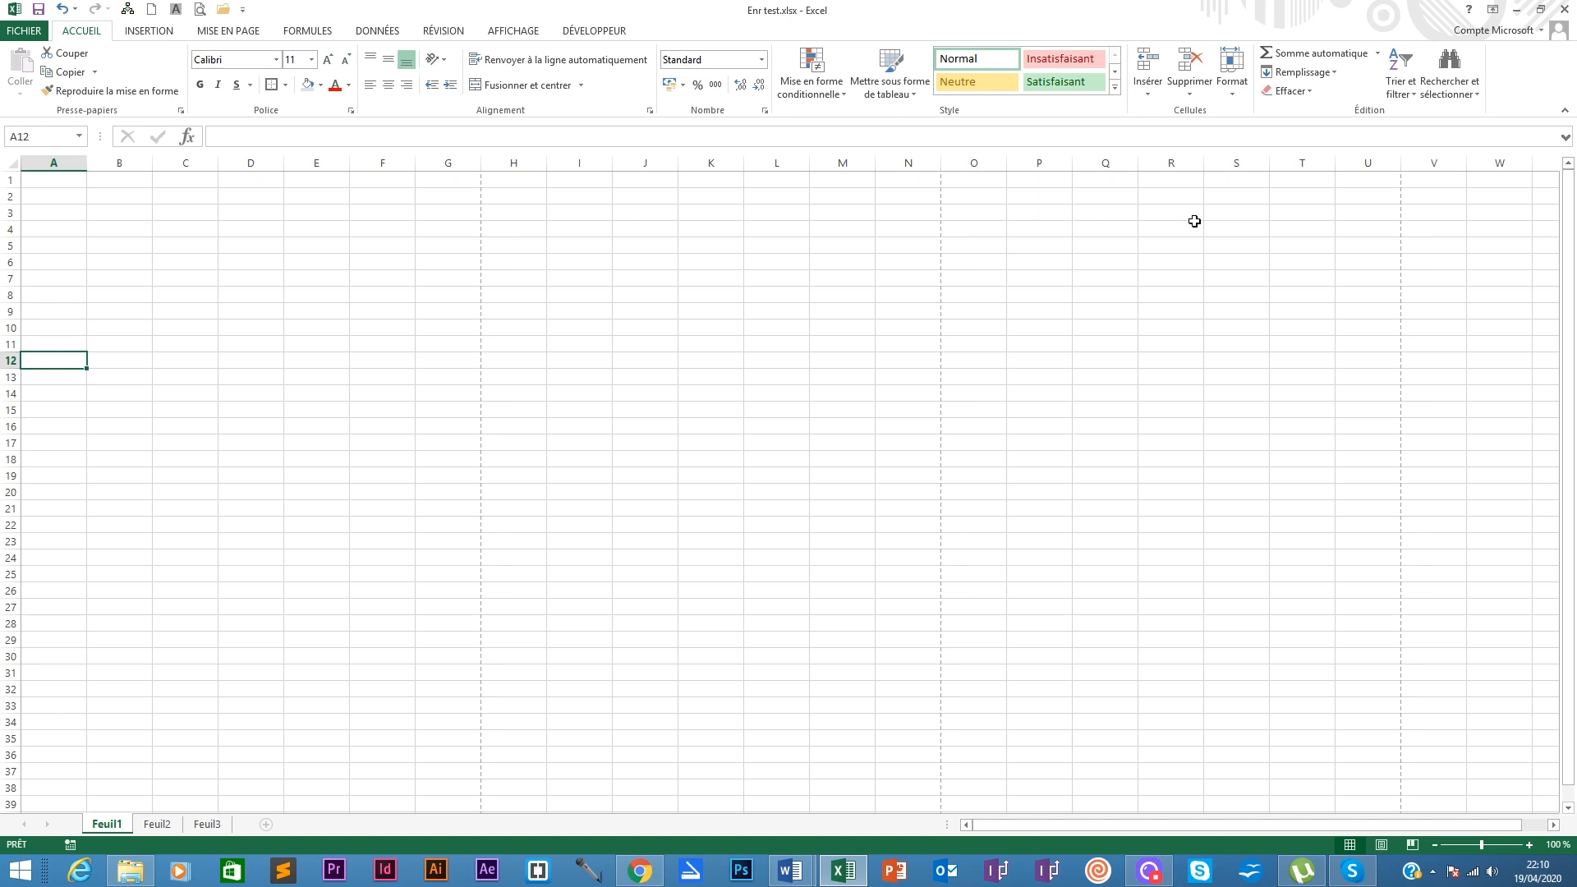
Step: Add Impression rapide (Quick Print) to the Quick Access Toolbar from its customise list
click(51, 180)
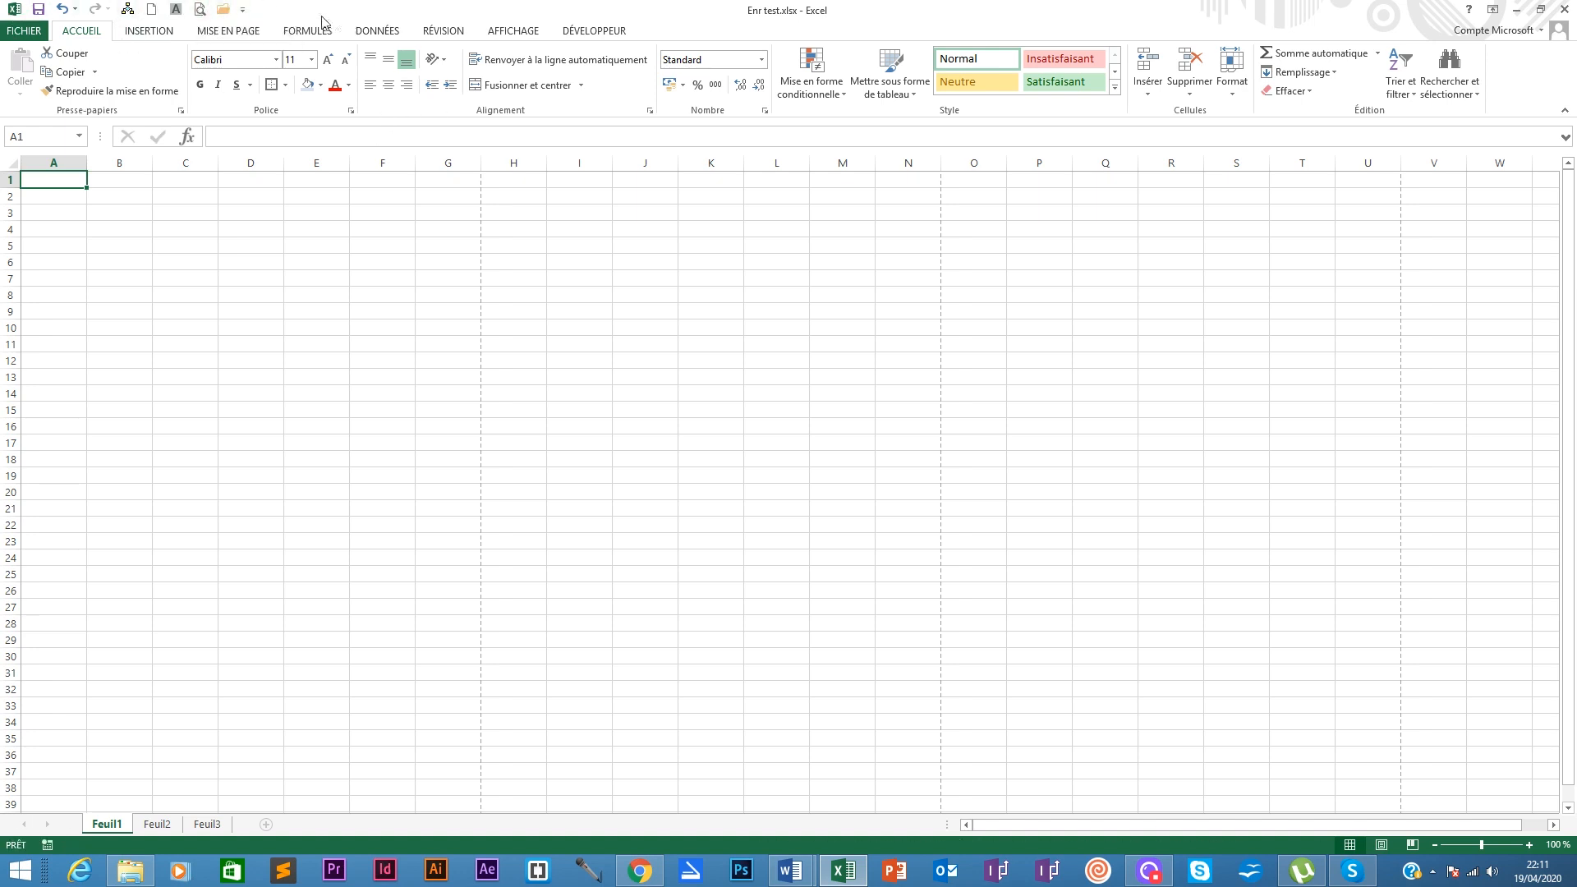
click(243, 11)
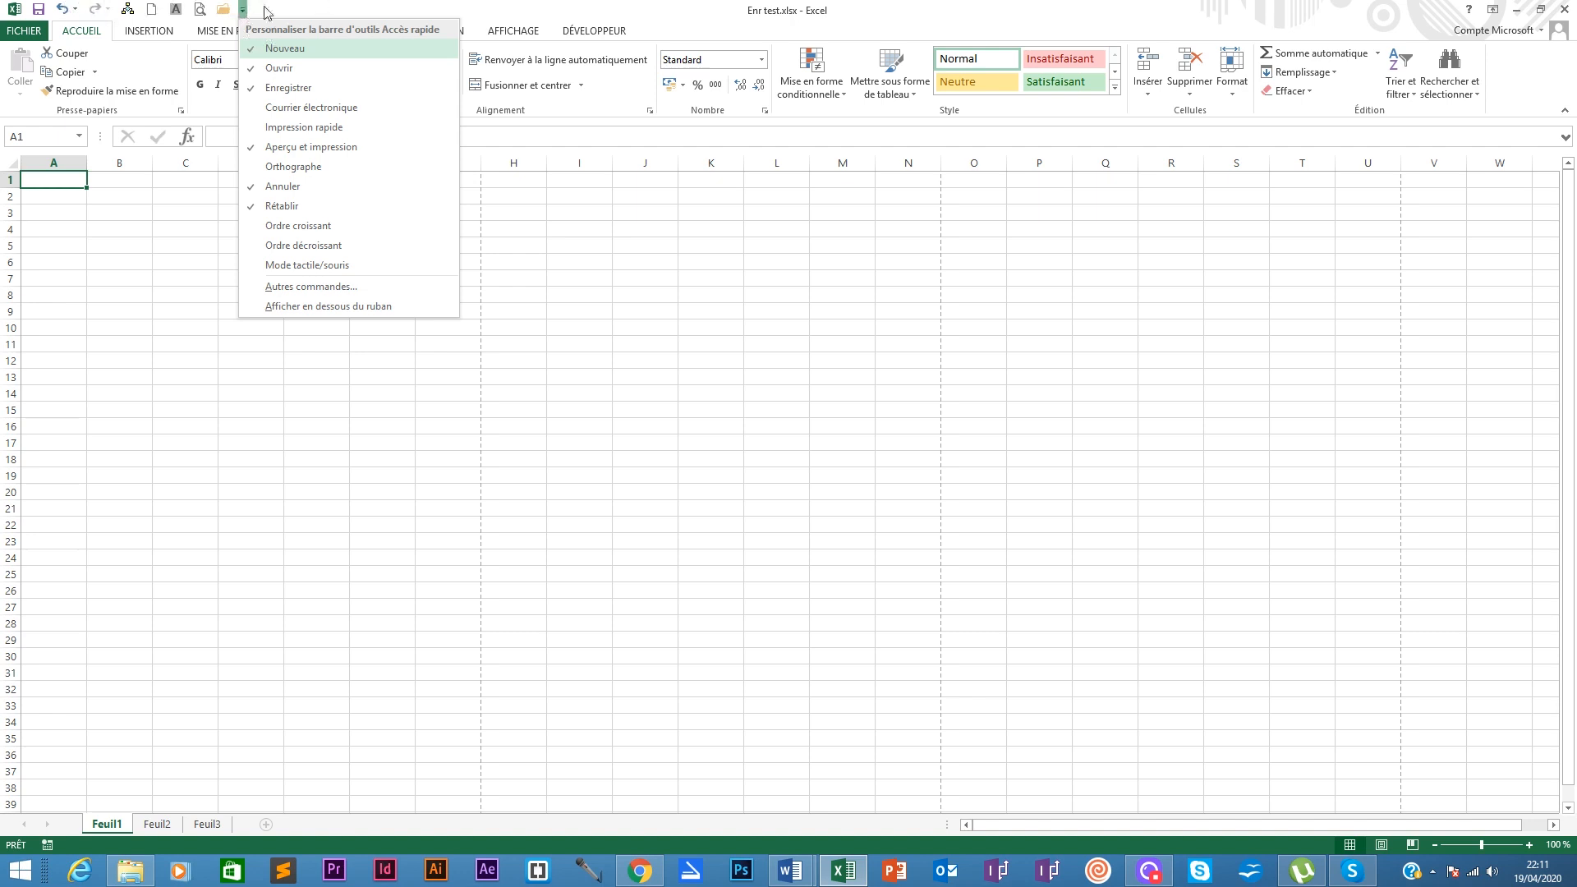
click(294, 5)
click(243, 10)
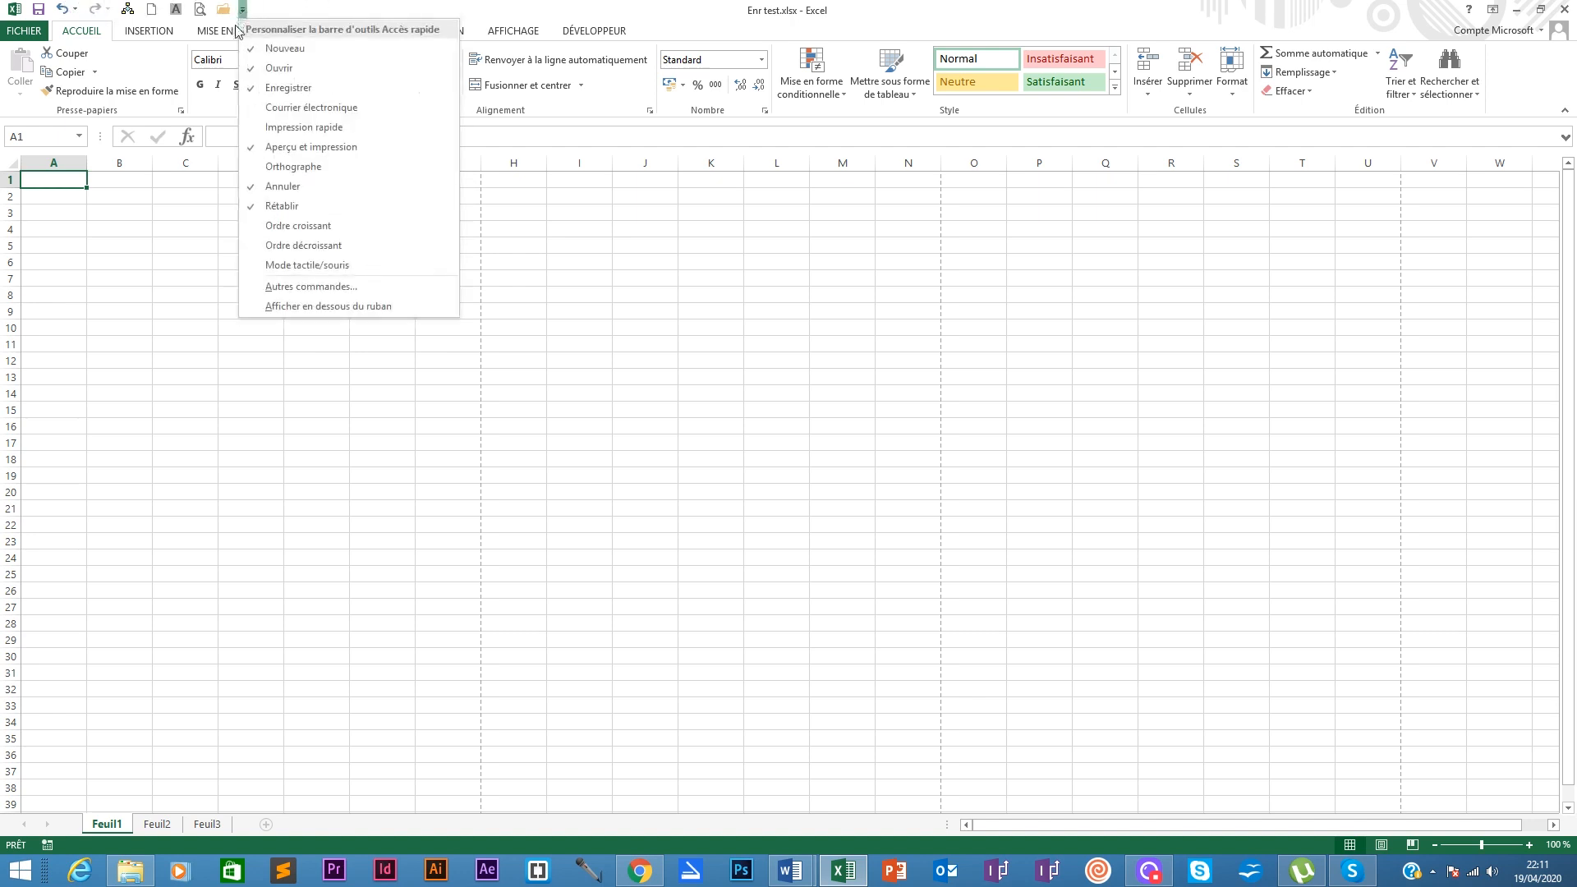
click(287, 129)
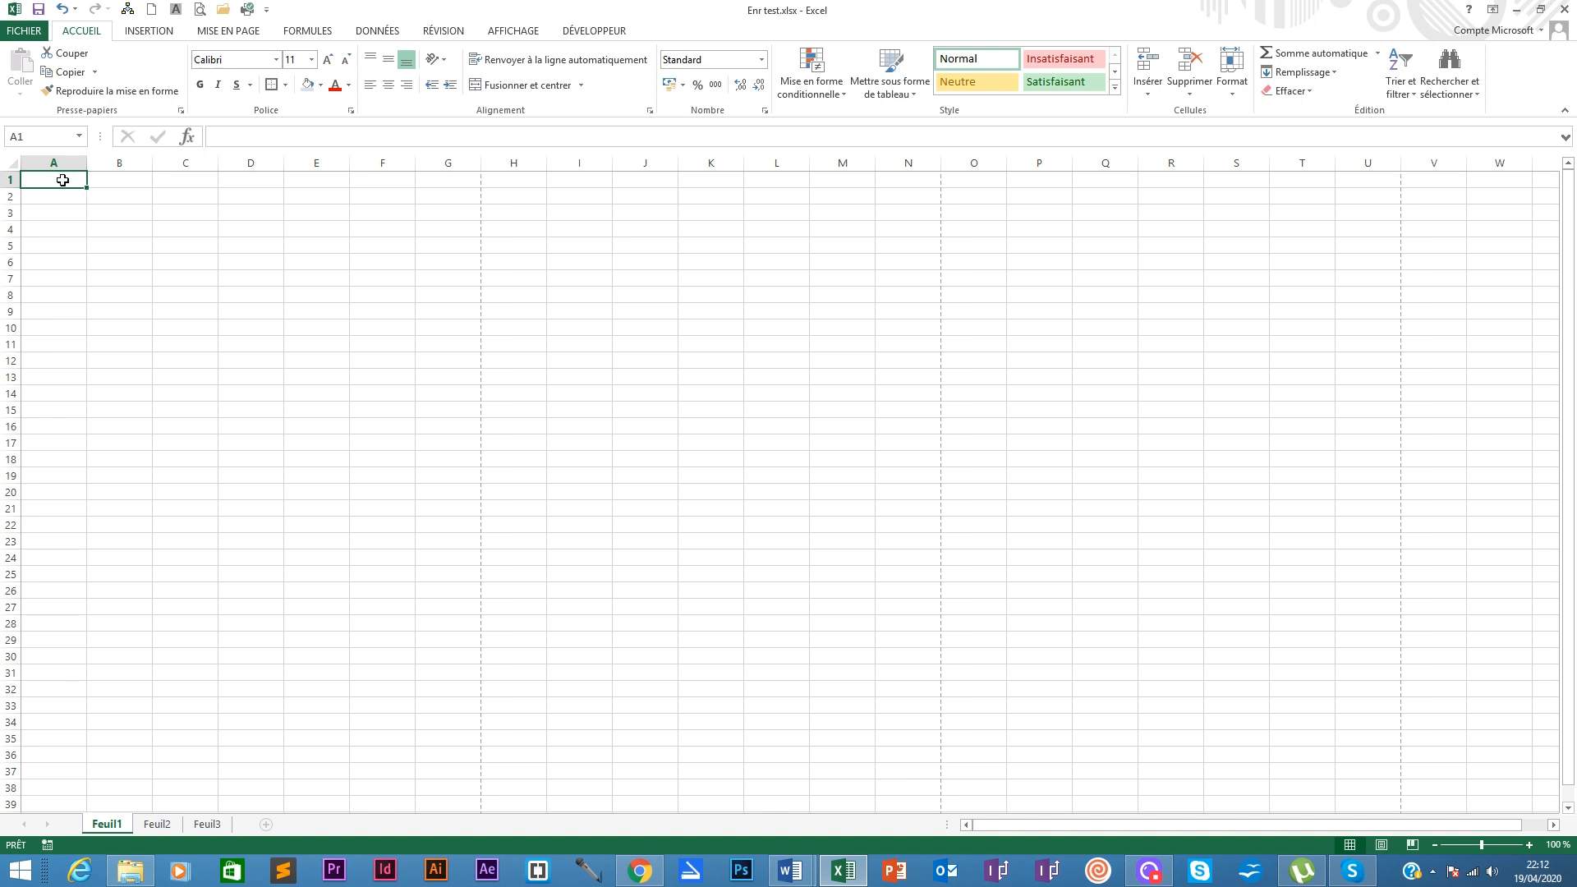
Step: Enter 'test' in A1, format it A Pompadour Bold in red, then delete the text
text(test)
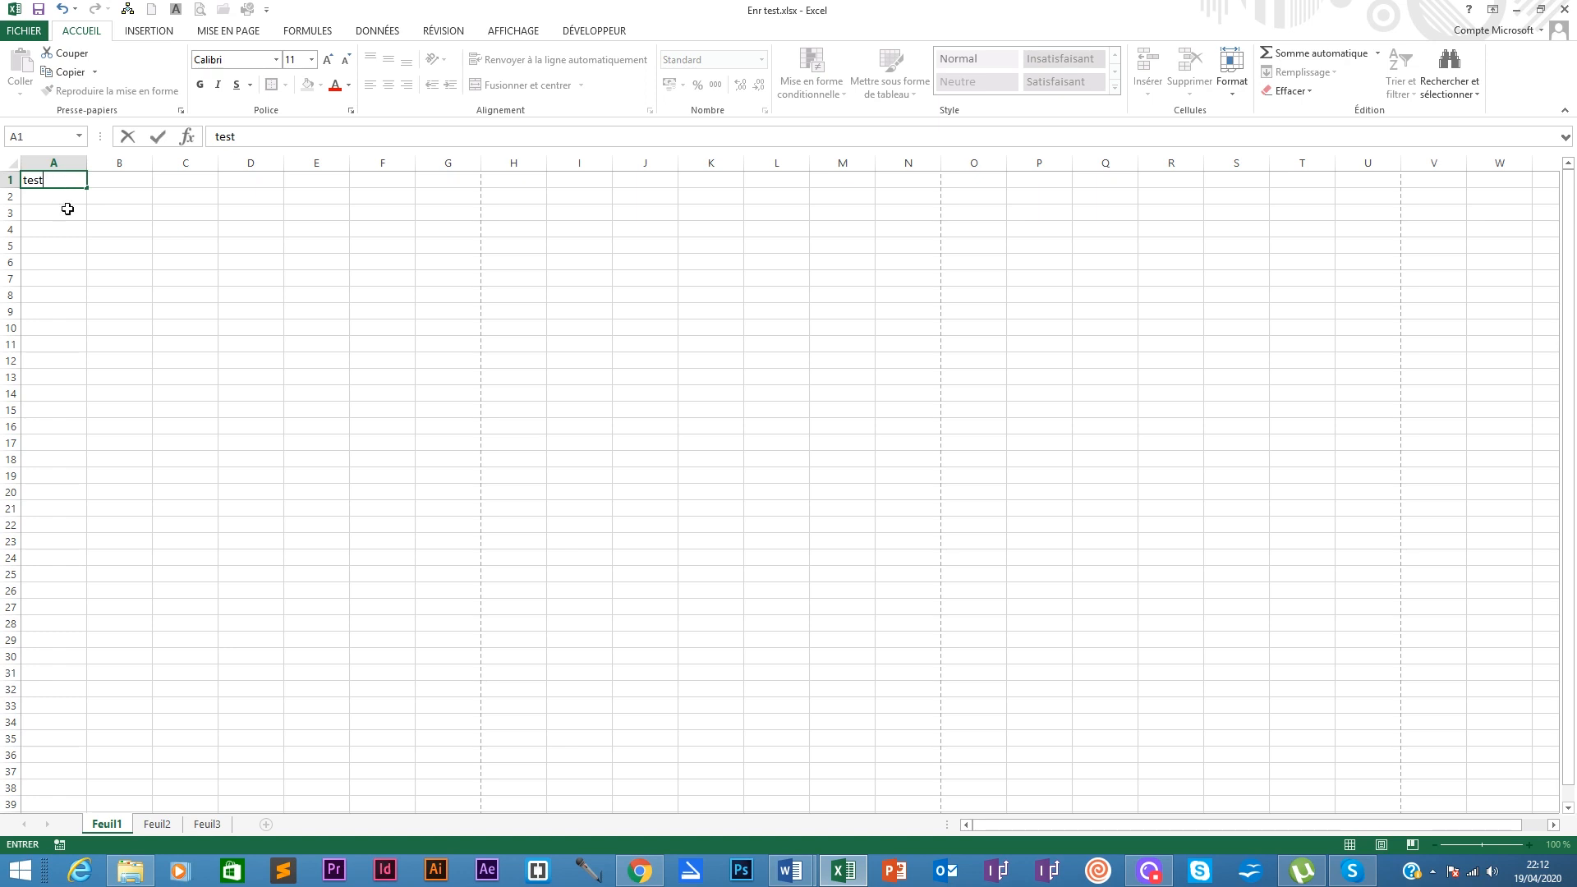
key(Return)
click(69, 182)
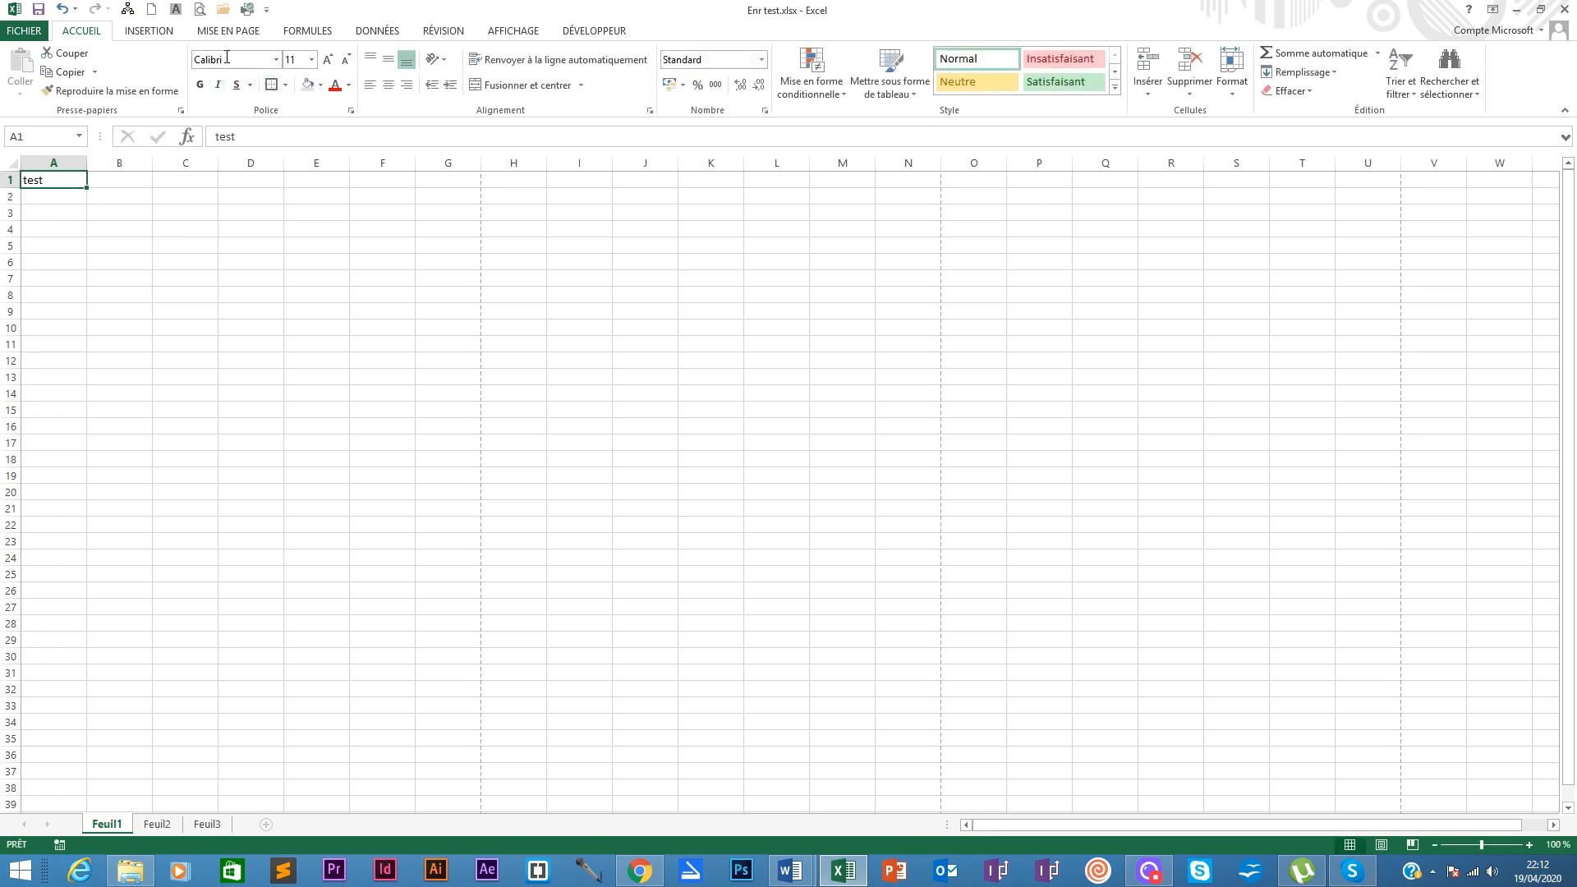
click(275, 60)
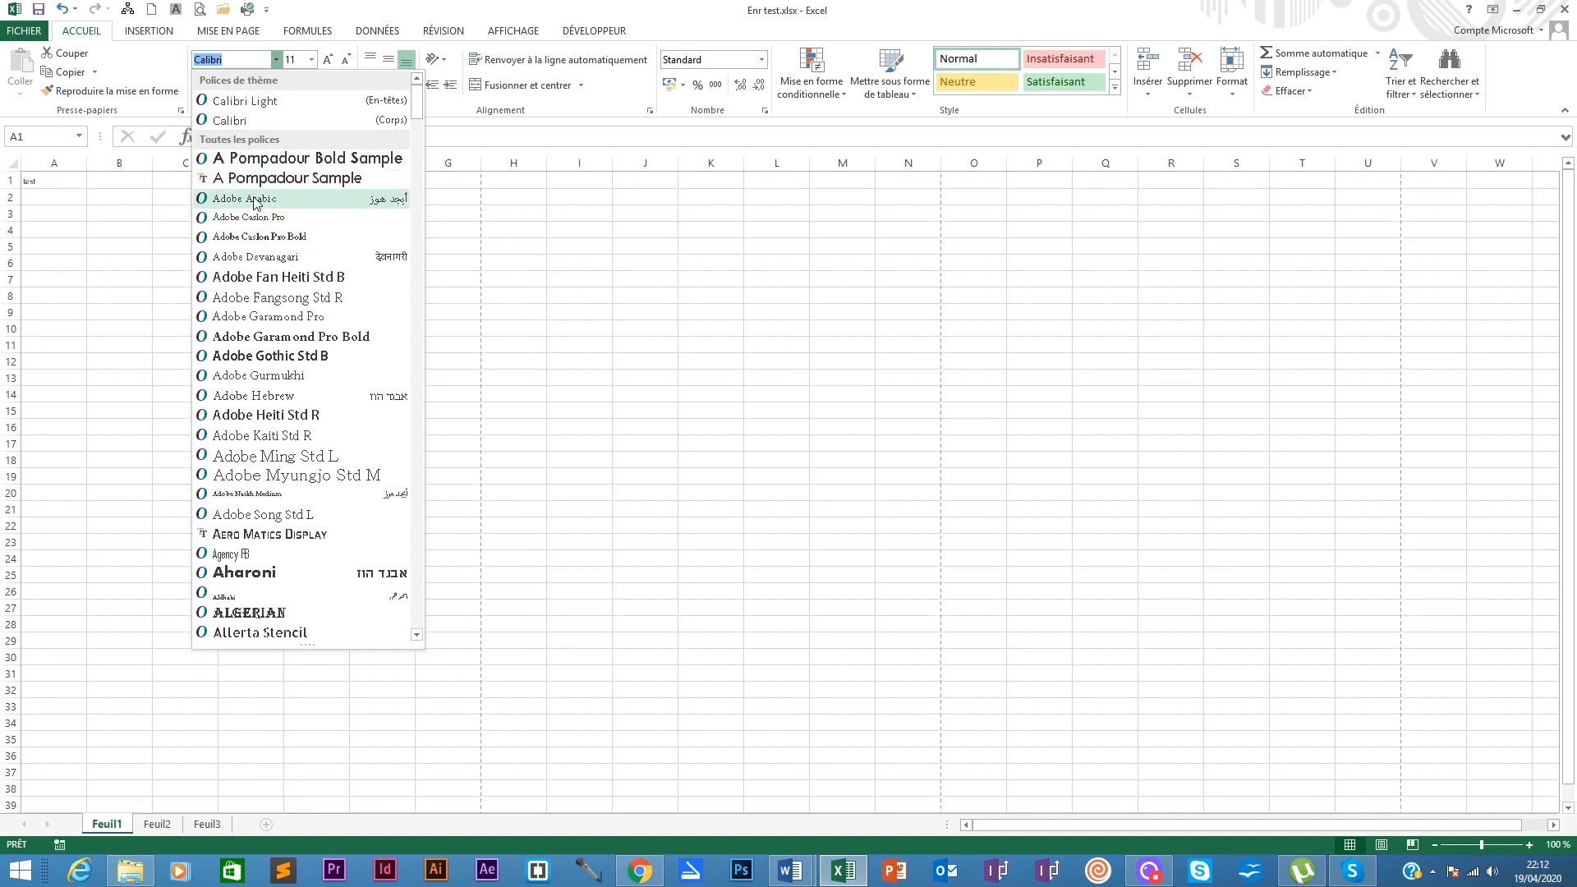
click(271, 159)
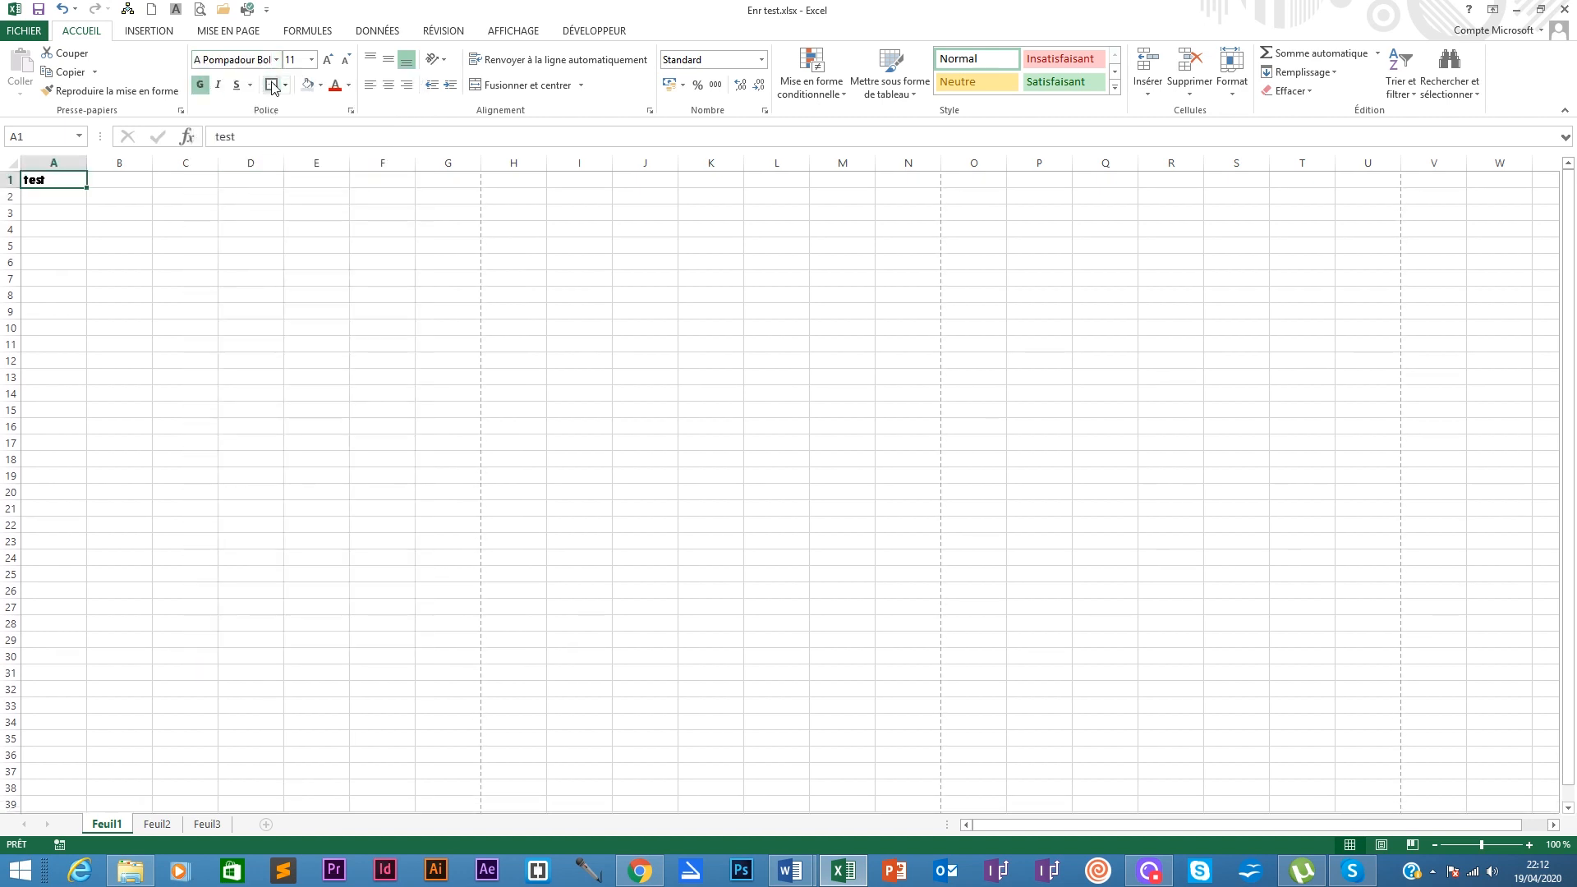
click(335, 86)
key(Delete)
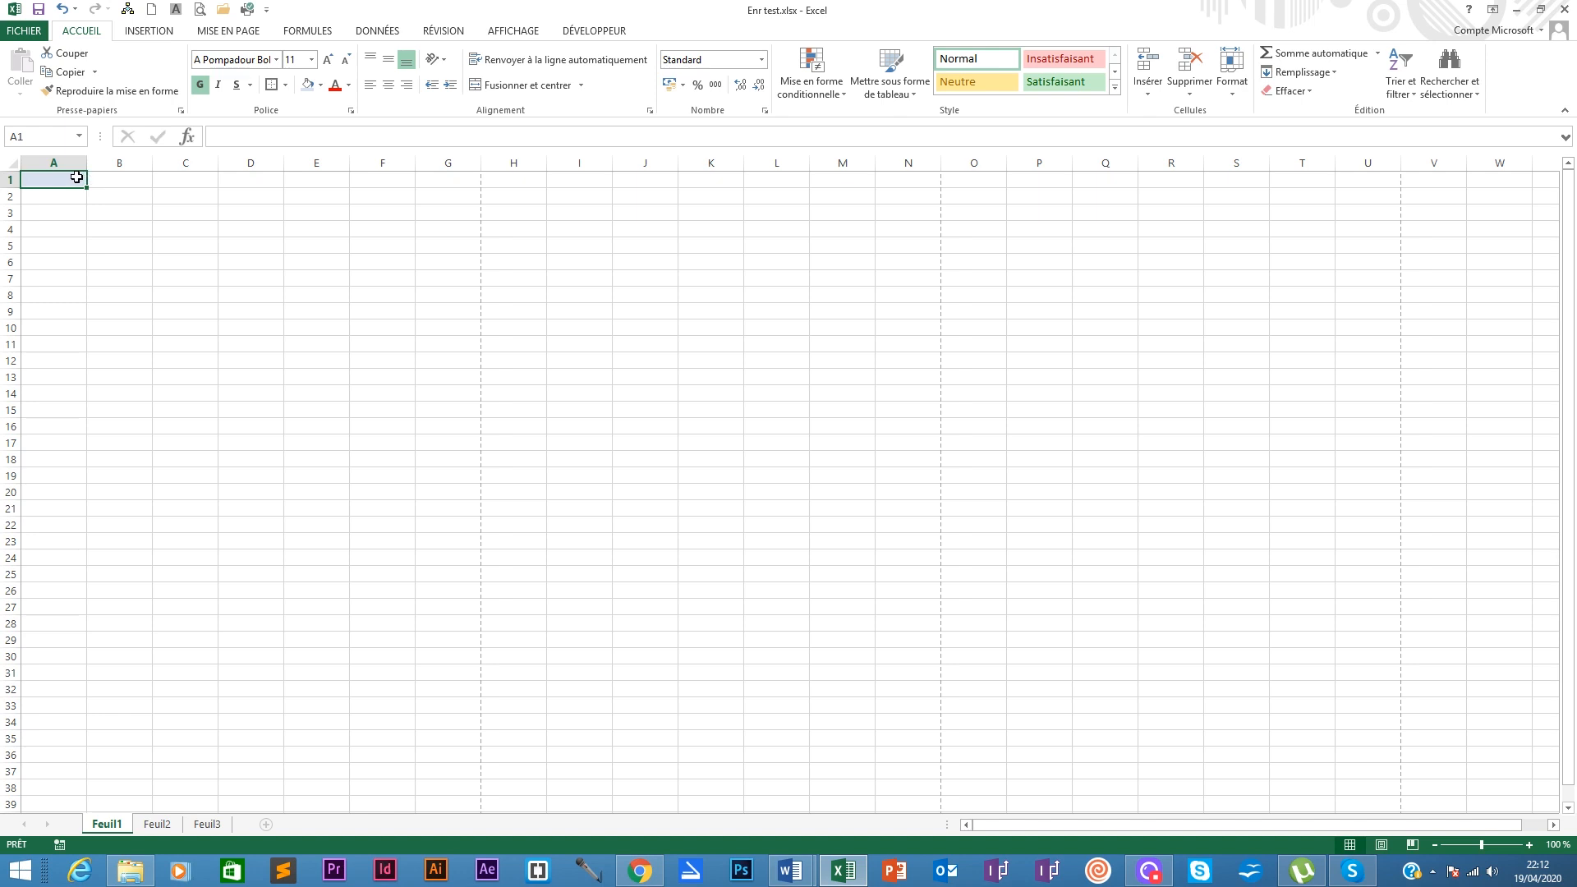
Step: Wipe A1 completely with Effacer tout, then display the INSERTION ribbon commands
click(1311, 92)
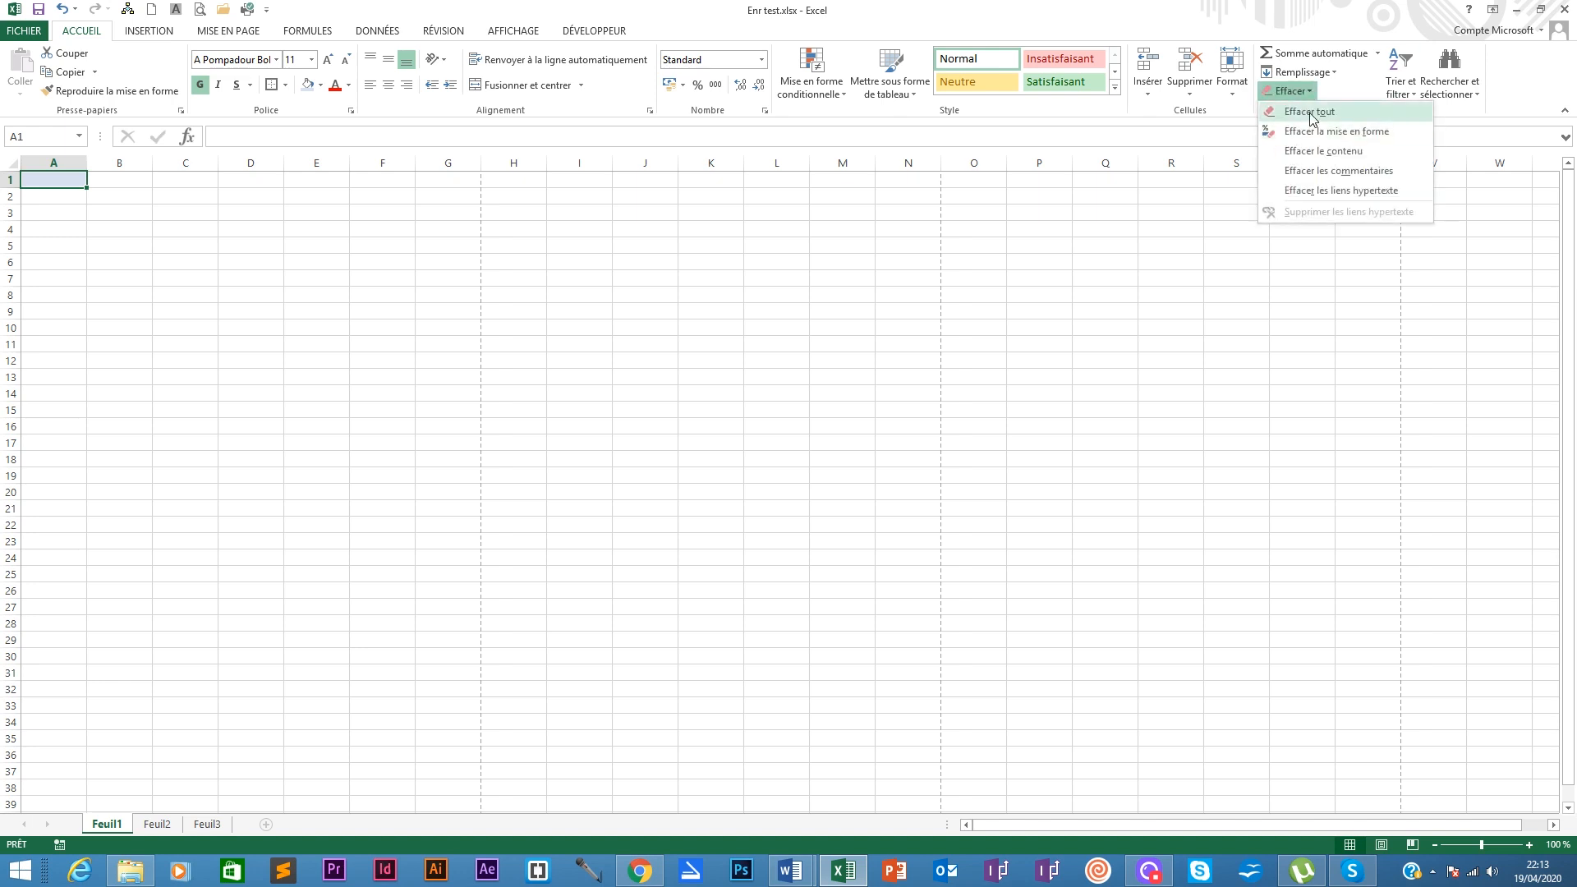
click(1316, 112)
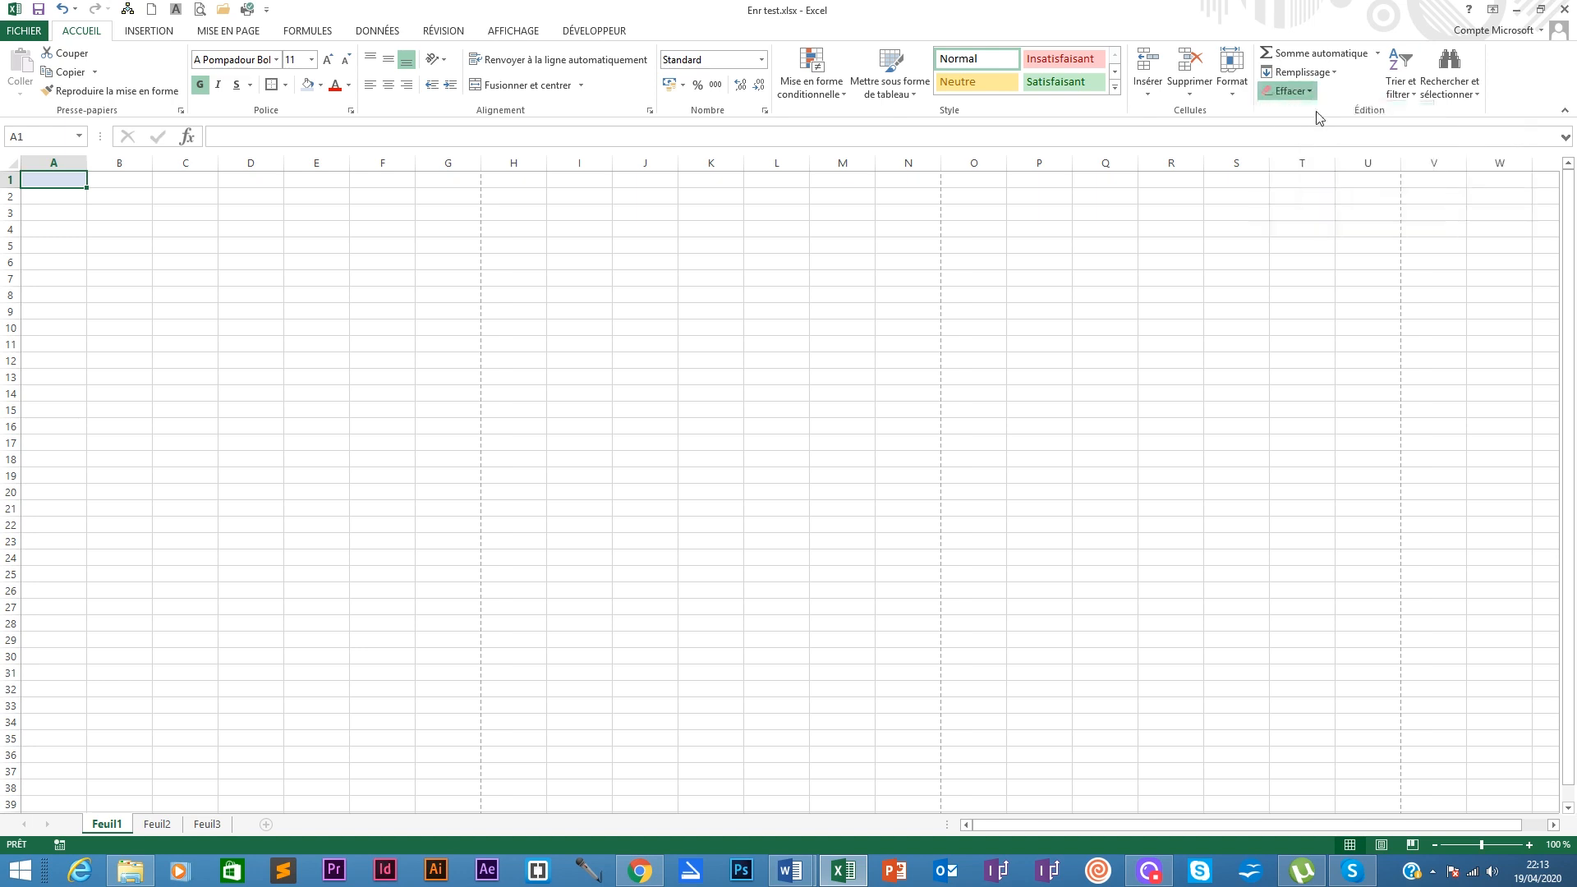
click(79, 197)
click(61, 182)
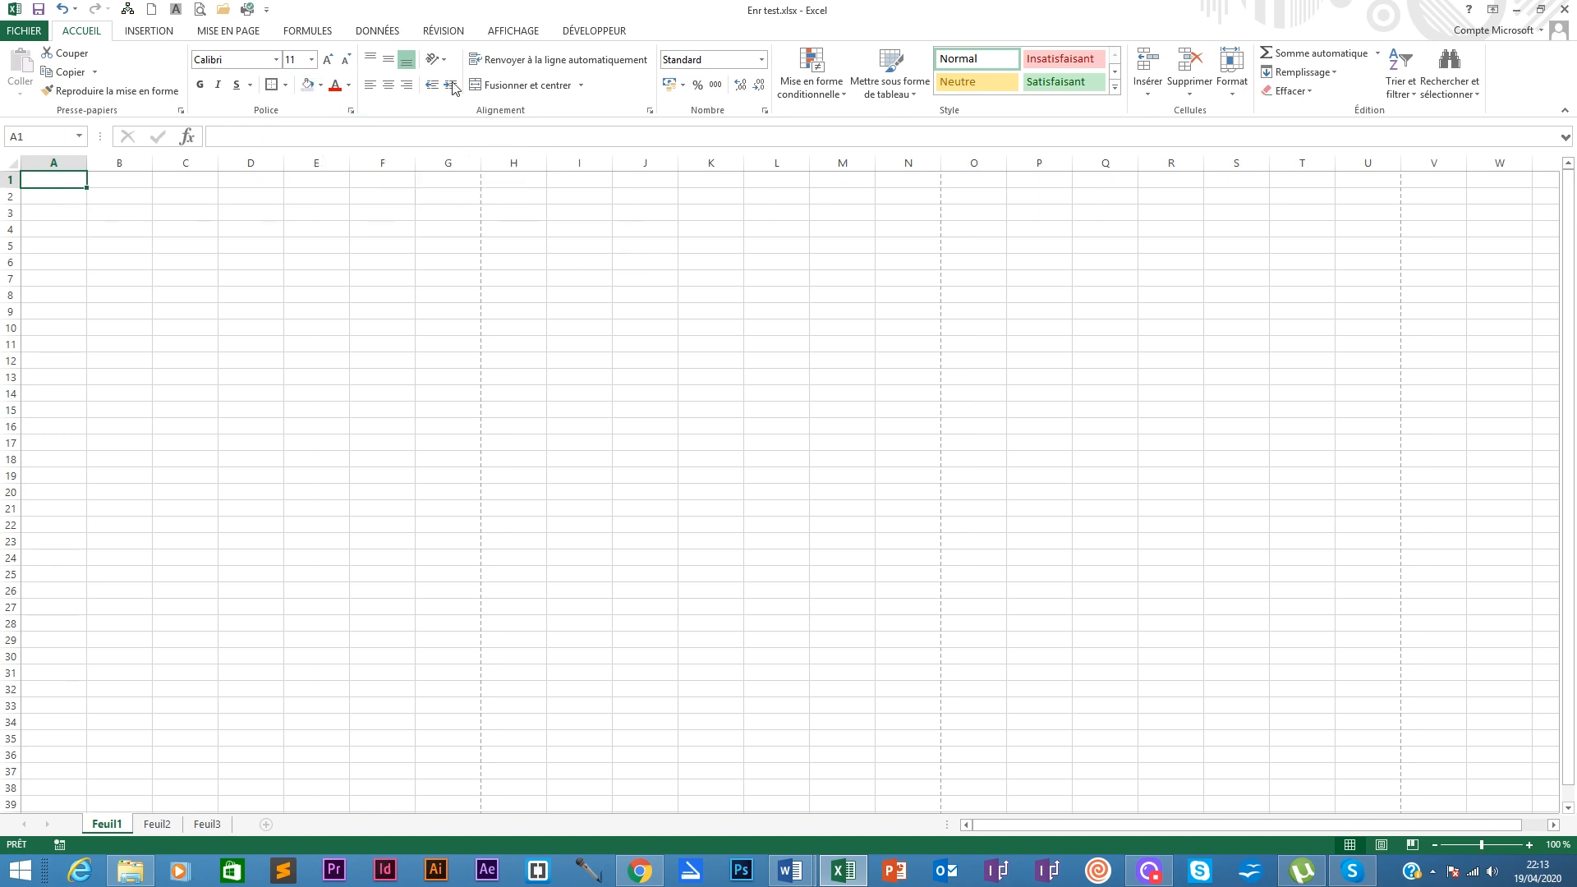
click(165, 34)
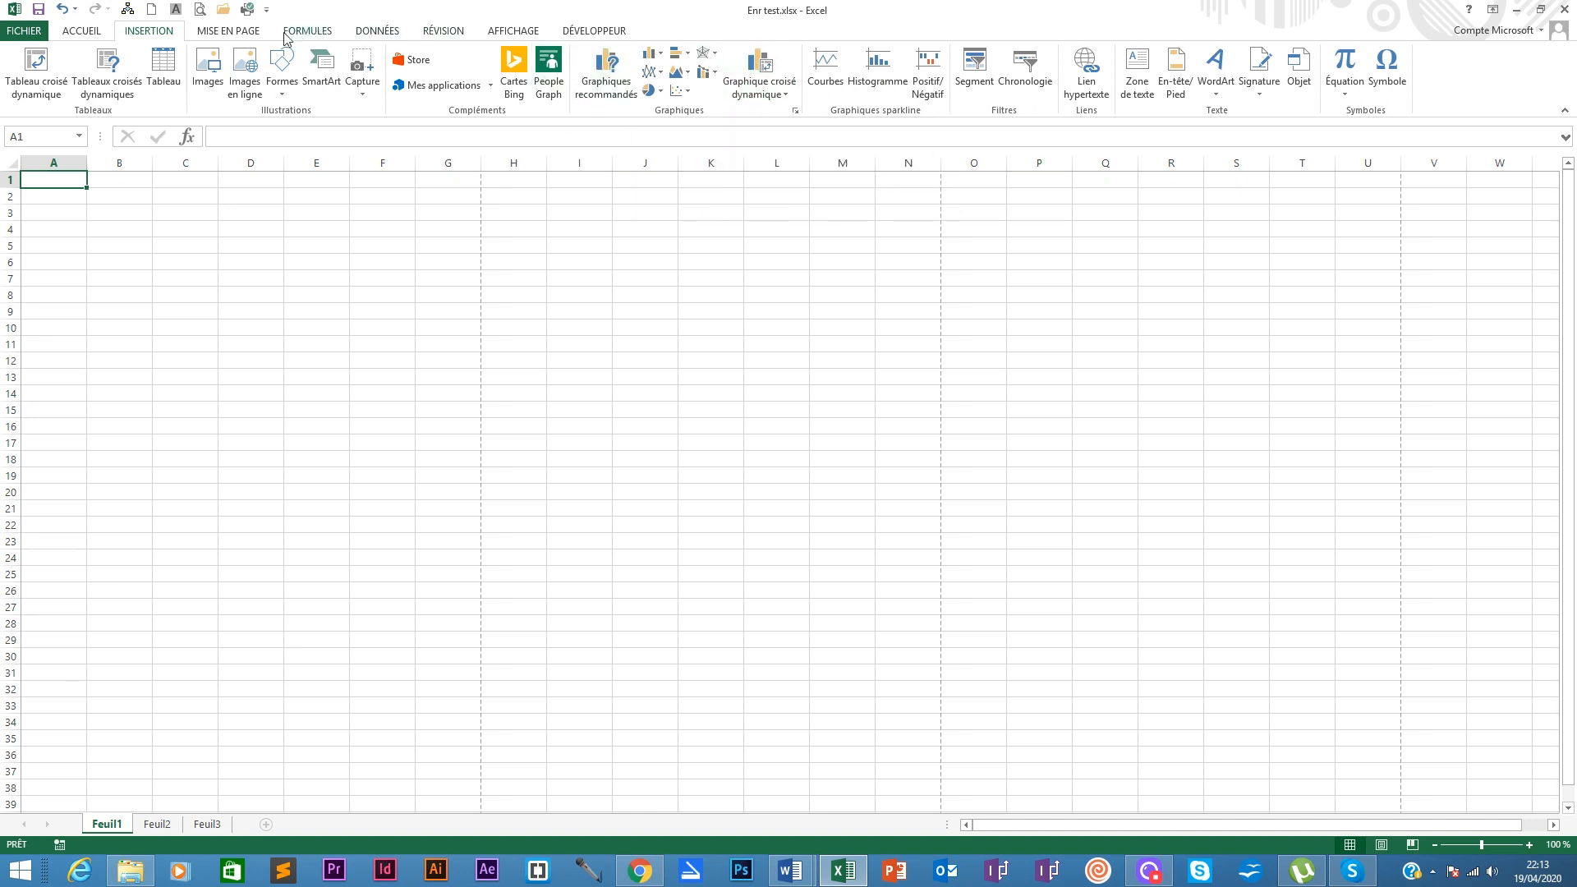
Step: On MISE EN PAGE, try a 90 % print scale, restore 100 %, and preview the margin presets
click(253, 34)
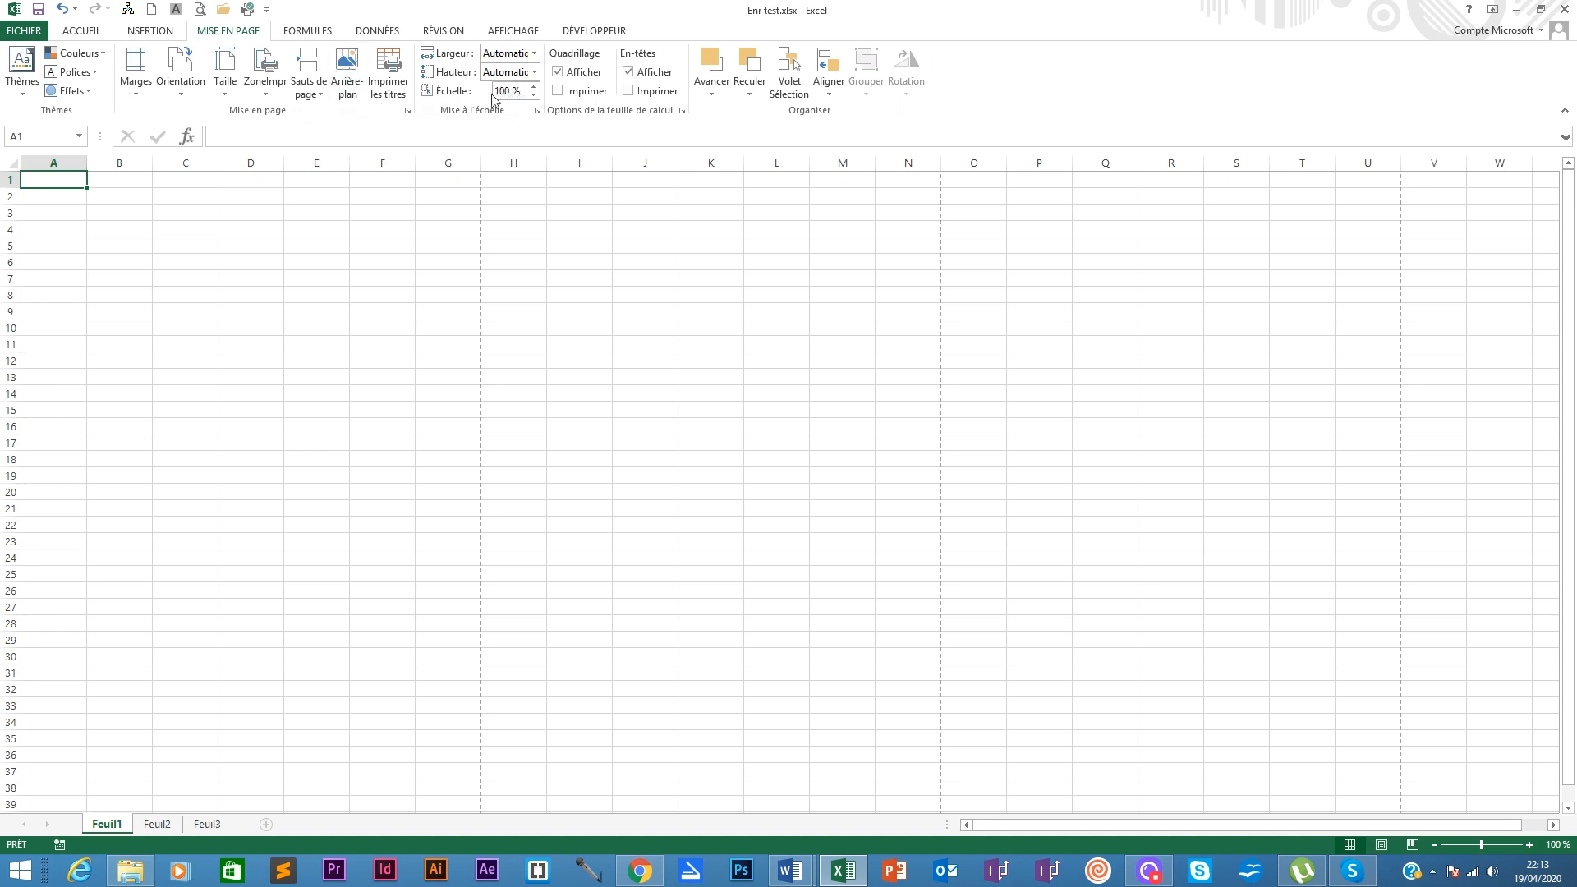
click(533, 96)
click(533, 87)
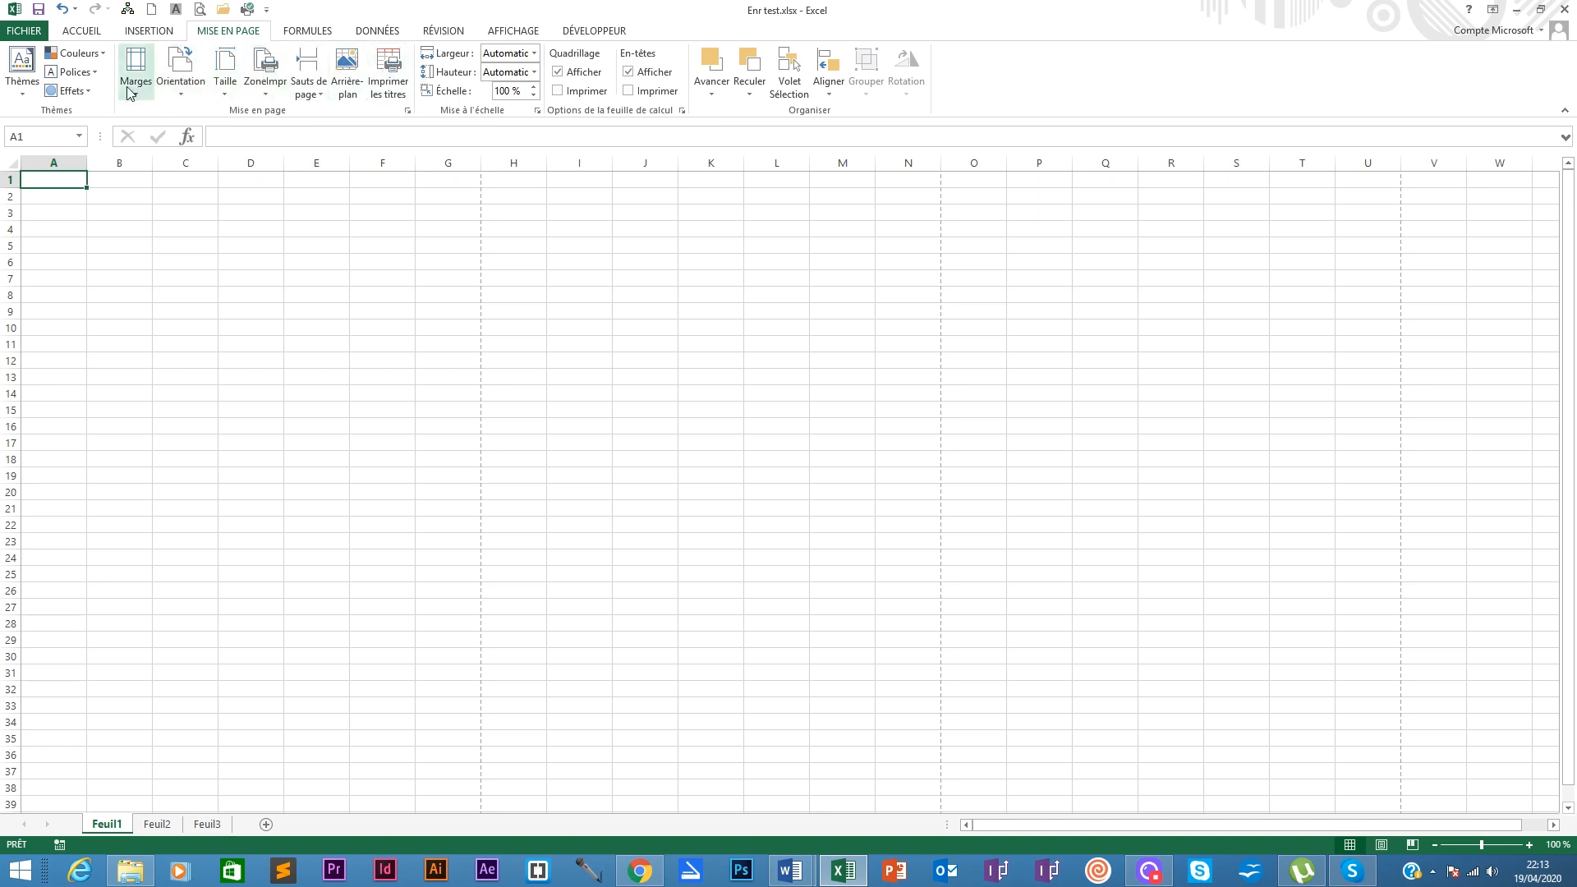
click(134, 86)
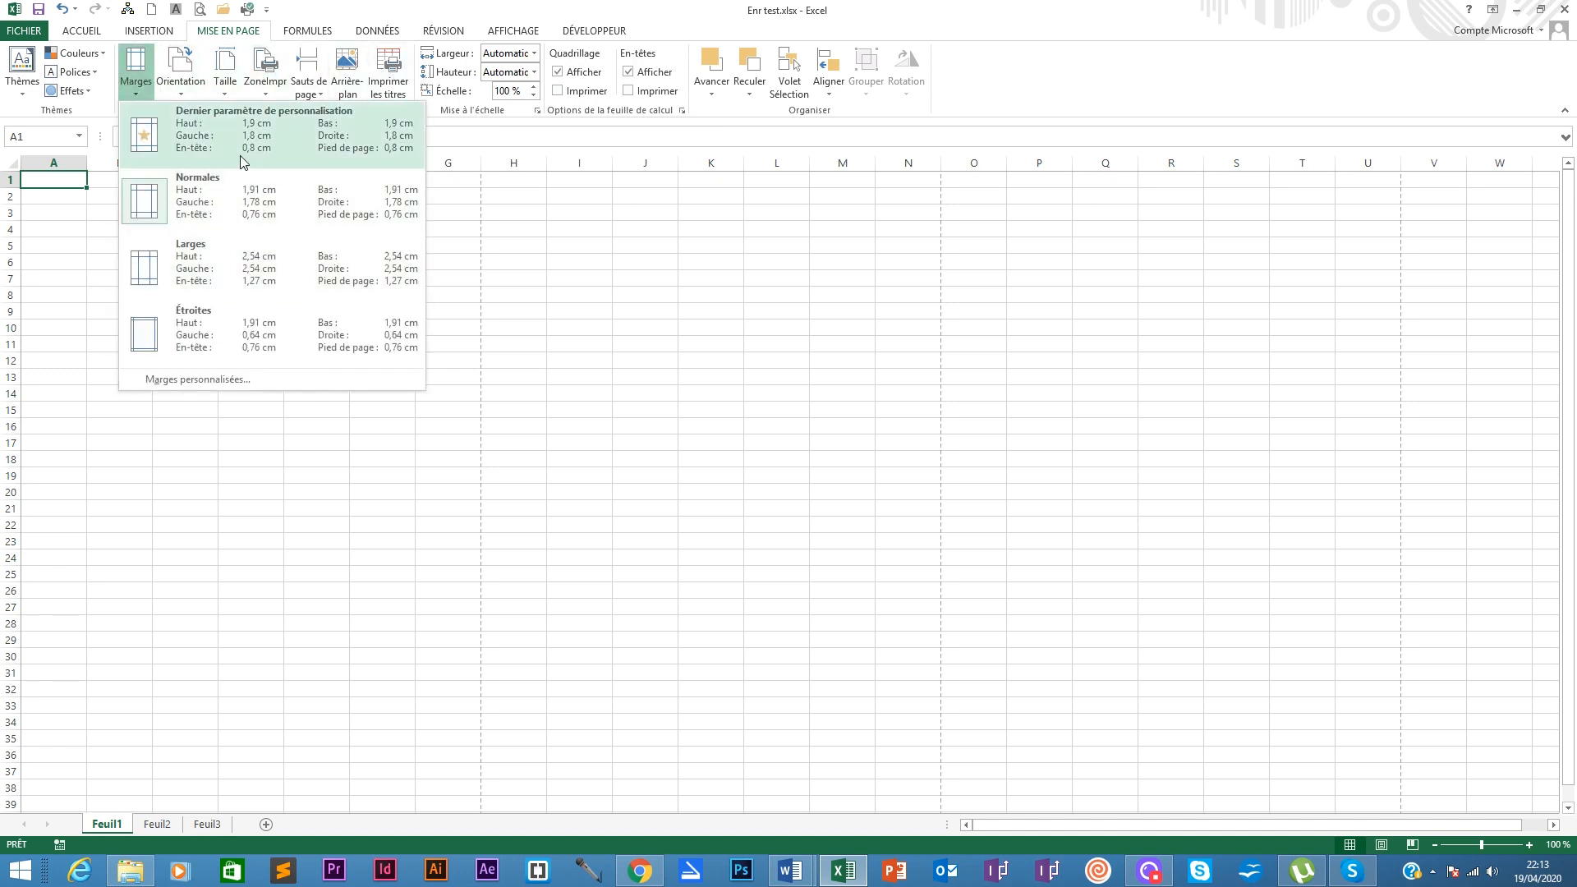
click(404, 3)
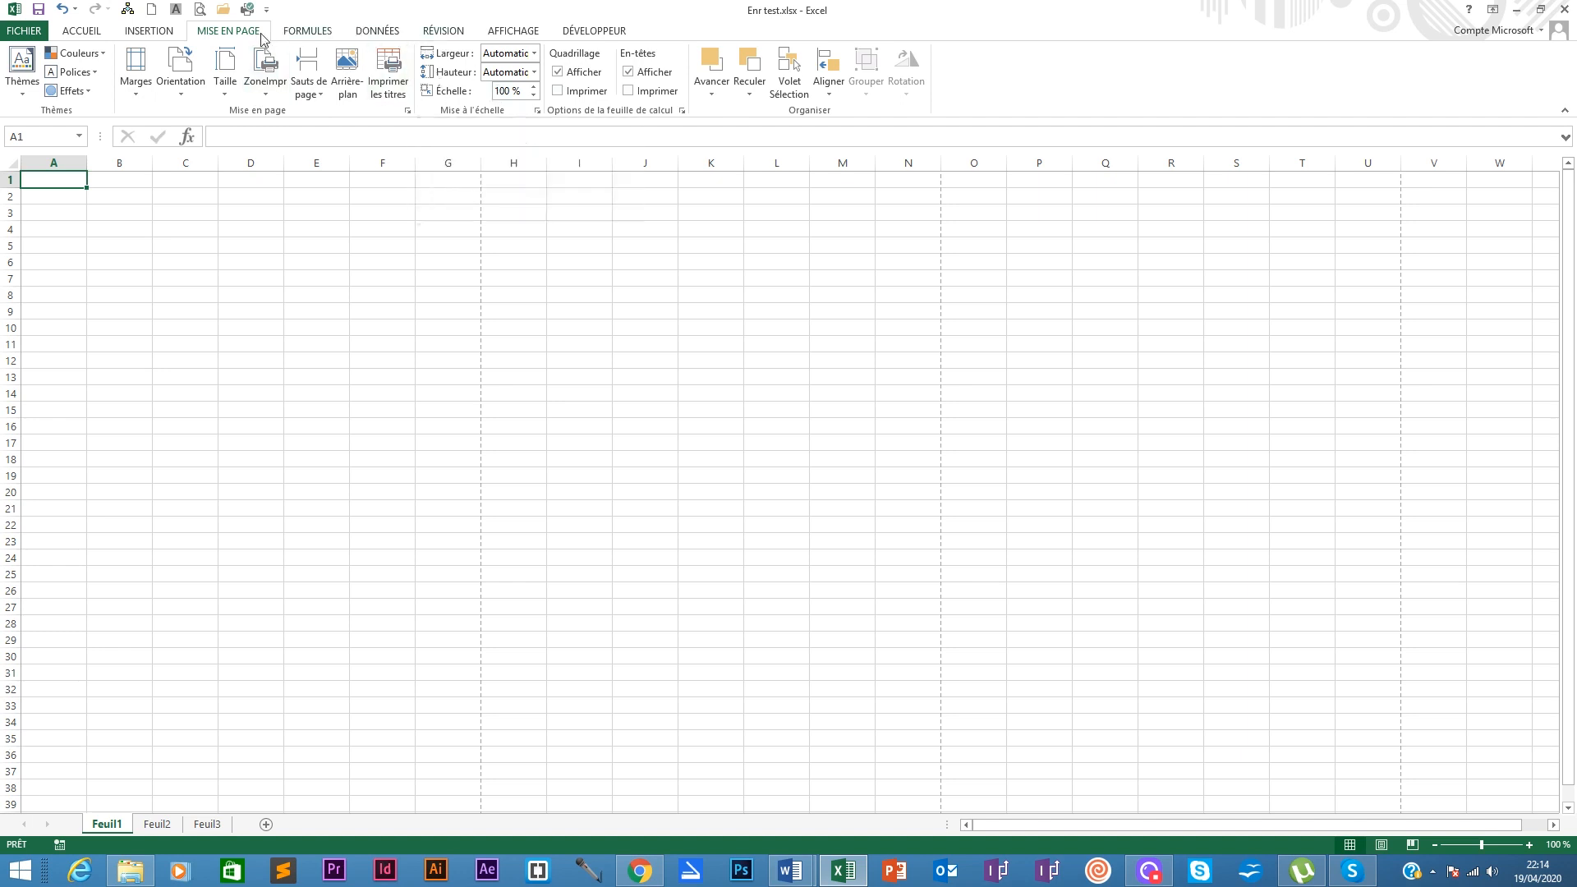
Step: Glance at the AFFICHAGE options, then return to ACCUEIL with A1 selected
click(492, 33)
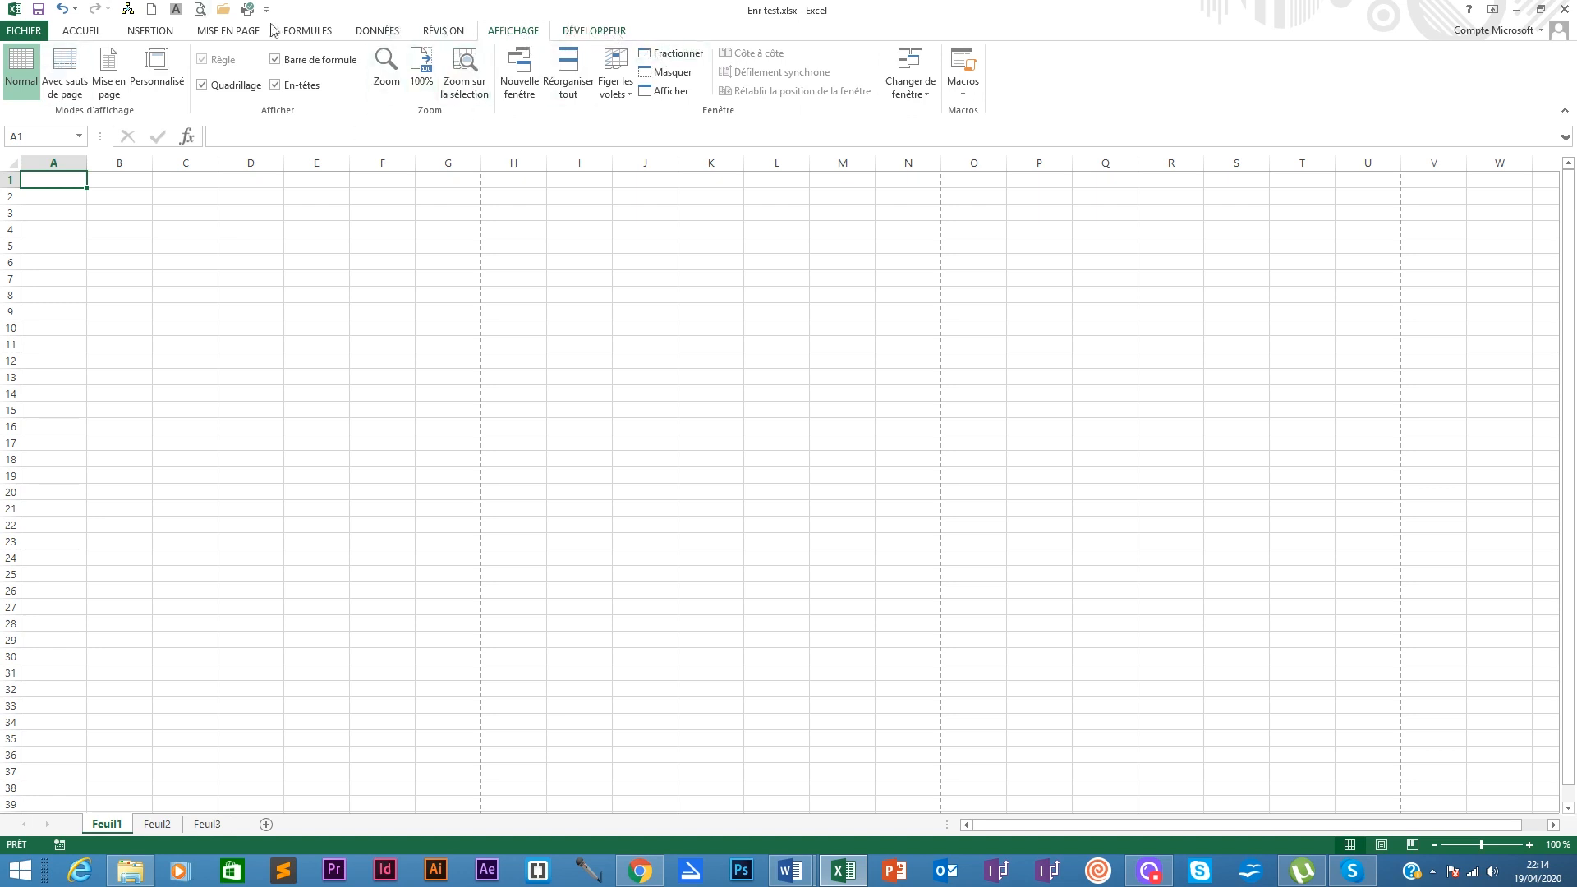
click(86, 32)
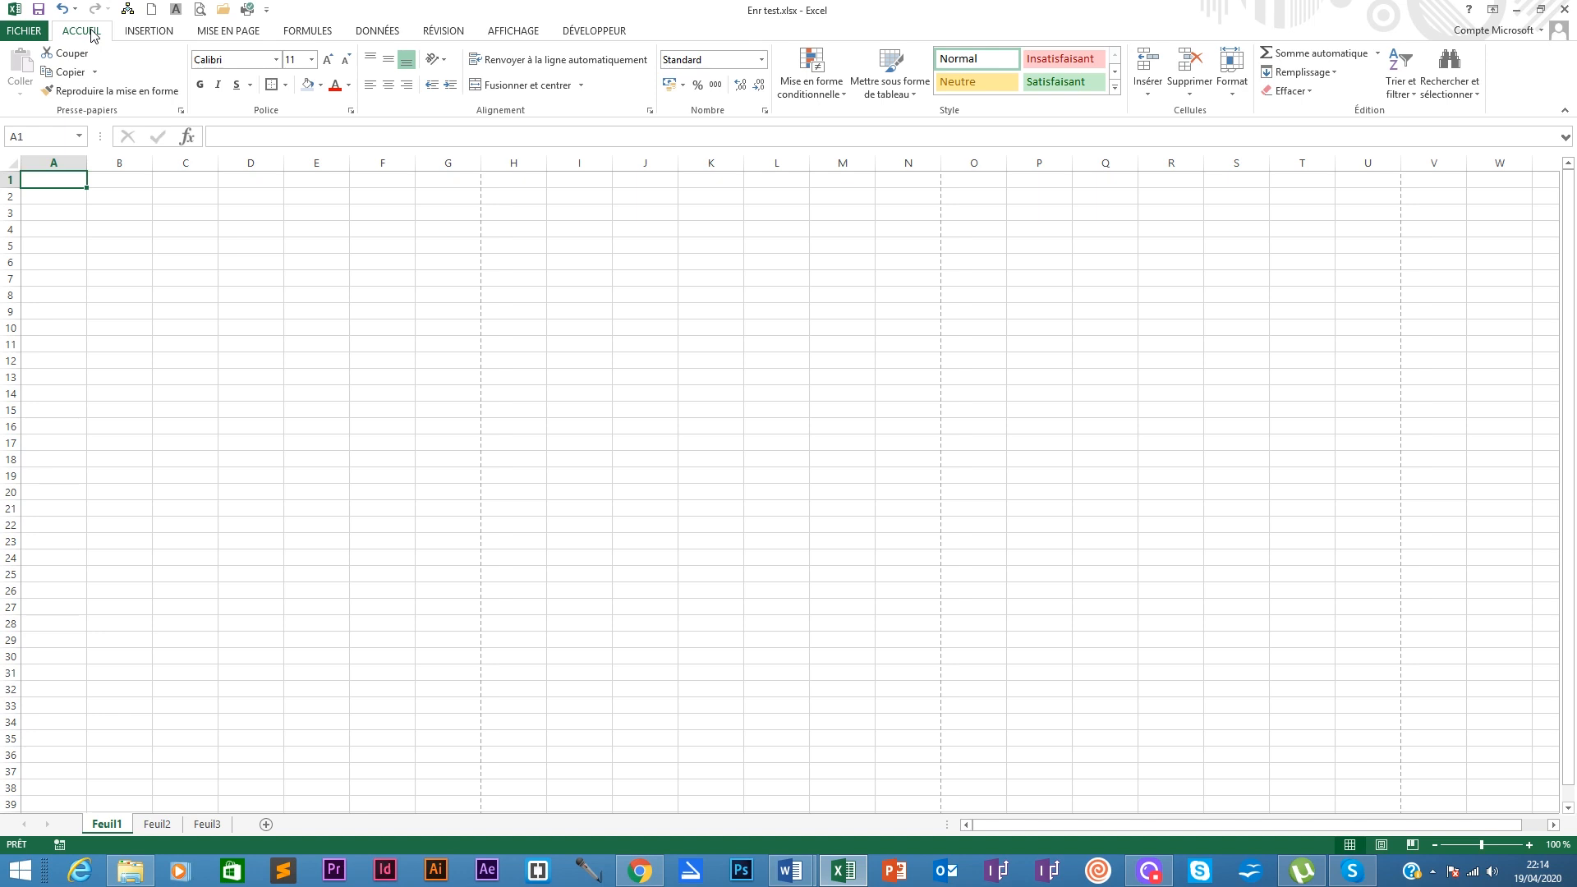
click(63, 200)
click(59, 182)
Step: Browse the Nouveau and Ouvrir pages under FICHIER, then go to Enregistrer sous
click(24, 30)
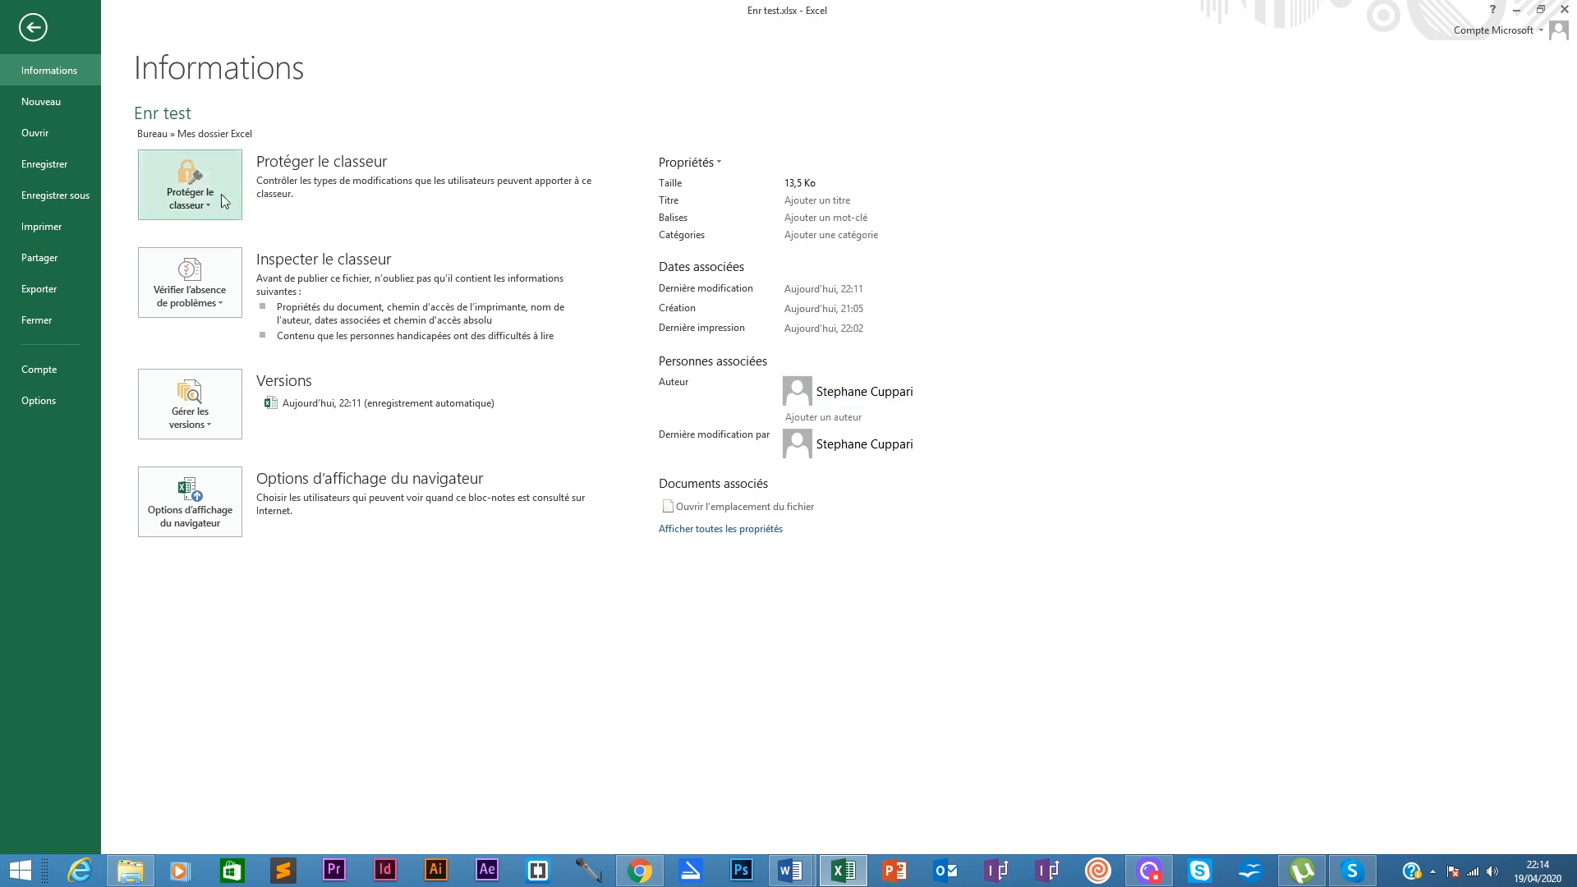
click(45, 105)
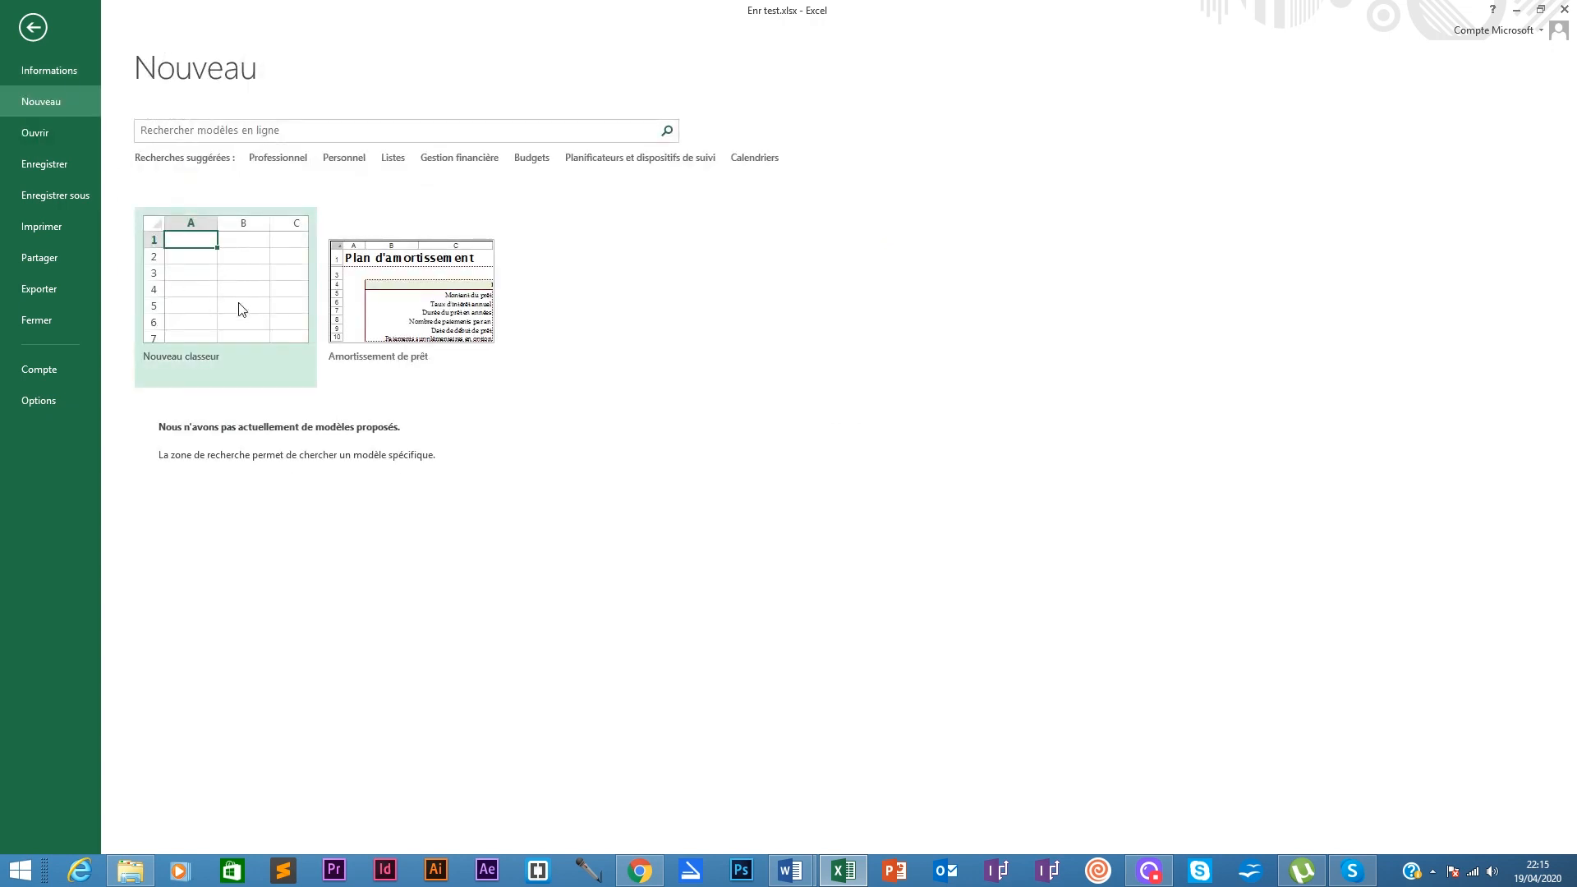
click(72, 133)
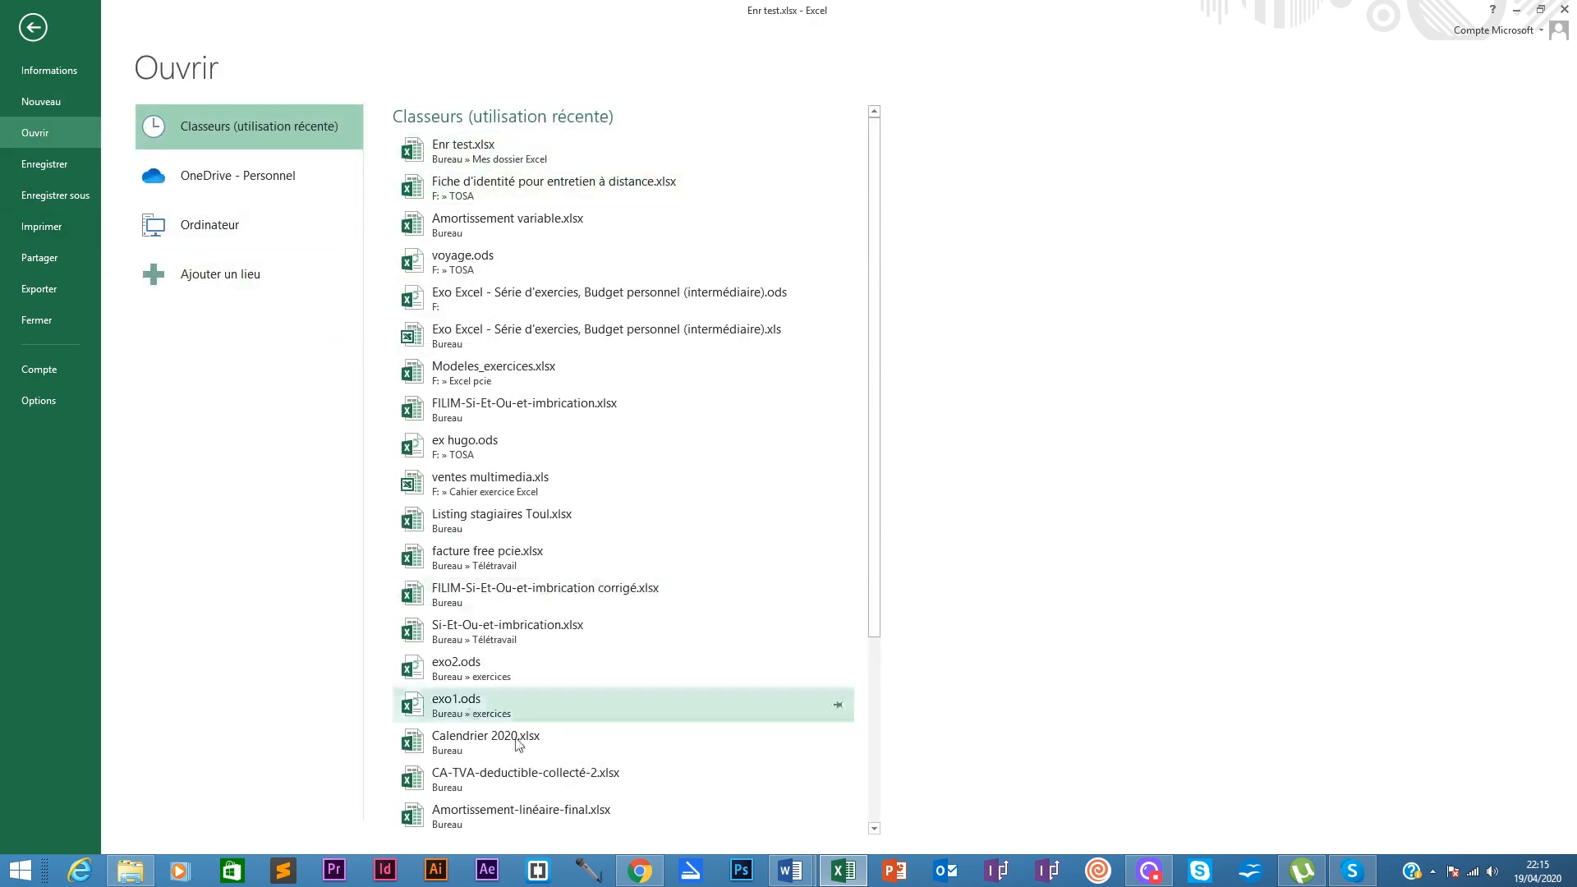
click(33, 195)
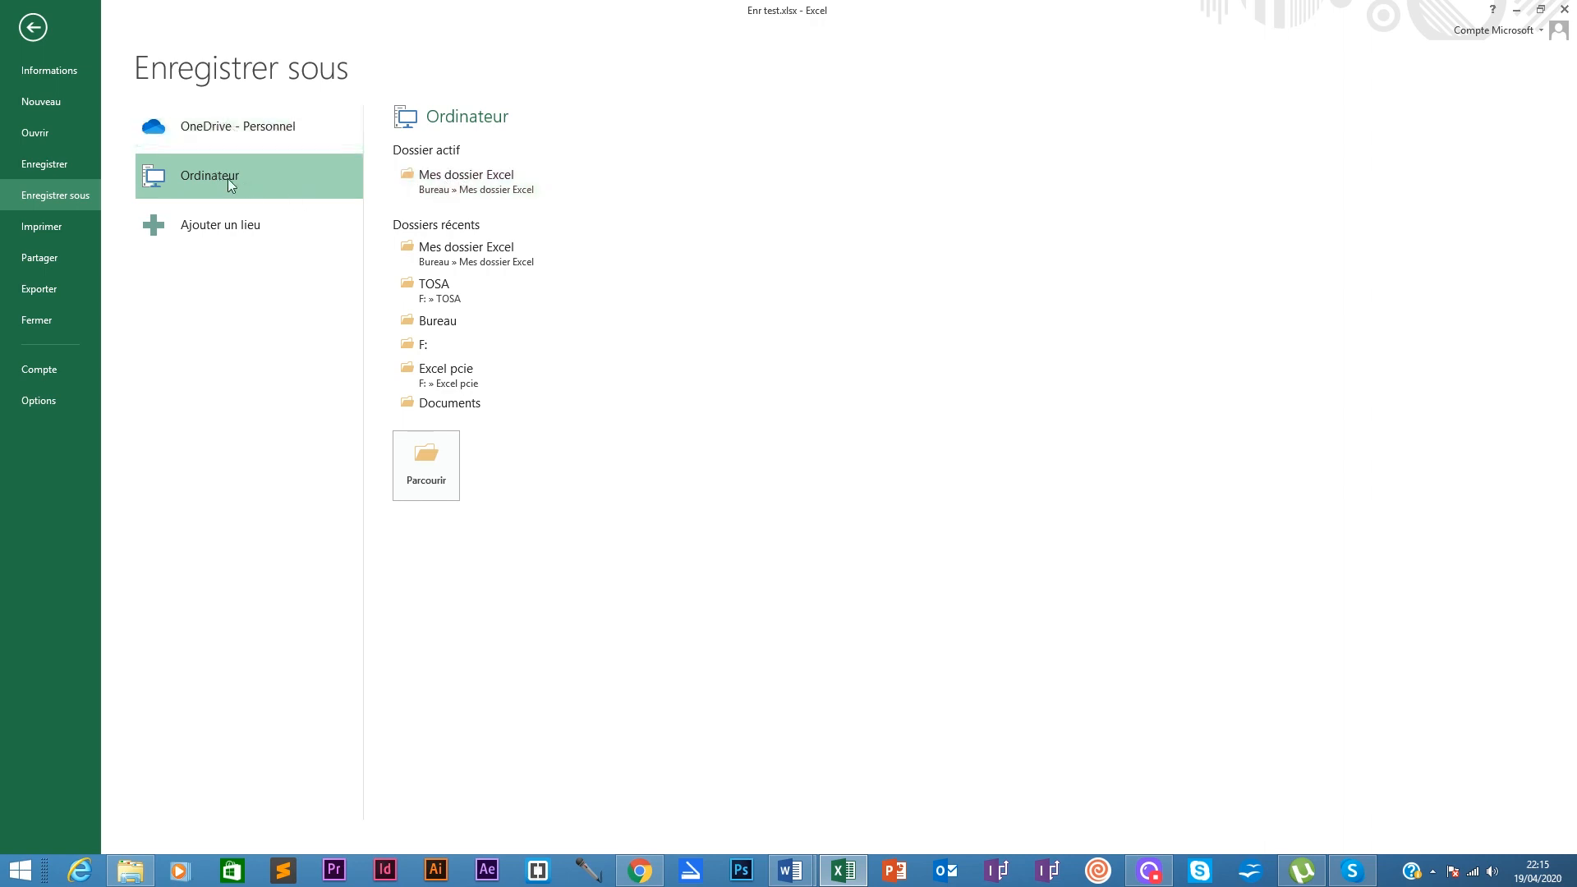
Step: Save the file as 'Sauvegarde test.xlsx' inside the Mes dossier Excel folder
click(471, 188)
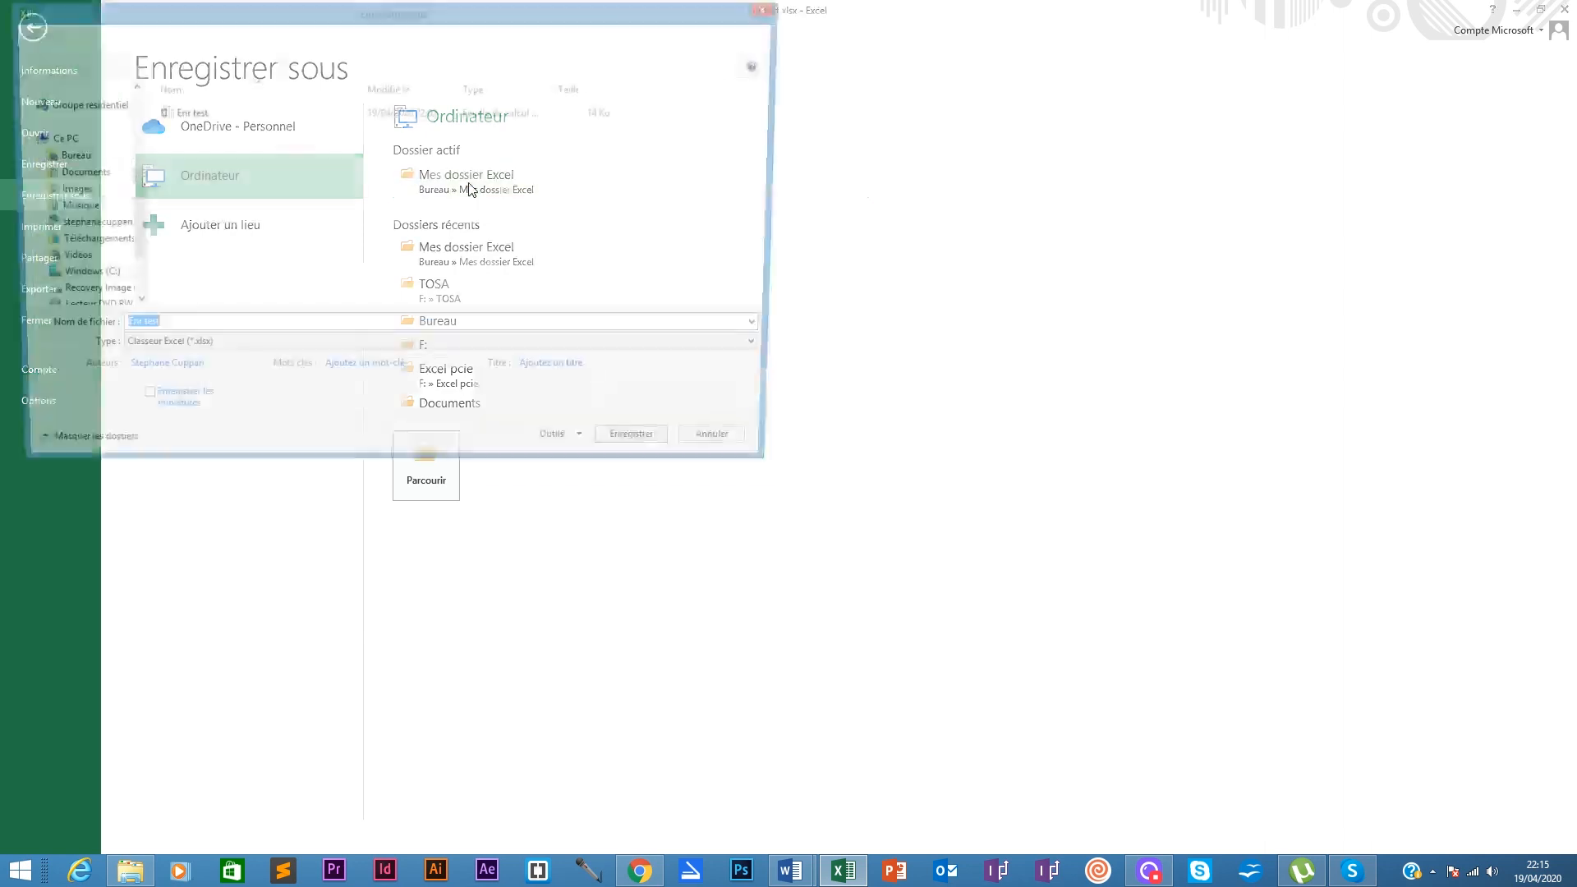
double_click(232, 329)
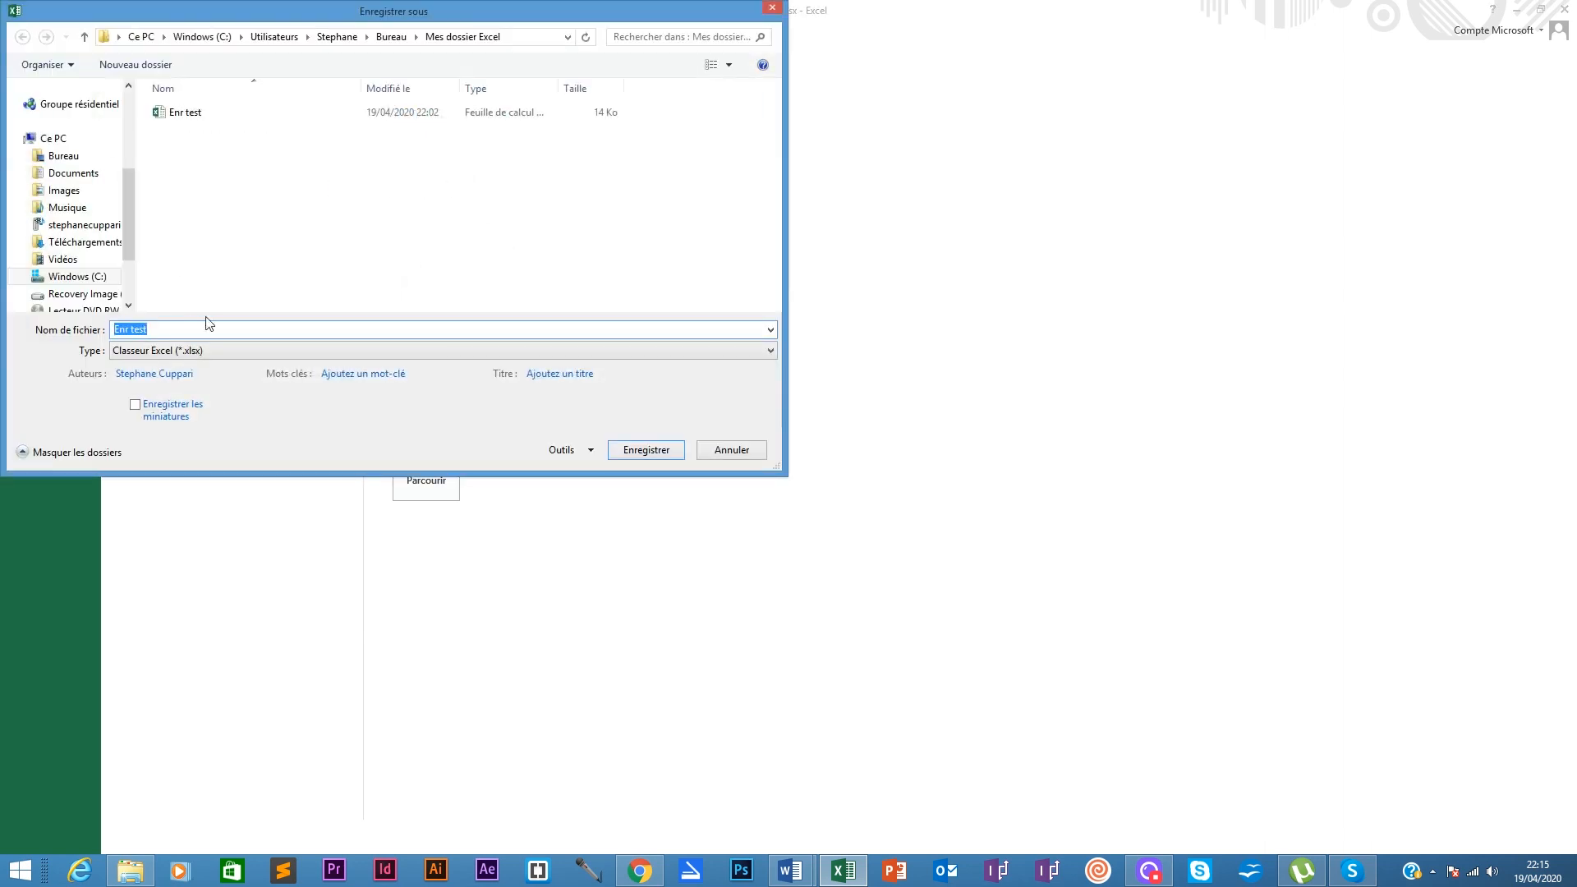
text(Sauvegarde)
key(Return)
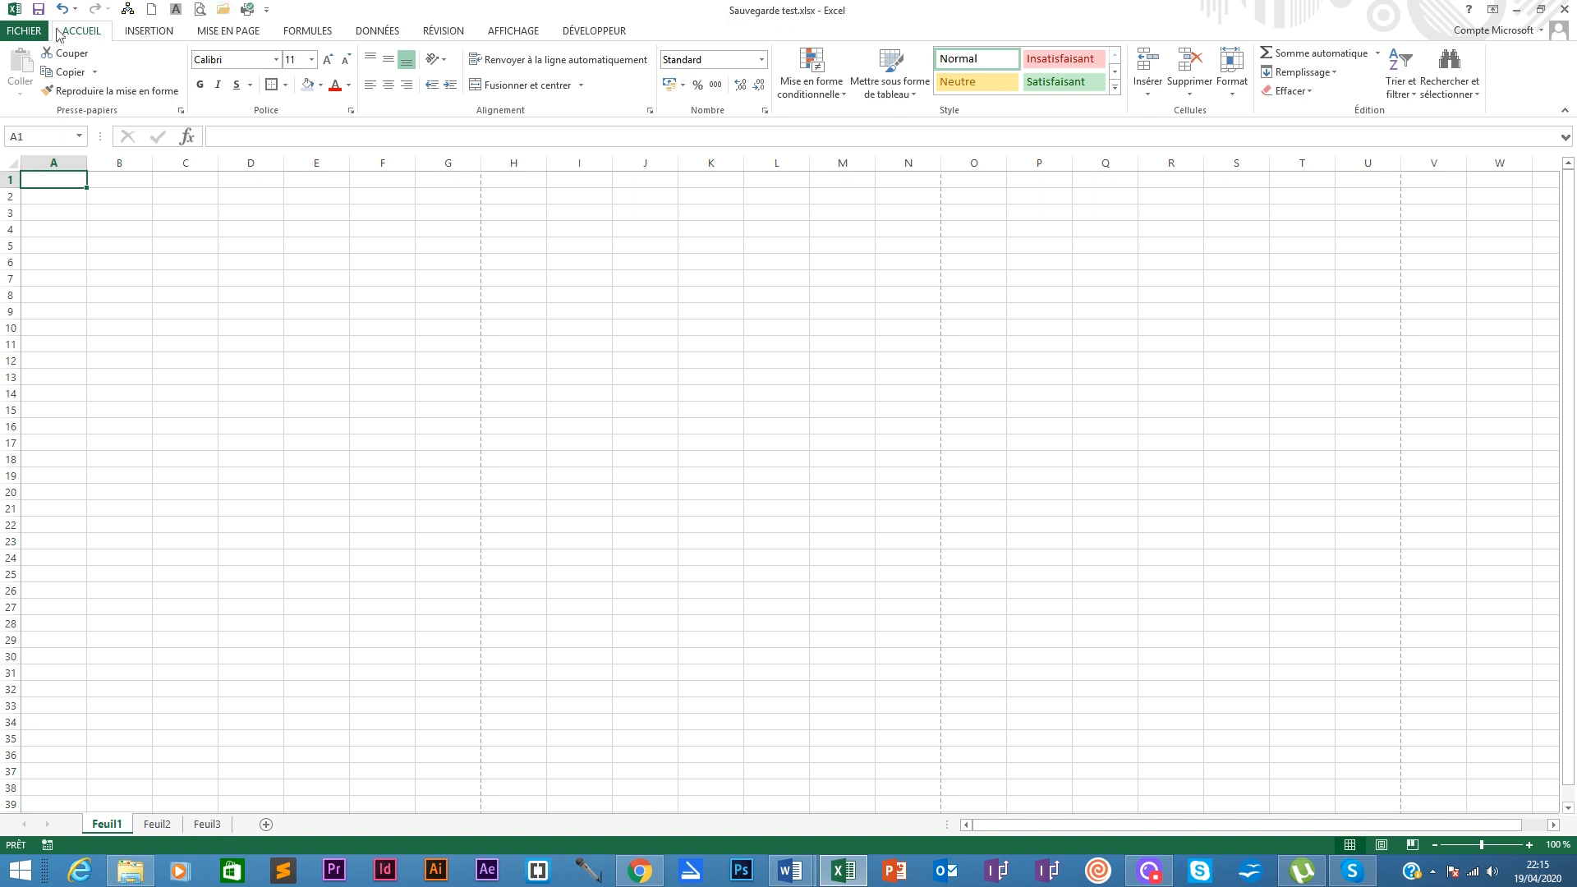
Step: Open the Mise en page dialog from FICHIER > Imprimer, showing Portrait, 100 % and A4
click(25, 32)
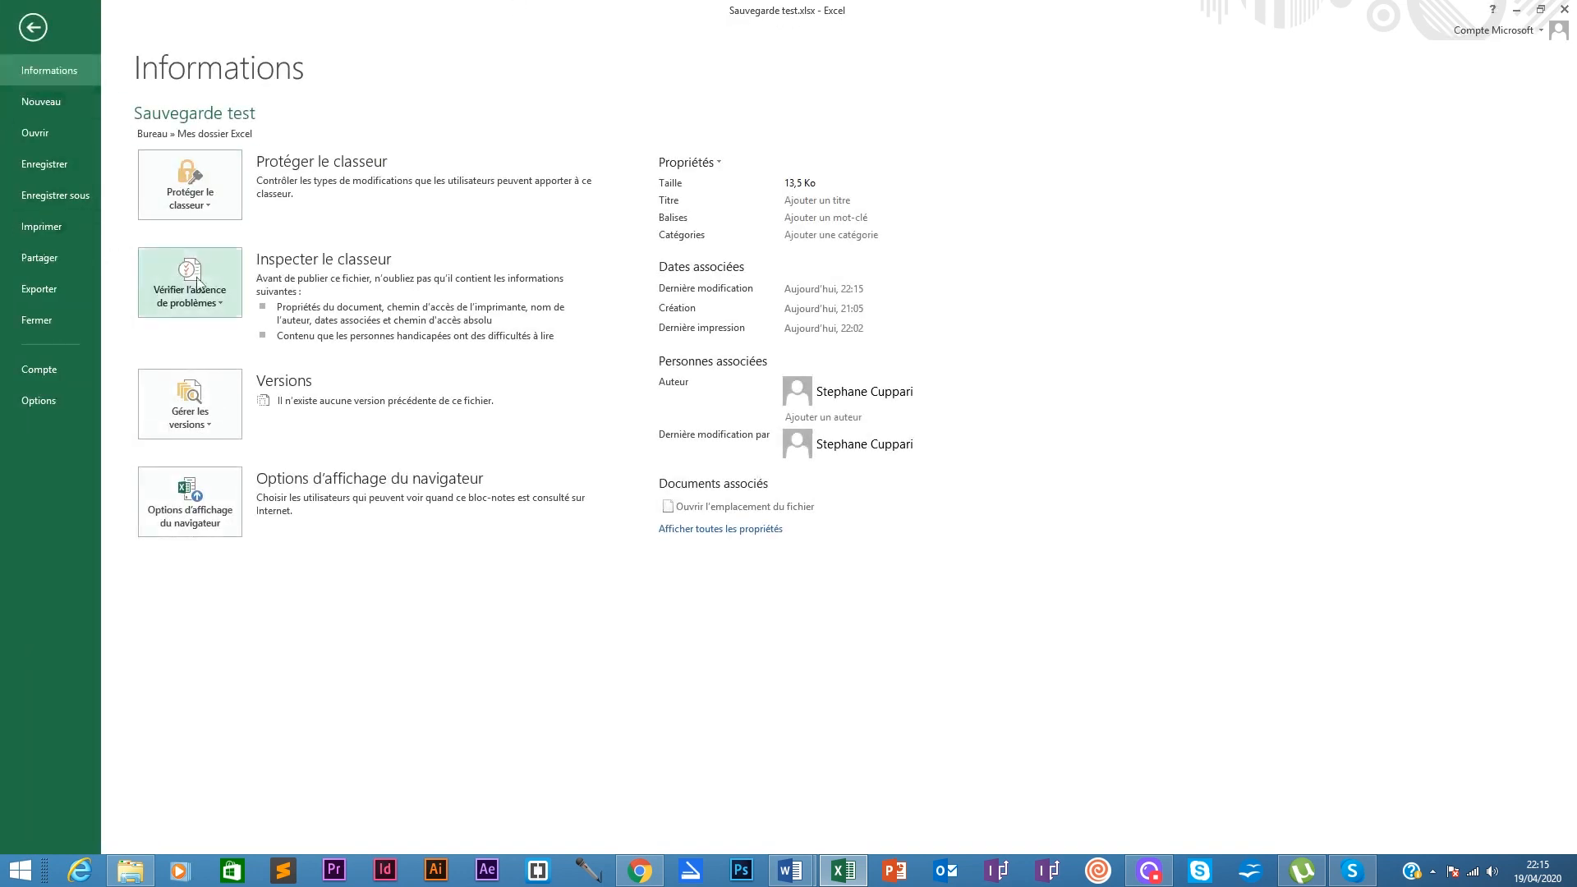
click(34, 230)
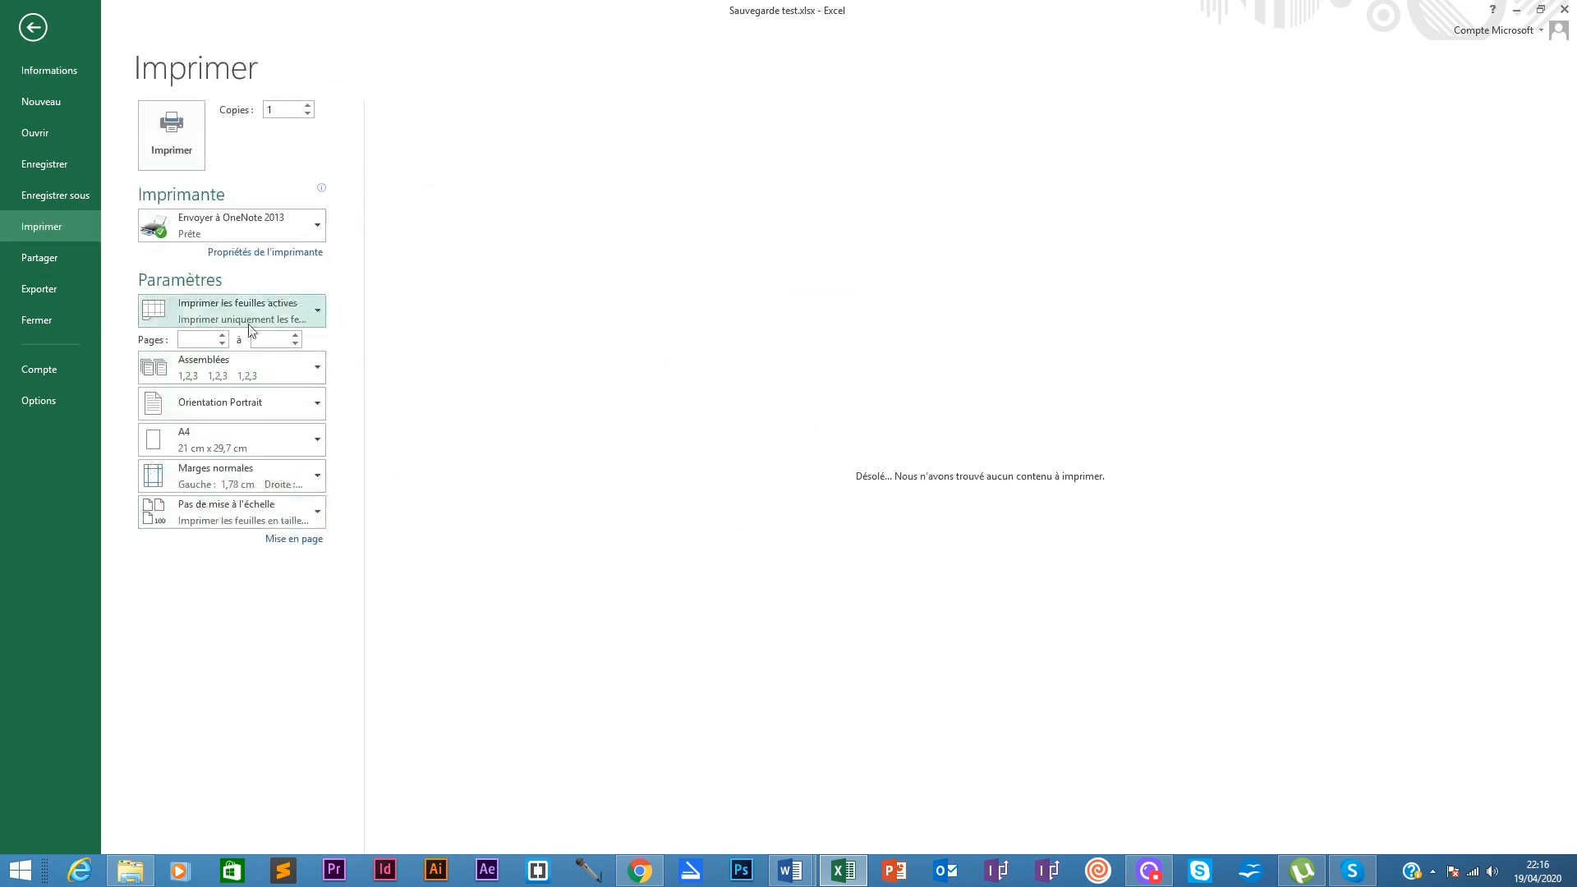
click(292, 539)
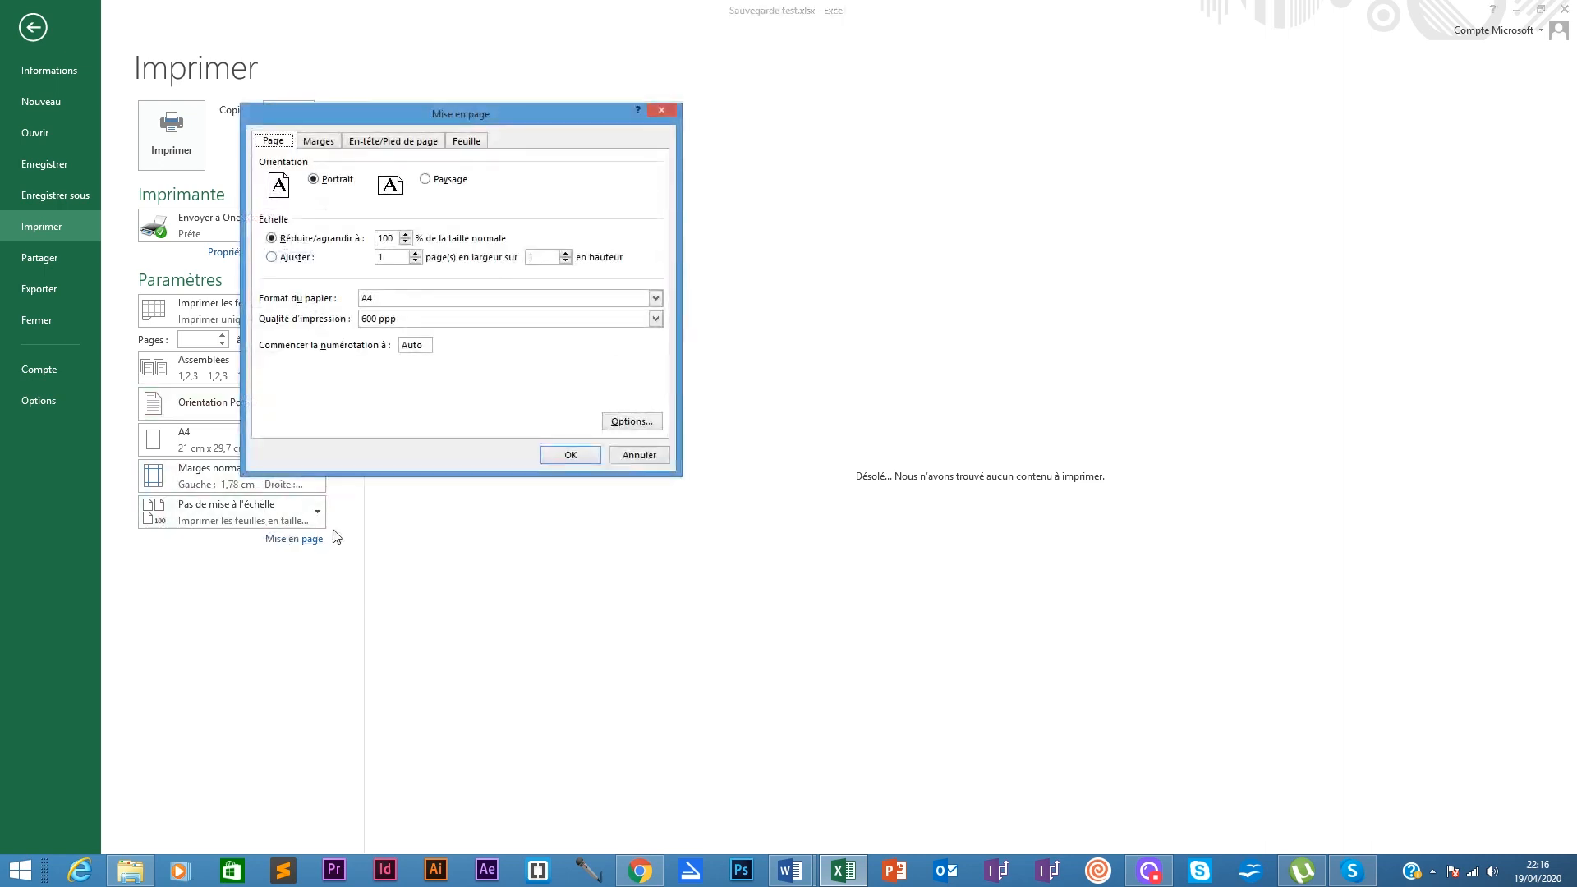
Step: Close Mise en page unchanged, look at Exporter, then show the Compte page
click(634, 457)
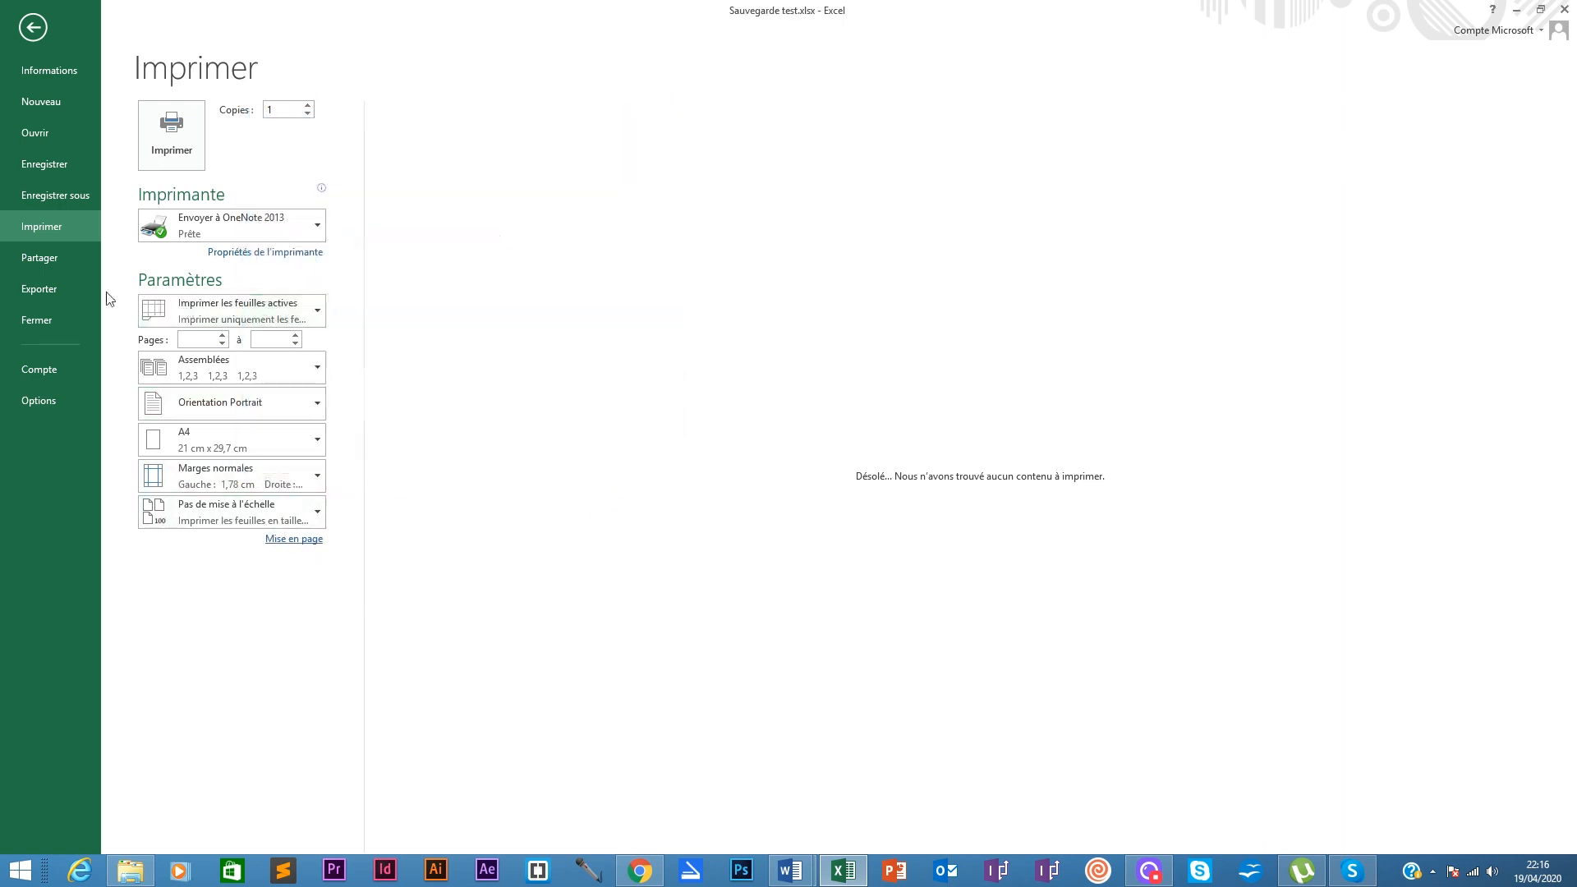
click(27, 292)
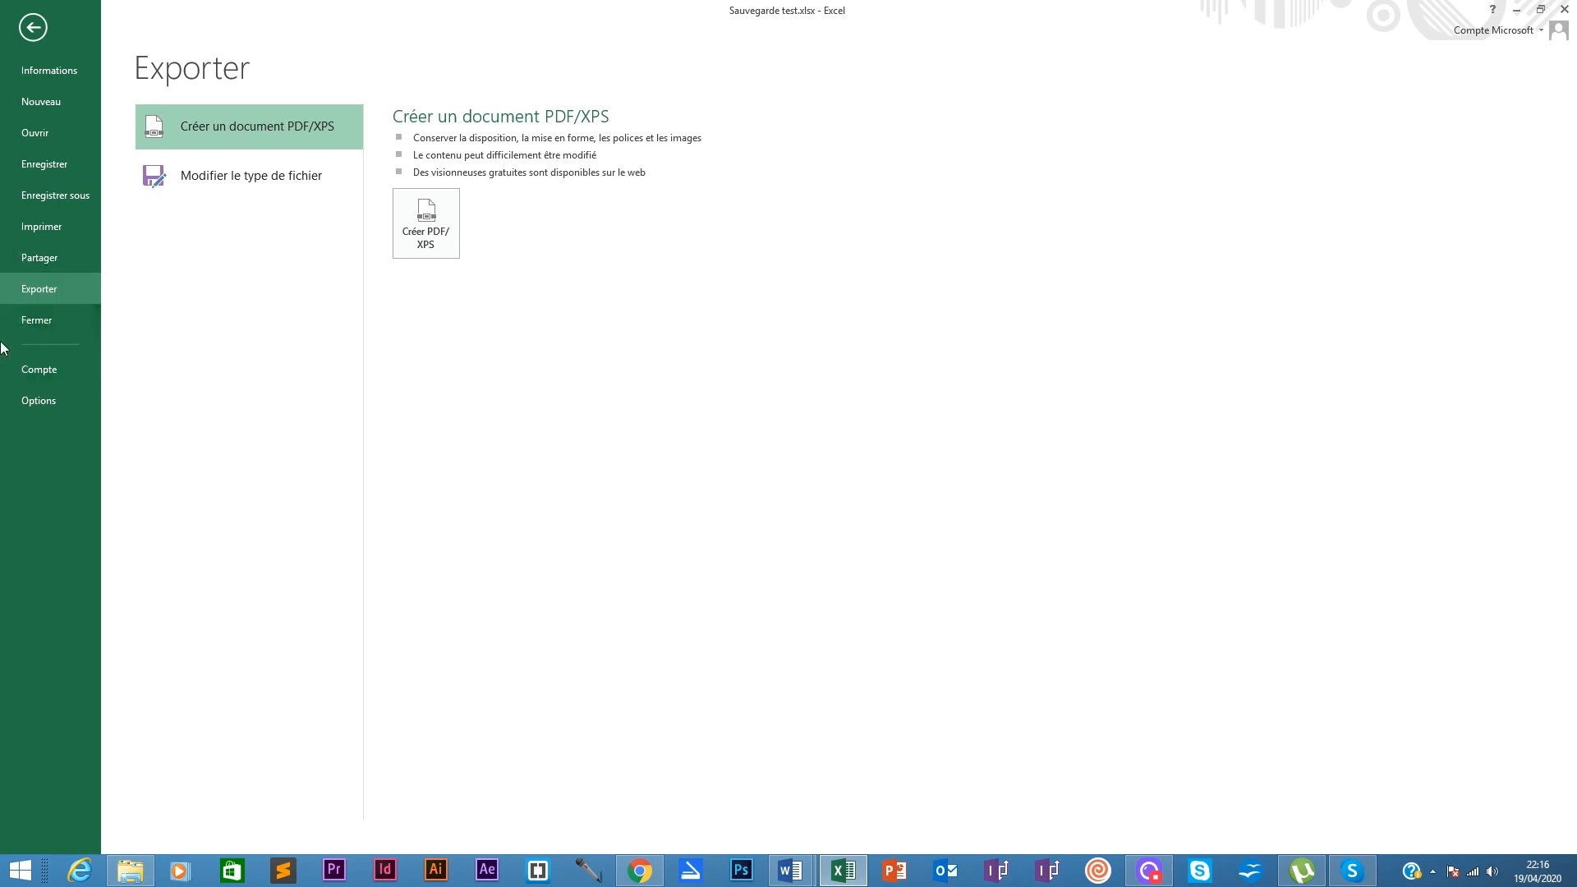
click(55, 367)
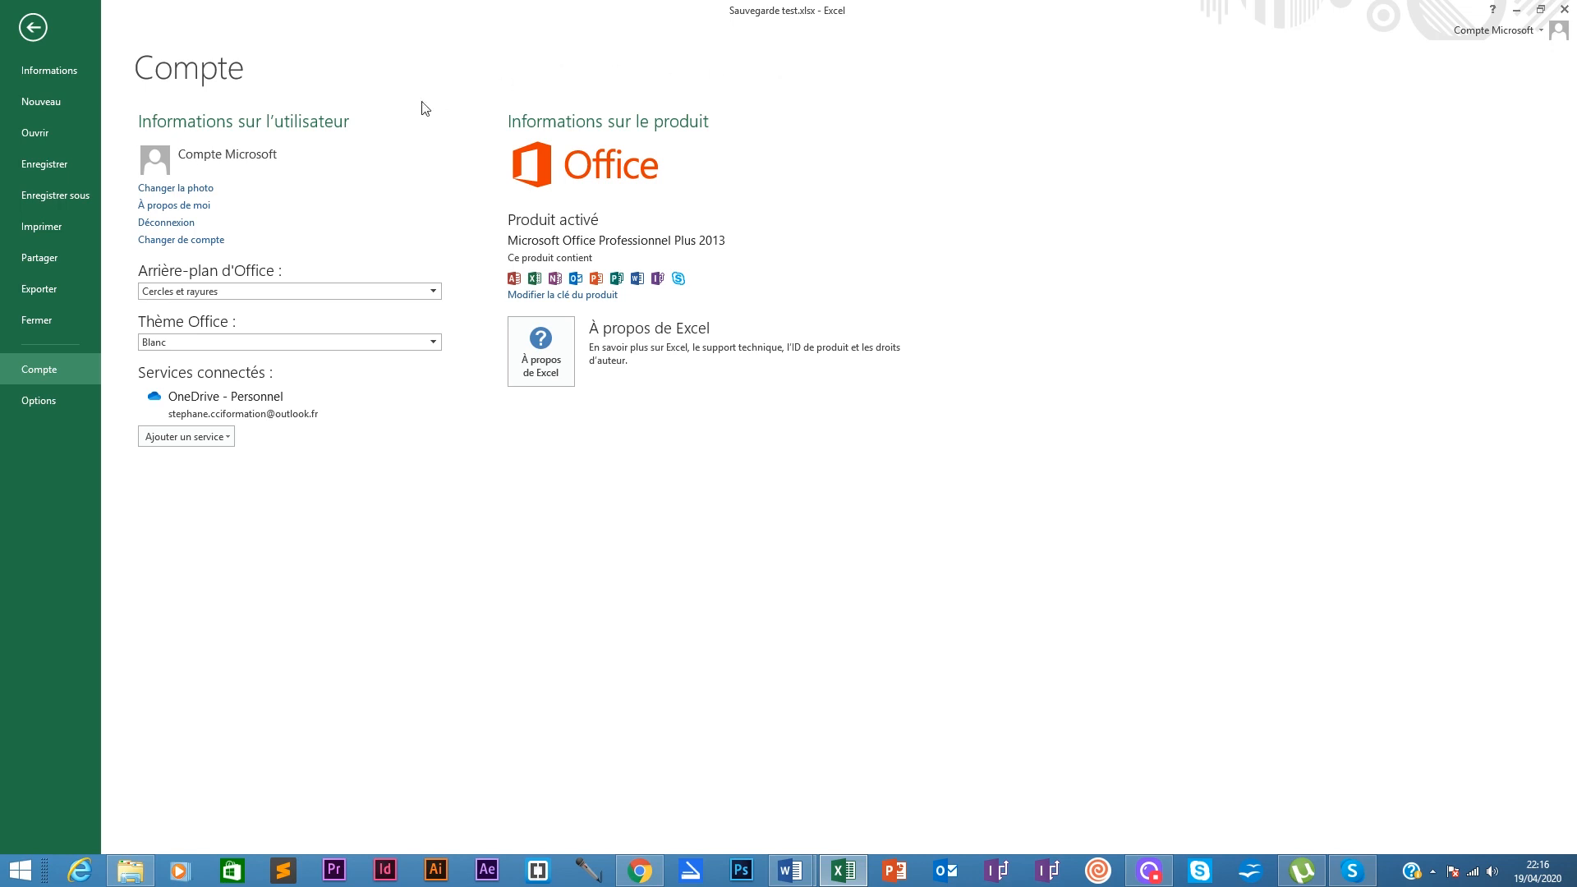
Step: In Options Excel, browse the Formules, Enregistrement, Langue and Options avancées pages
click(66, 400)
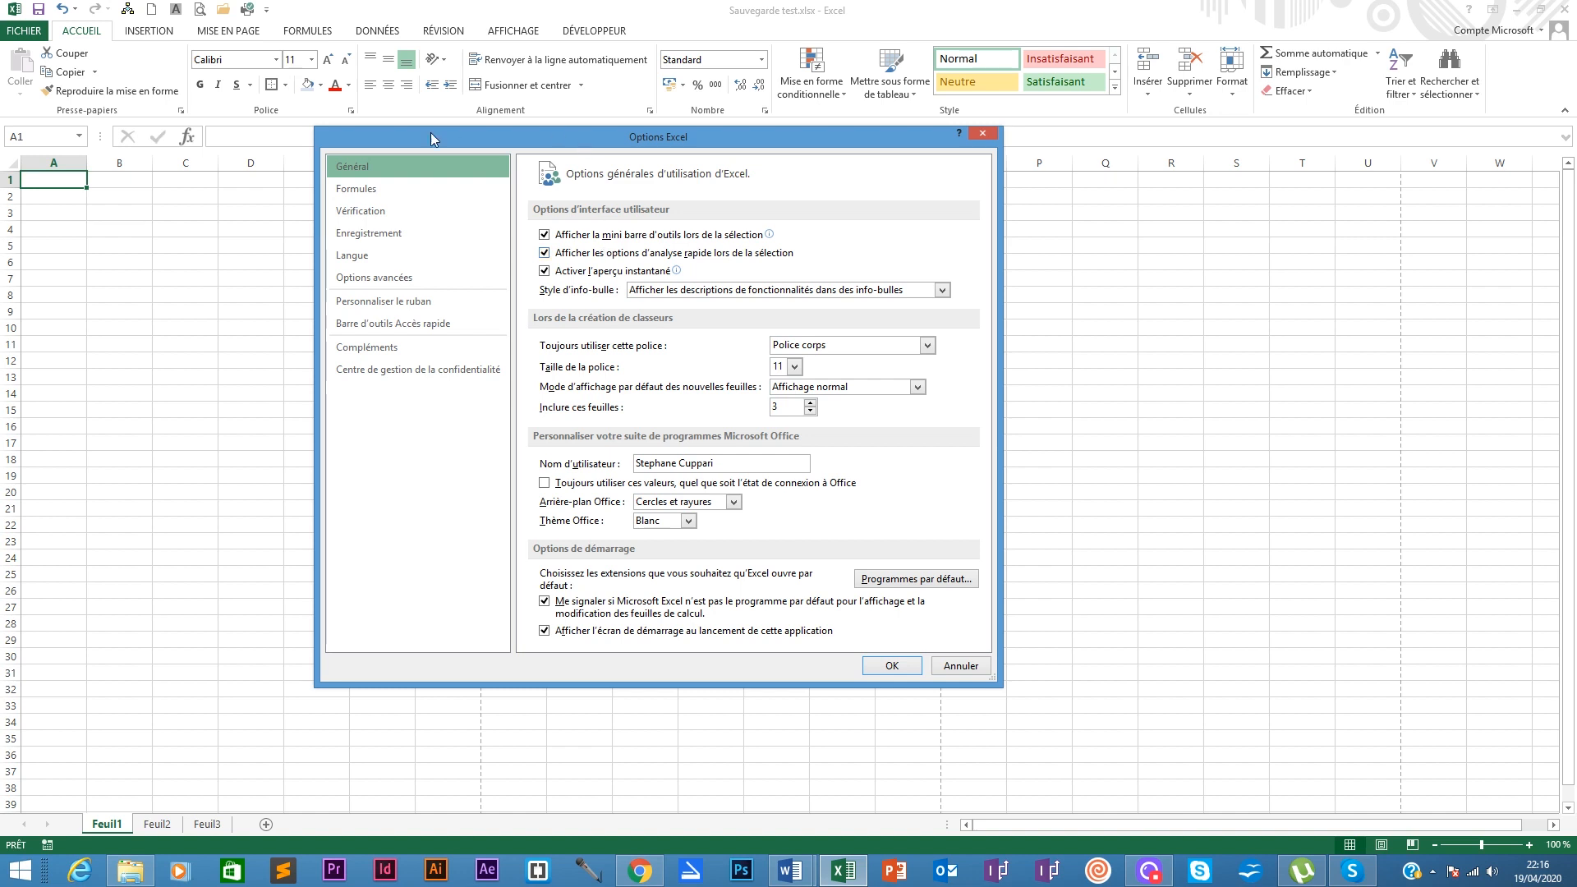
click(351, 195)
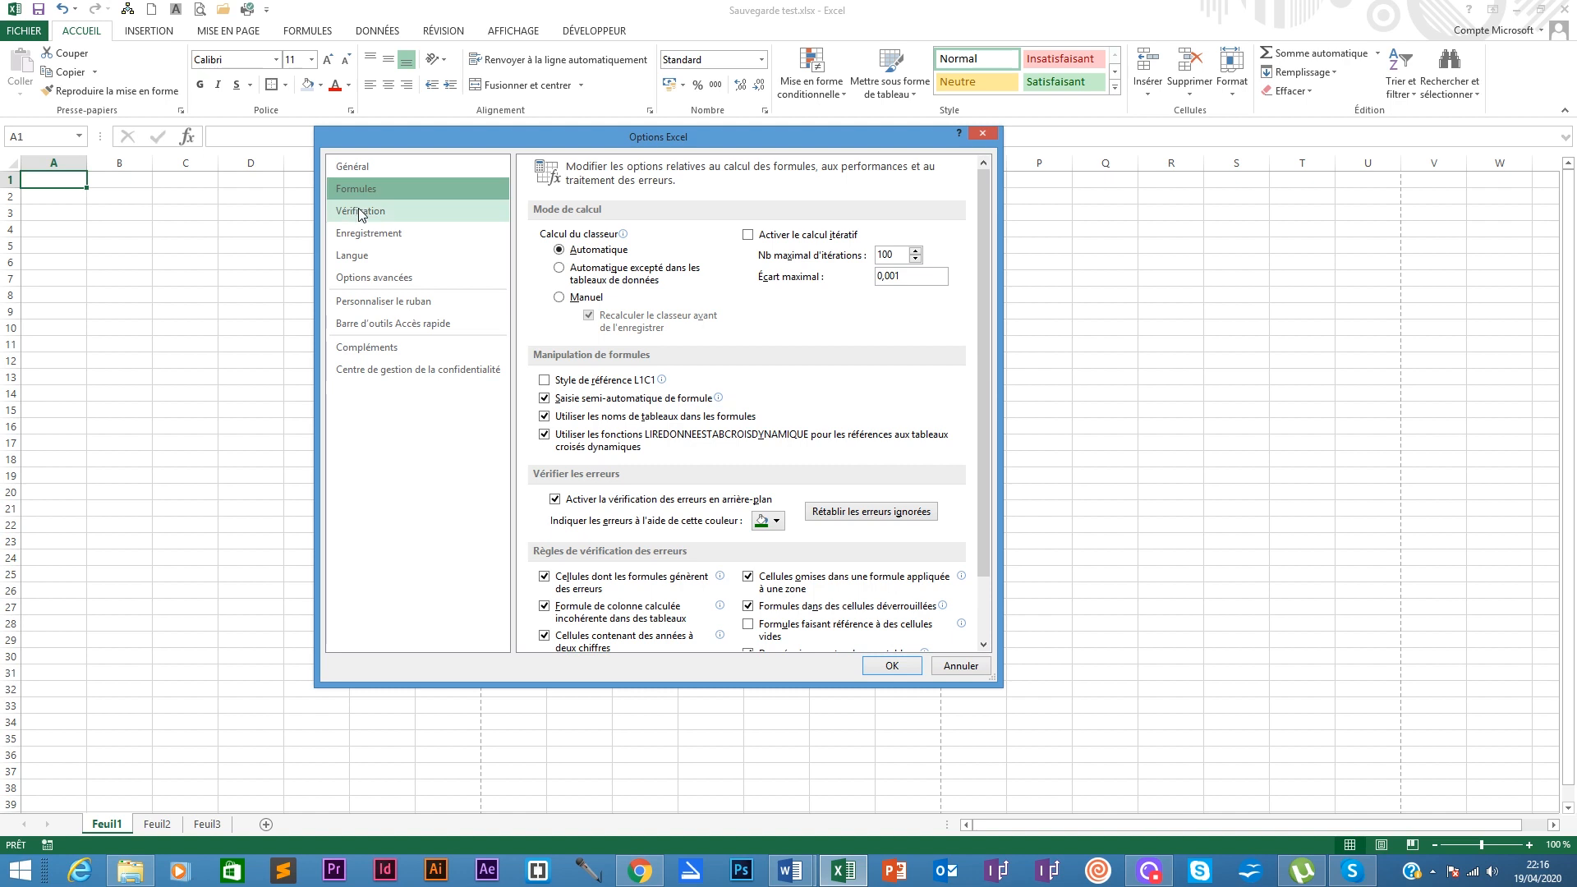
click(364, 234)
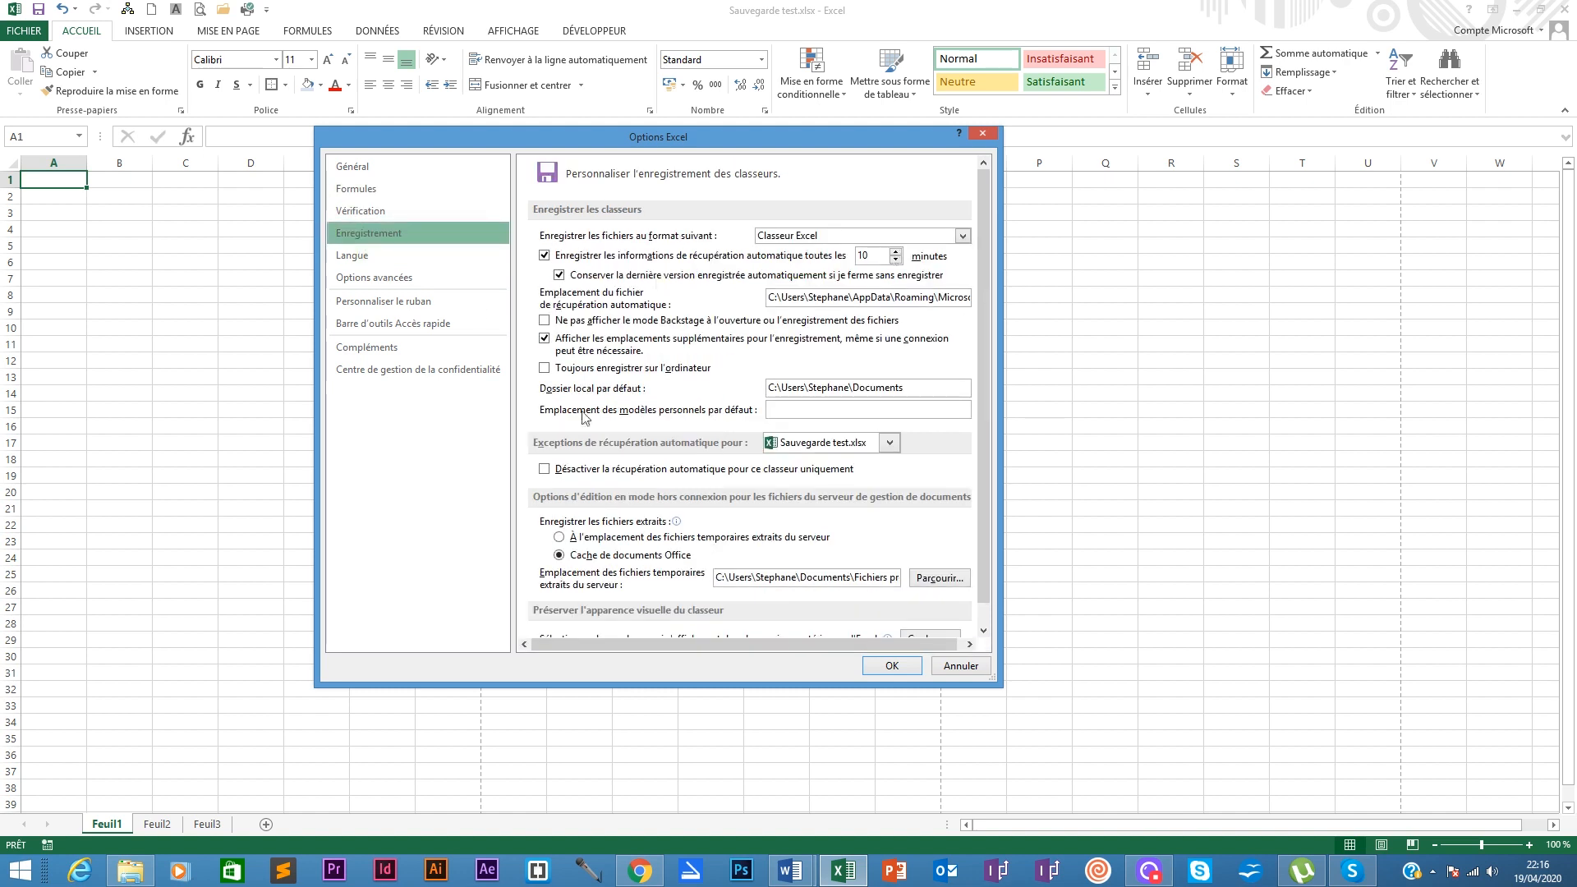
click(366, 260)
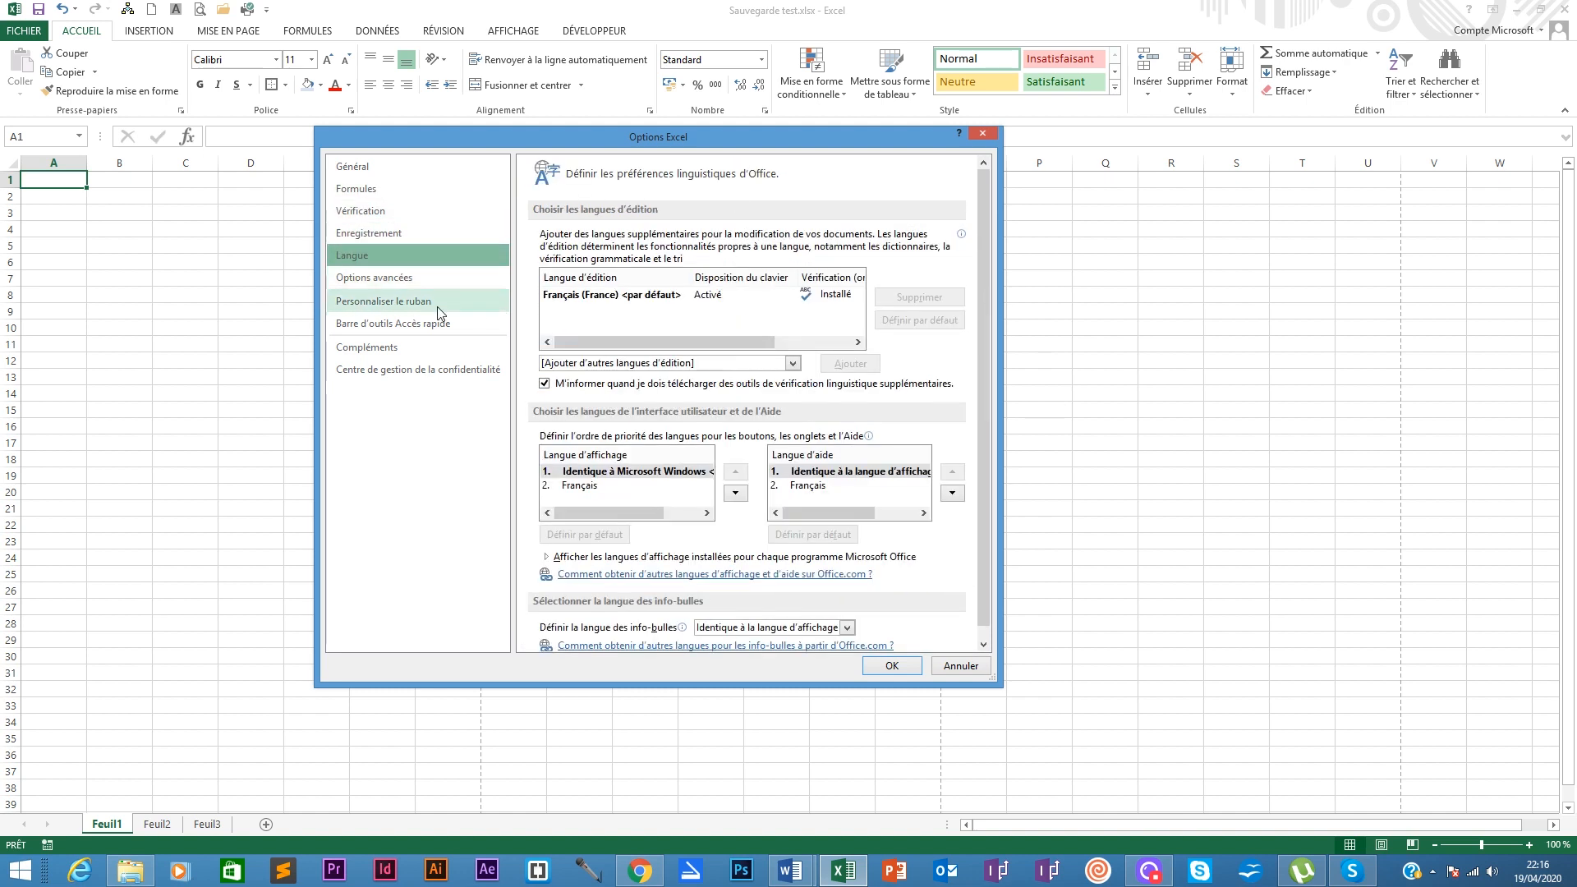
click(404, 282)
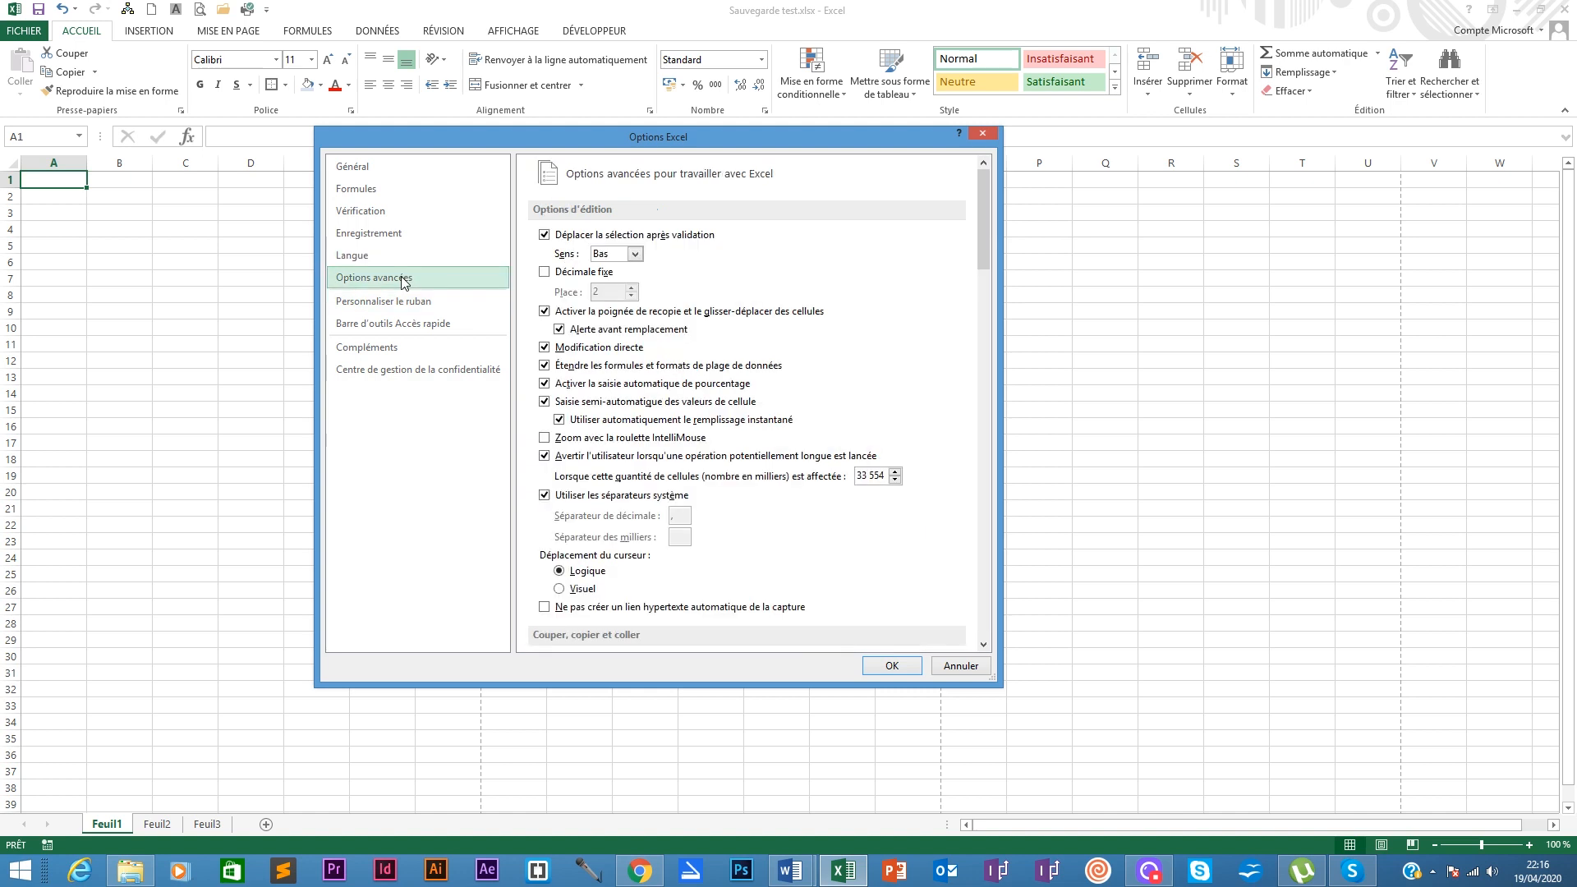
scroll(519, 271, down, 5)
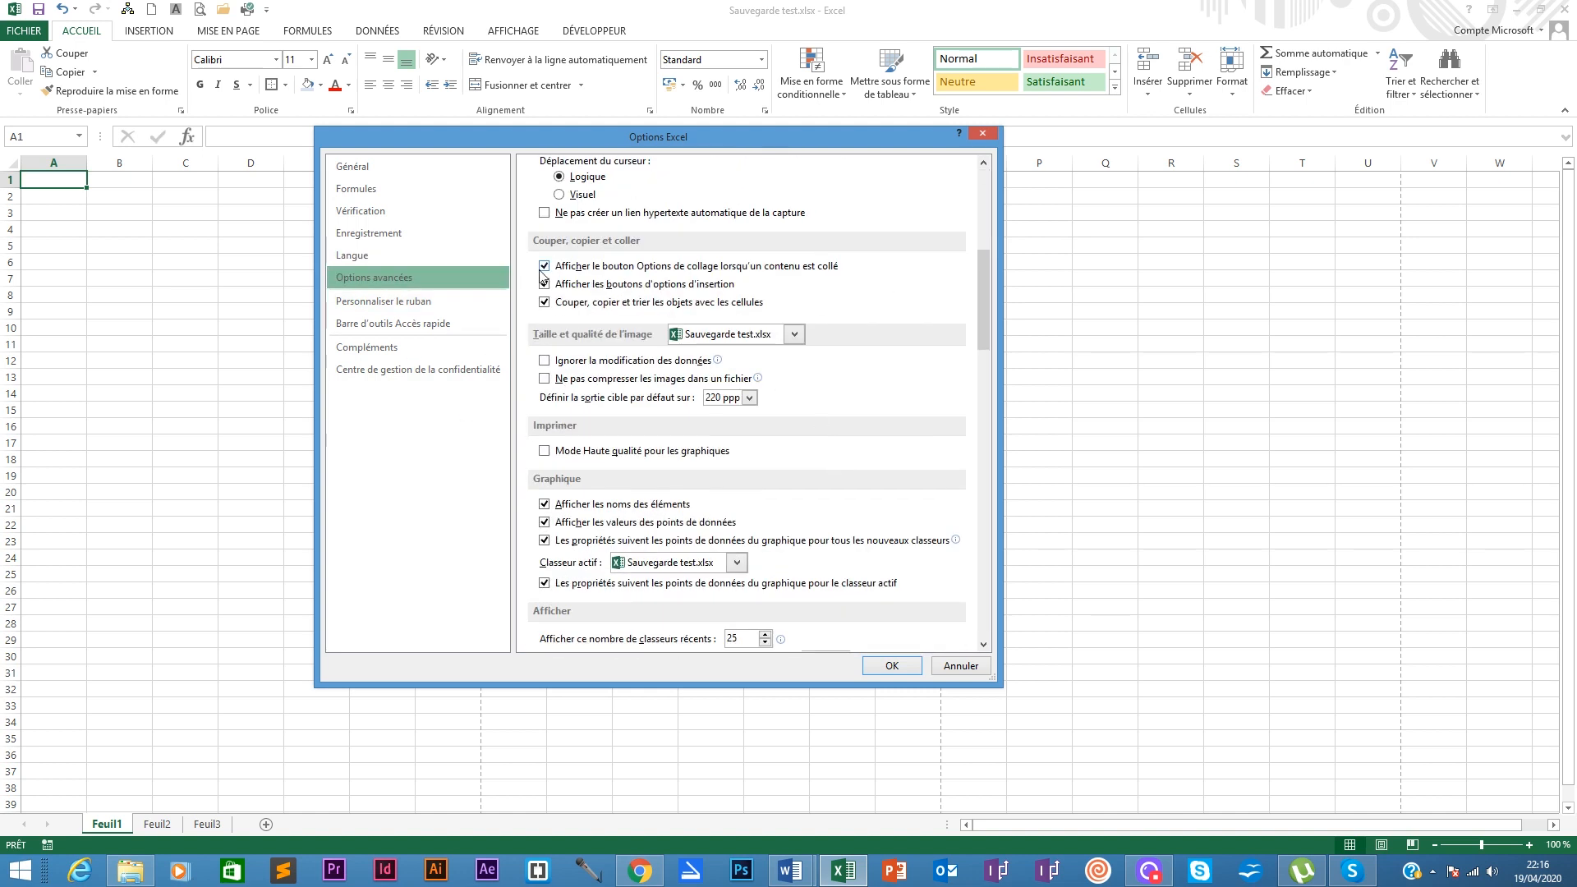
scroll(877, 392, down, 5)
scroll(877, 391, down, 15)
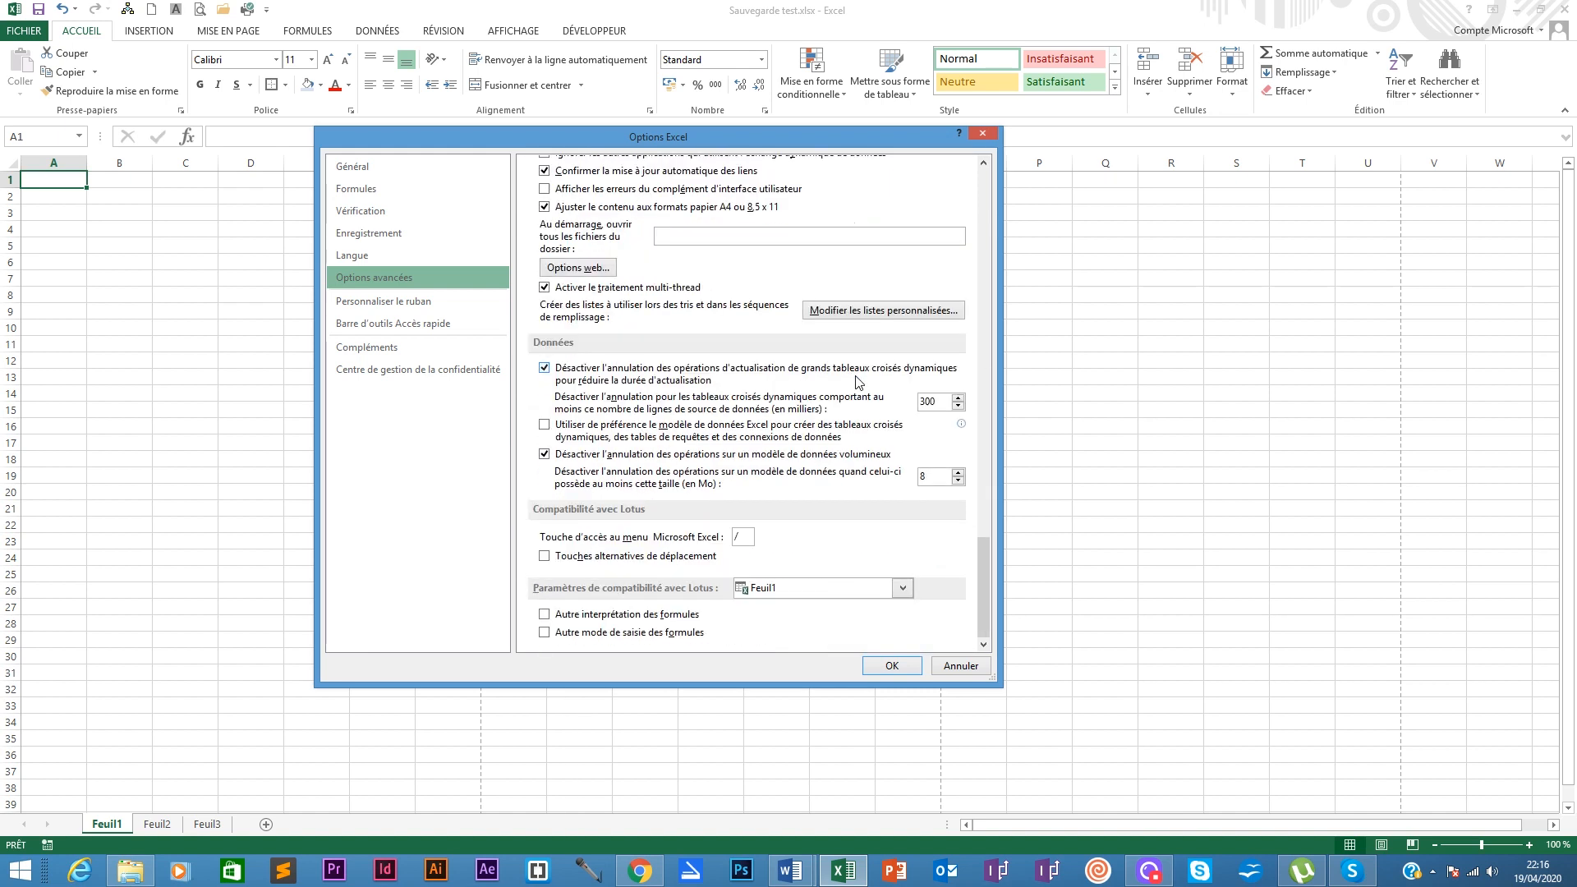
Step: View the Personnaliser le ruban and Barre d'outils Accès rapide pages, then confirm with OK
click(383, 301)
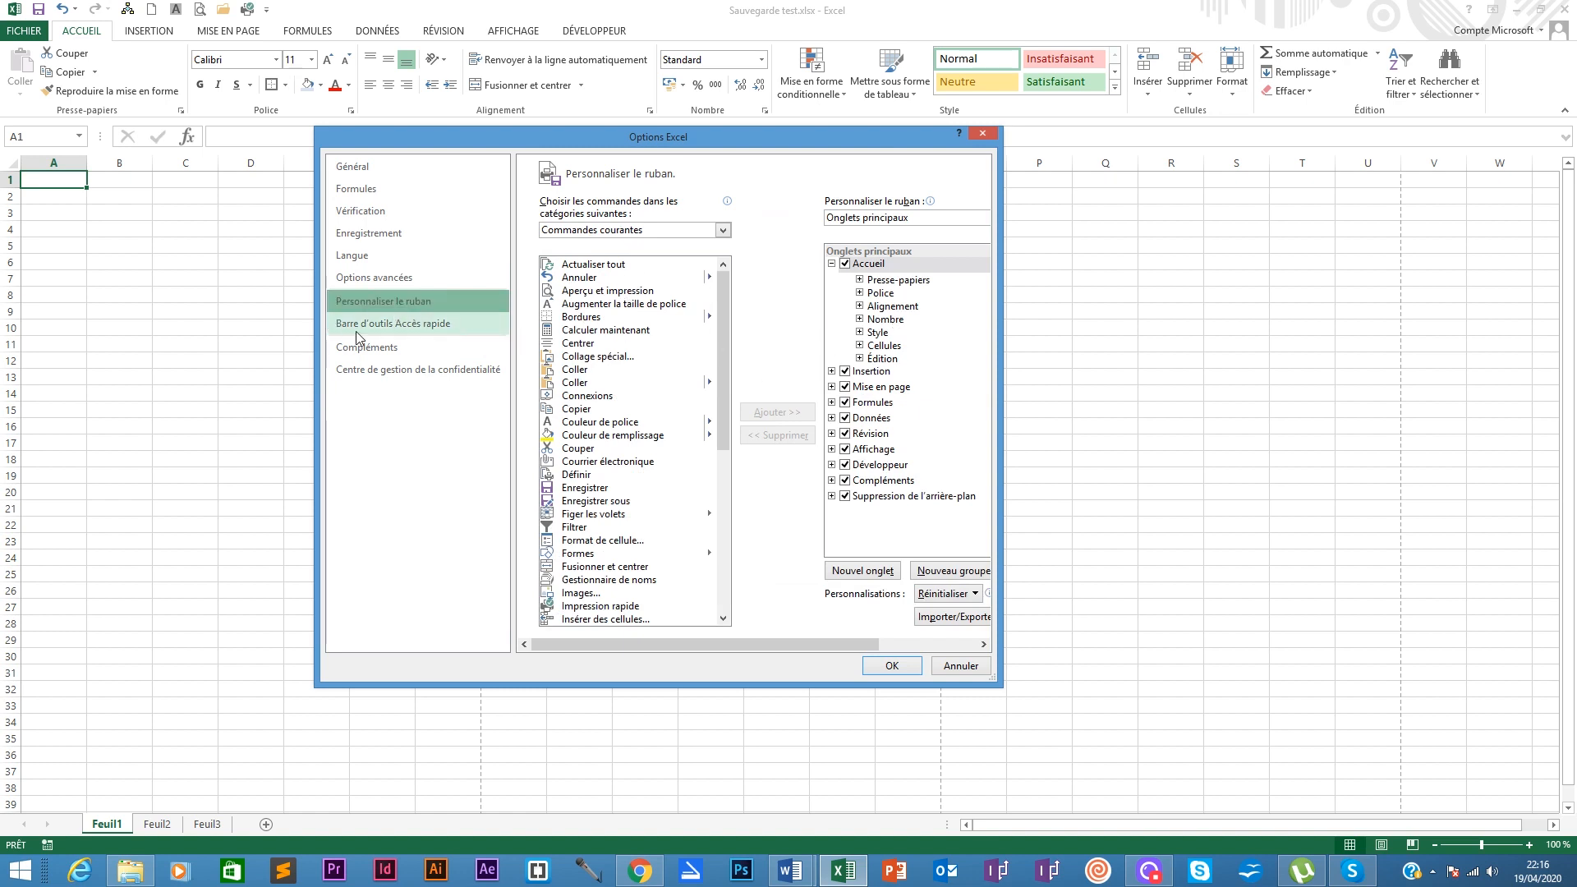
click(379, 325)
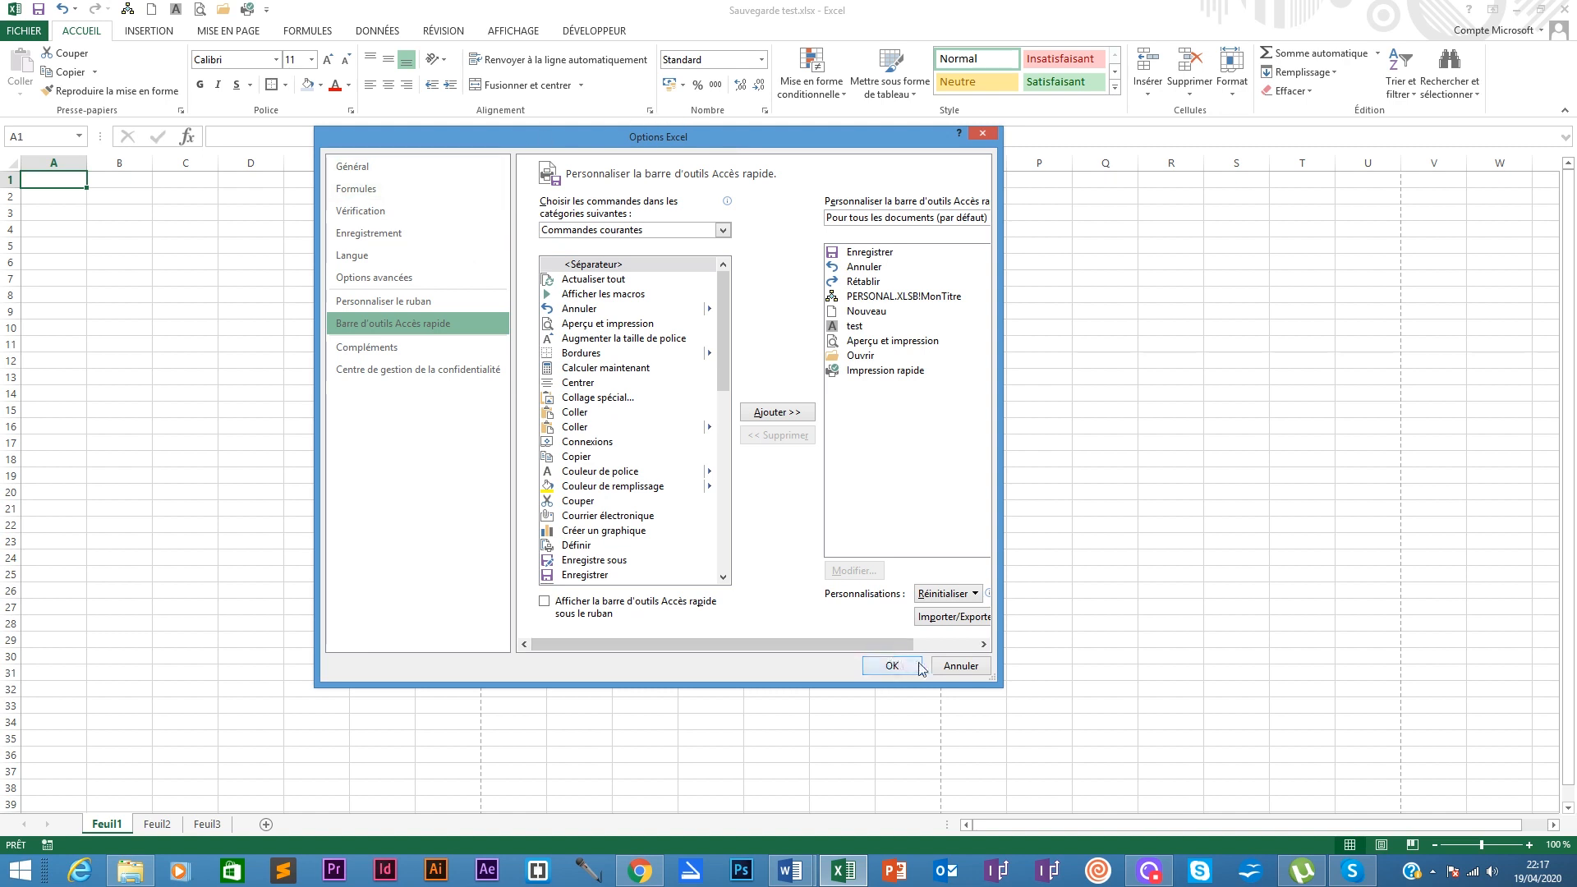
click(892, 665)
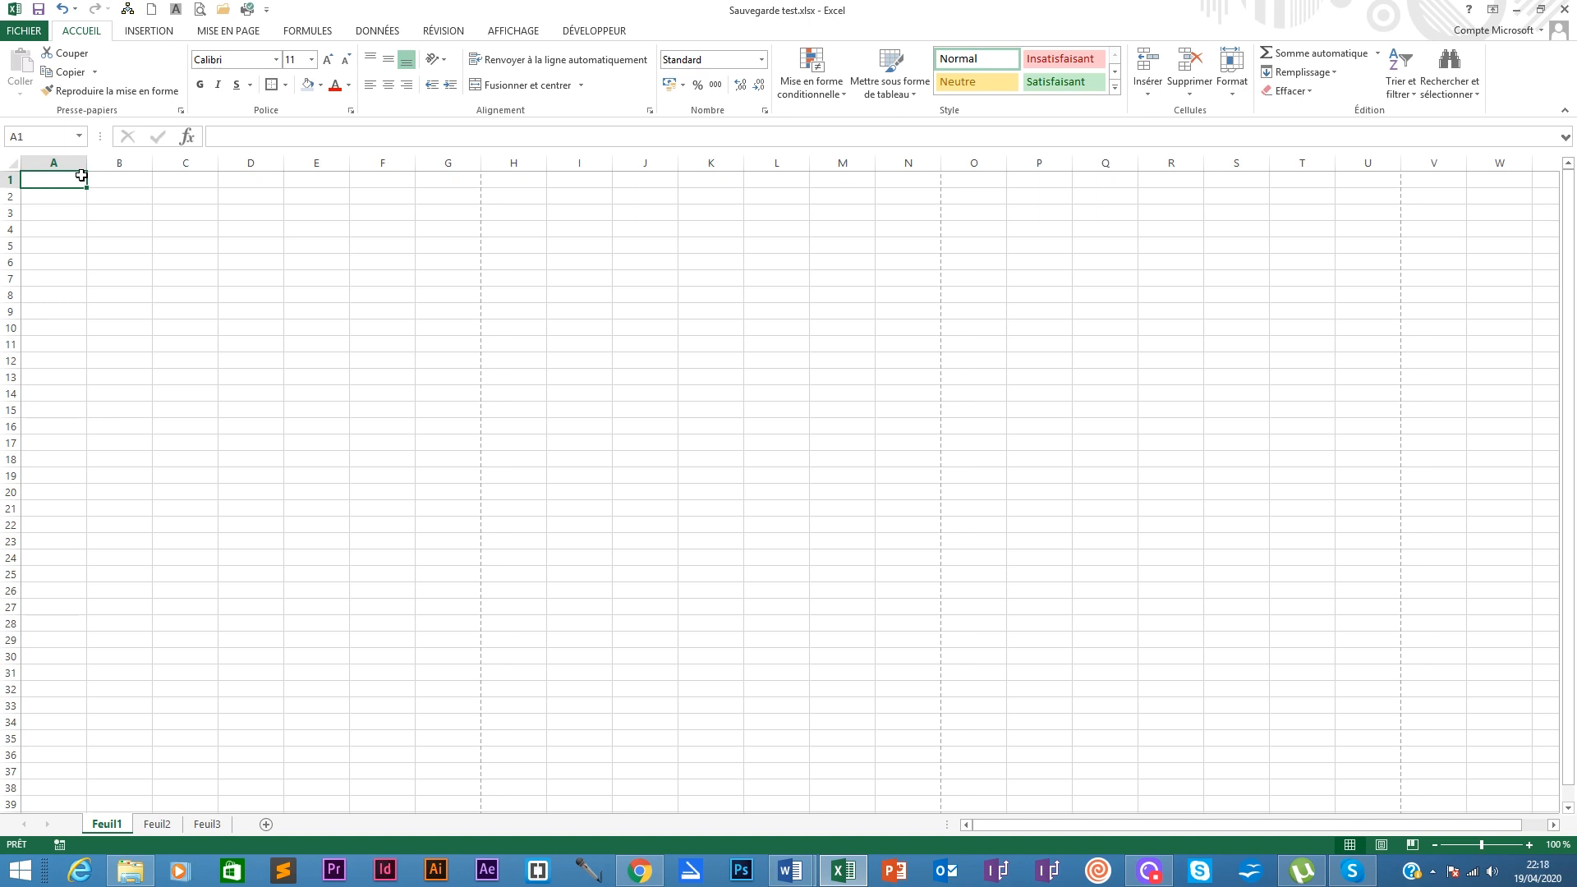
Step: Enter 'texte' in A1 and 100 in B1, then select the cells to inspect them
text(texte)
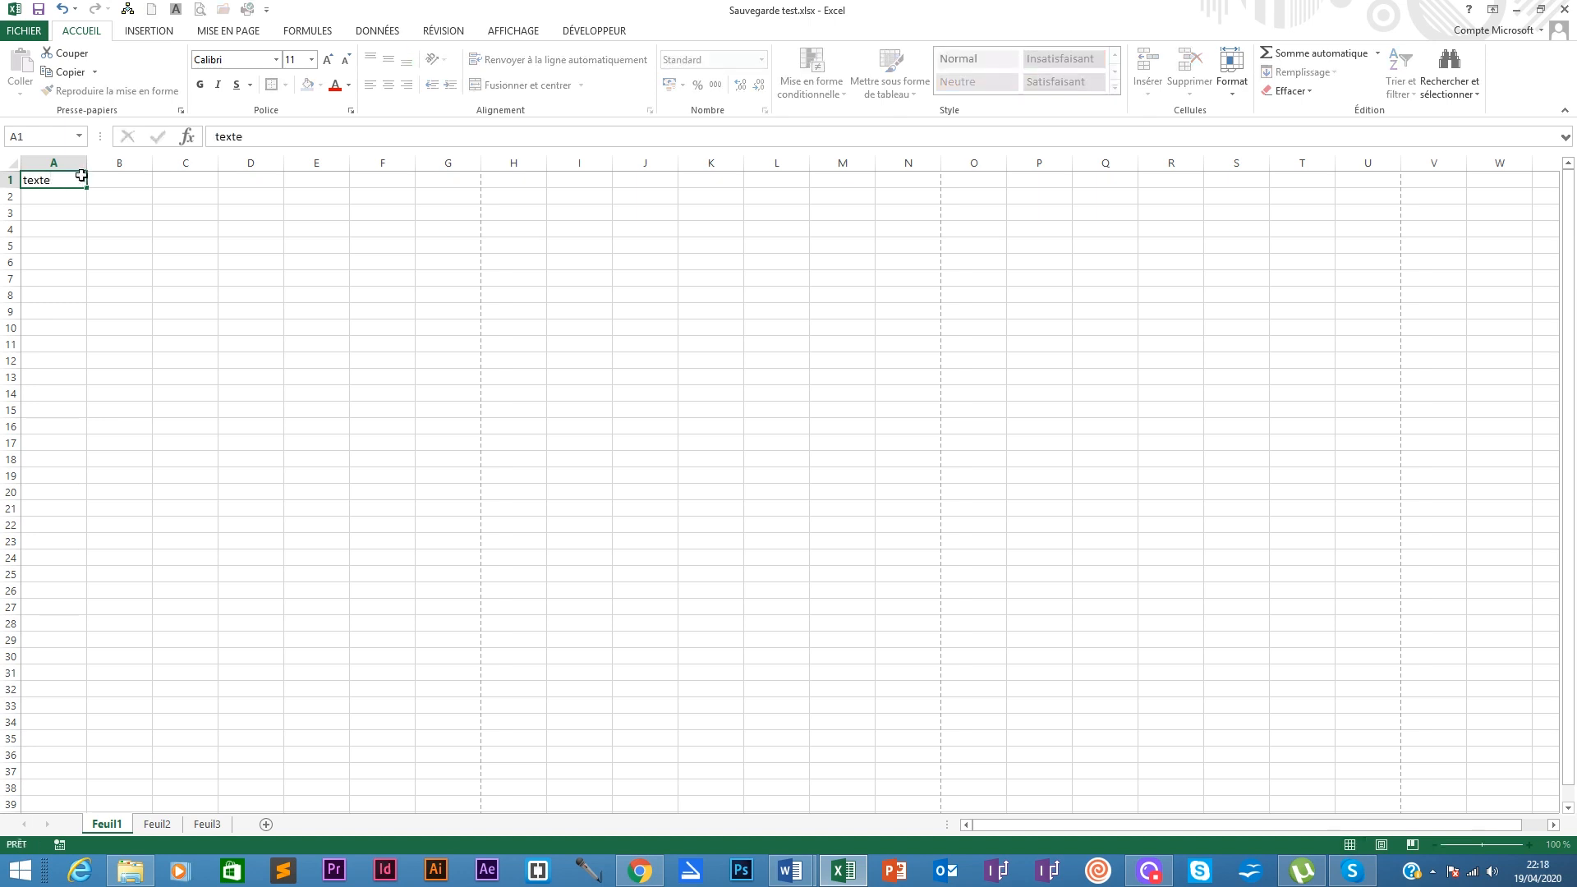
key(Tab)
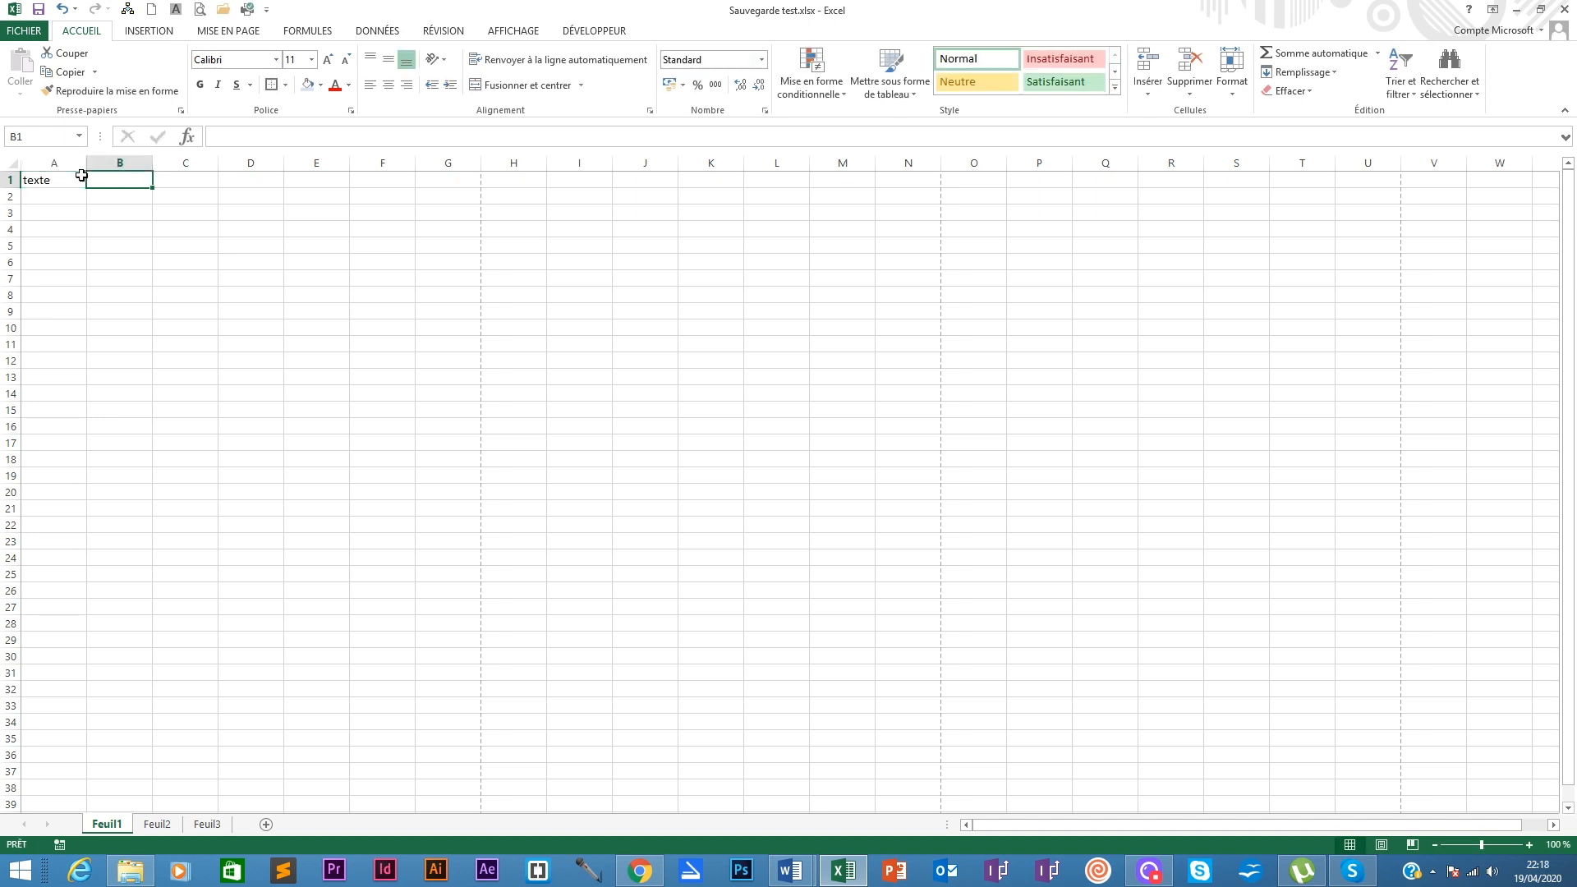
text(100)
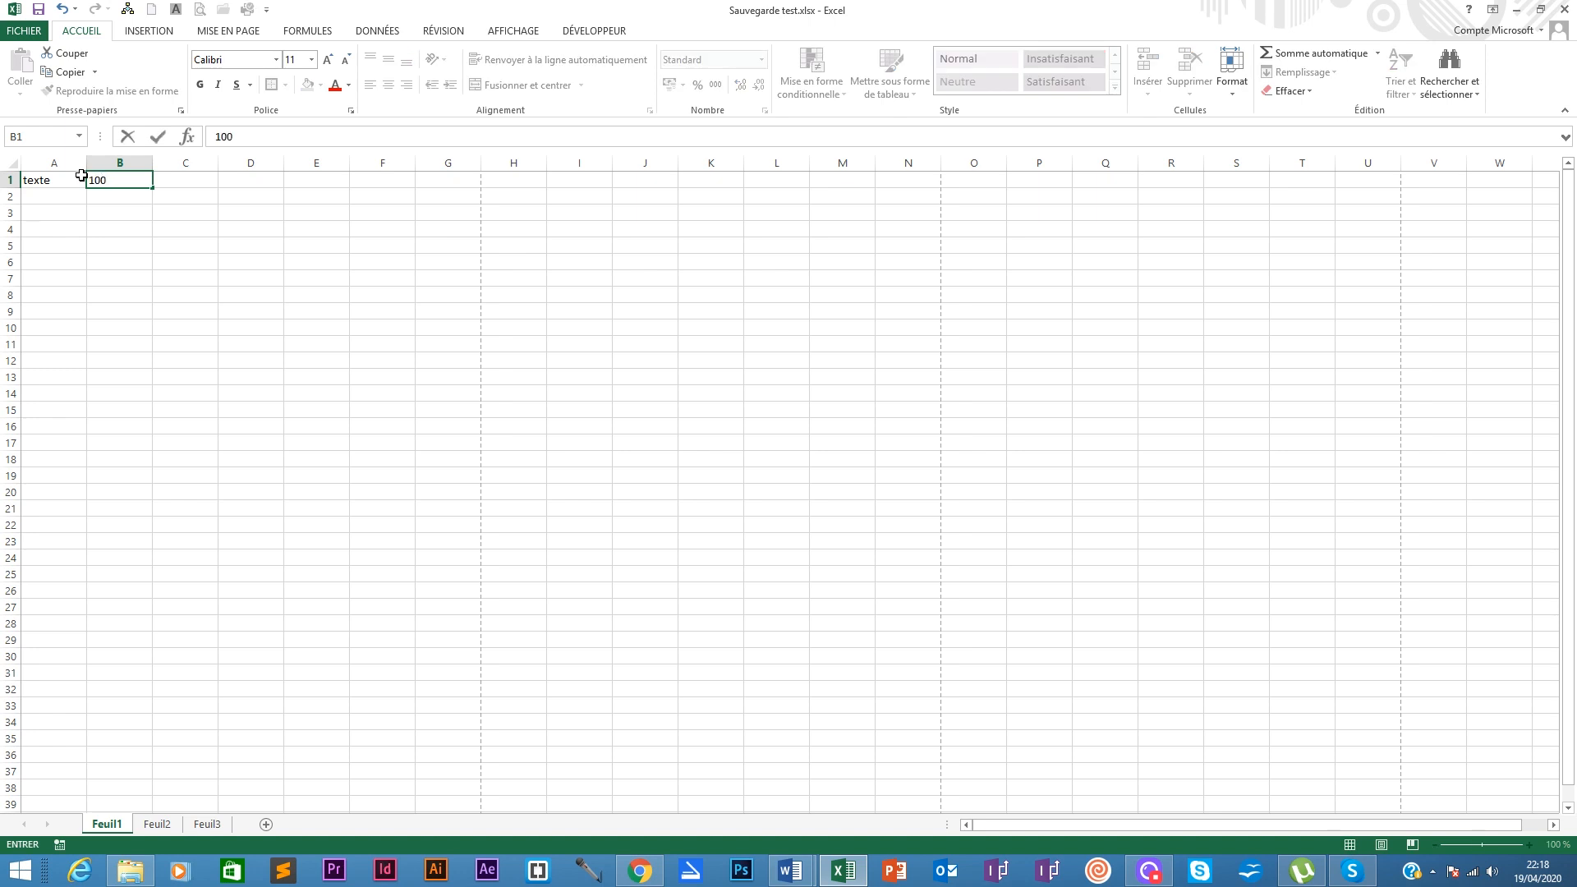
key(Return)
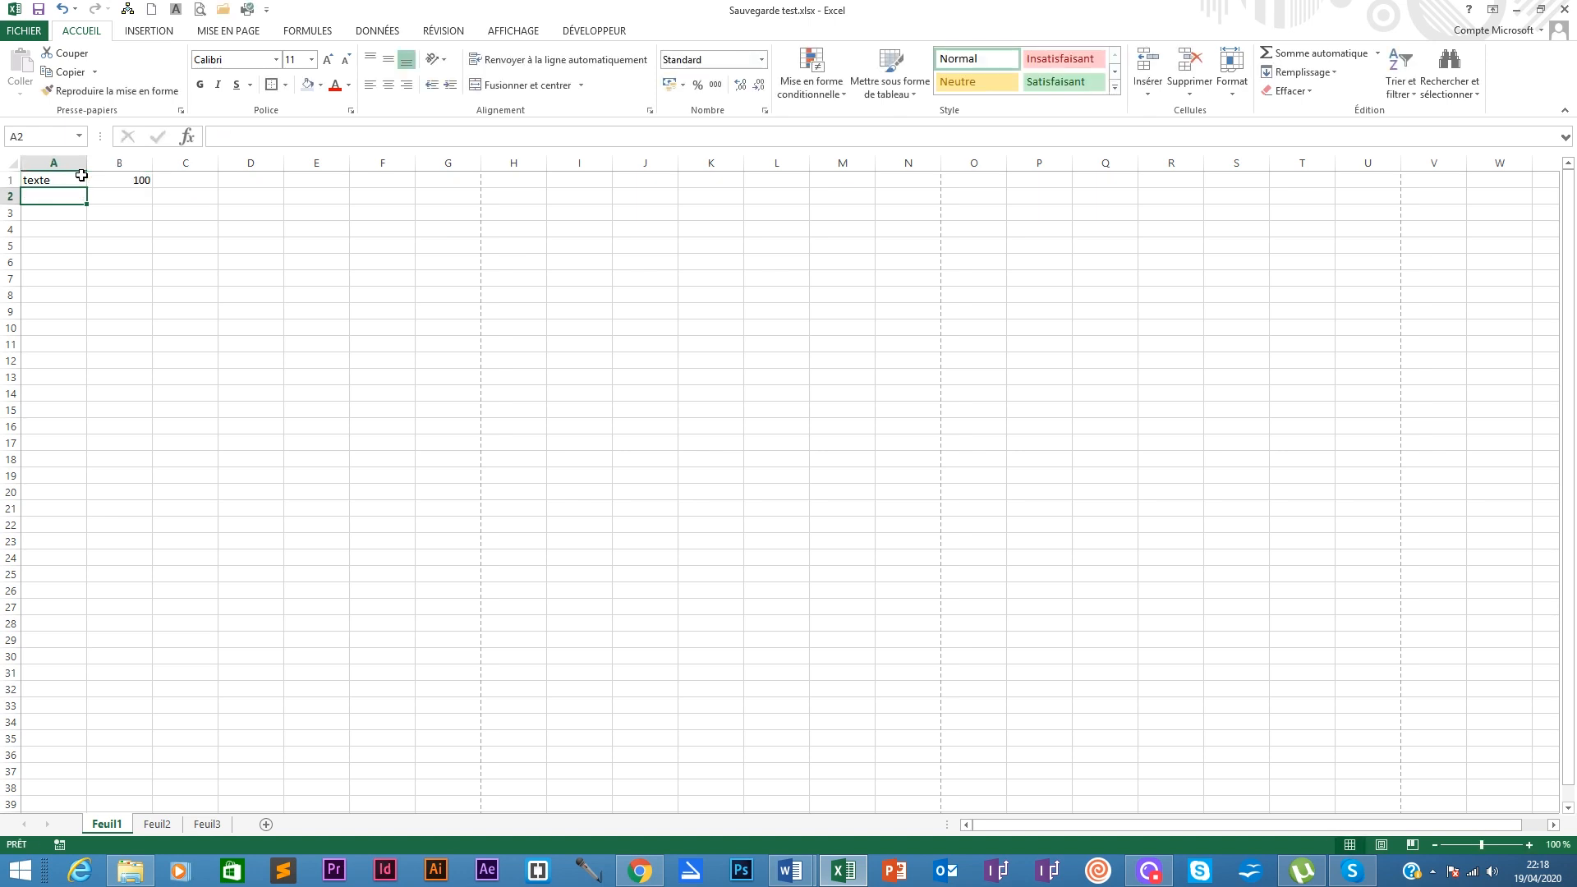
click(81, 175)
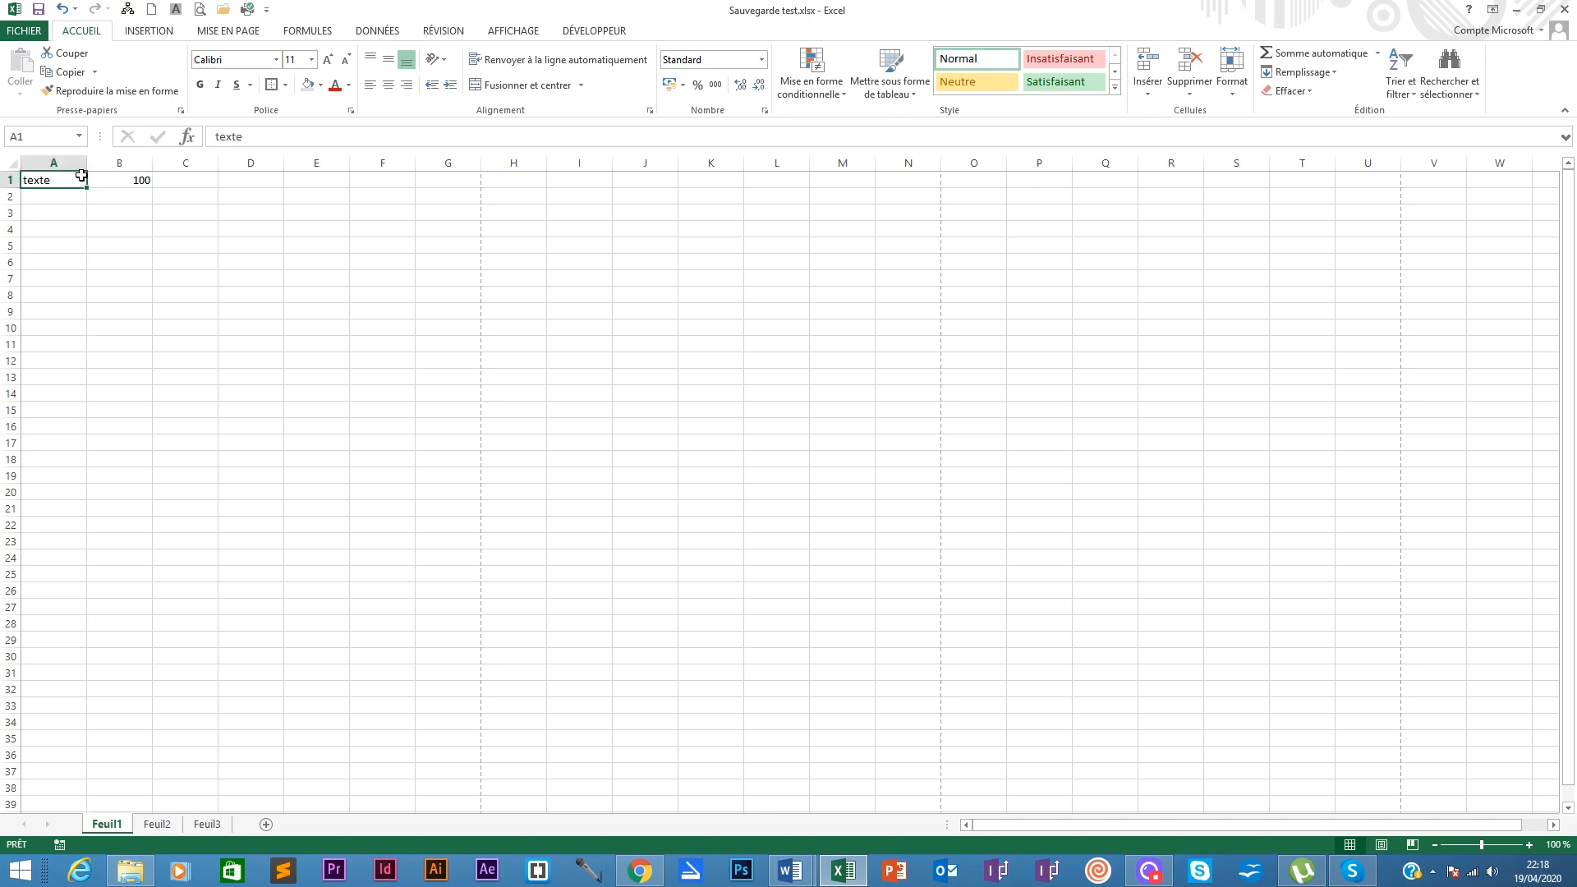
key(Right)
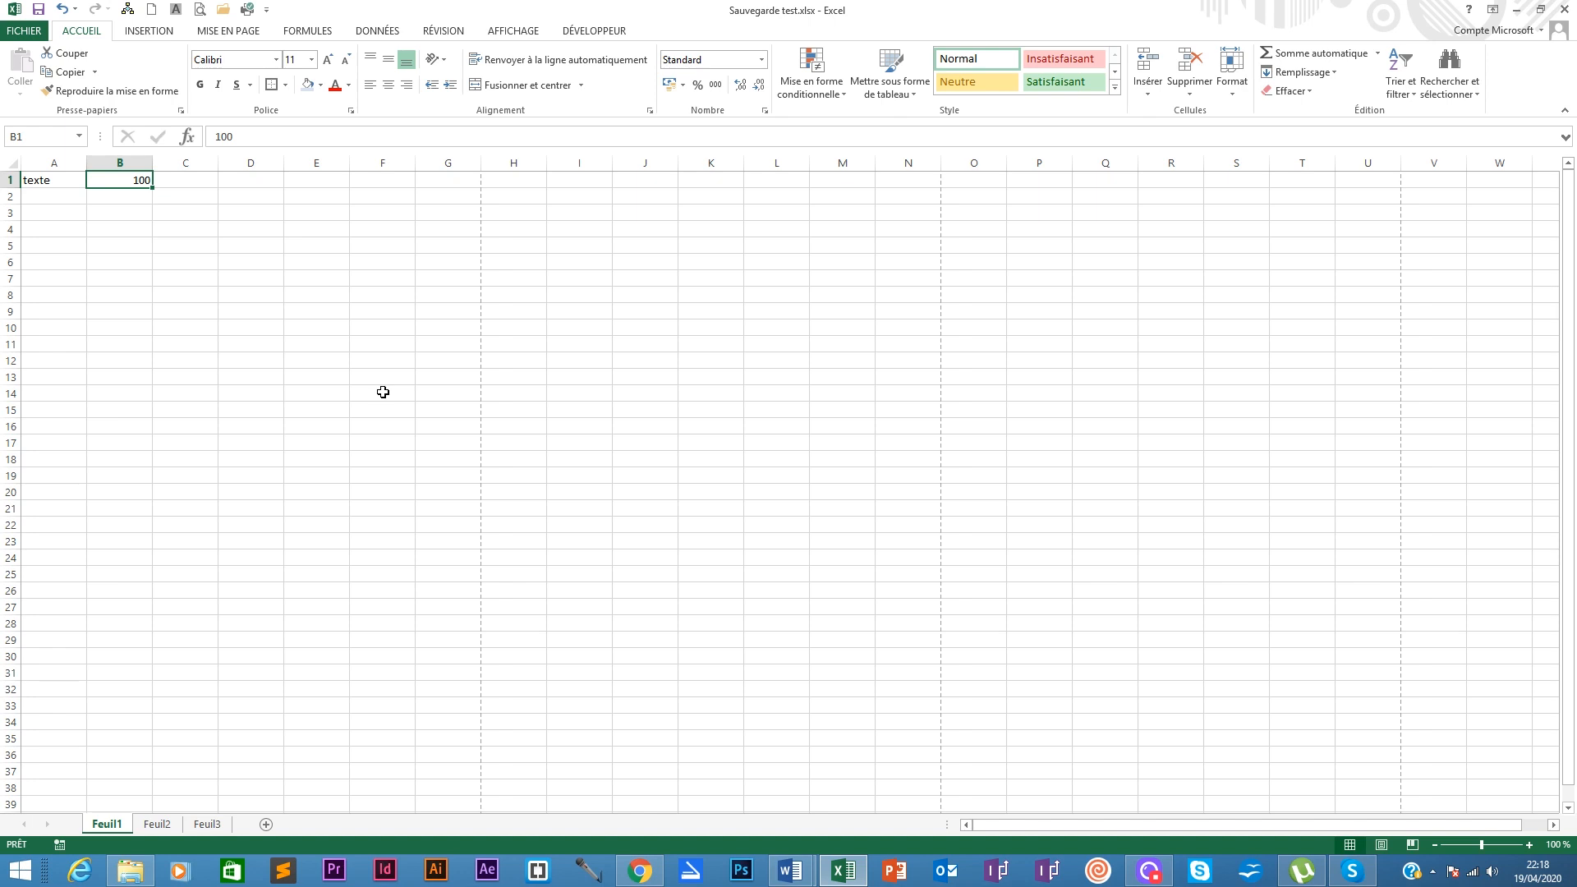
click(48, 192)
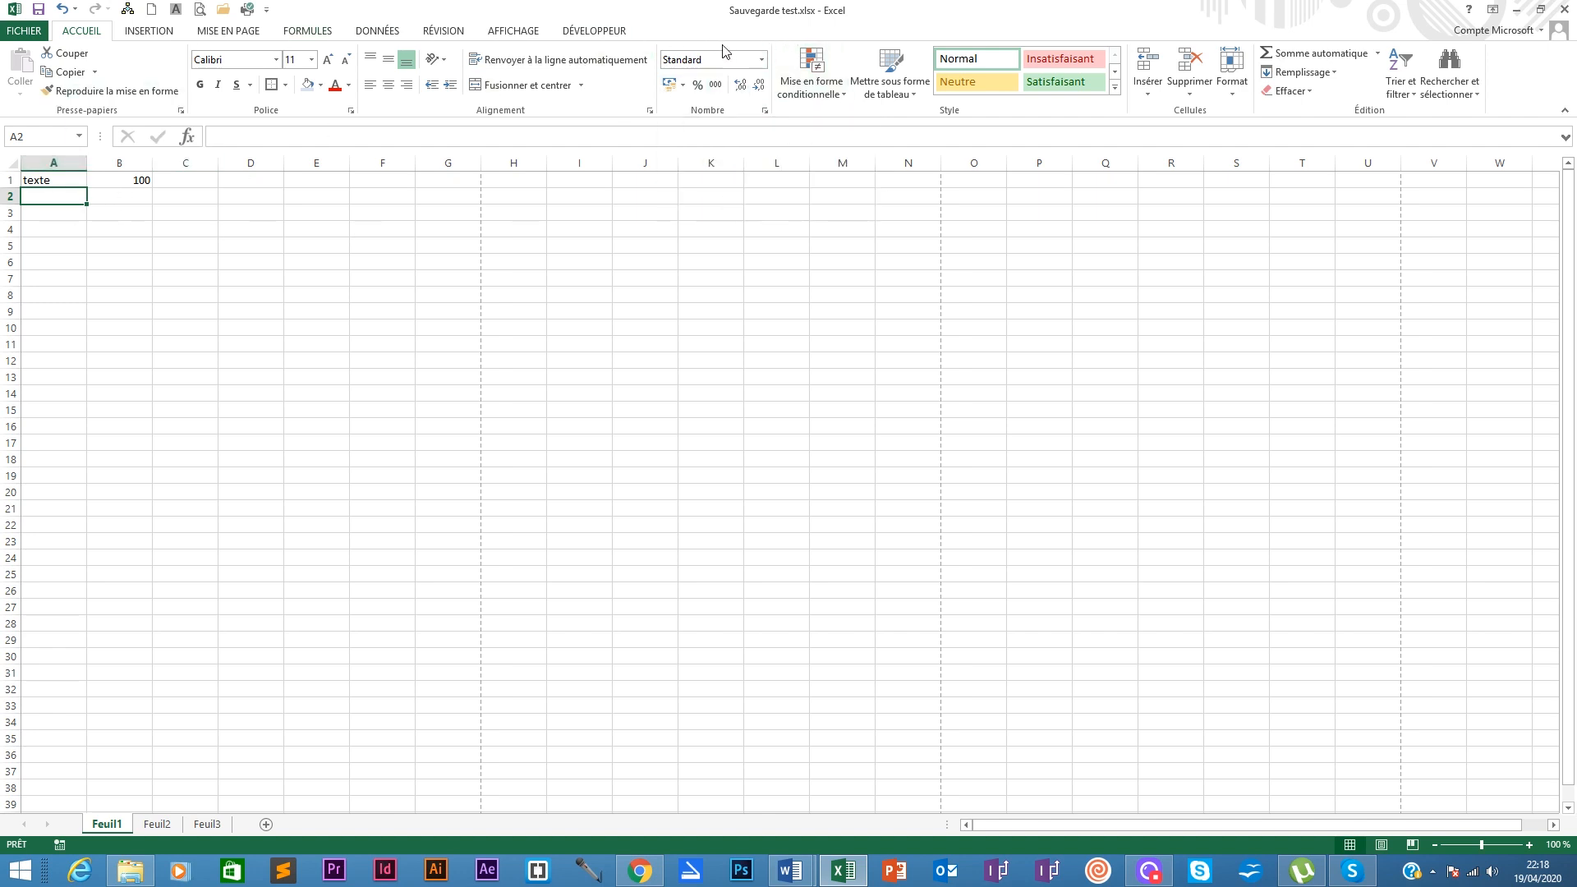
click(58, 182)
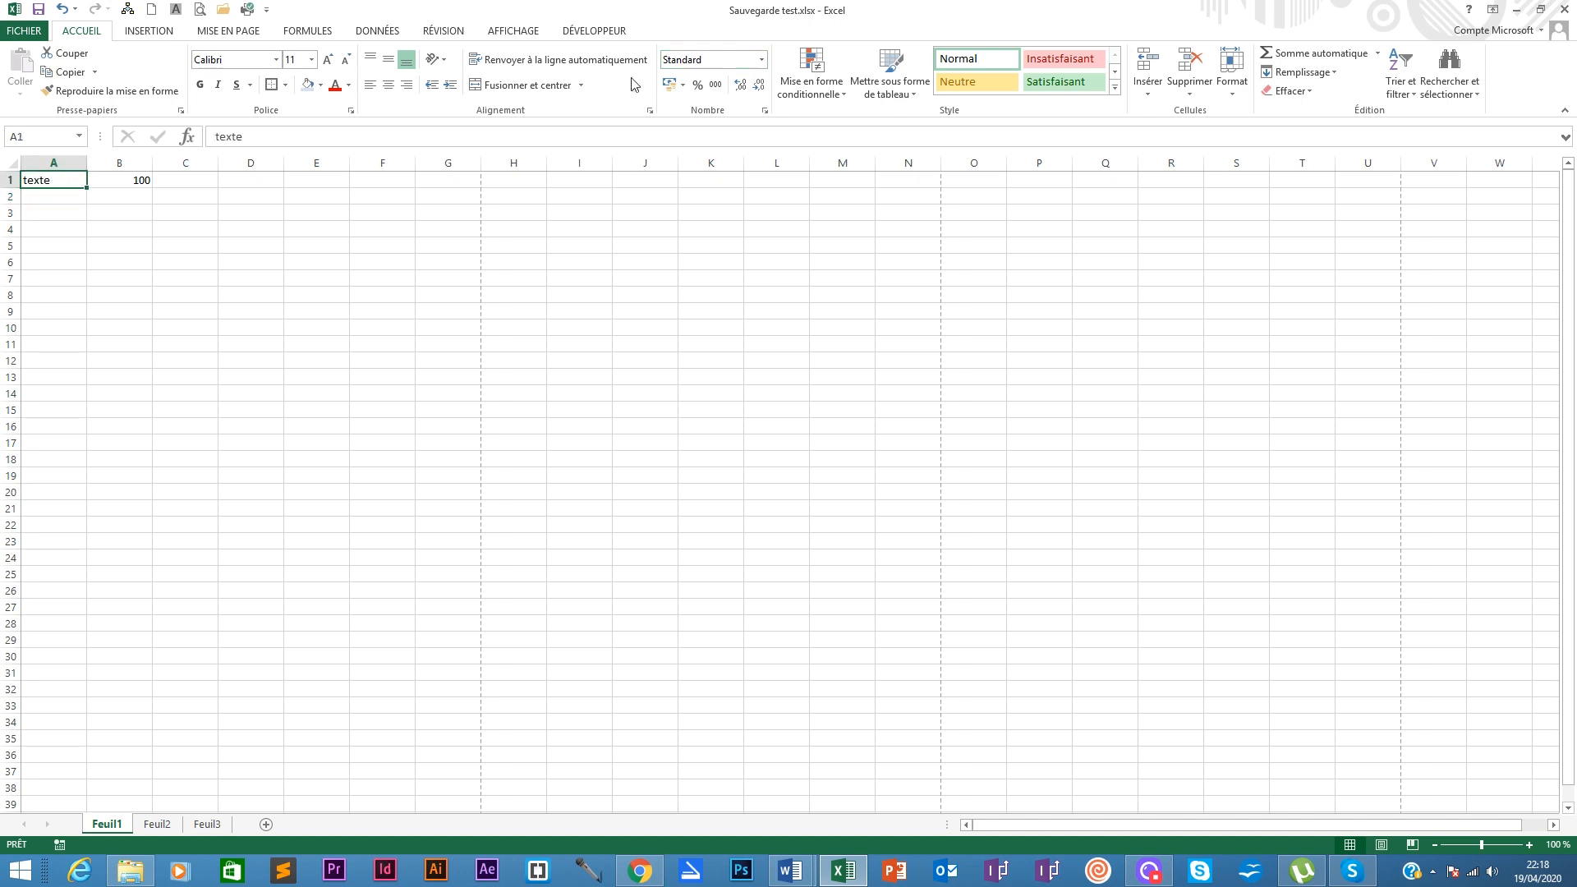
click(761, 60)
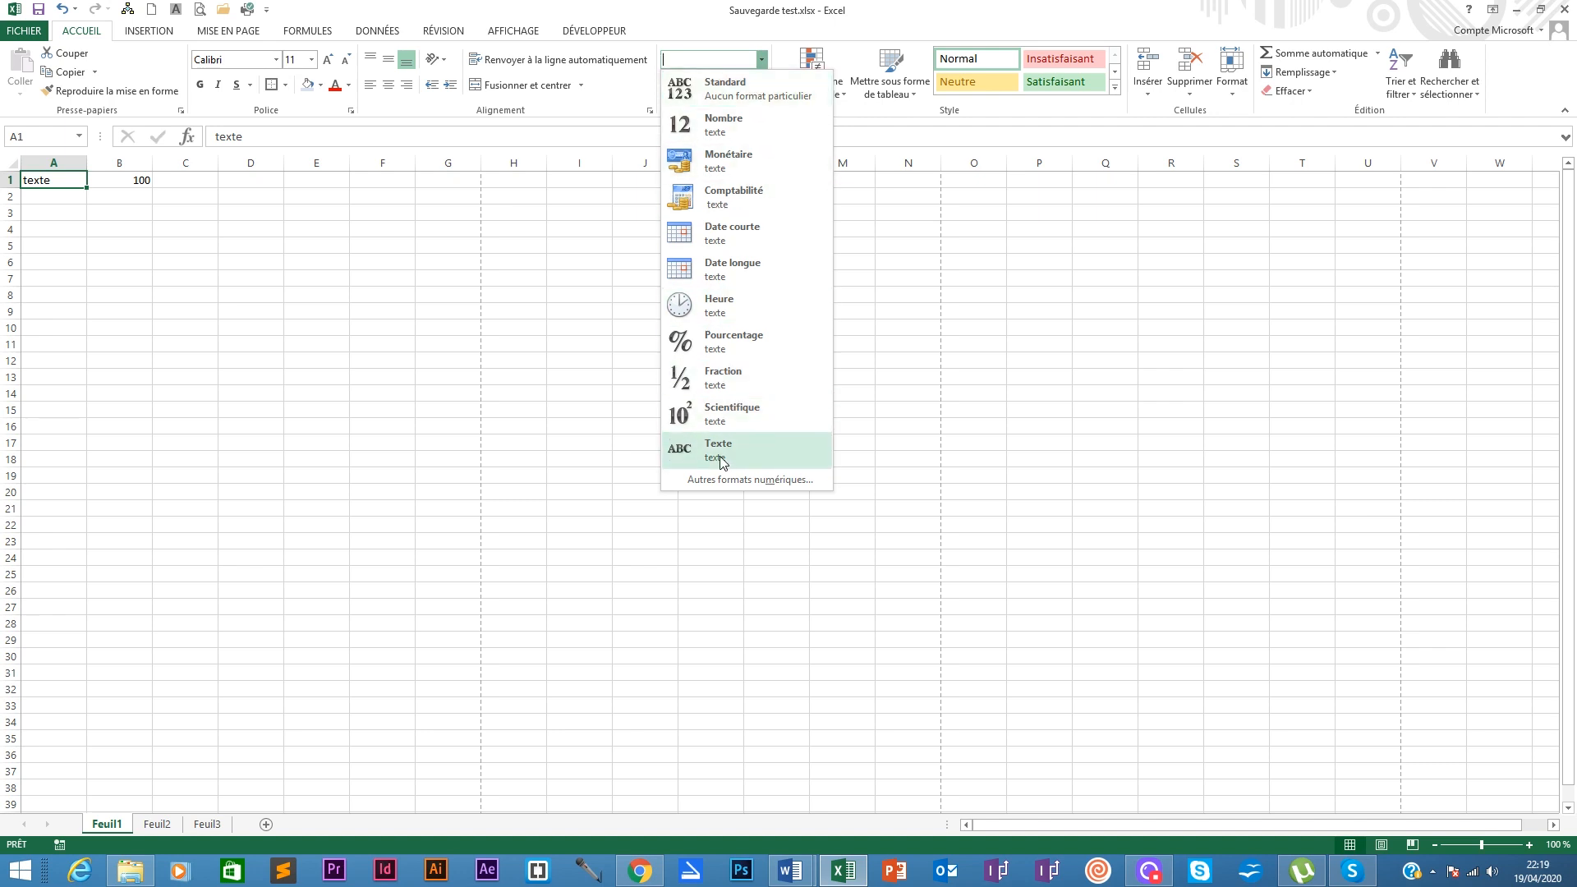
click(45, 194)
click(46, 195)
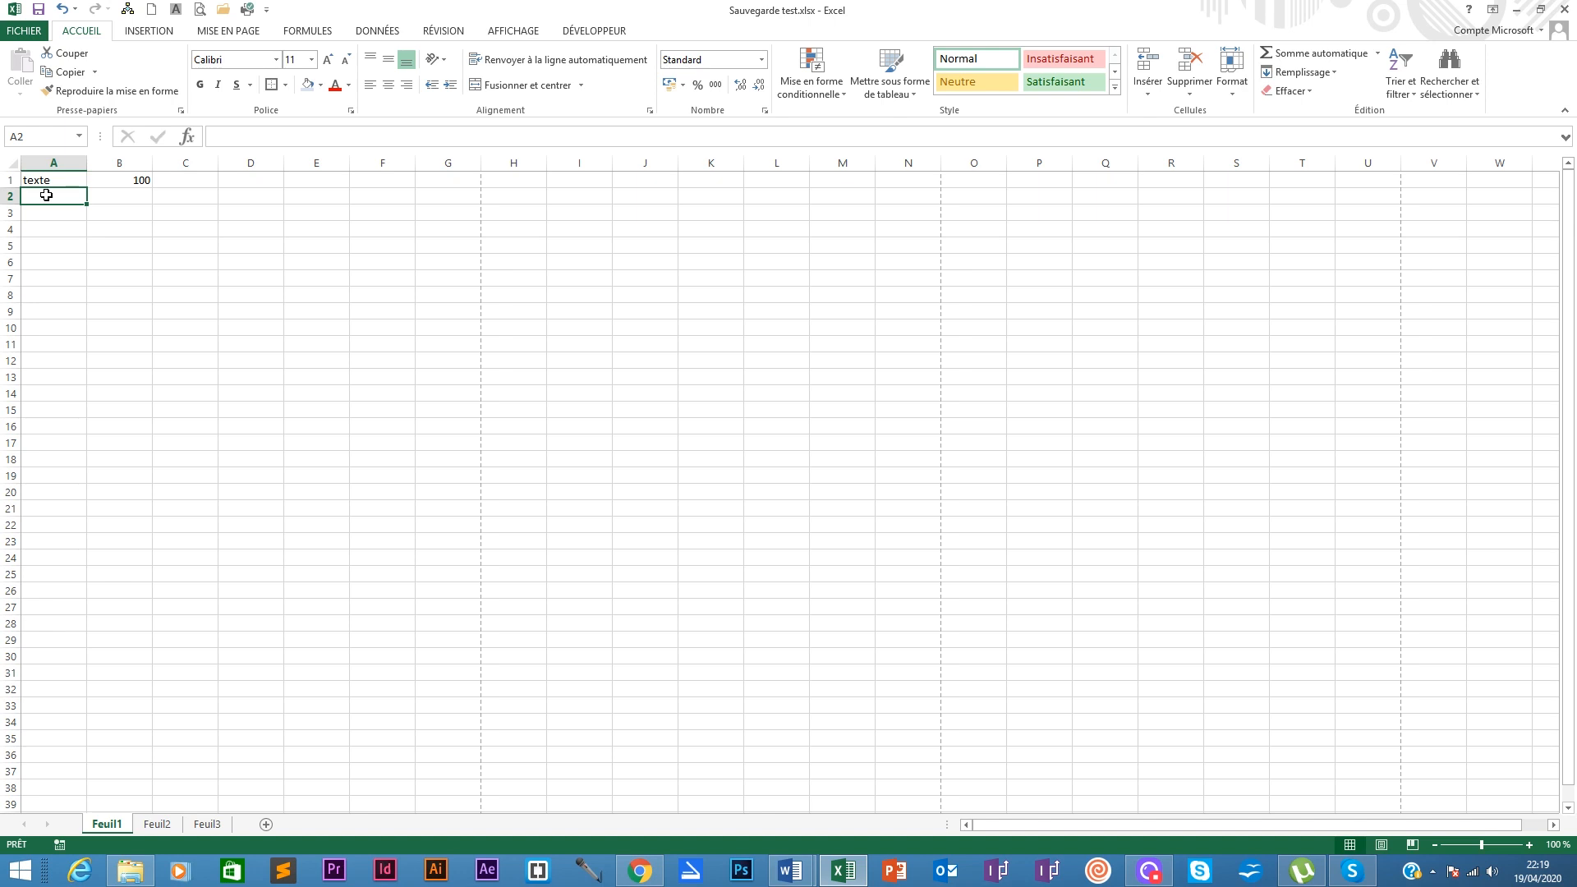
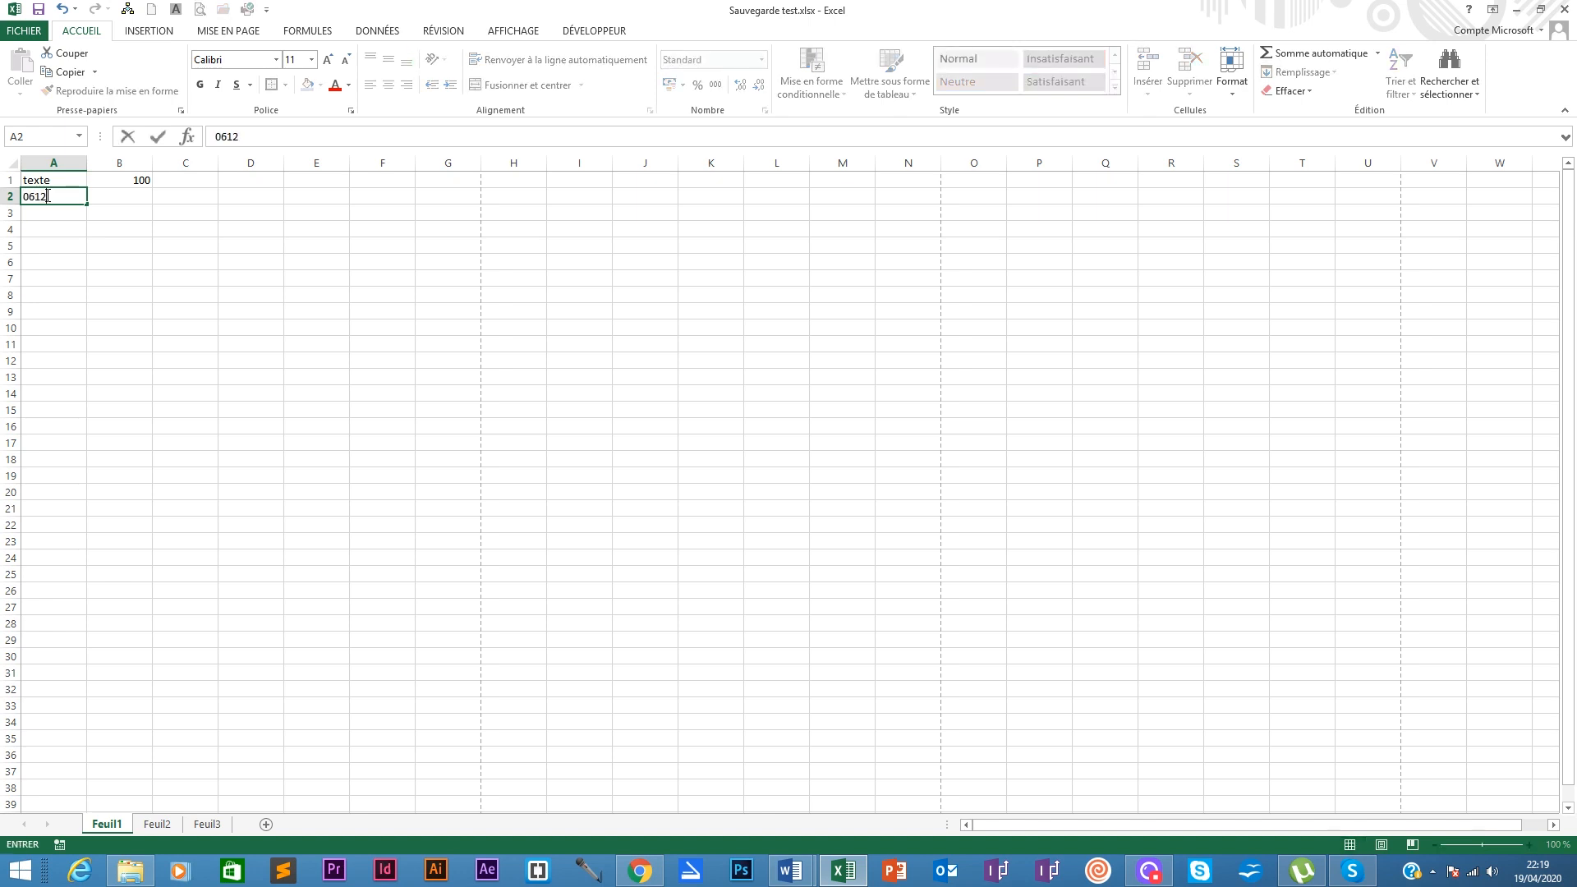
Step: Enter a mobile phone number in A2, trimming the extra final digit, then inspect the stored value
key(Return)
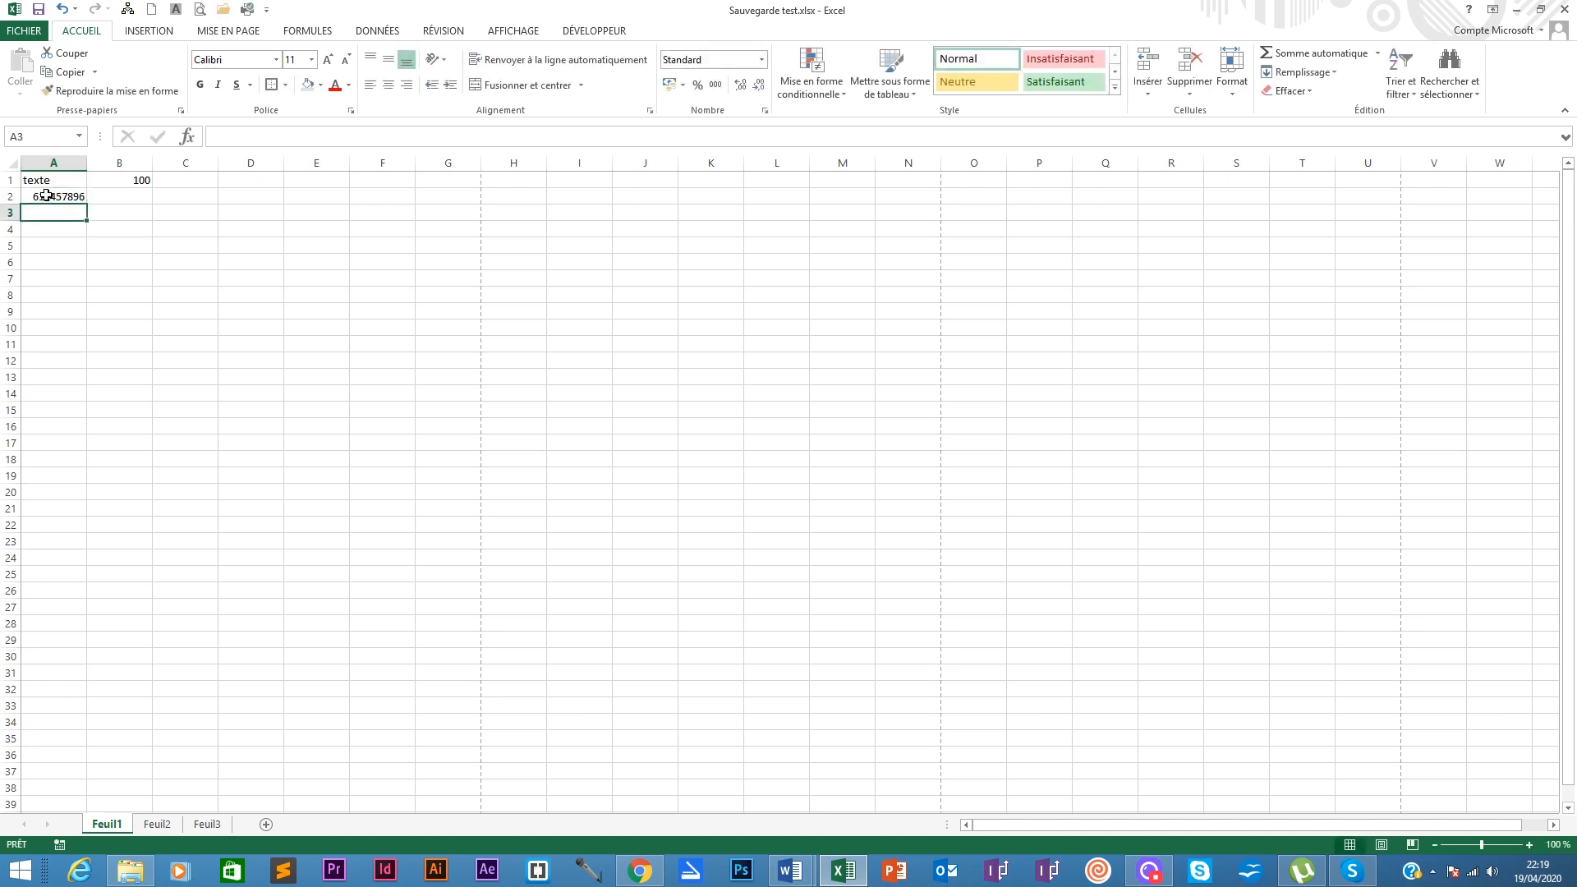
click(52, 195)
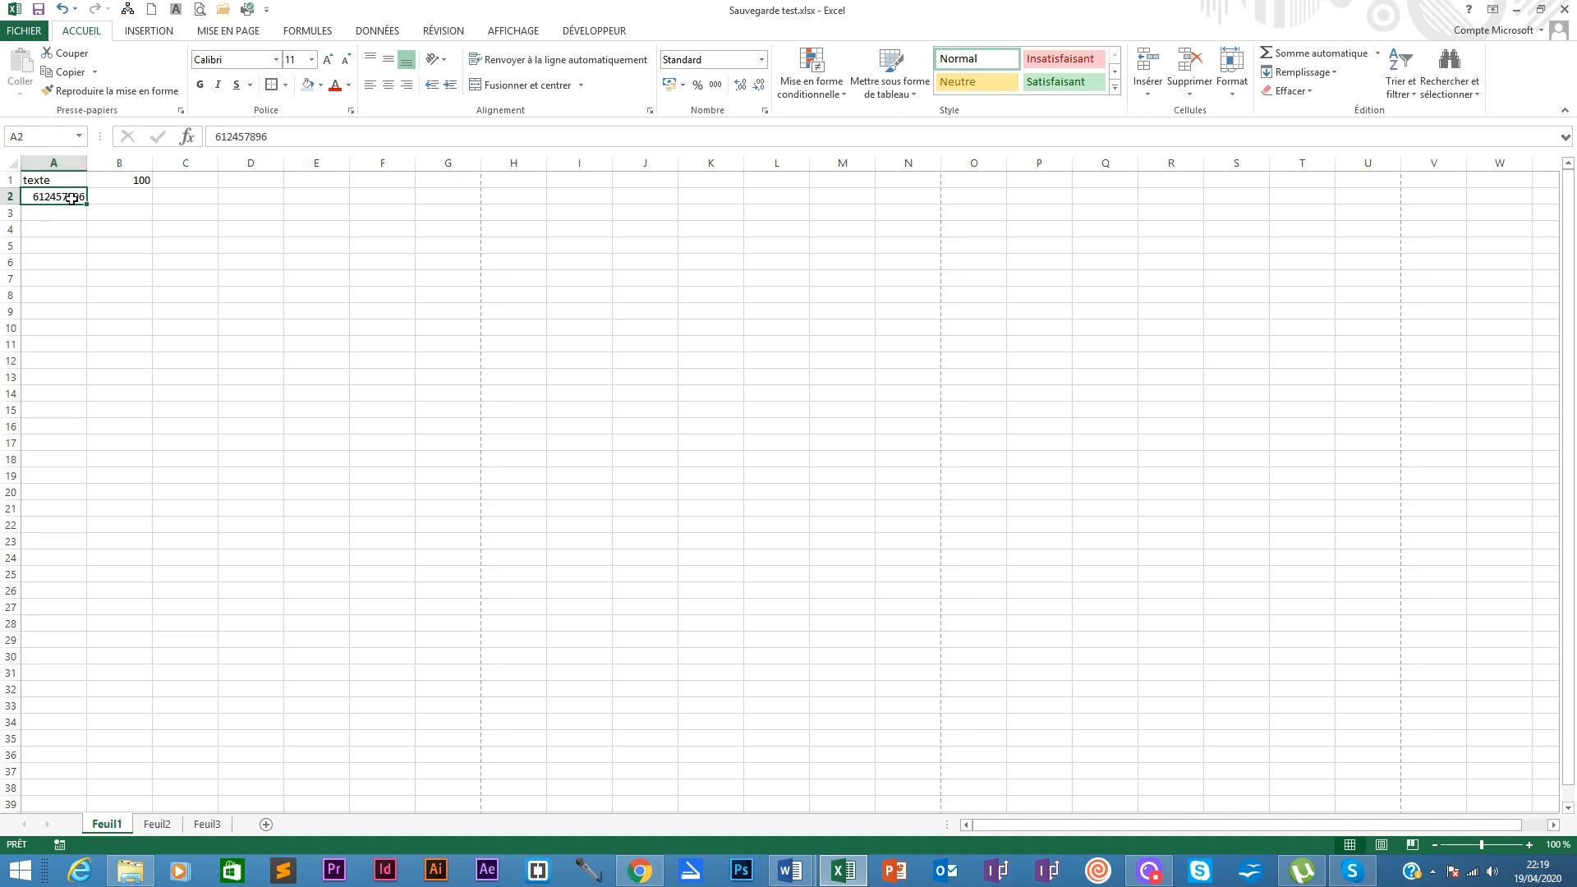
click(214, 137)
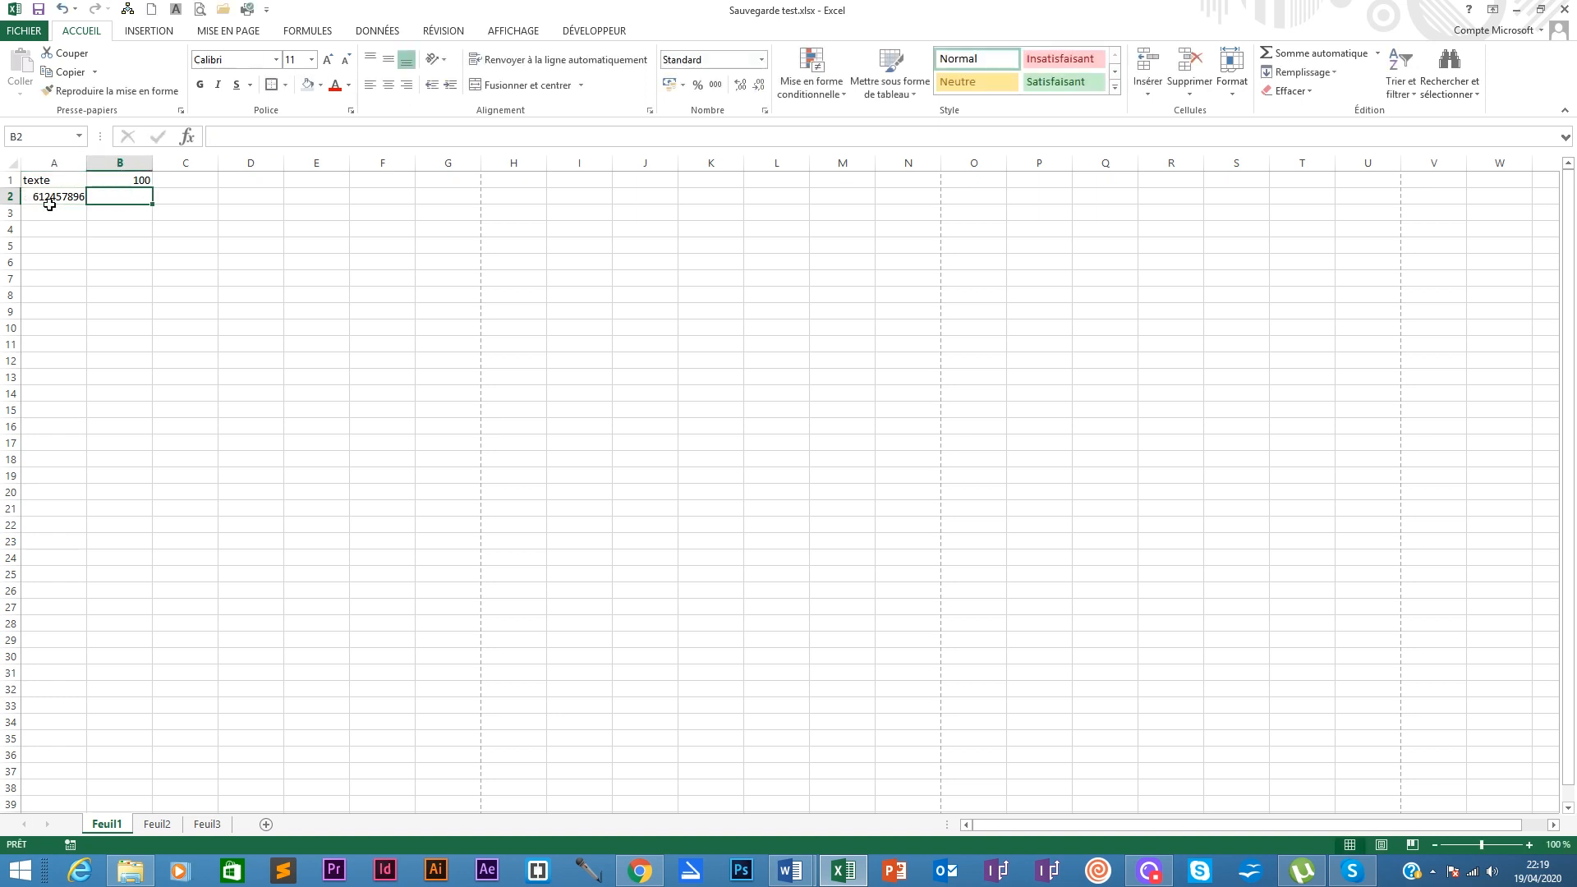
Step: Format A2 as Texte, restore the phone number's leading zero, and widen column A to fit
click(104, 199)
click(53, 198)
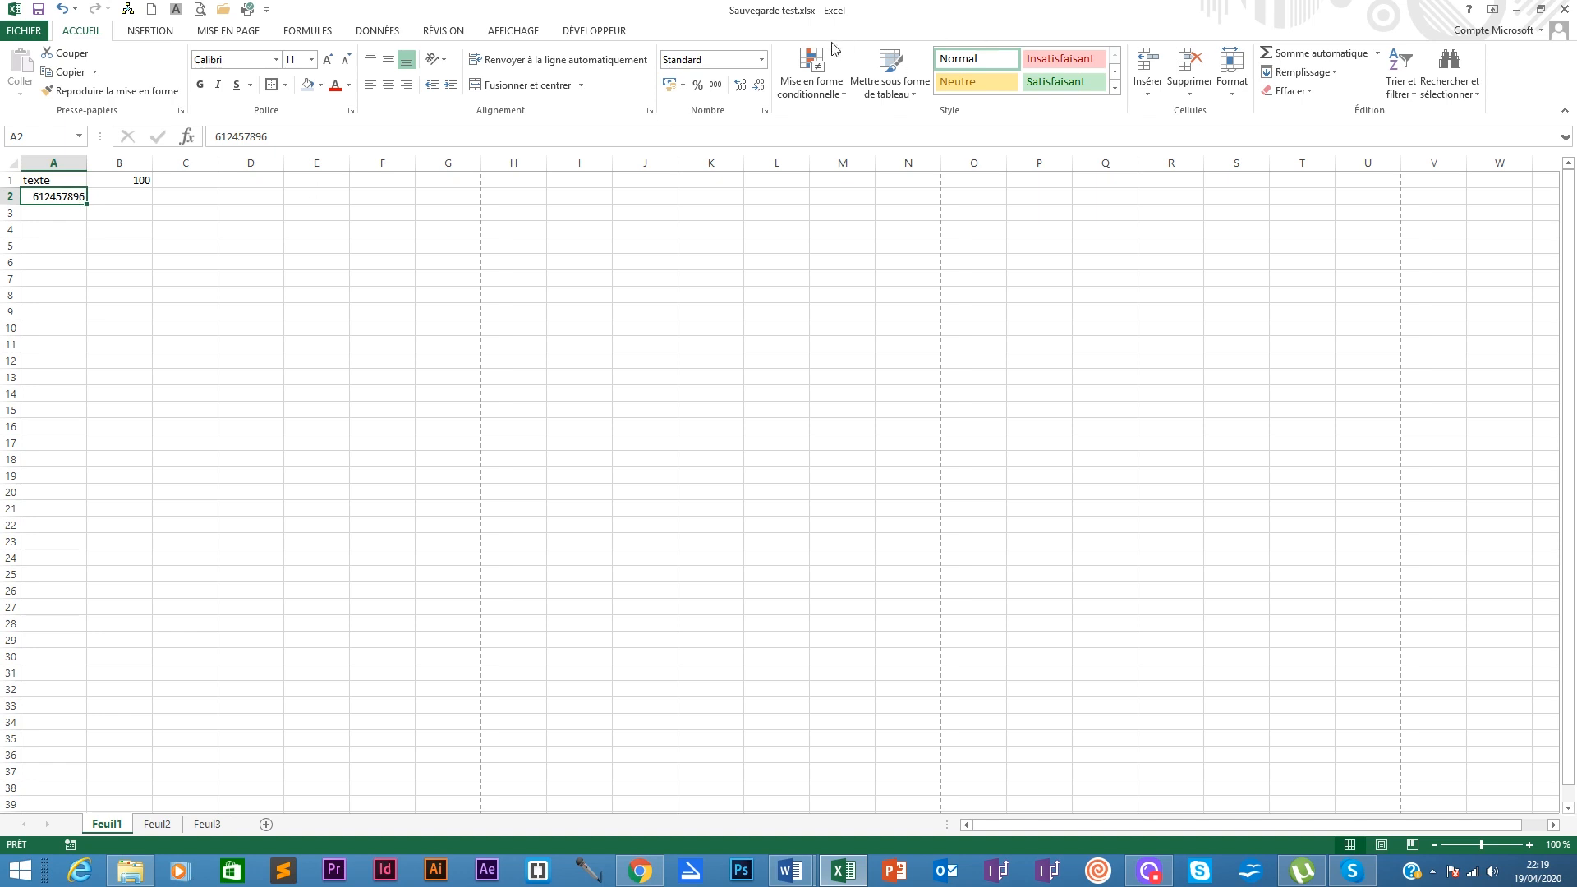
click(761, 59)
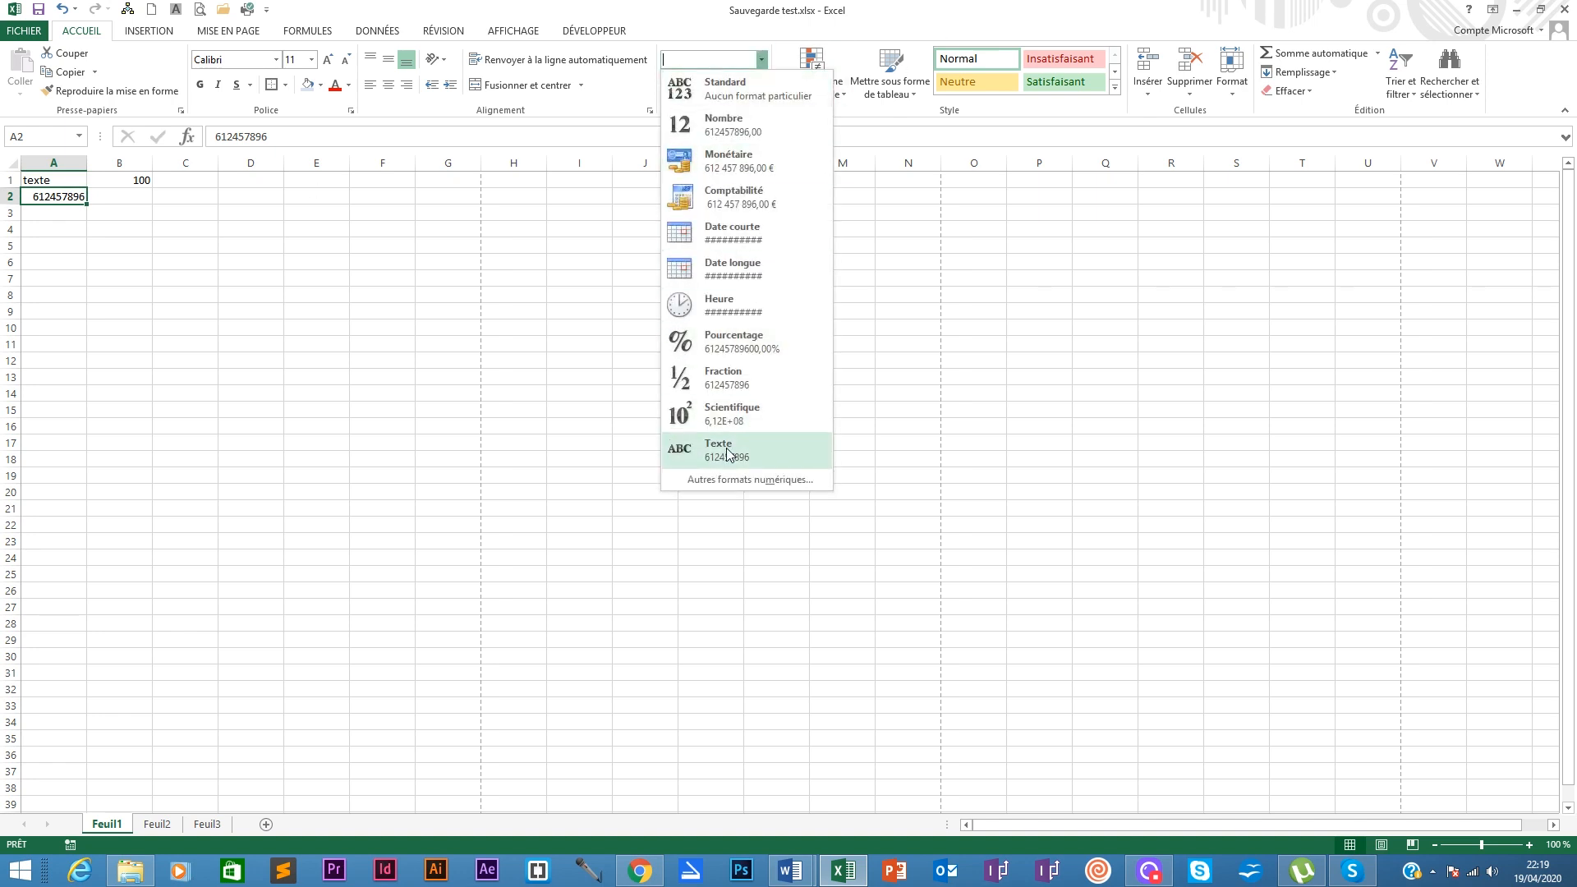
click(723, 450)
click(246, 138)
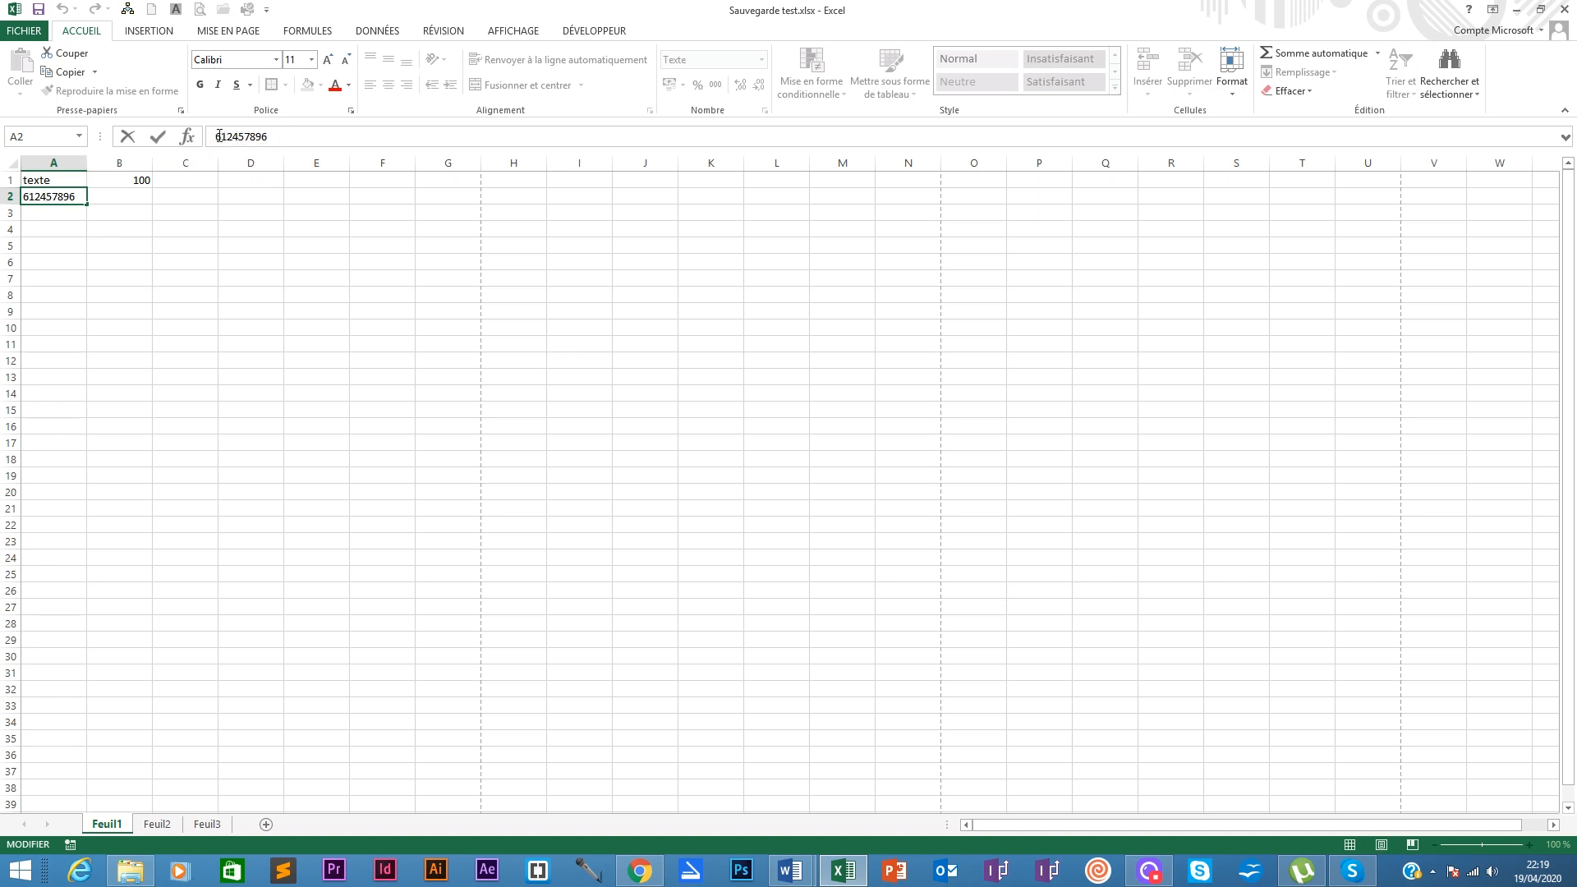
click(33, 197)
text(0)
key(Return)
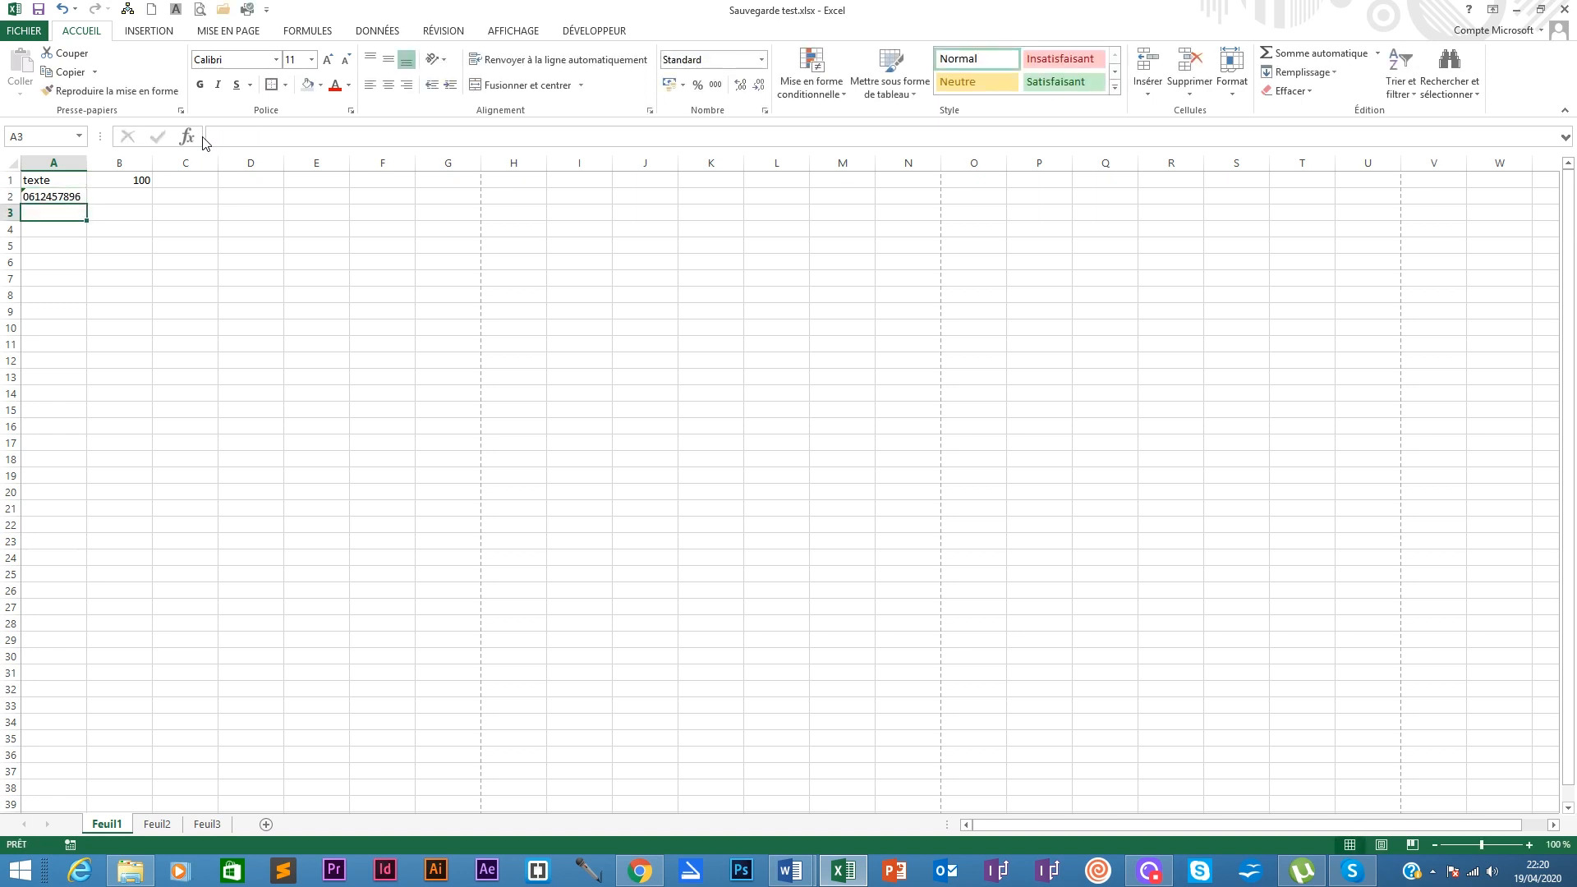
click(71, 196)
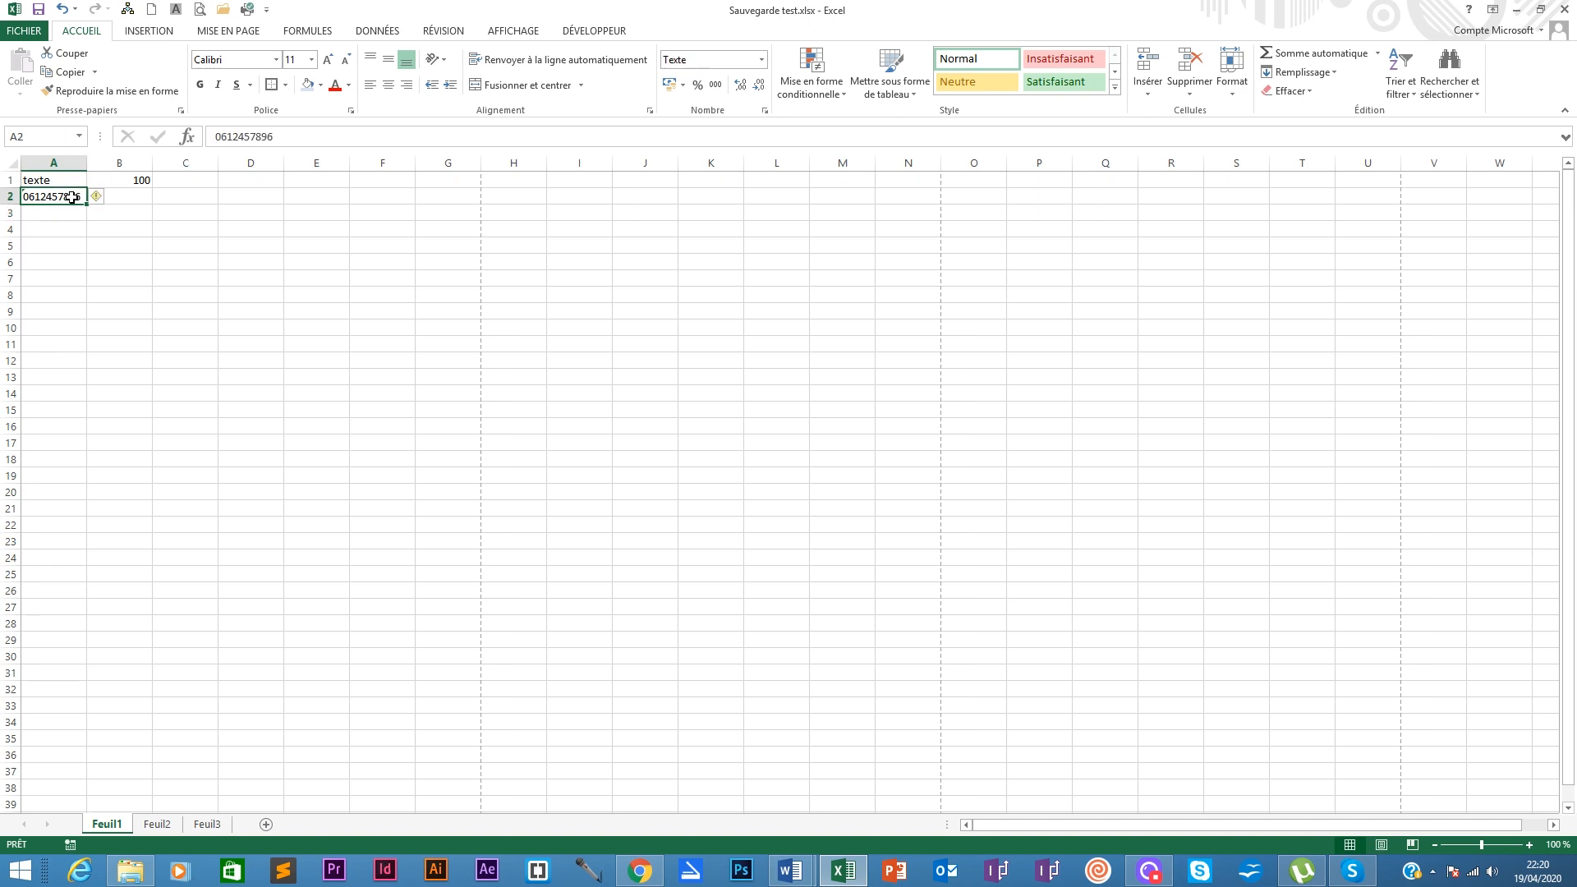
drag(86, 163, 126, 162)
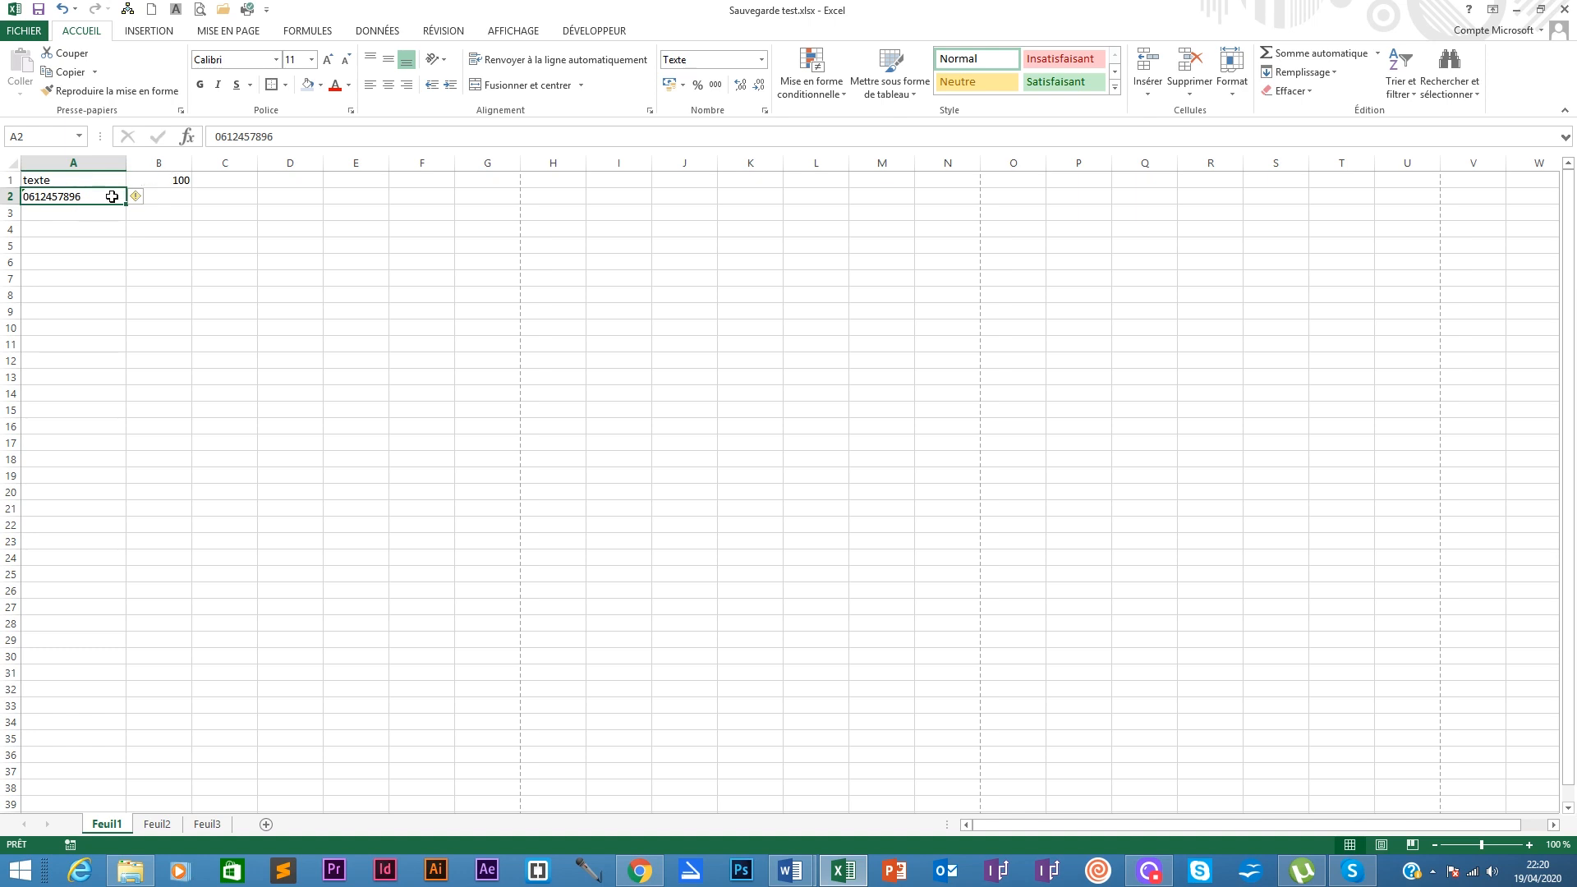
Step: Select A3 and check the number format list without changing anything
click(55, 181)
click(46, 212)
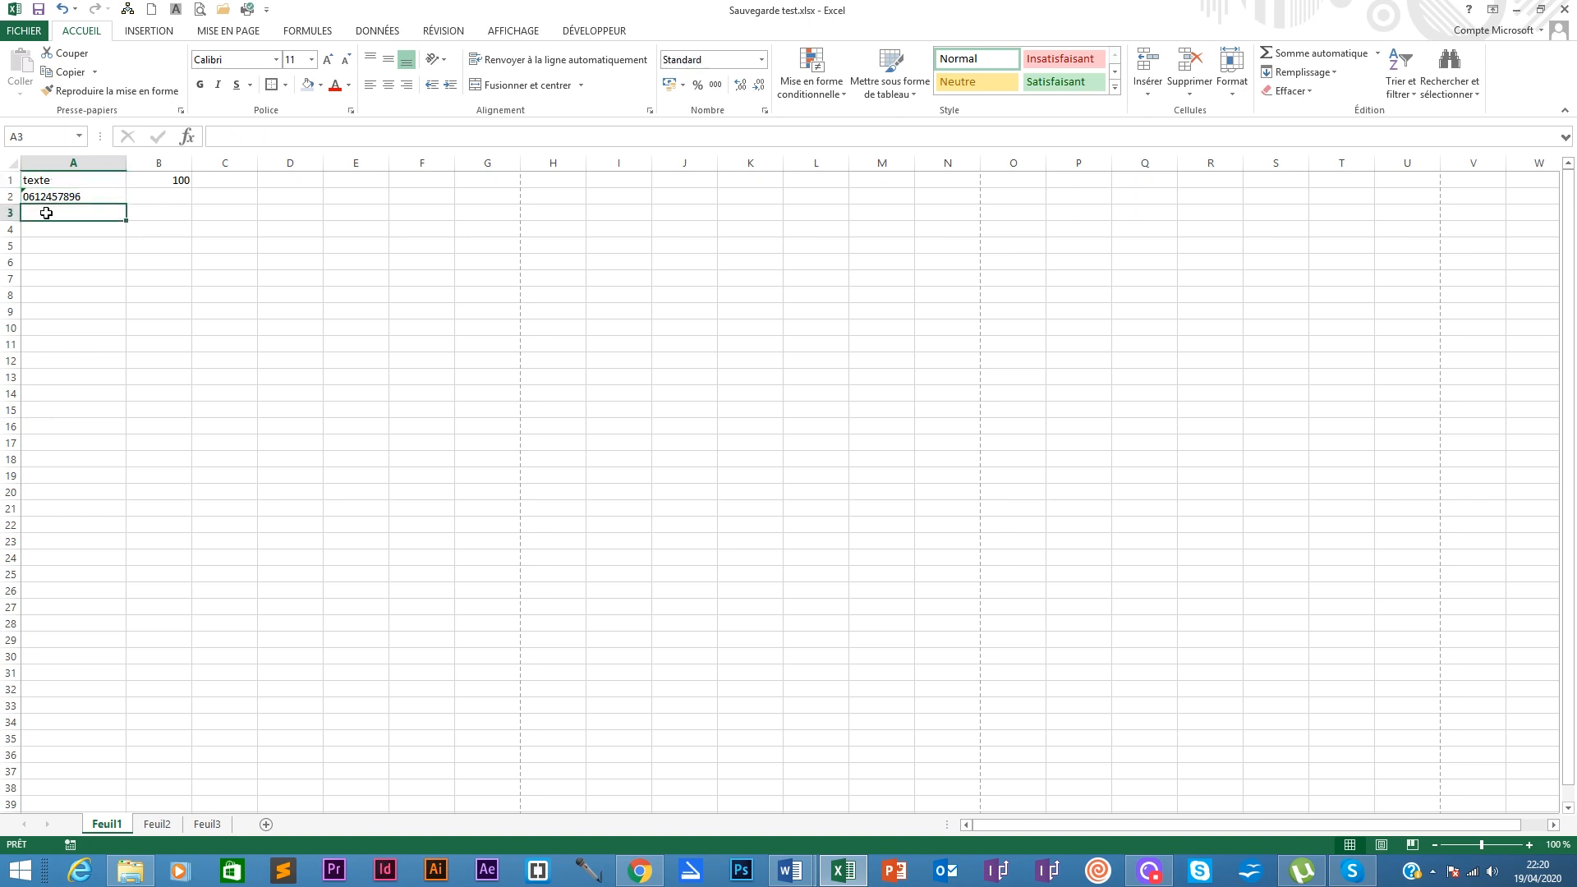
click(761, 59)
click(730, 8)
click(152, 195)
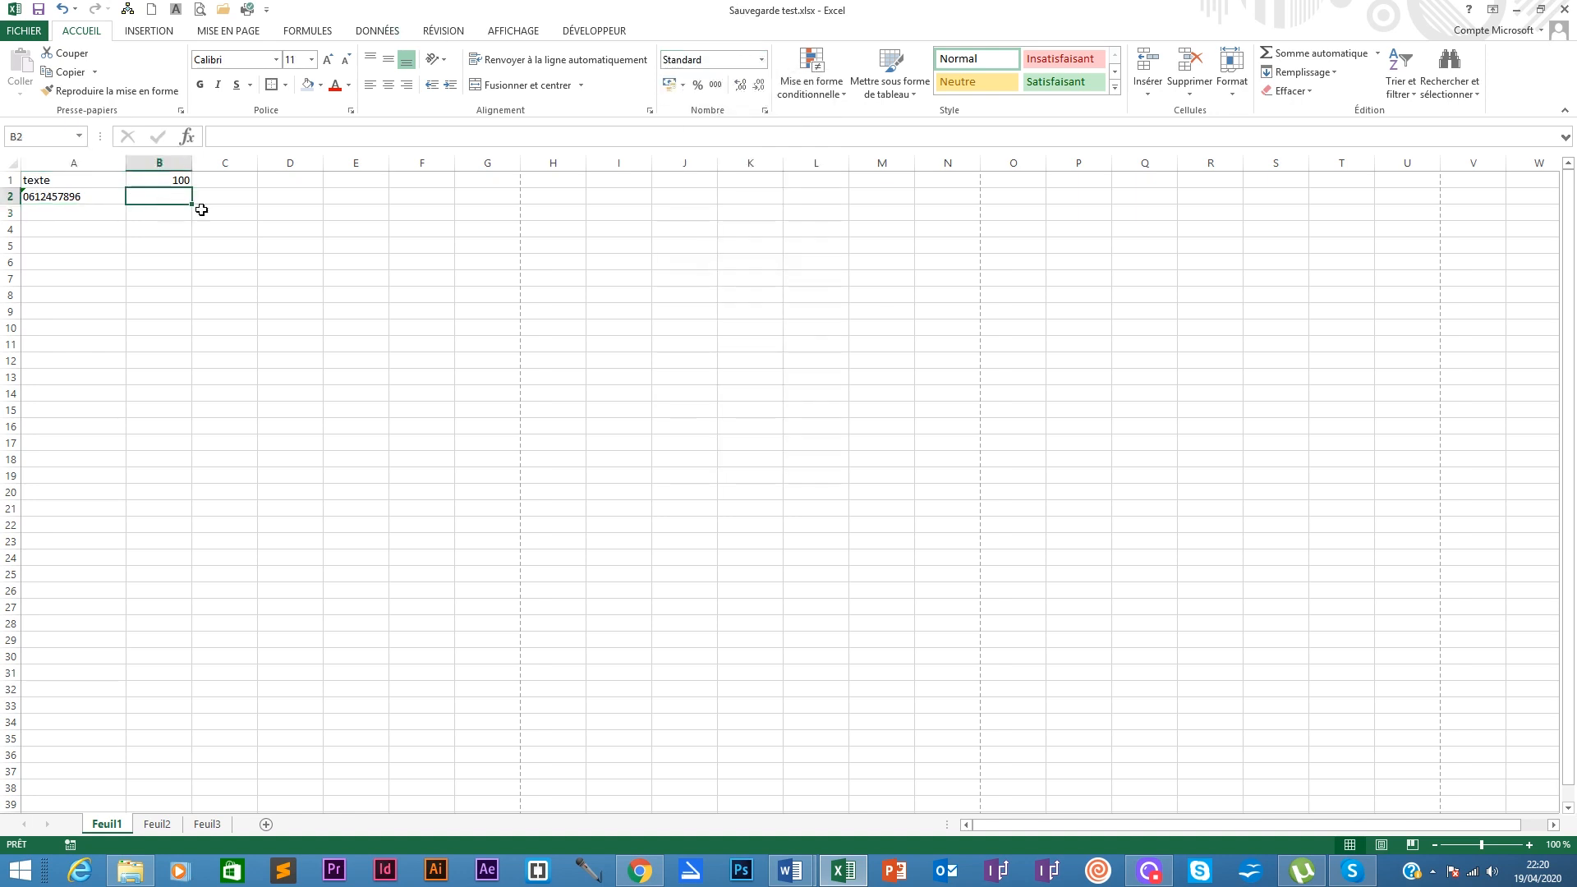
click(37, 212)
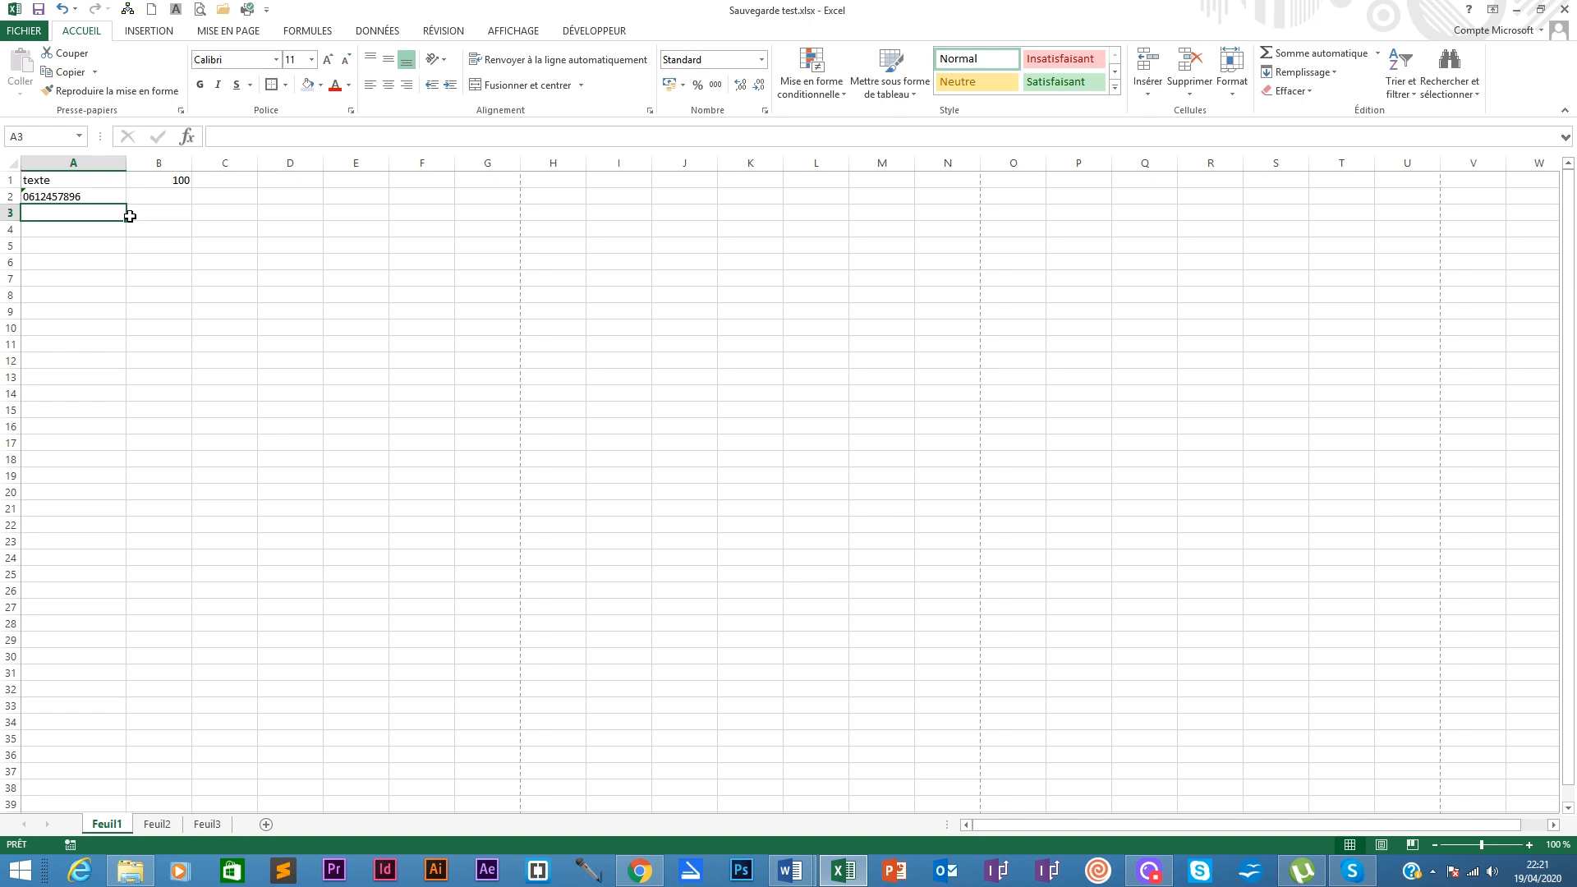
Step: Enter 20 in A3 and apply percentage style, which displays 2000%
text(20)
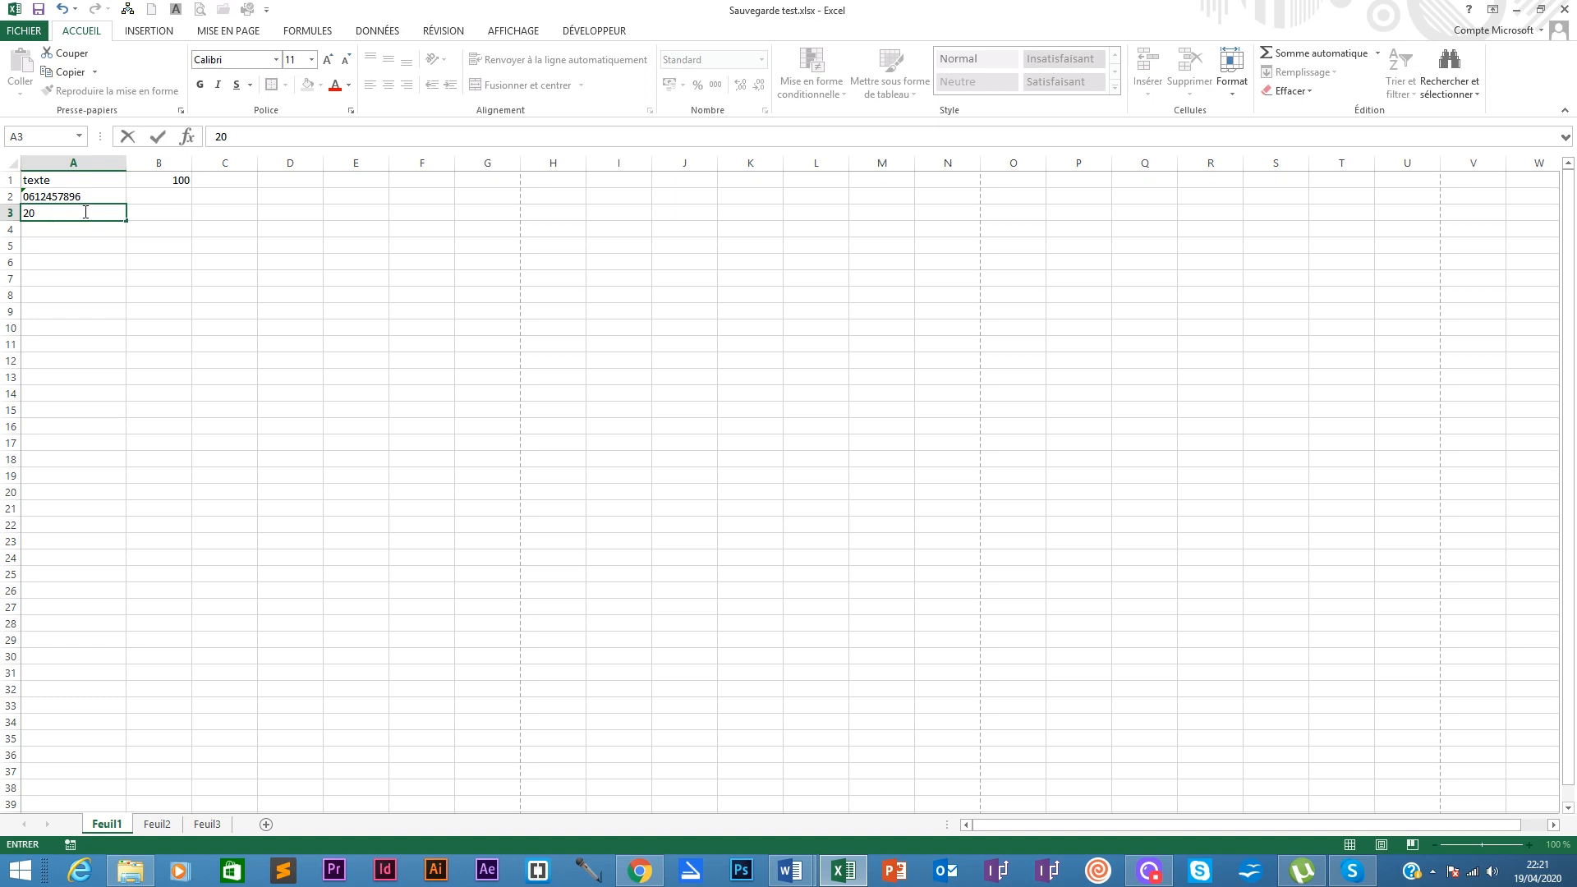
key(ctrl+Return)
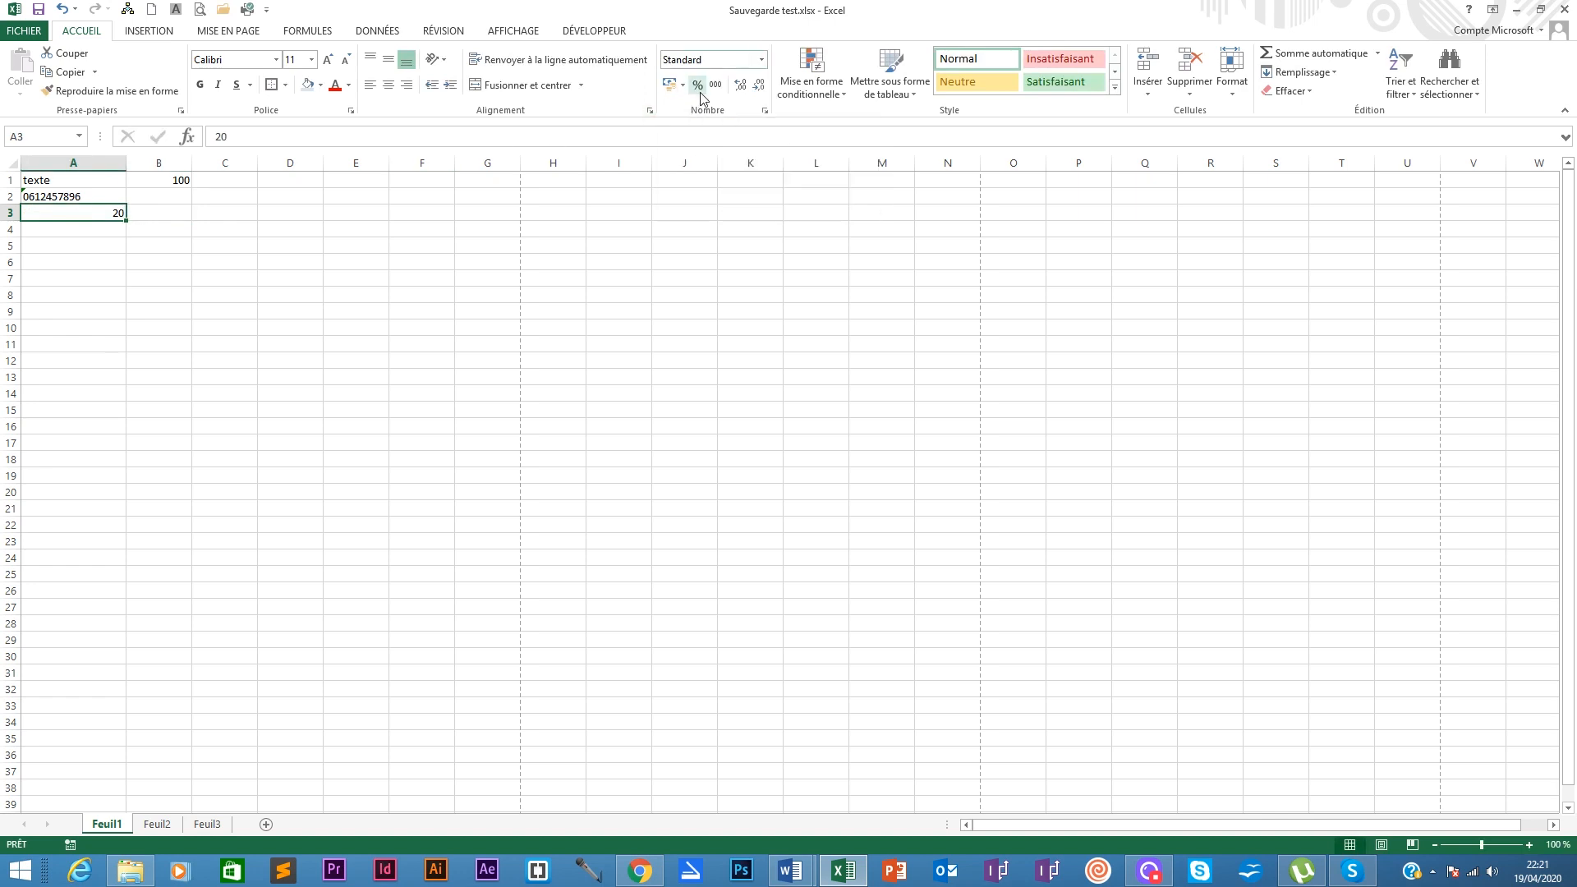
click(762, 60)
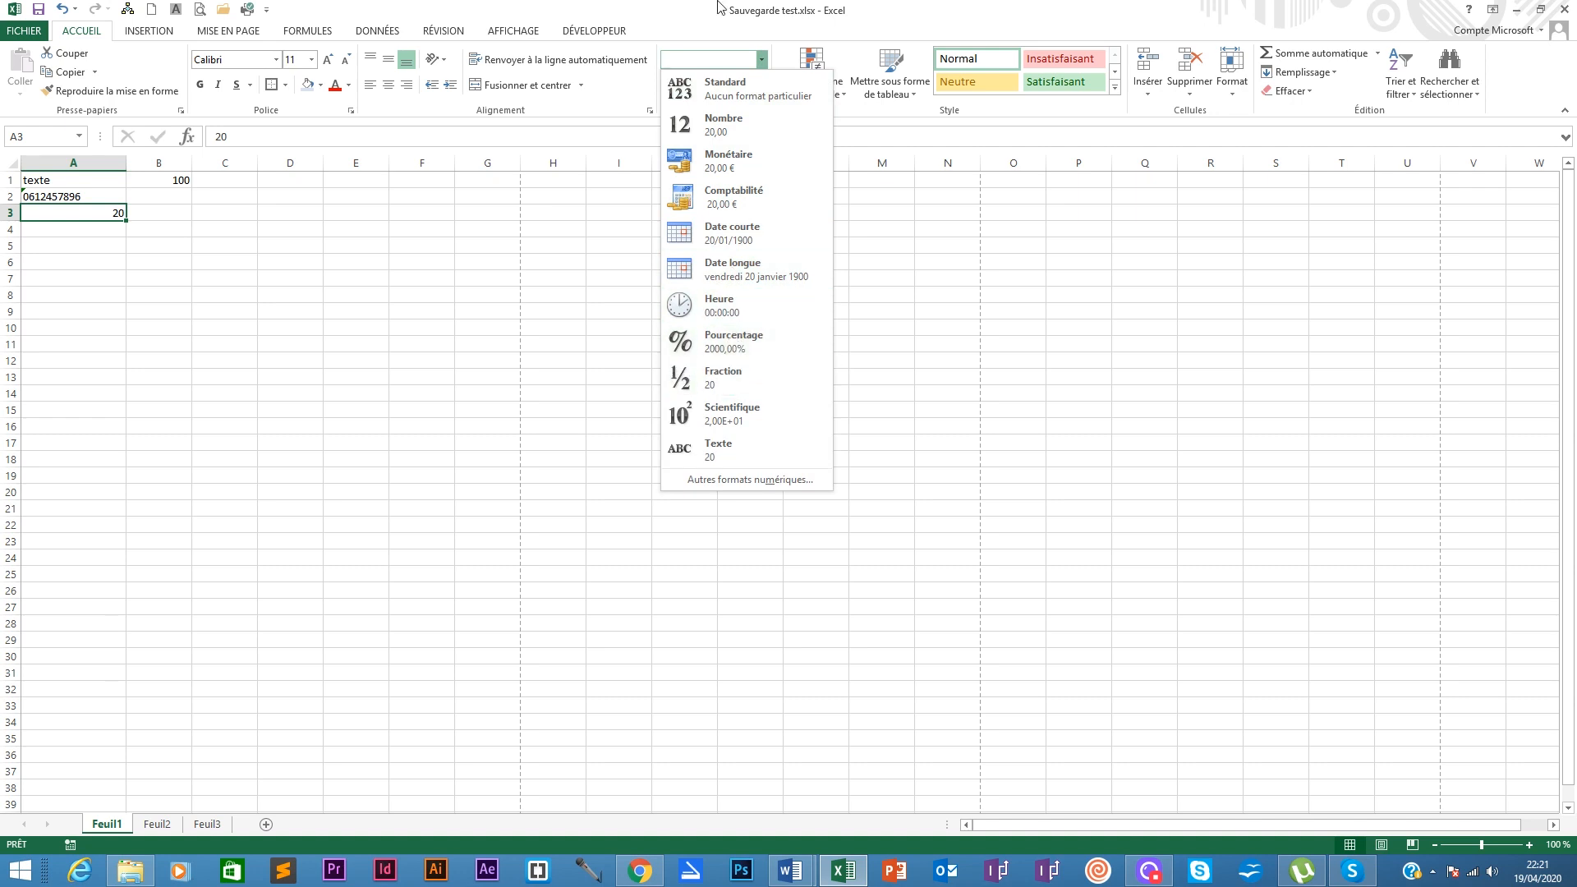
click(702, 89)
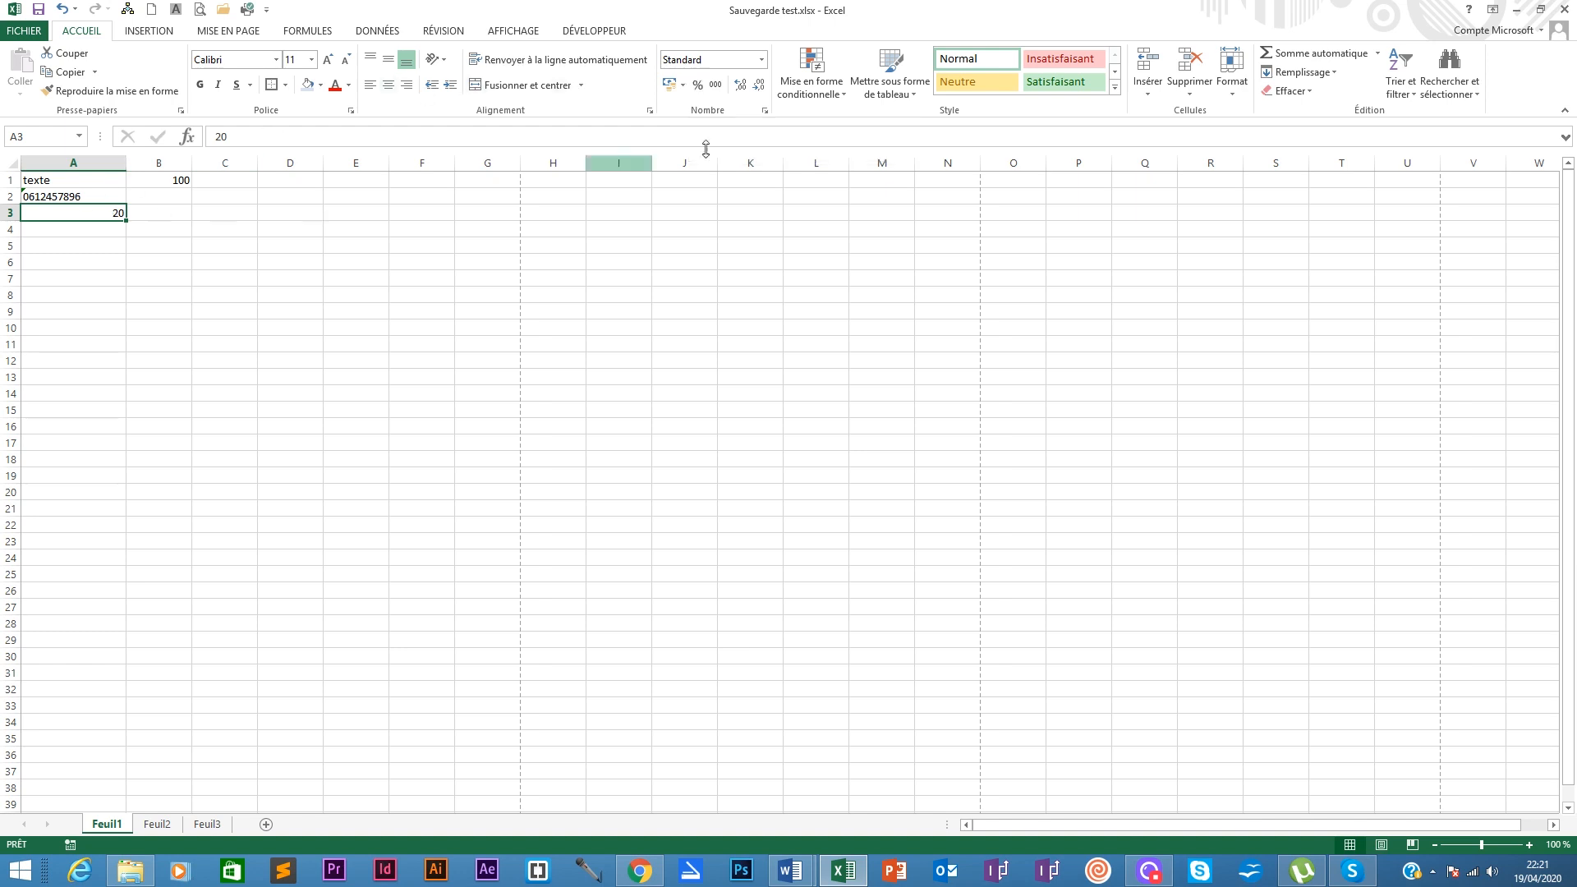
click(699, 89)
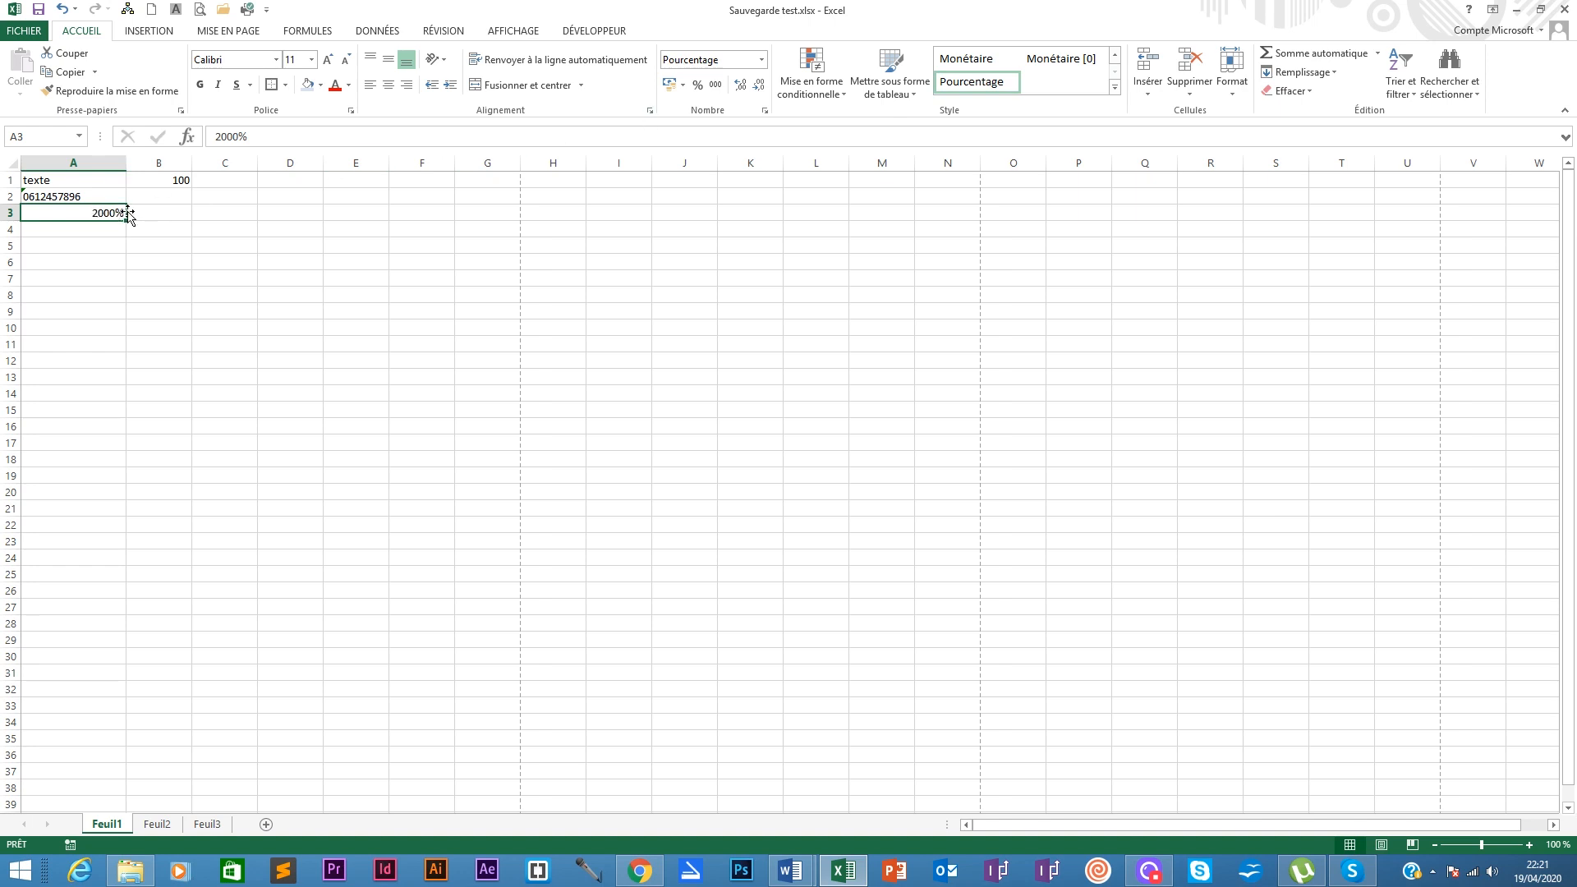
Step: Clear the 2000% value from A3 and return to the cell
key(BackSpace)
key(Return)
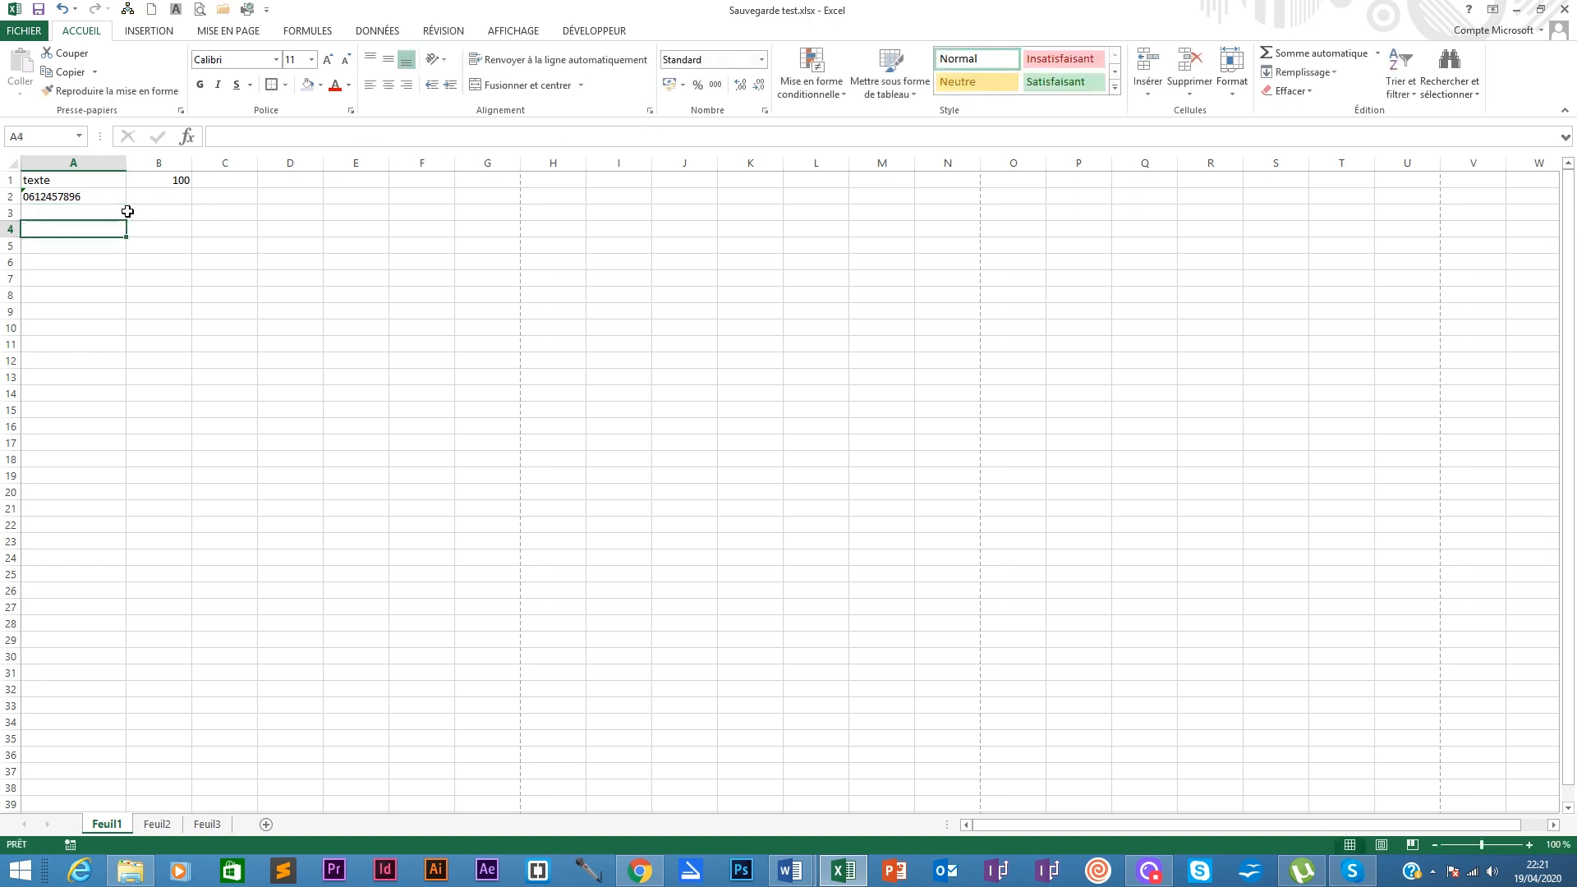
key(Up)
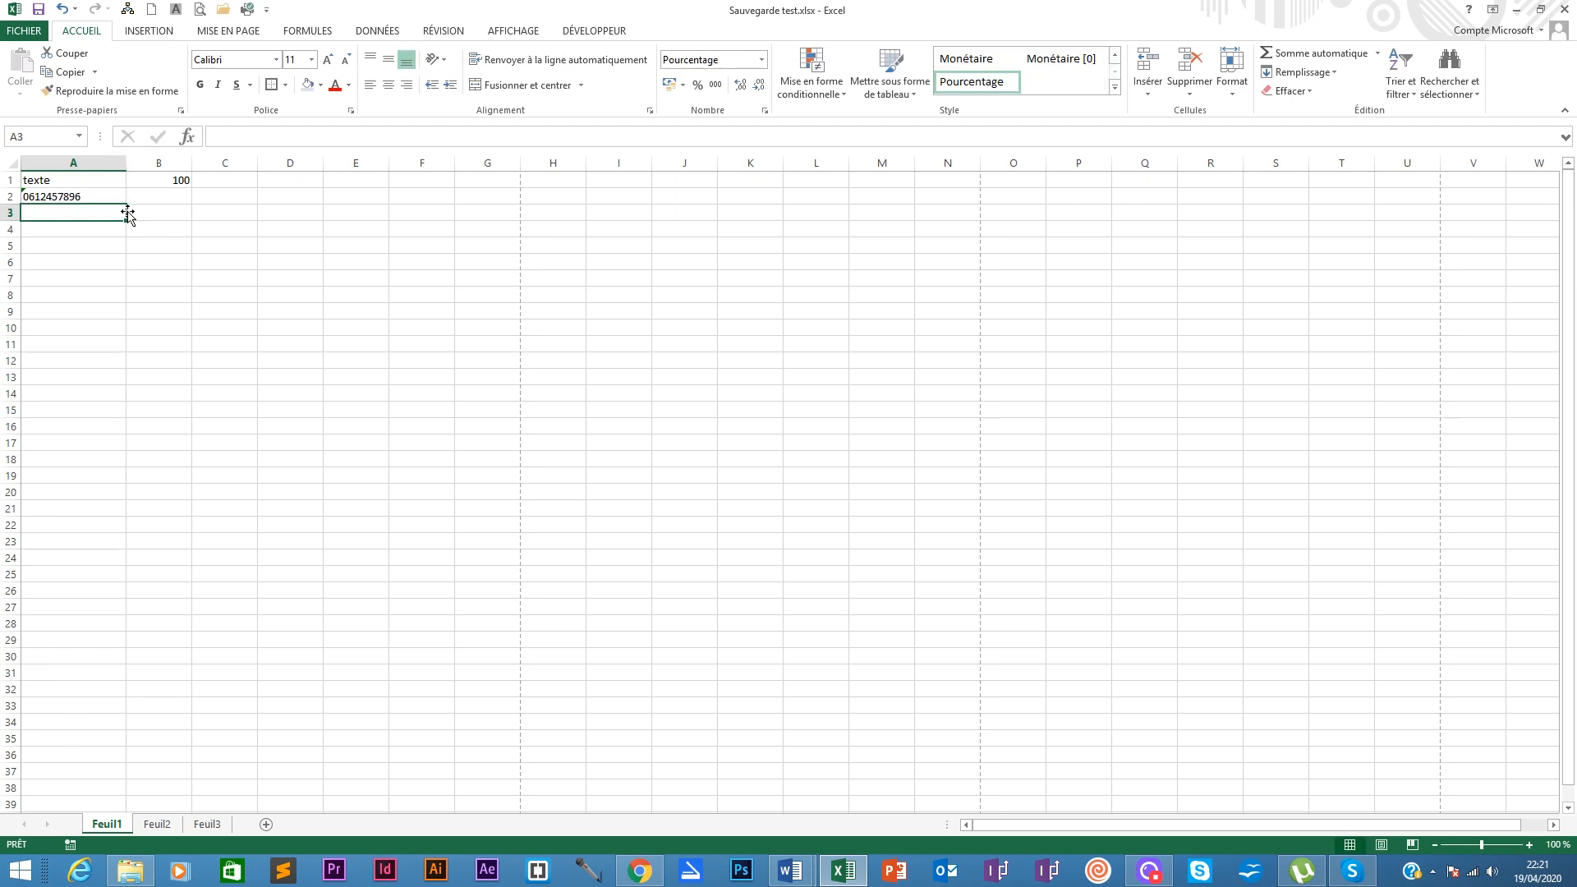
Step: Clear A3 and reset its number format to Standard
text(0)
text(,20)
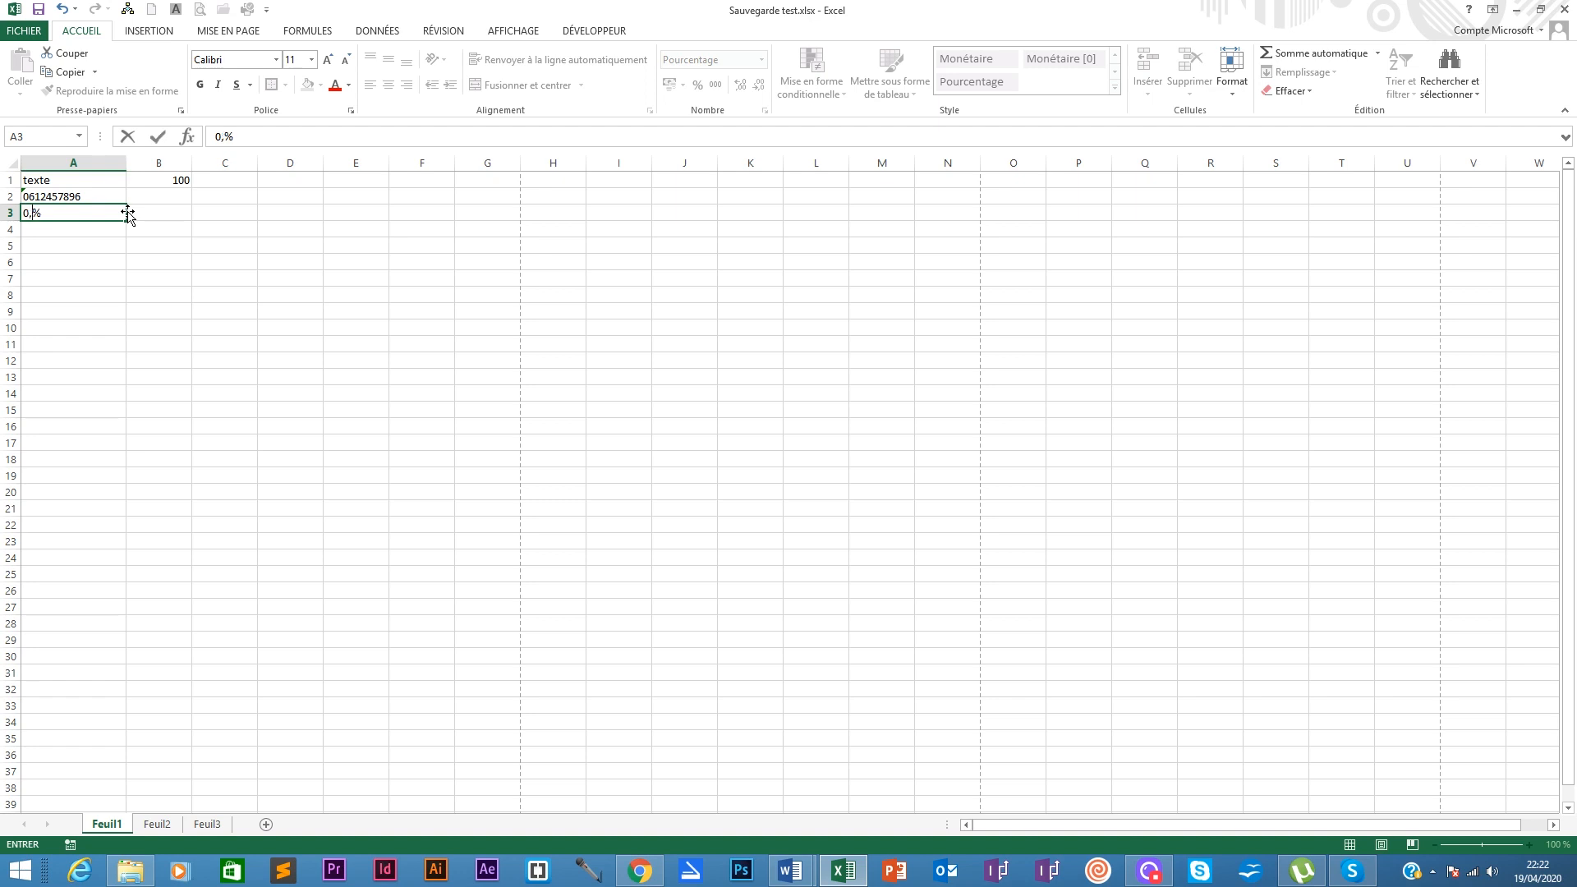
key(Tab)
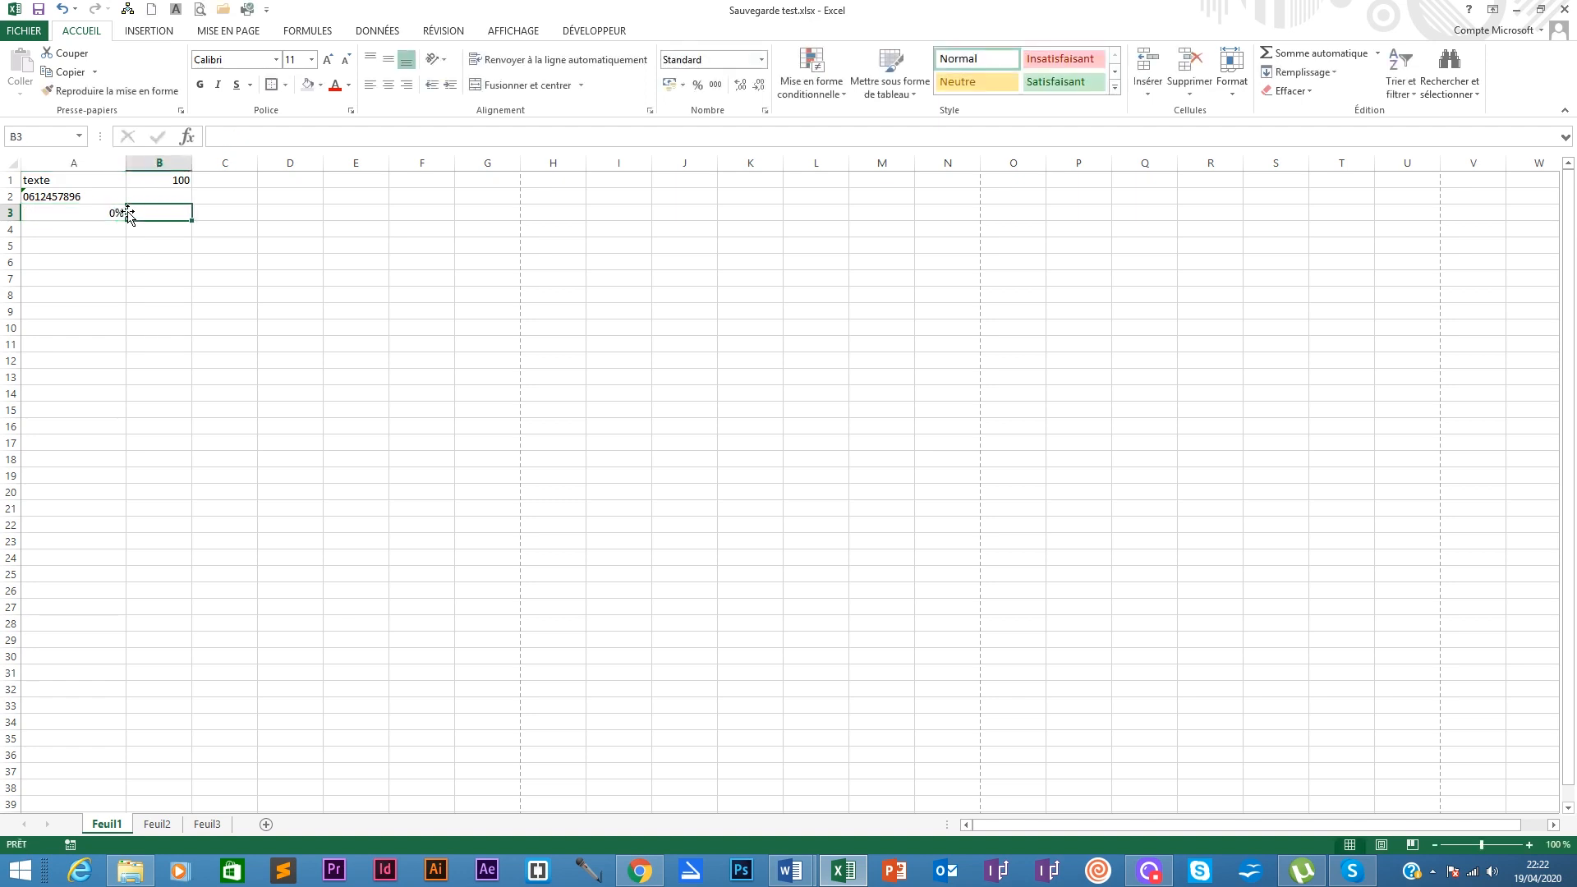
key(Left)
key(BackSpace)
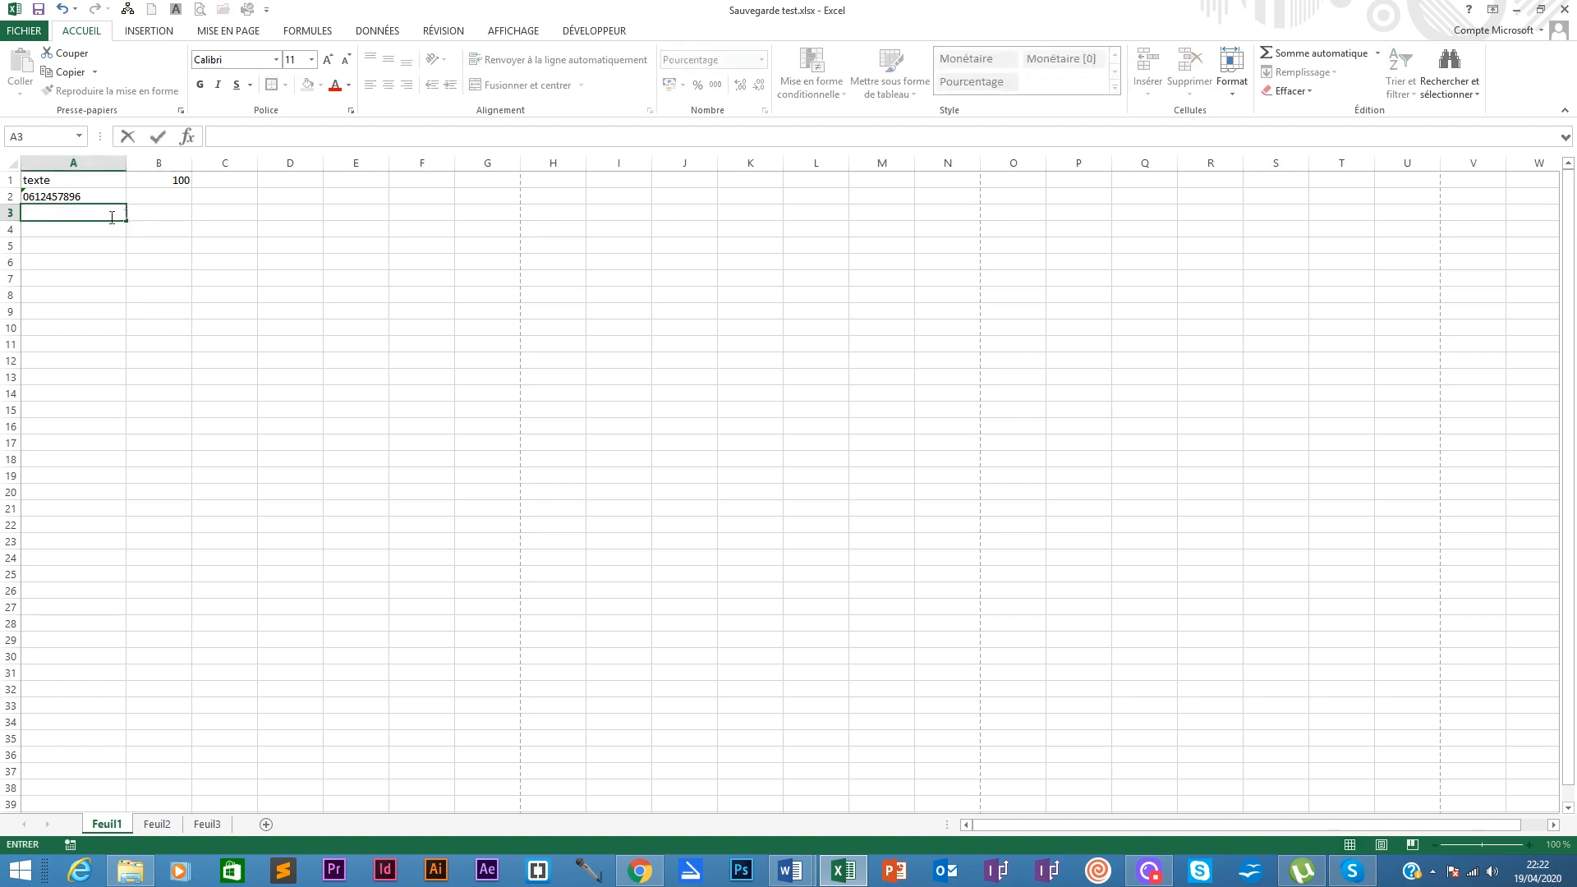
click(82, 232)
click(93, 222)
click(94, 213)
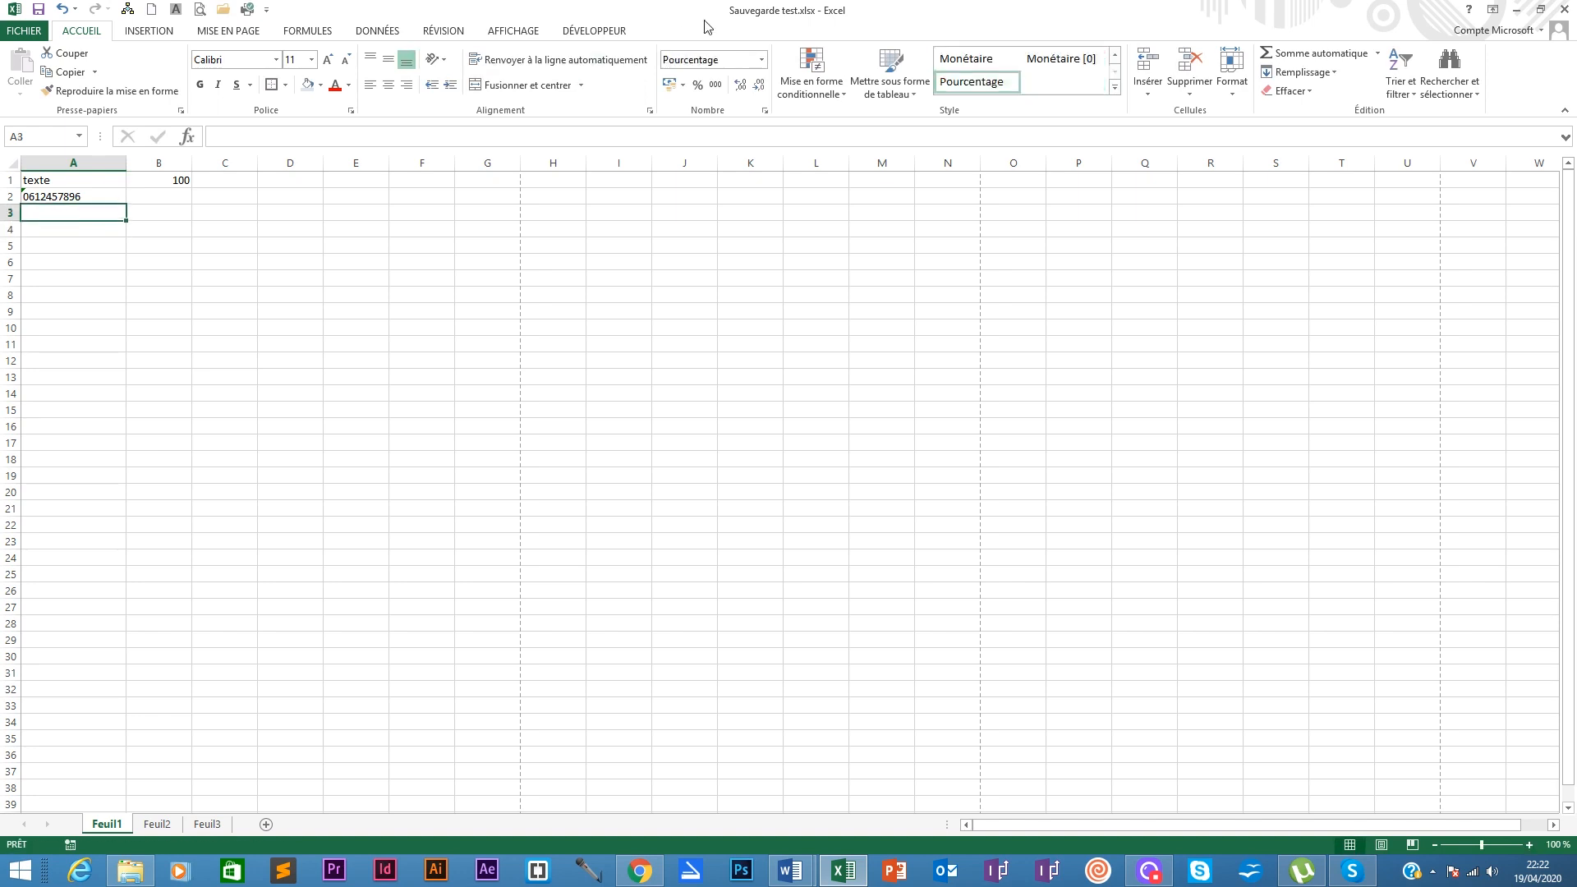
click(761, 59)
click(727, 77)
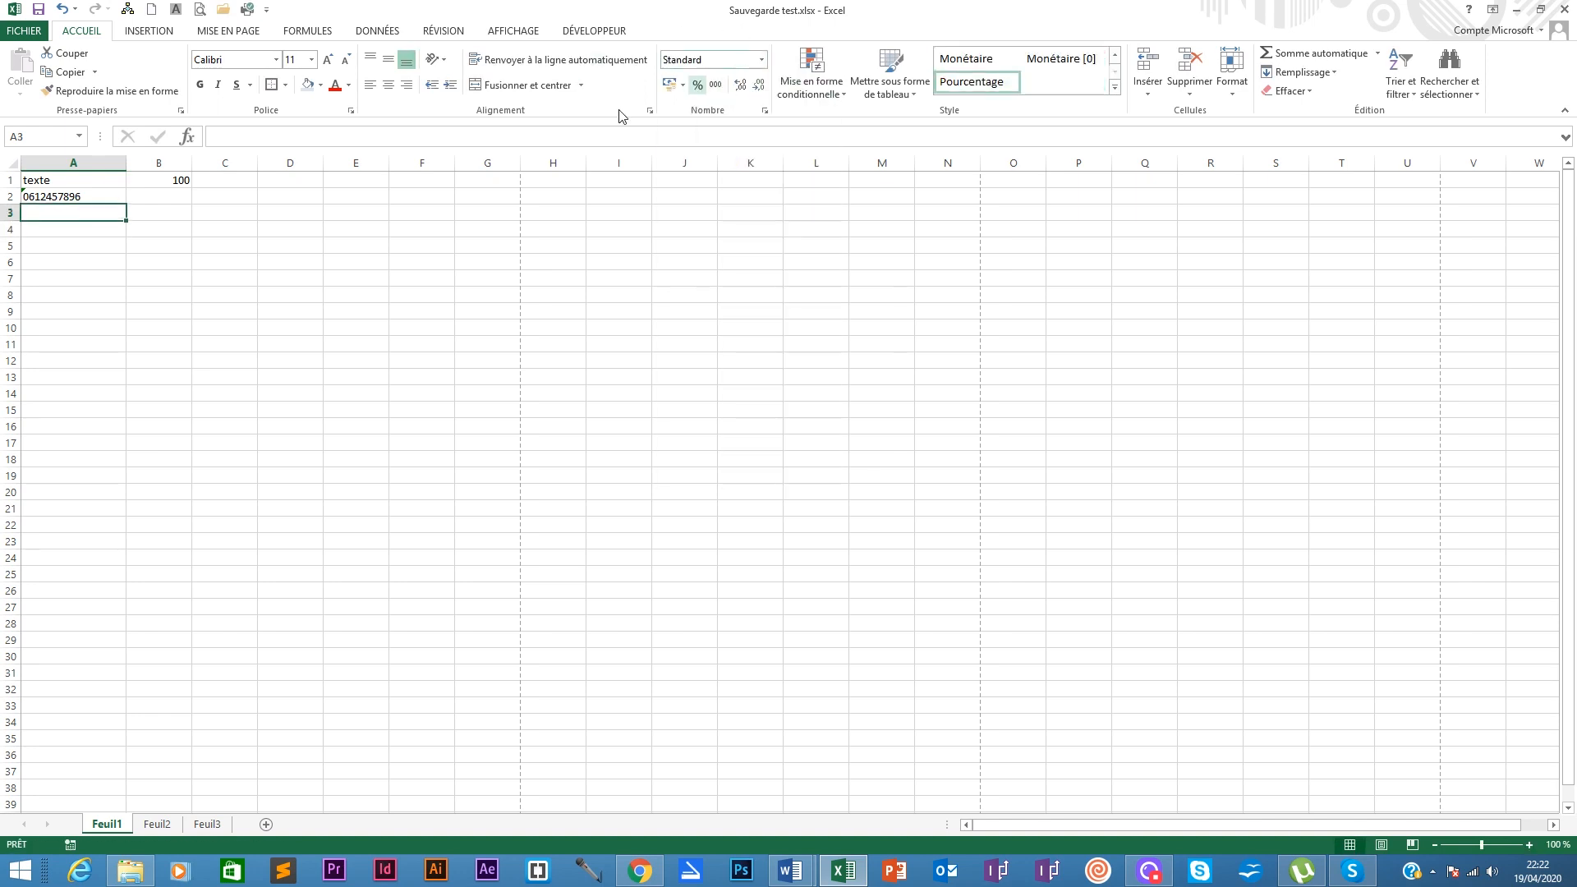
Step: Enter 0,20 in A3 and apply percentage style so it shows 20%
double_click(82, 215)
text(0,20)
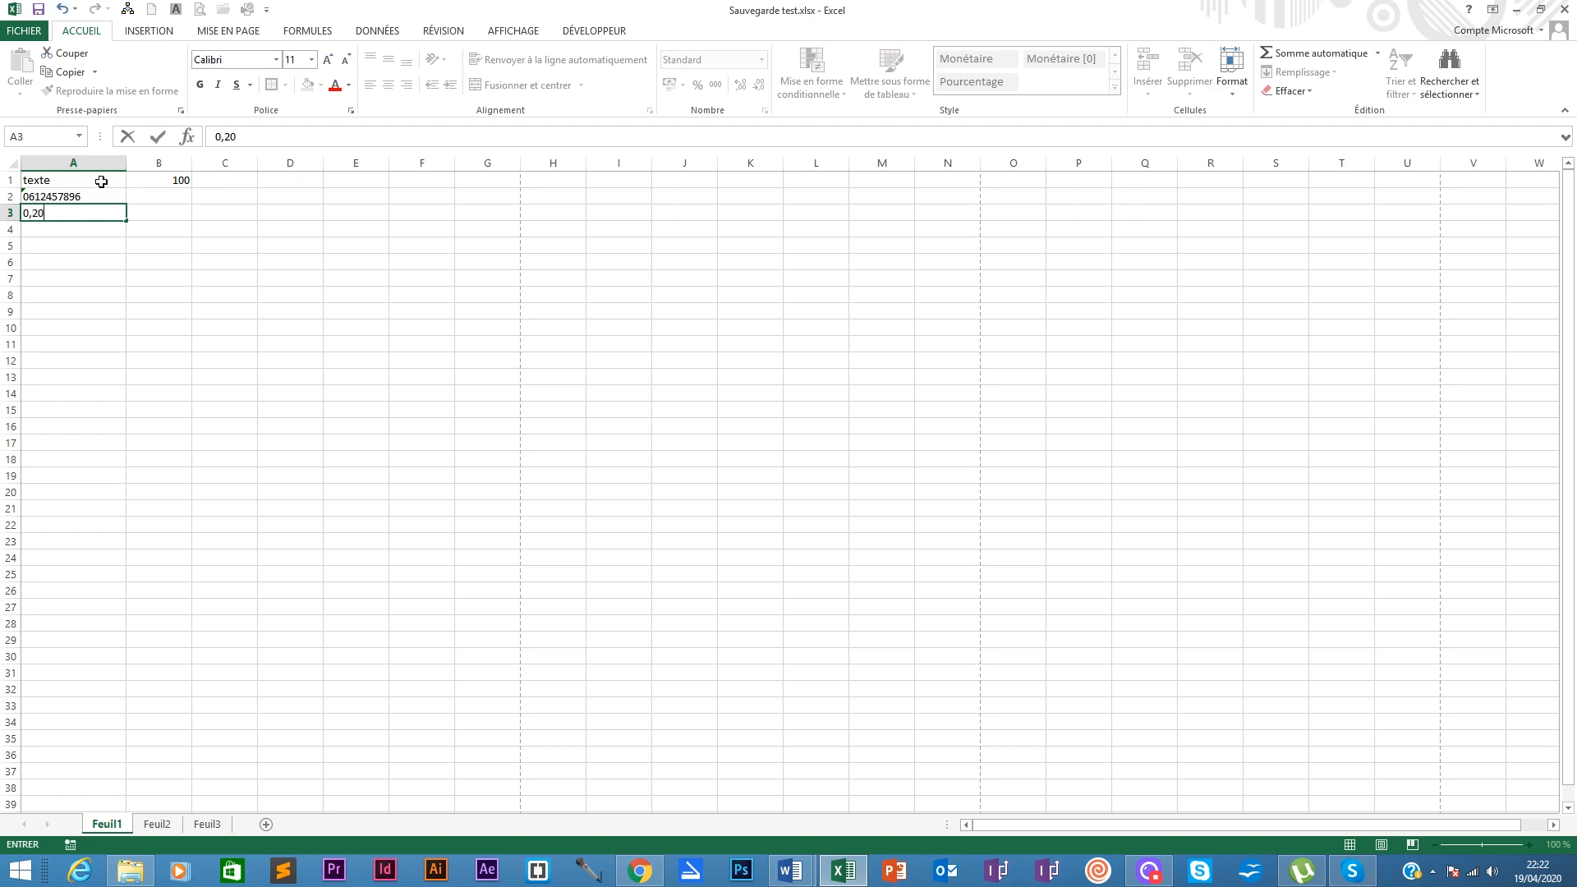
click(106, 230)
click(113, 215)
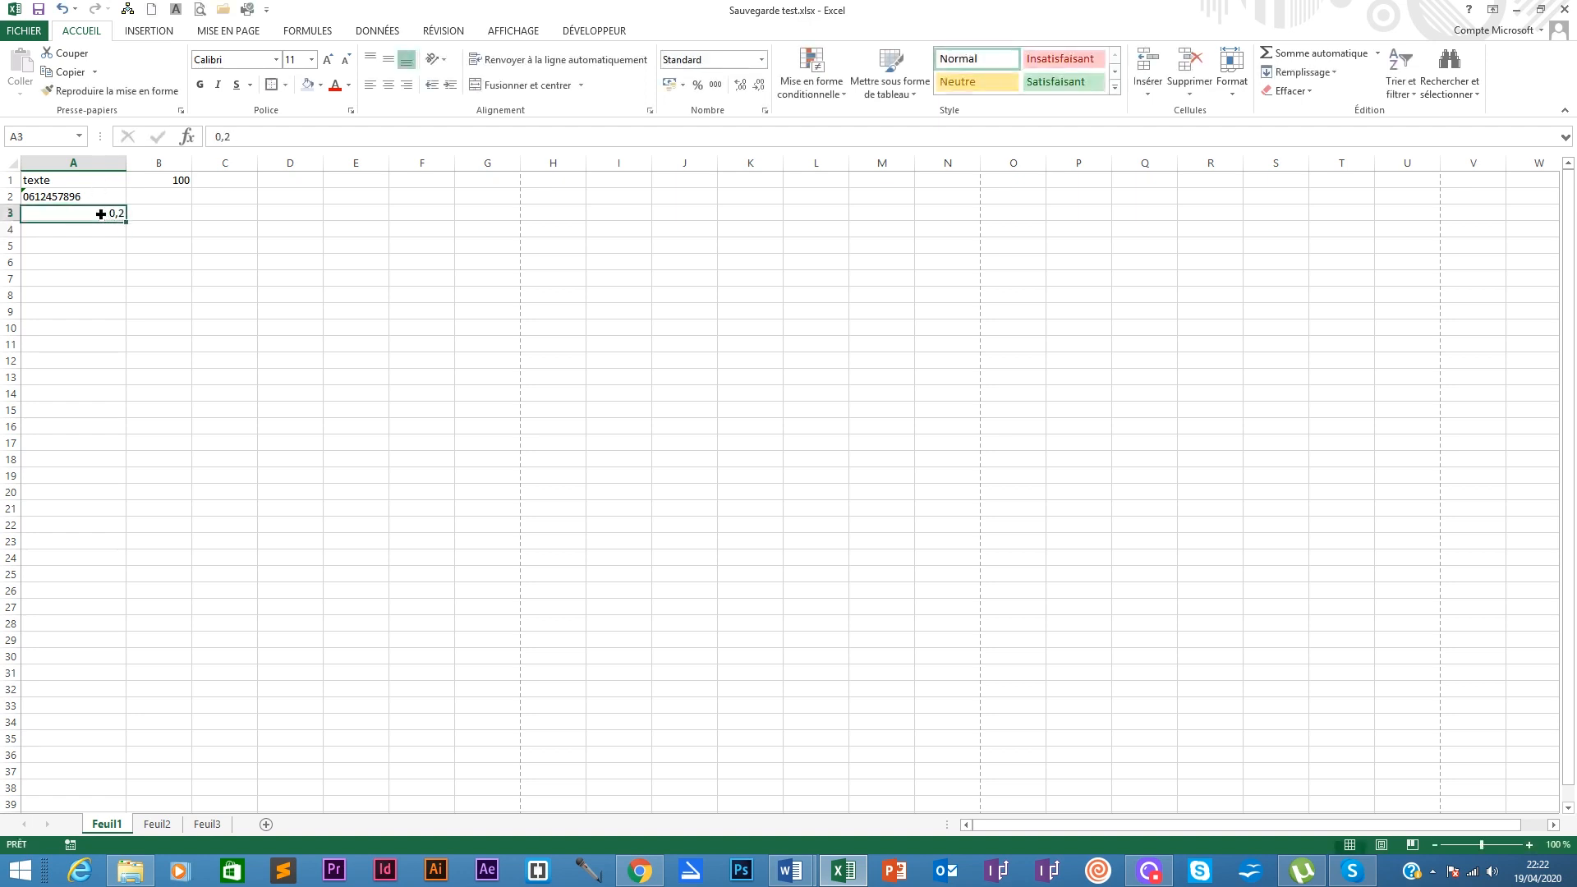
click(697, 87)
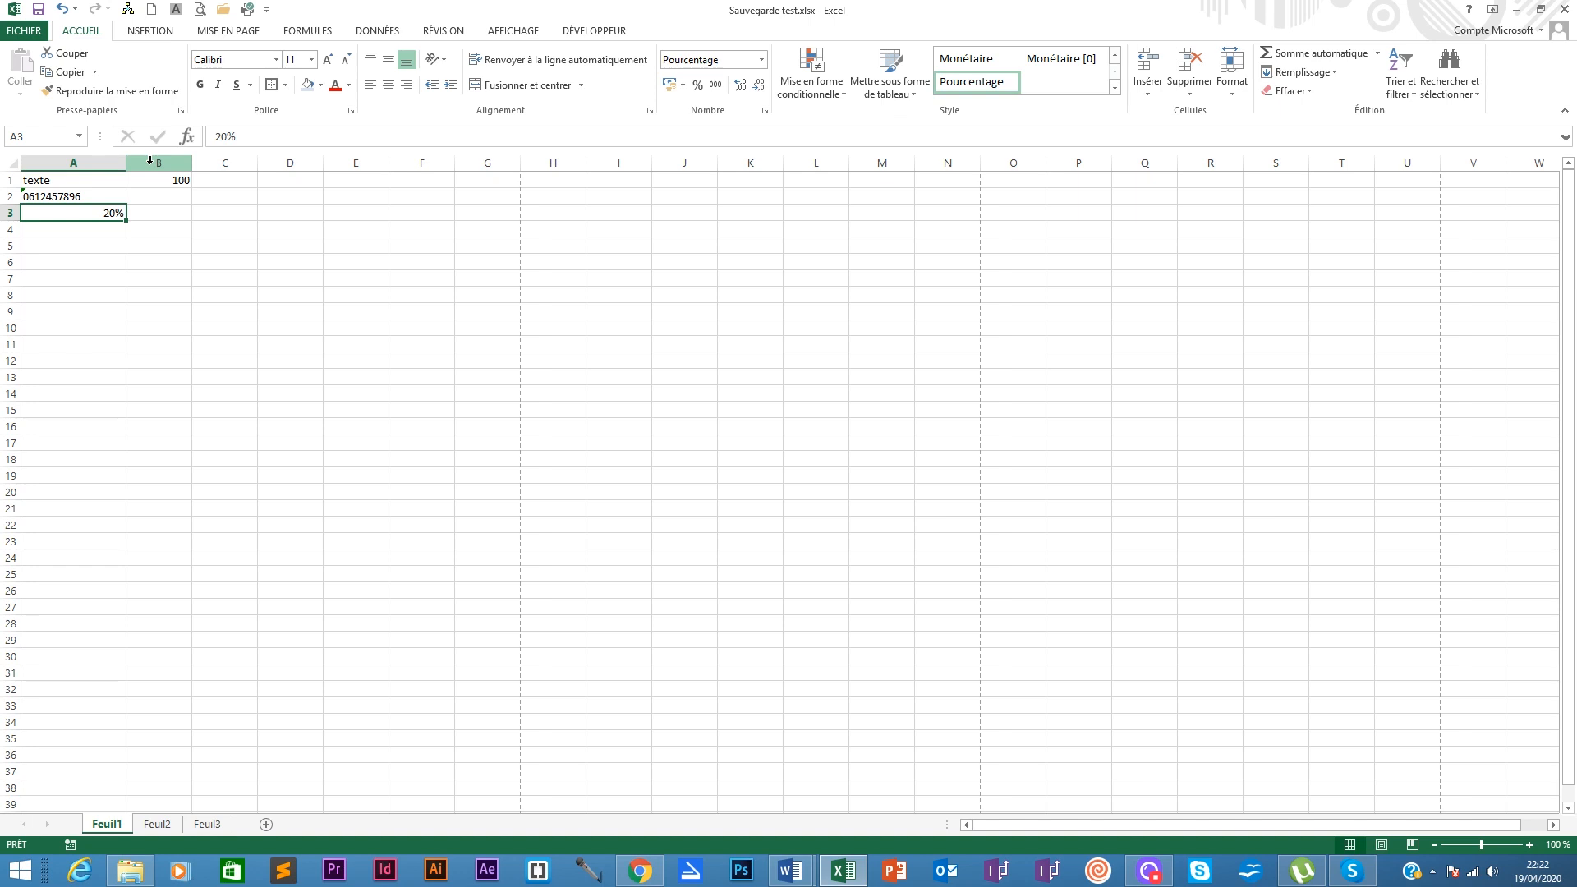
click(142, 214)
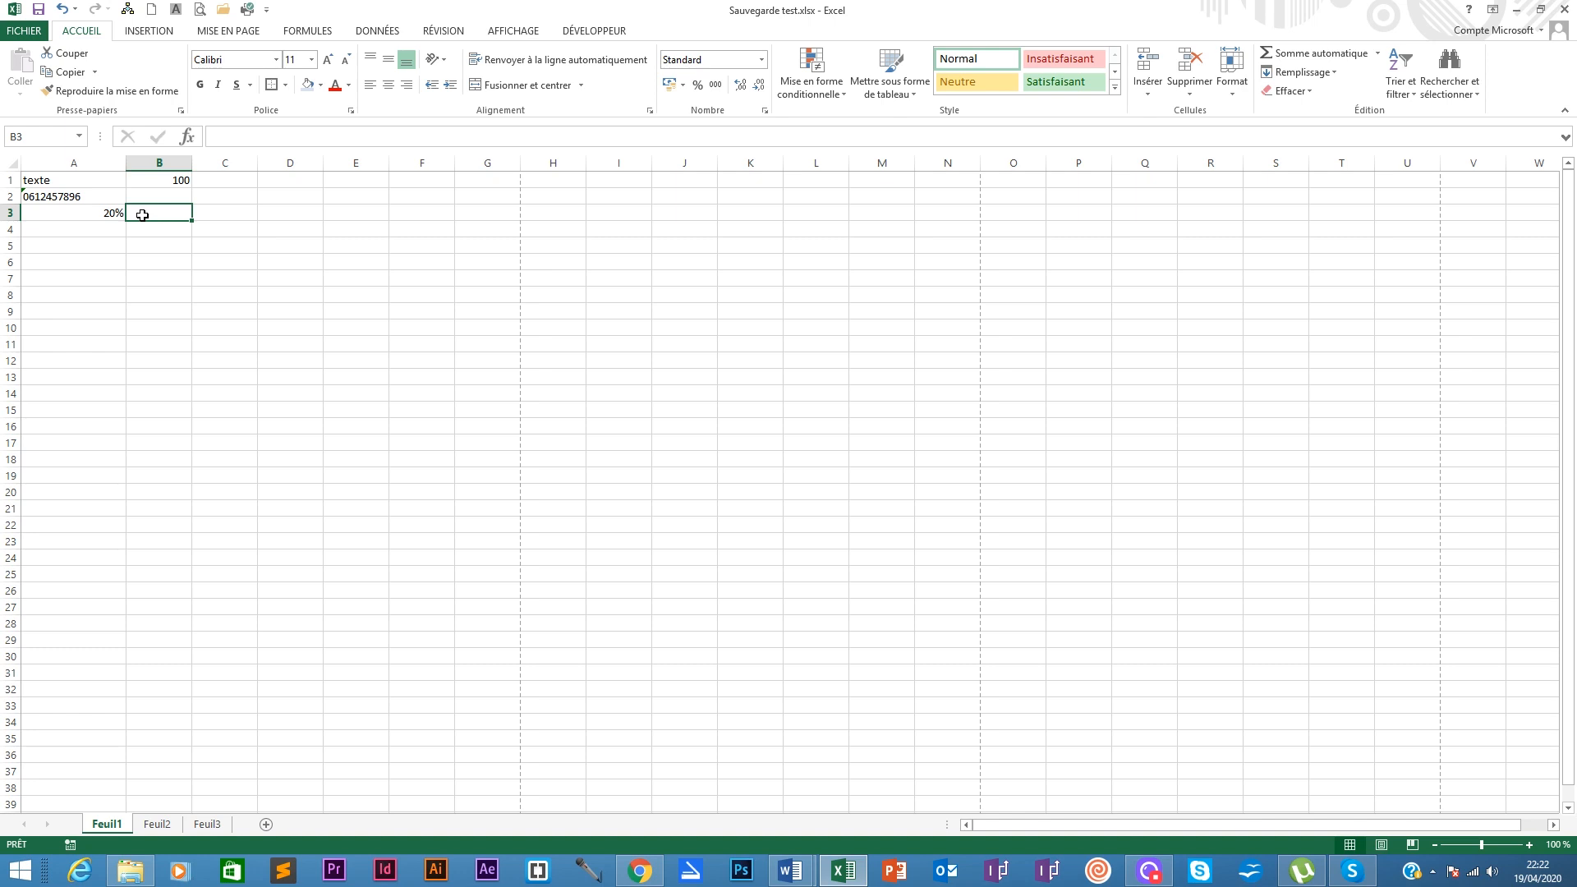
Step: Type 20% into B3, compare its format with A3, and start entering 100000 in A4
text(2)
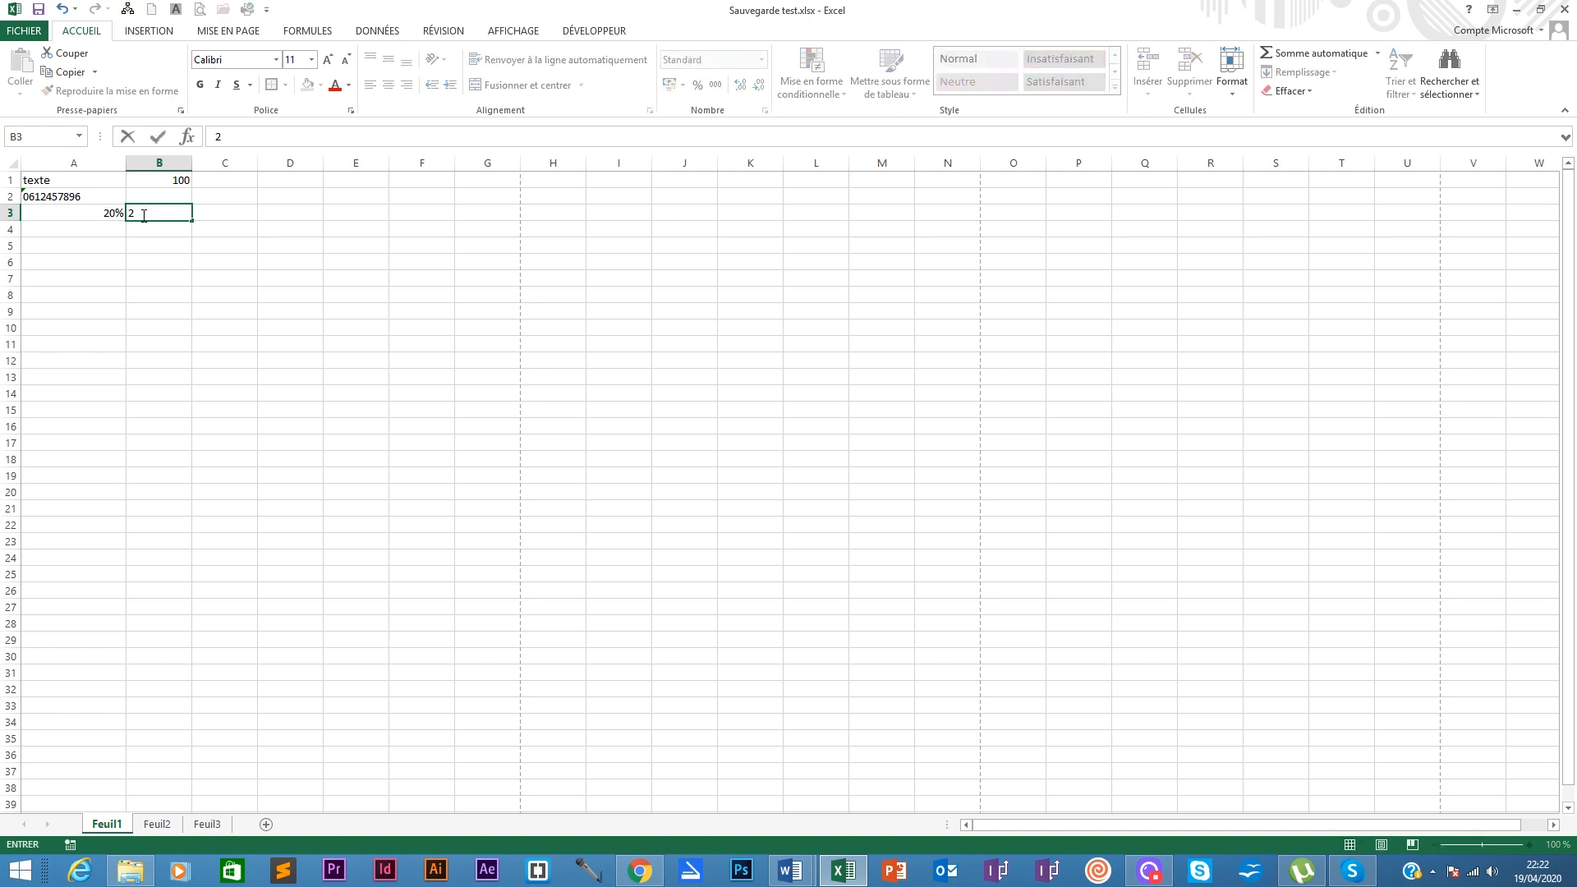
text(0%)
key(Return)
click(142, 215)
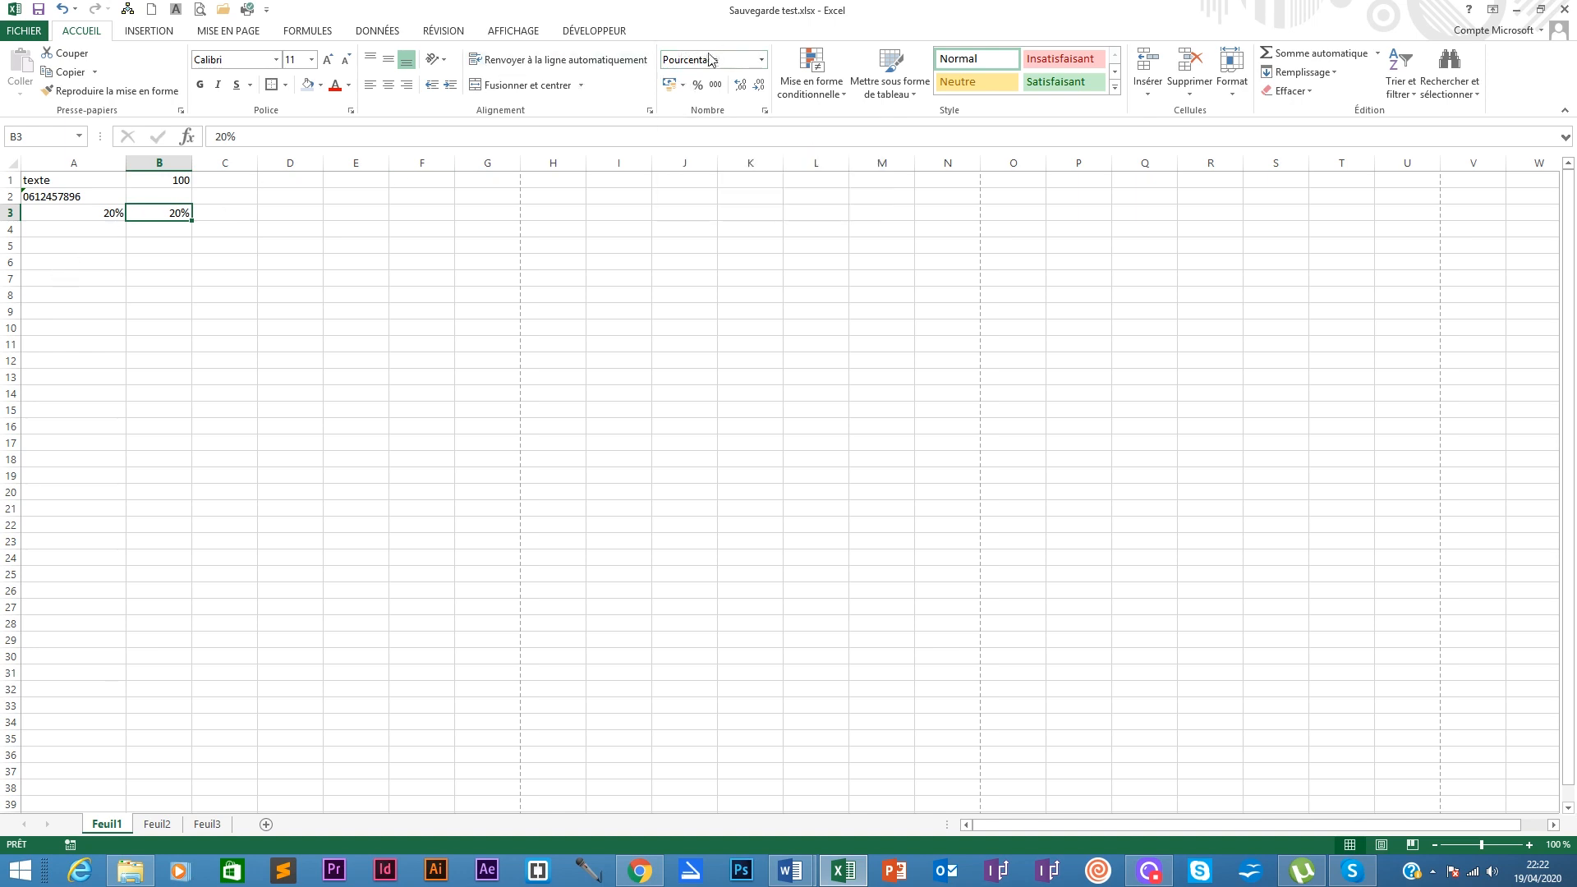
click(70, 216)
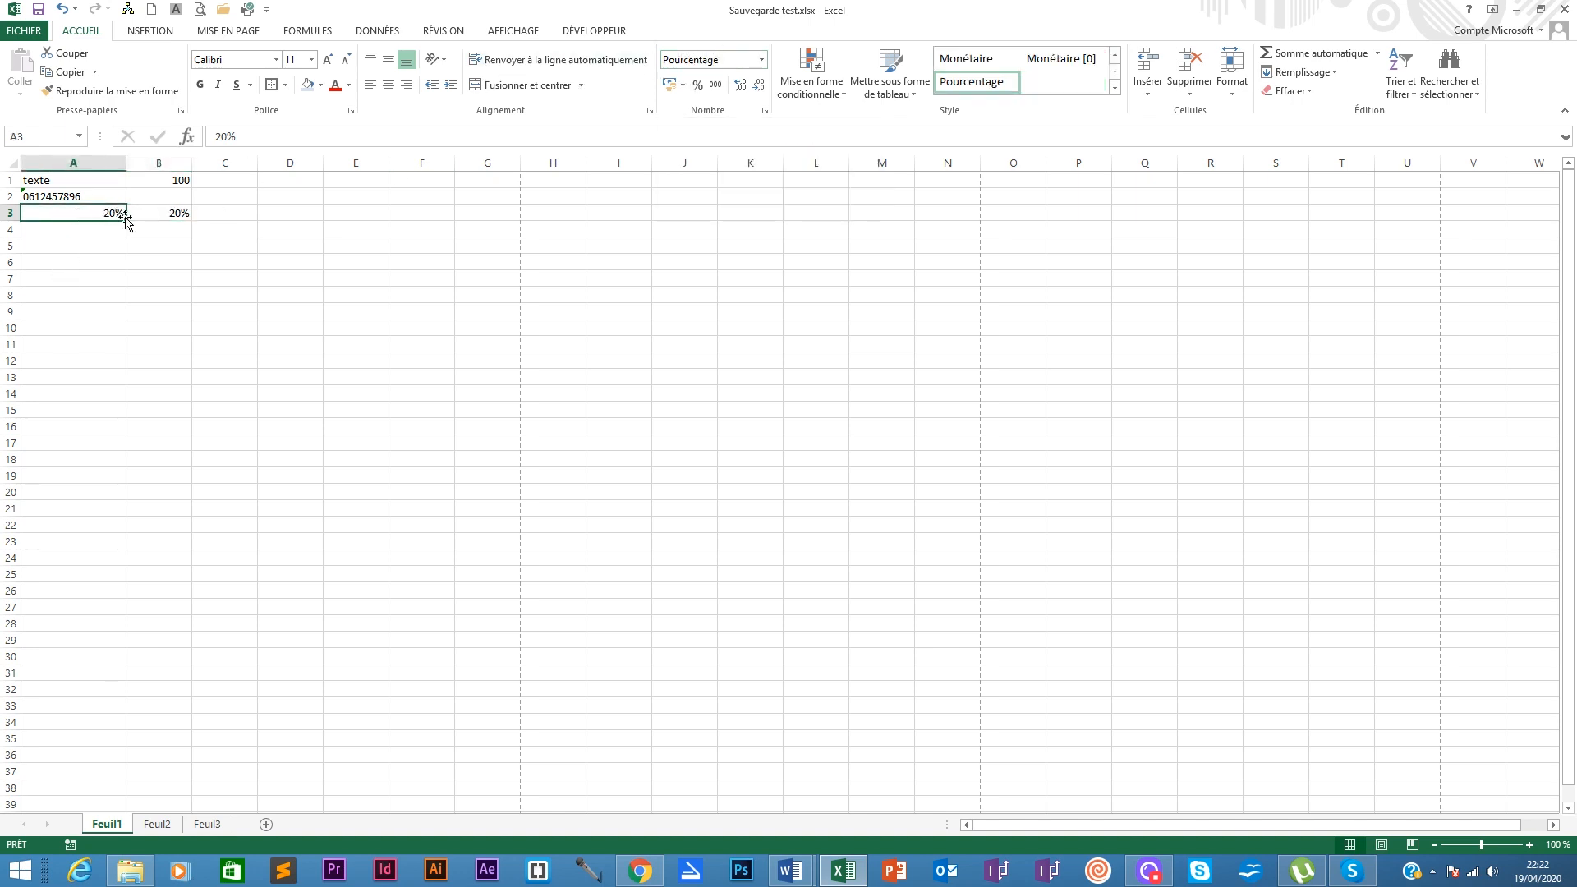
click(68, 234)
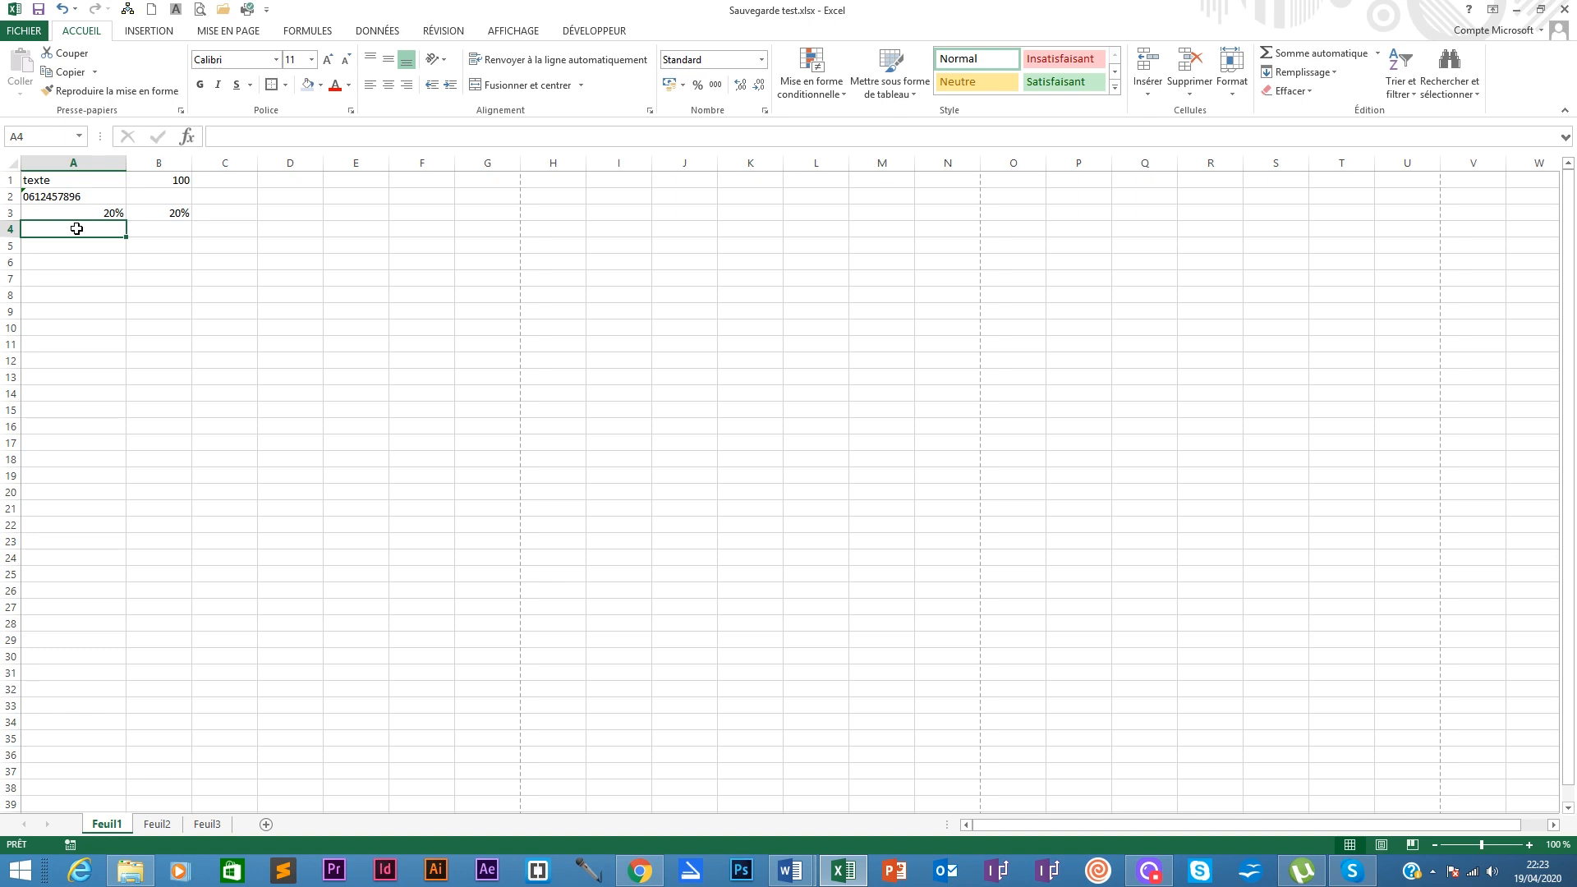
text(100)
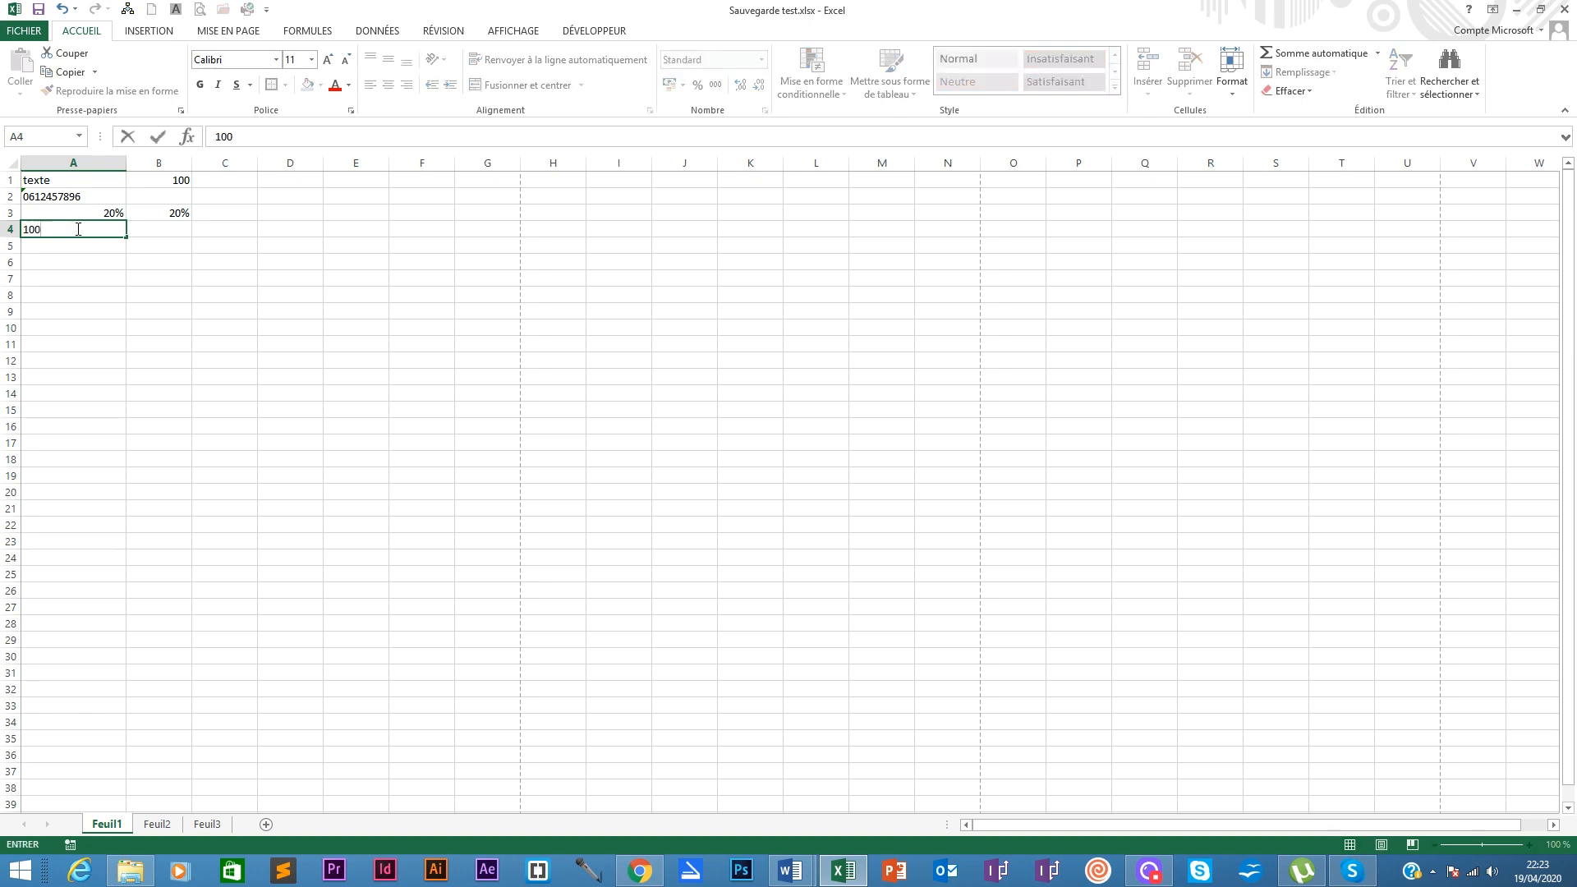
text(000)
Step: Commit 100000 in A4 and bring up the number format choices for it
key(Return)
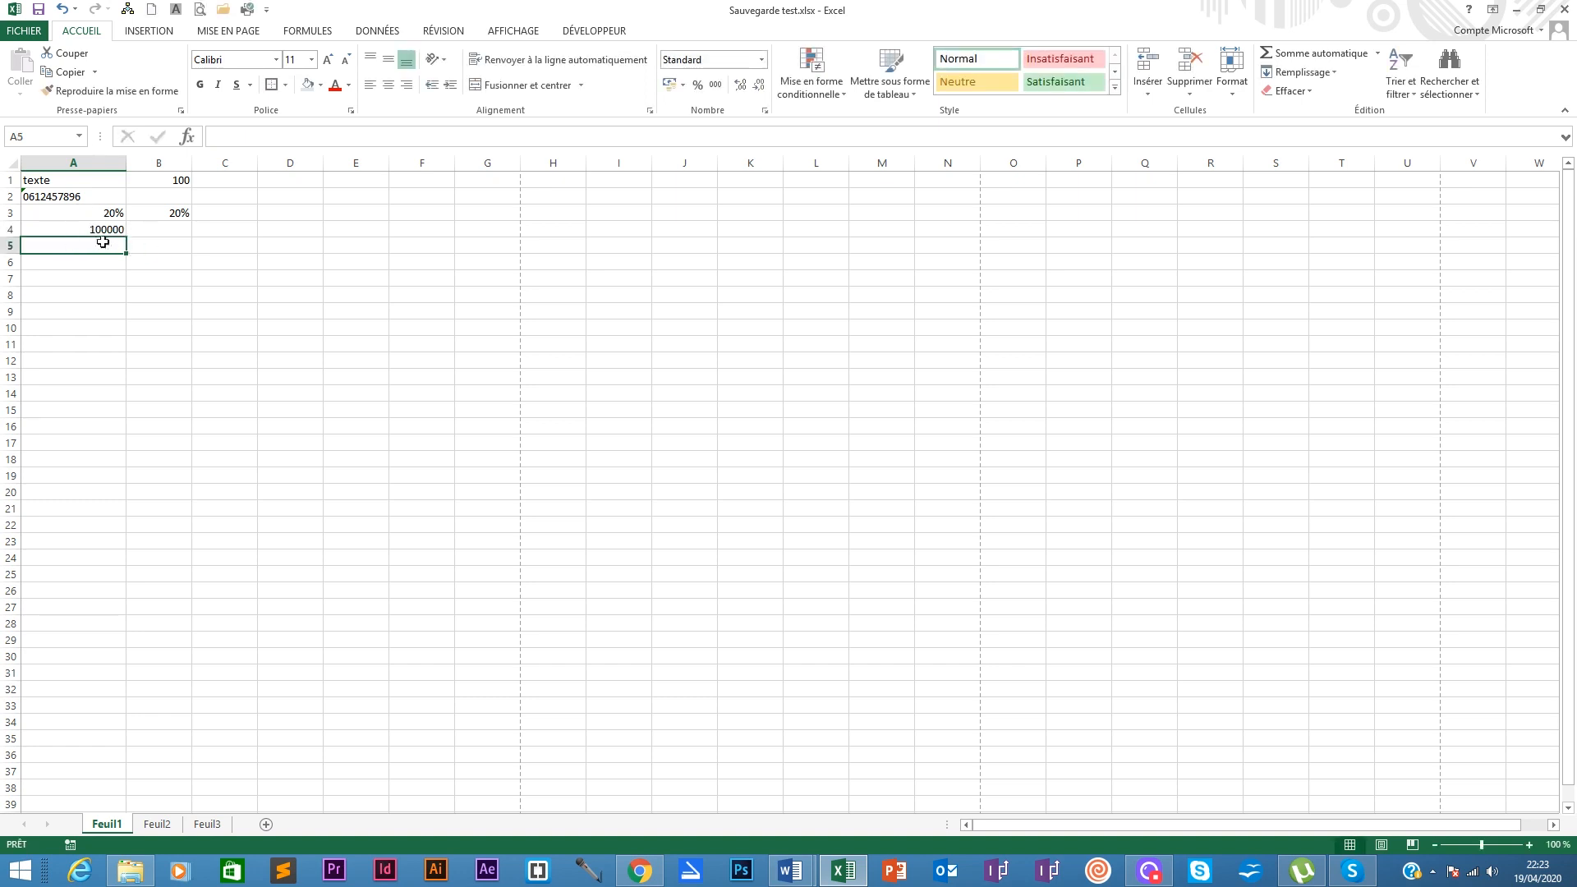
click(105, 230)
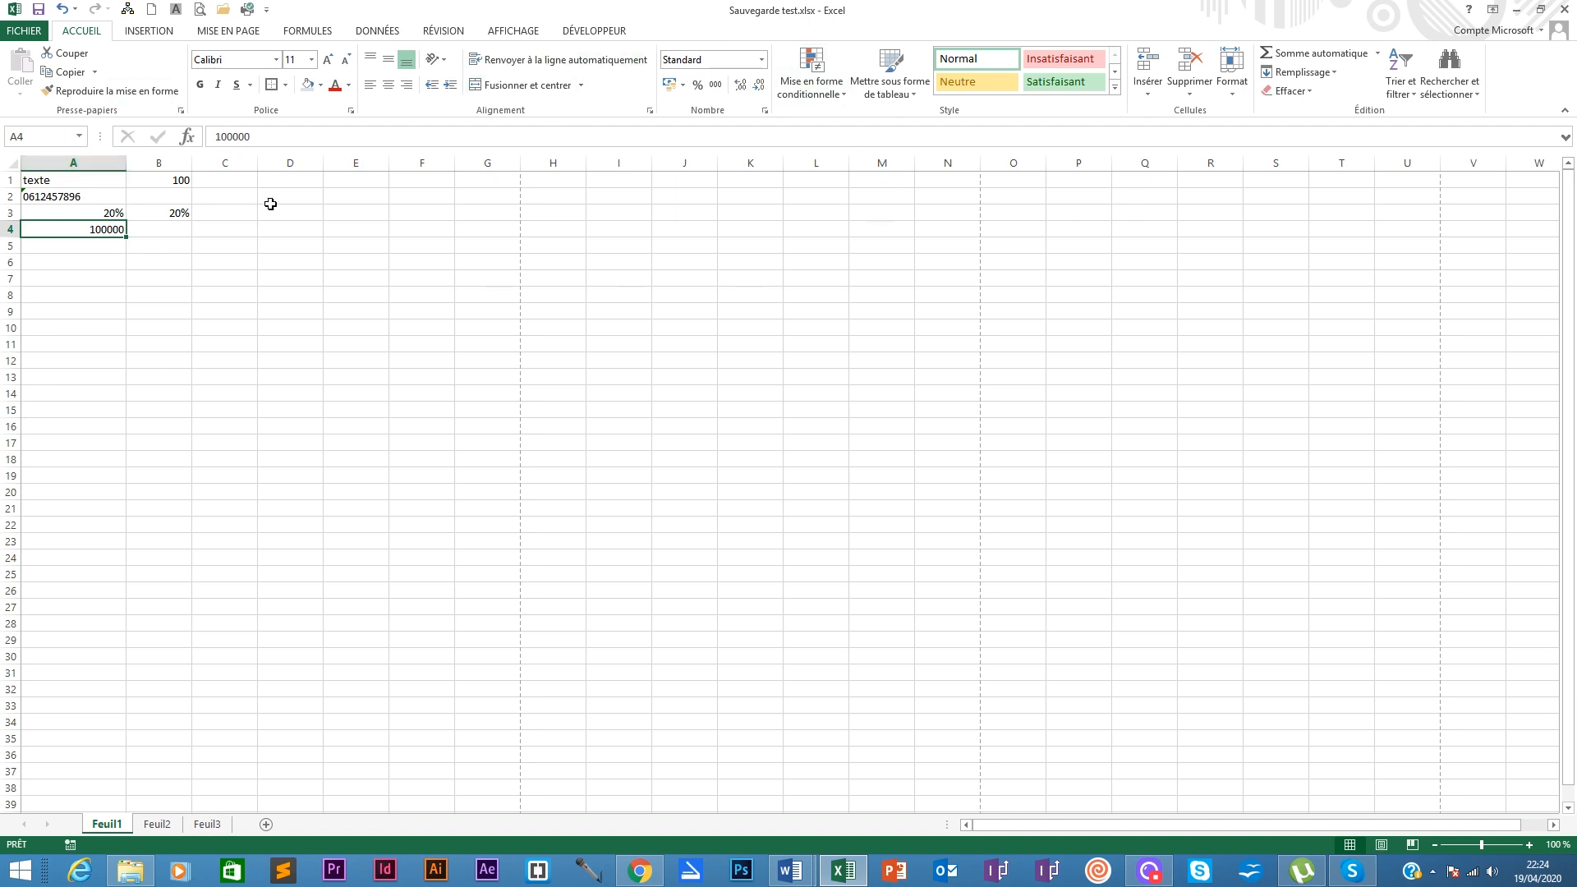
click(761, 59)
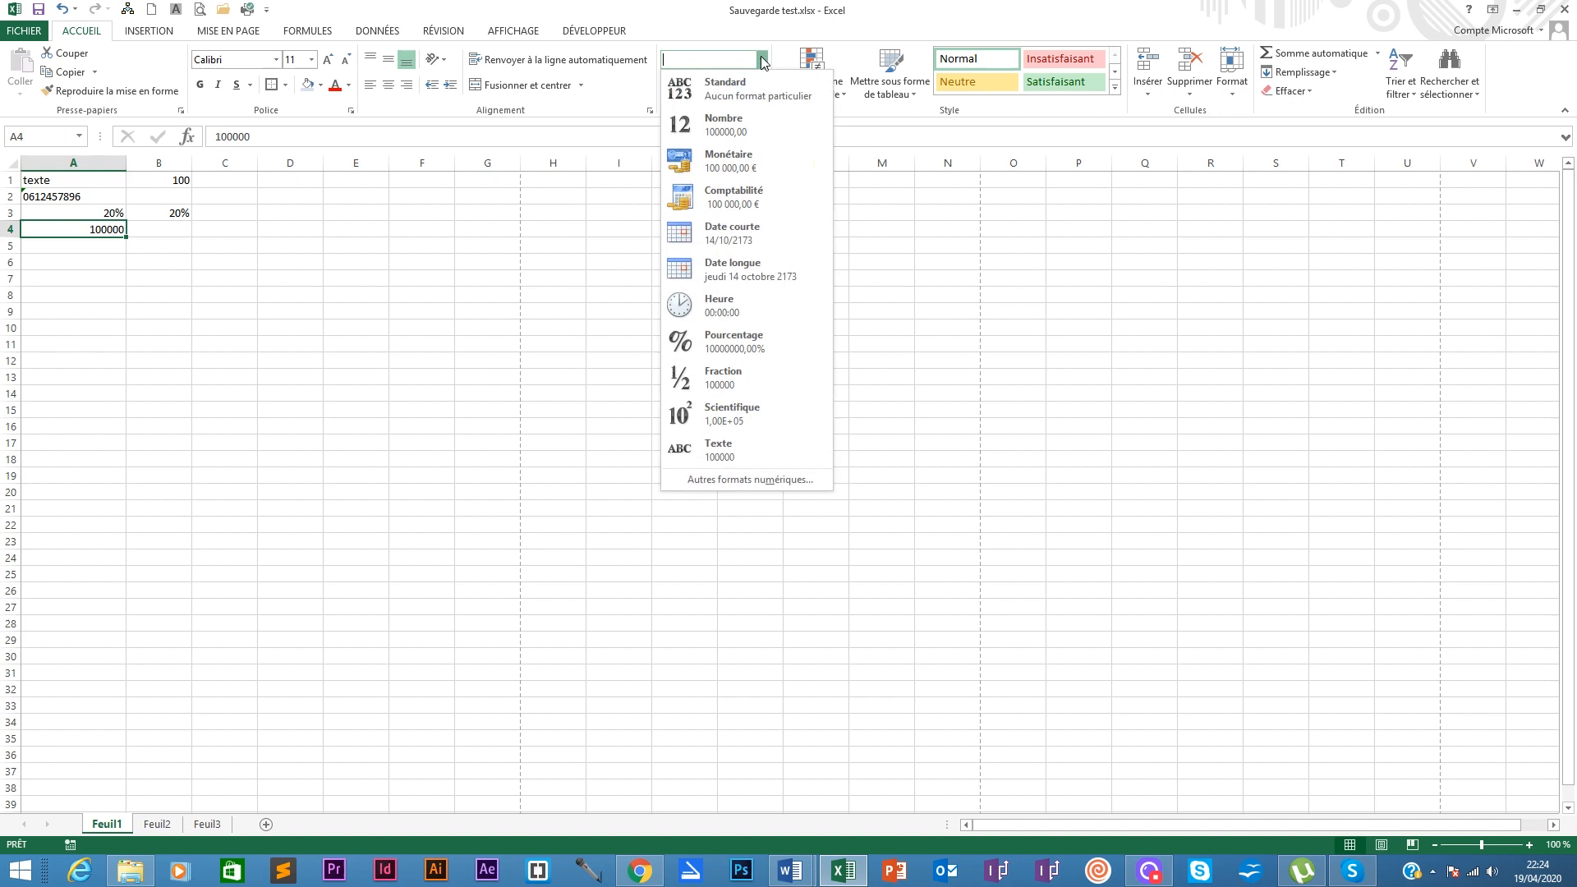
Step: Show A4 as a euro accounting amount, 100 000,00 €, after briefly trying US dollars
click(726, 168)
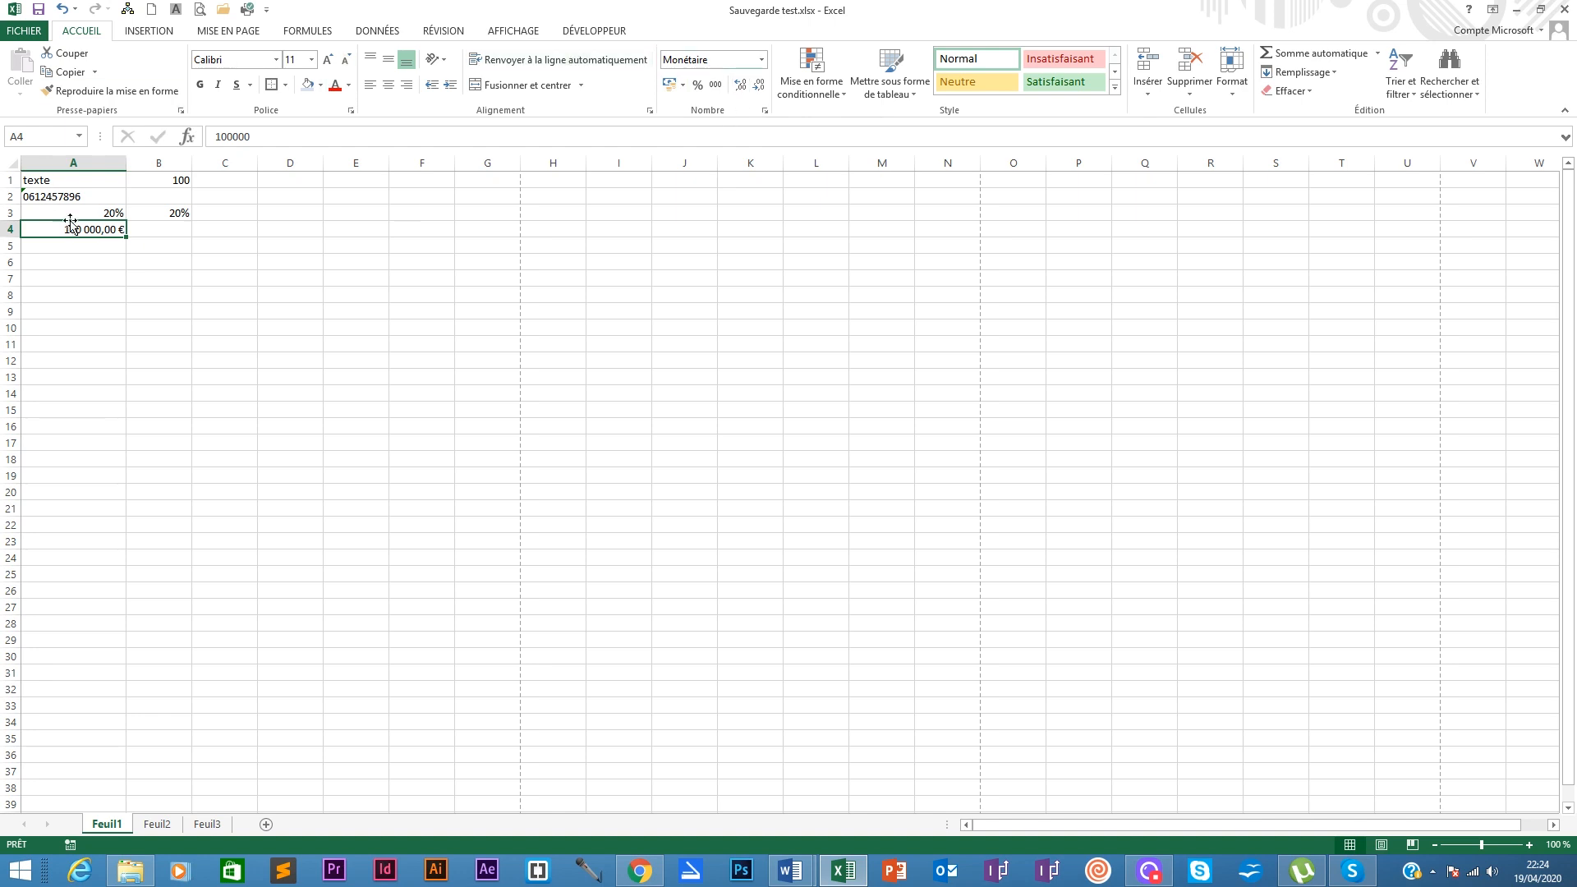
click(683, 86)
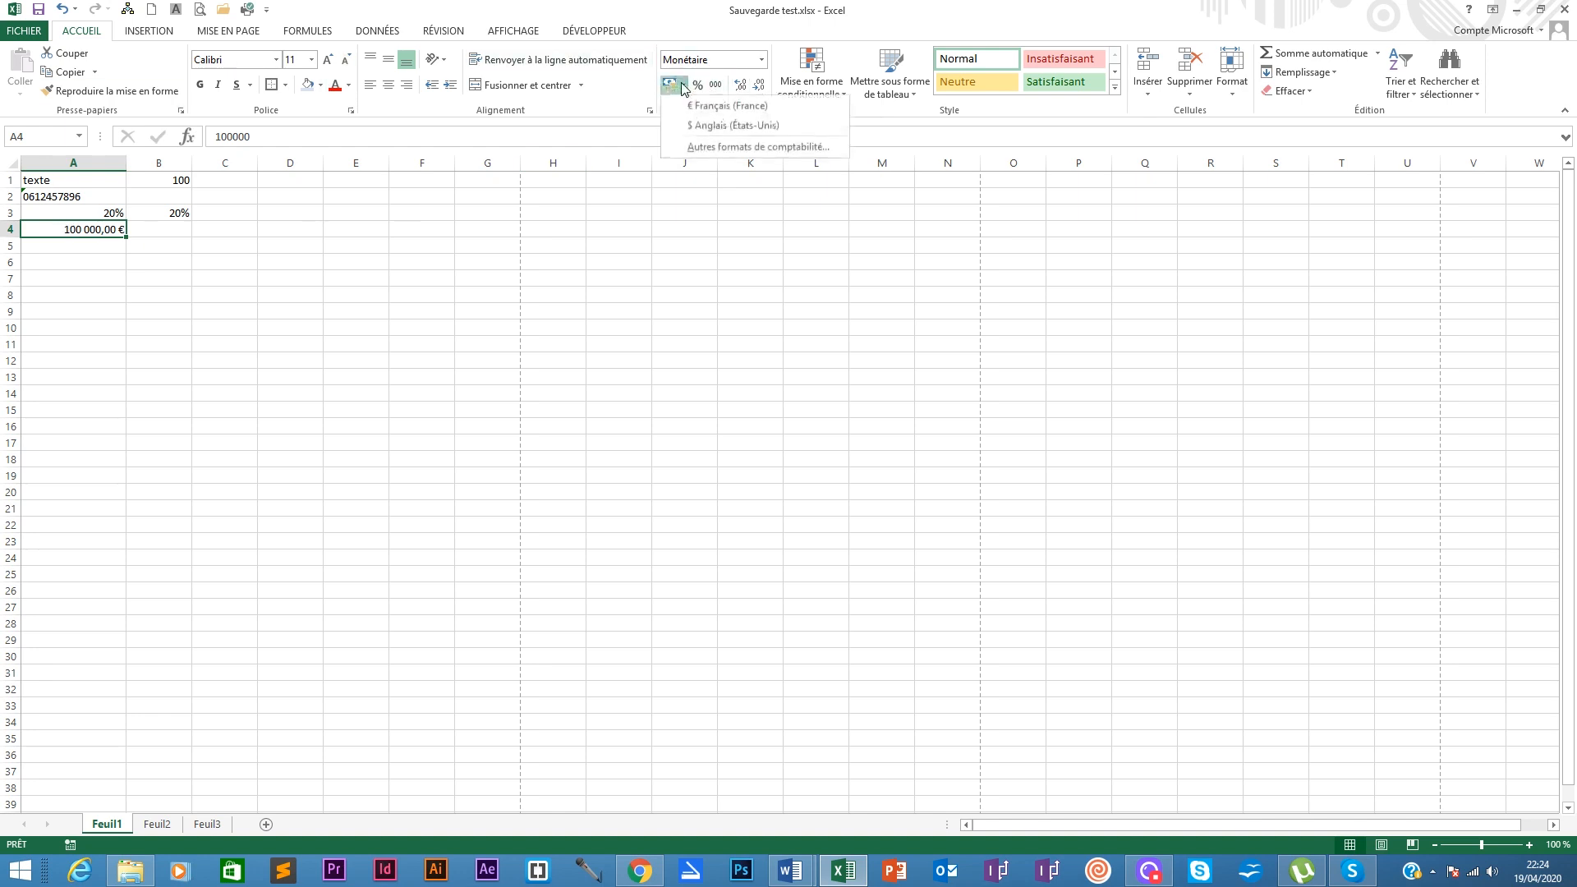
click(714, 128)
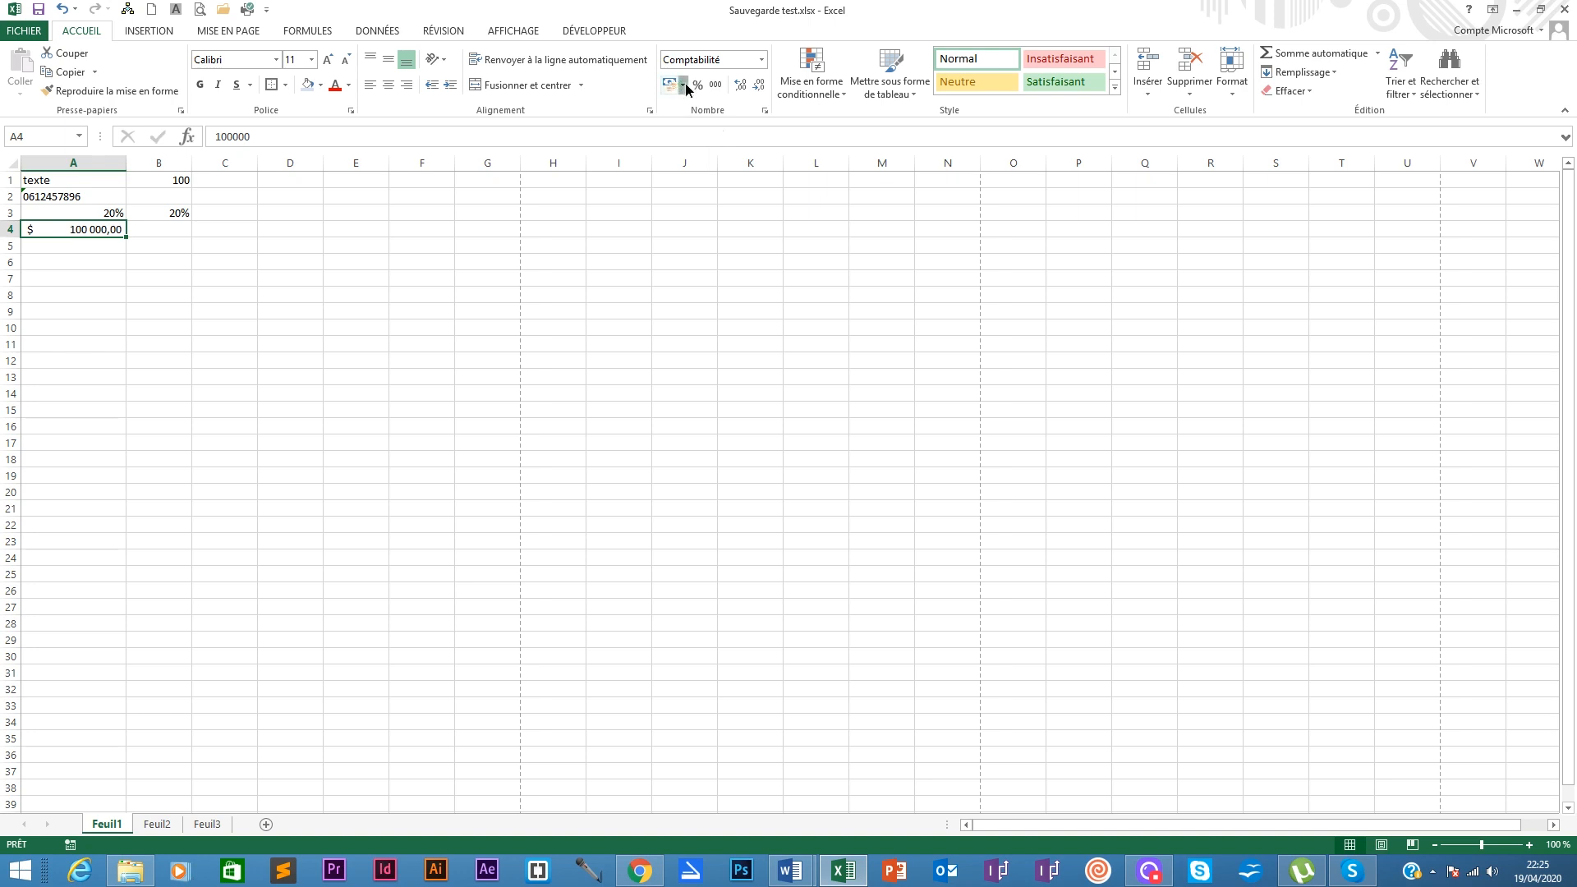
click(684, 84)
click(716, 105)
Step: Select A5 and check the number format list without changing it
click(60, 246)
click(762, 59)
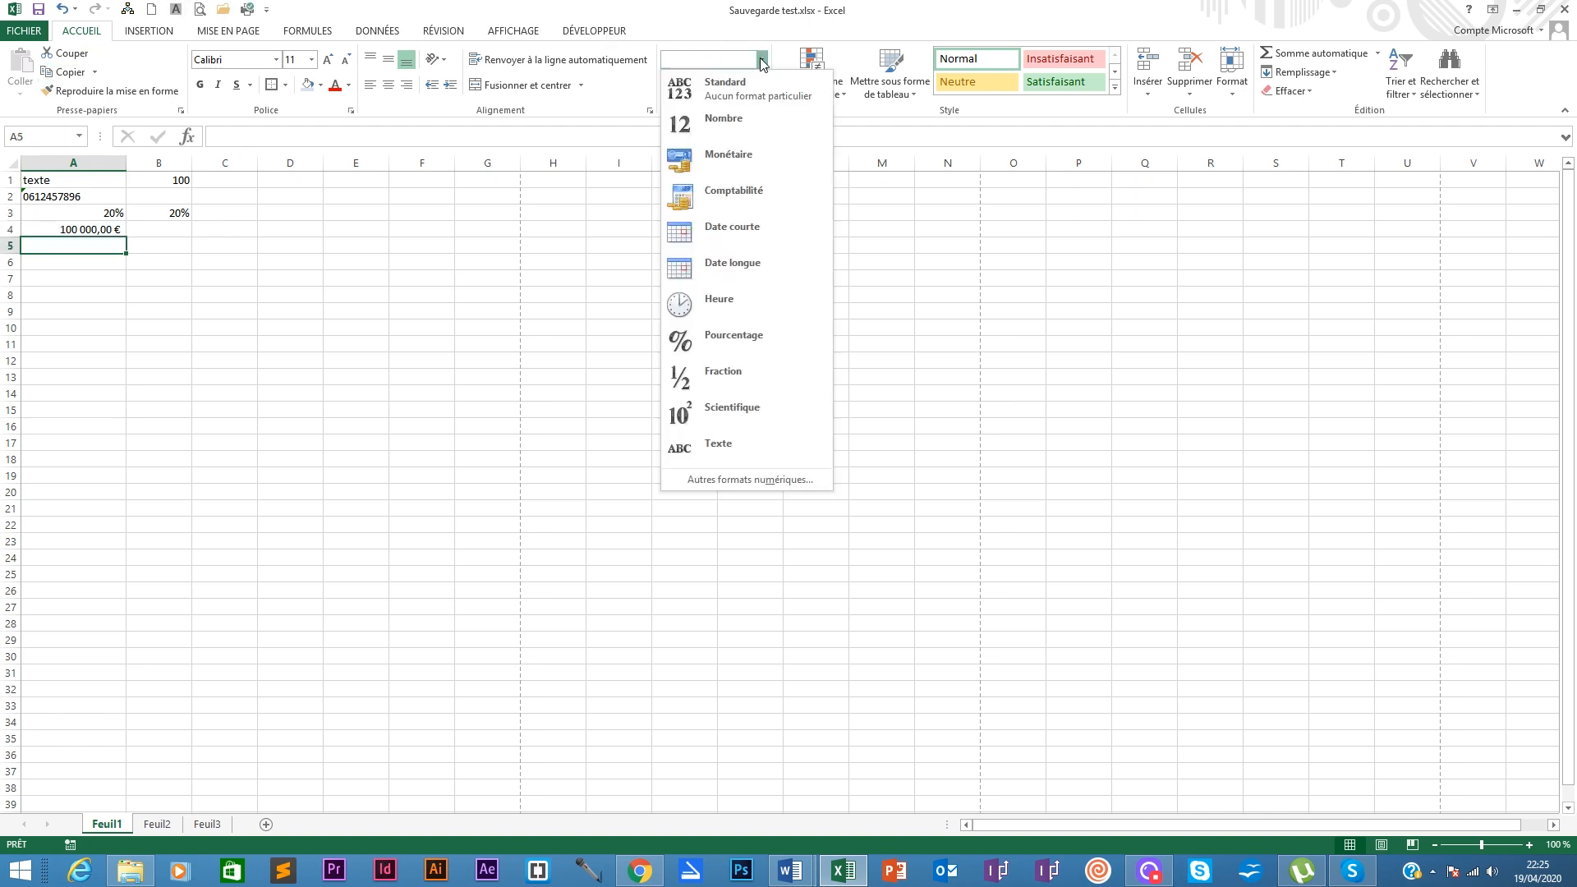
click(762, 61)
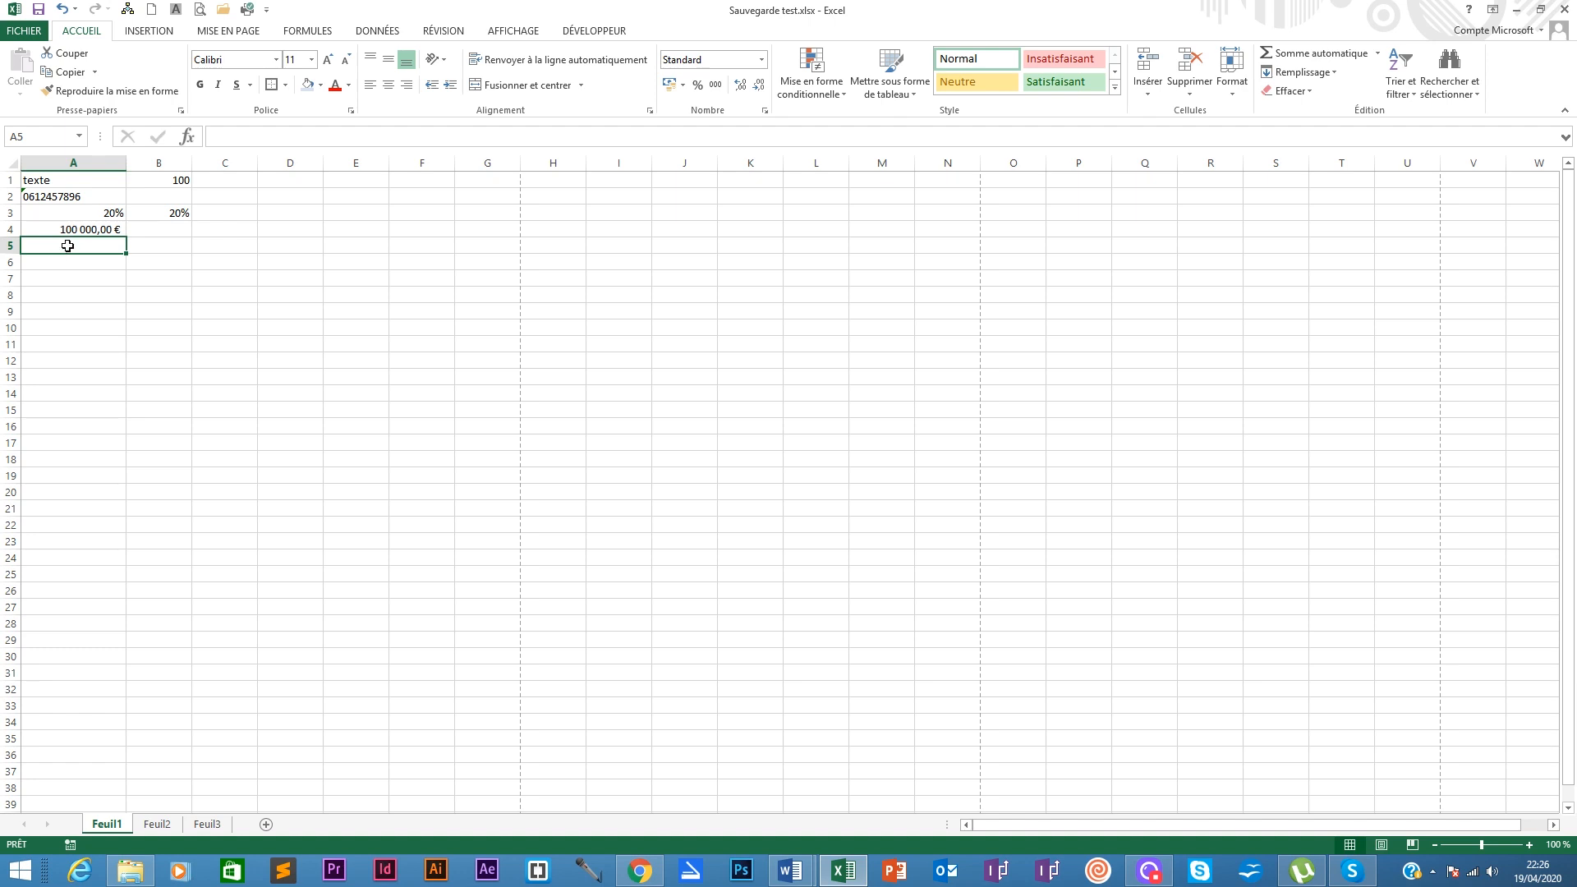
Step: Enter 01/03/2020 in A5 and compare its Date format with empty B5
double_click(51, 246)
text(01)
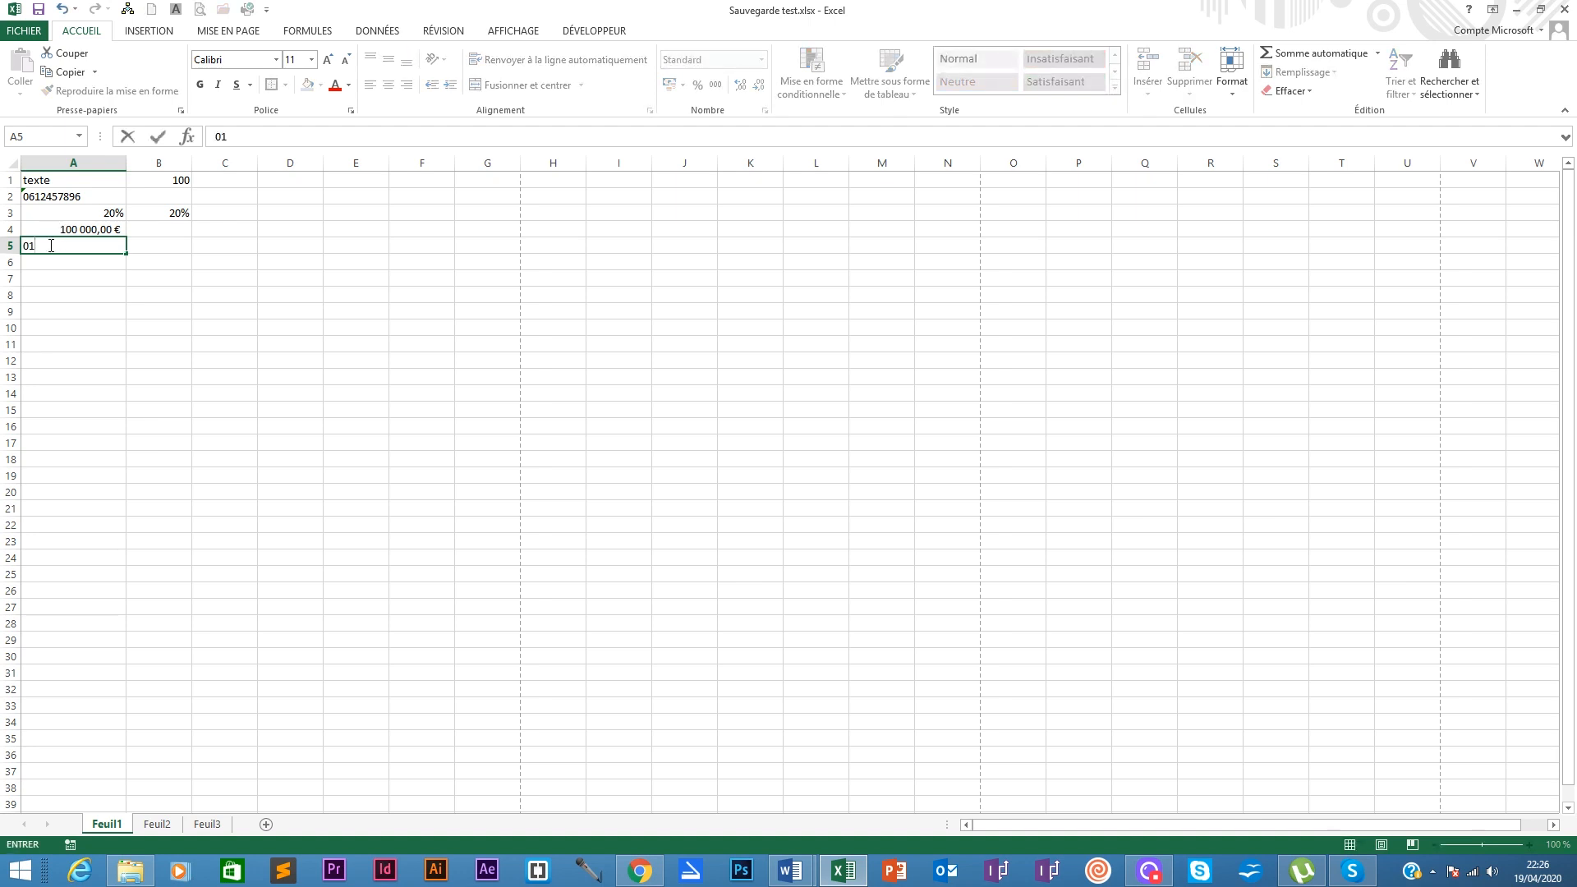
text(/03/2020)
key(Return)
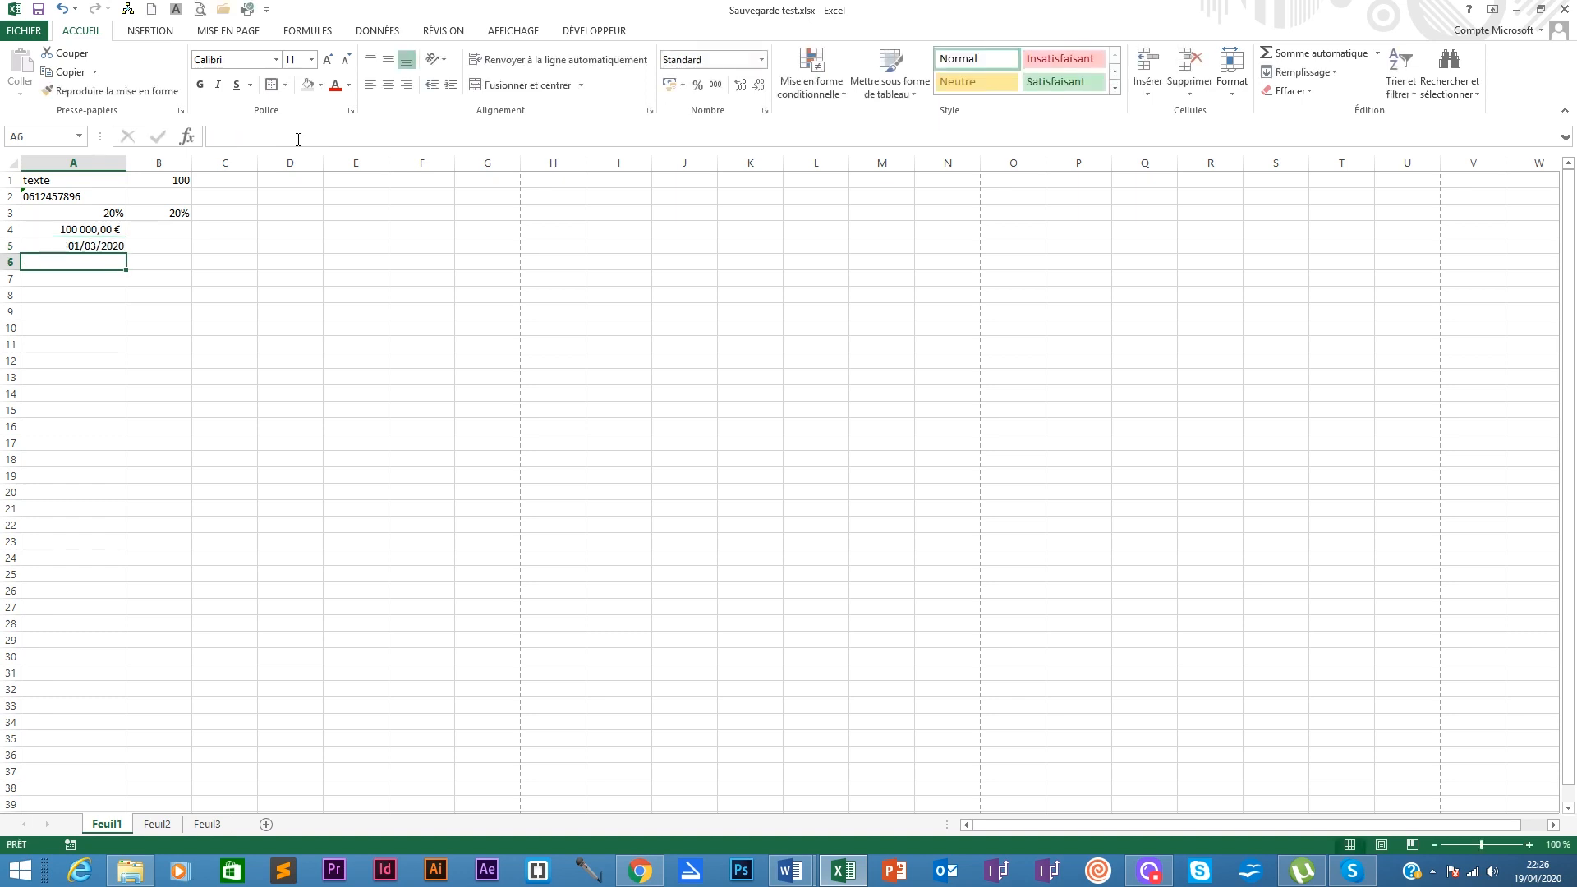
click(106, 247)
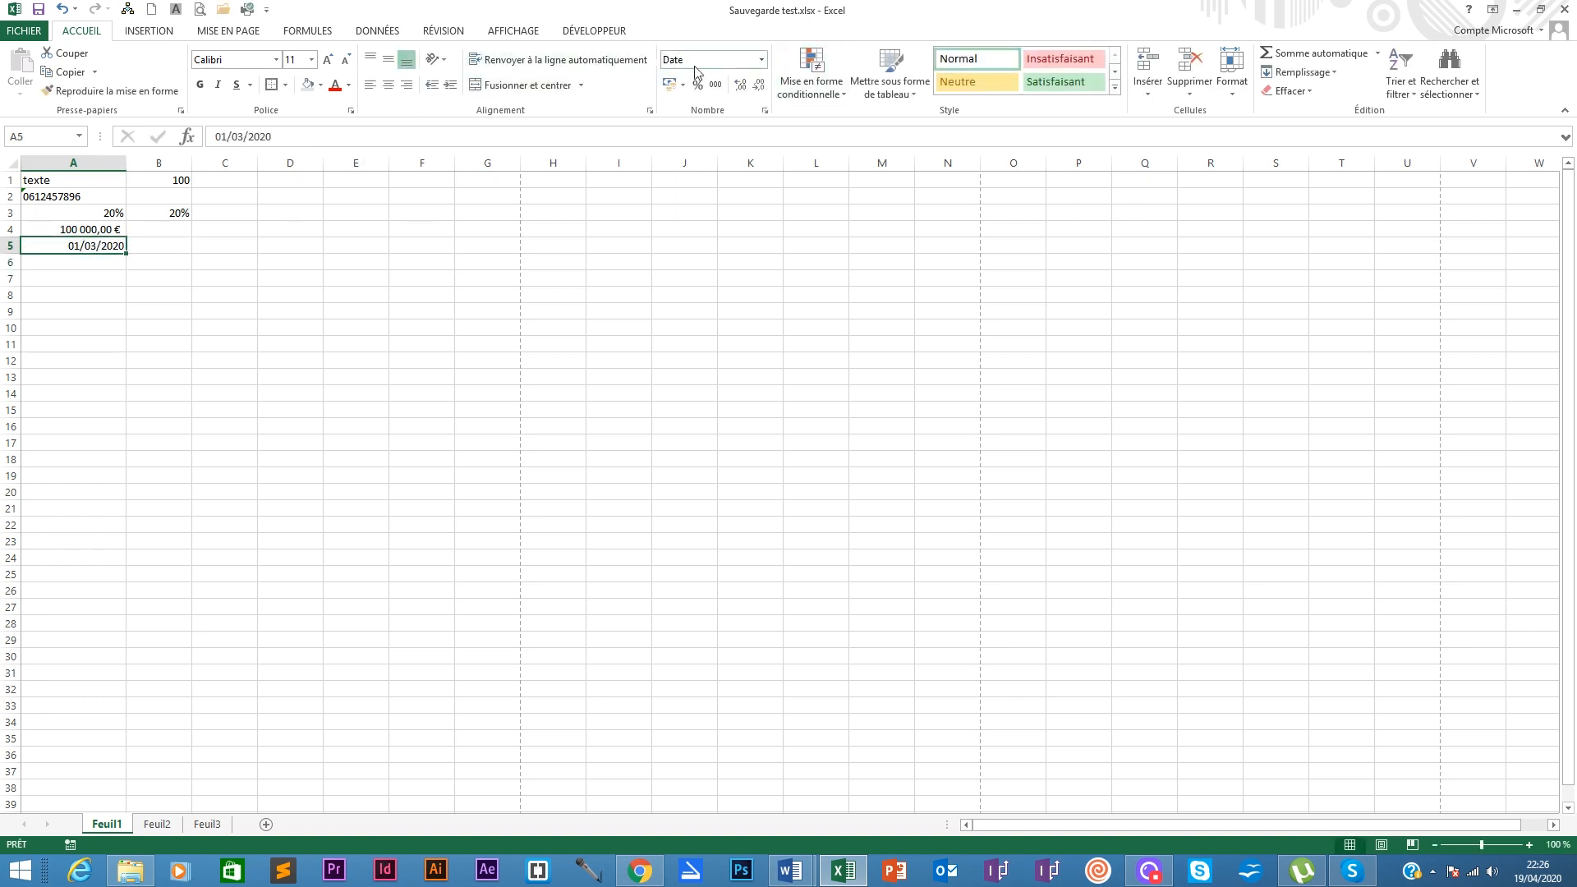
click(169, 248)
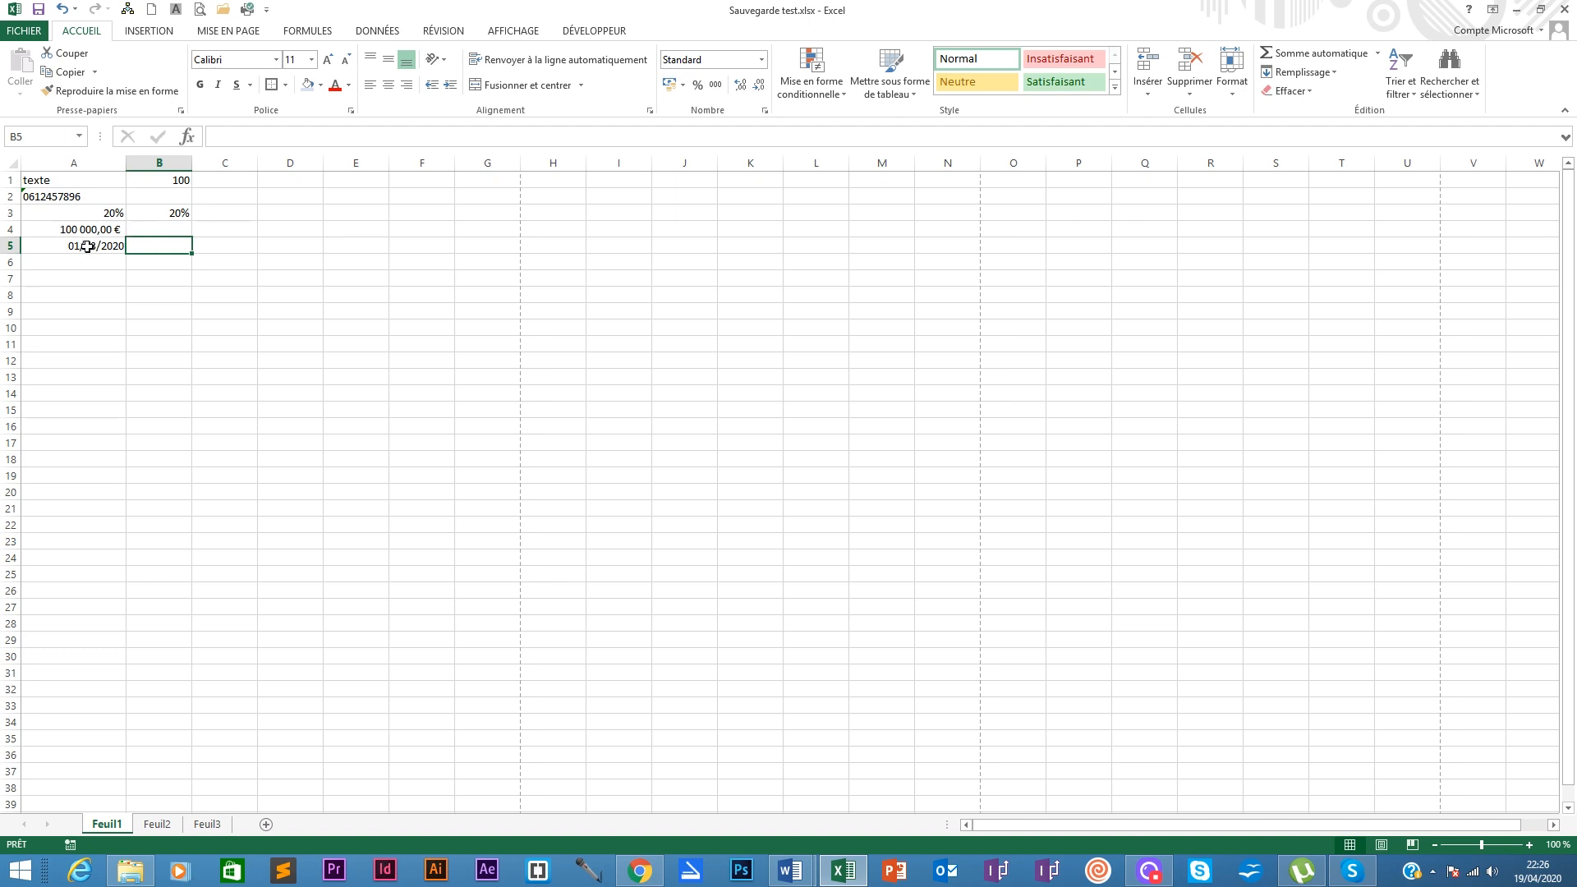
click(87, 245)
click(152, 248)
click(79, 249)
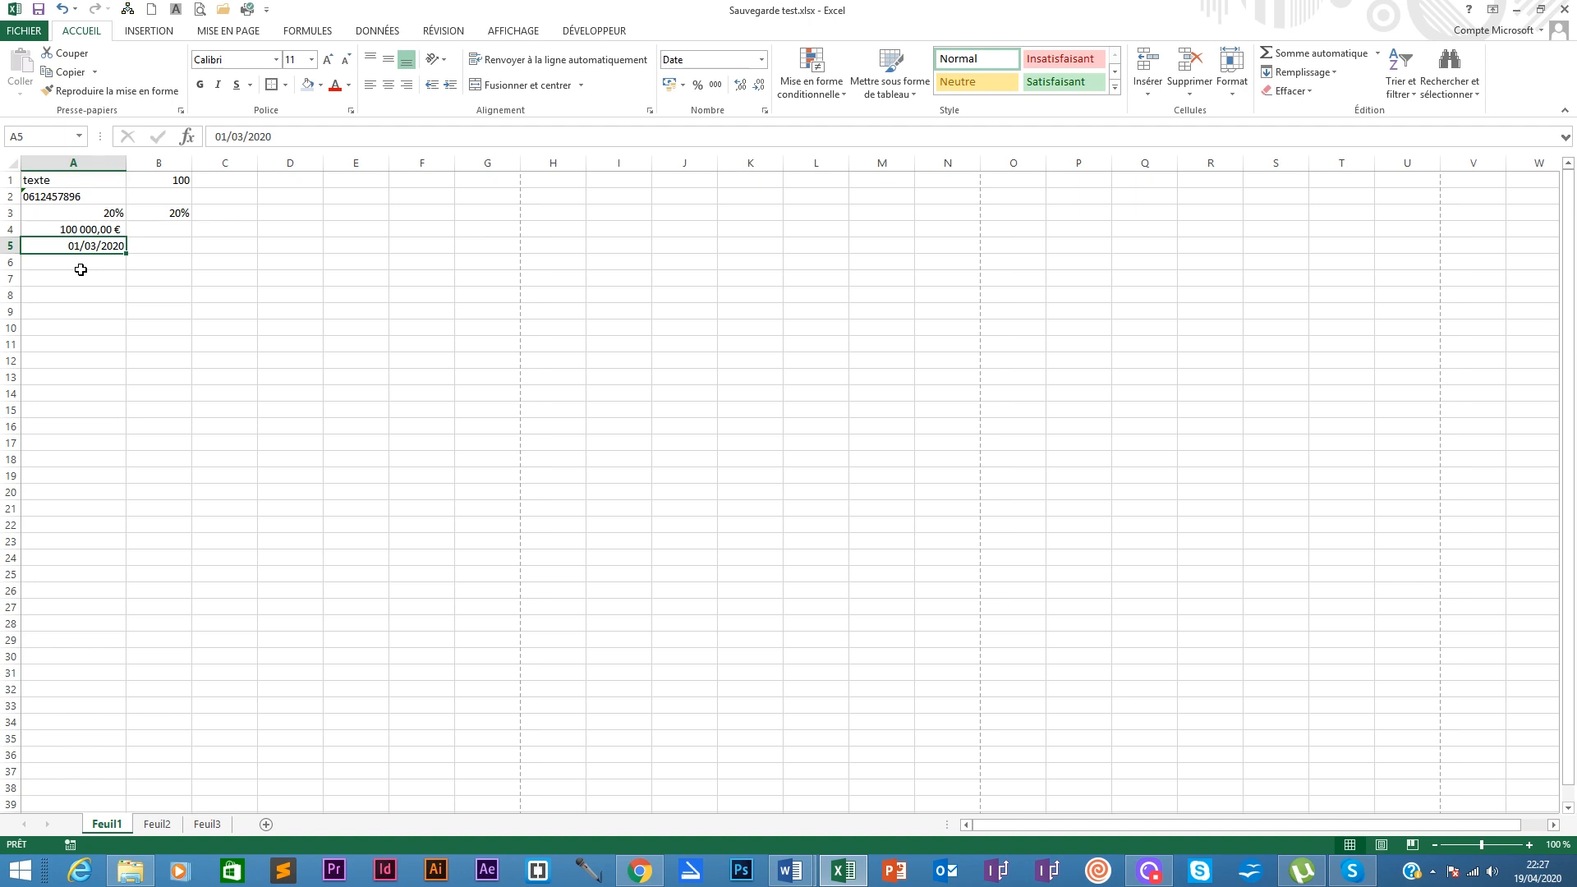
Step: Enter 1 in B5 and format it as Date courte, showing 01/01/1900
click(152, 245)
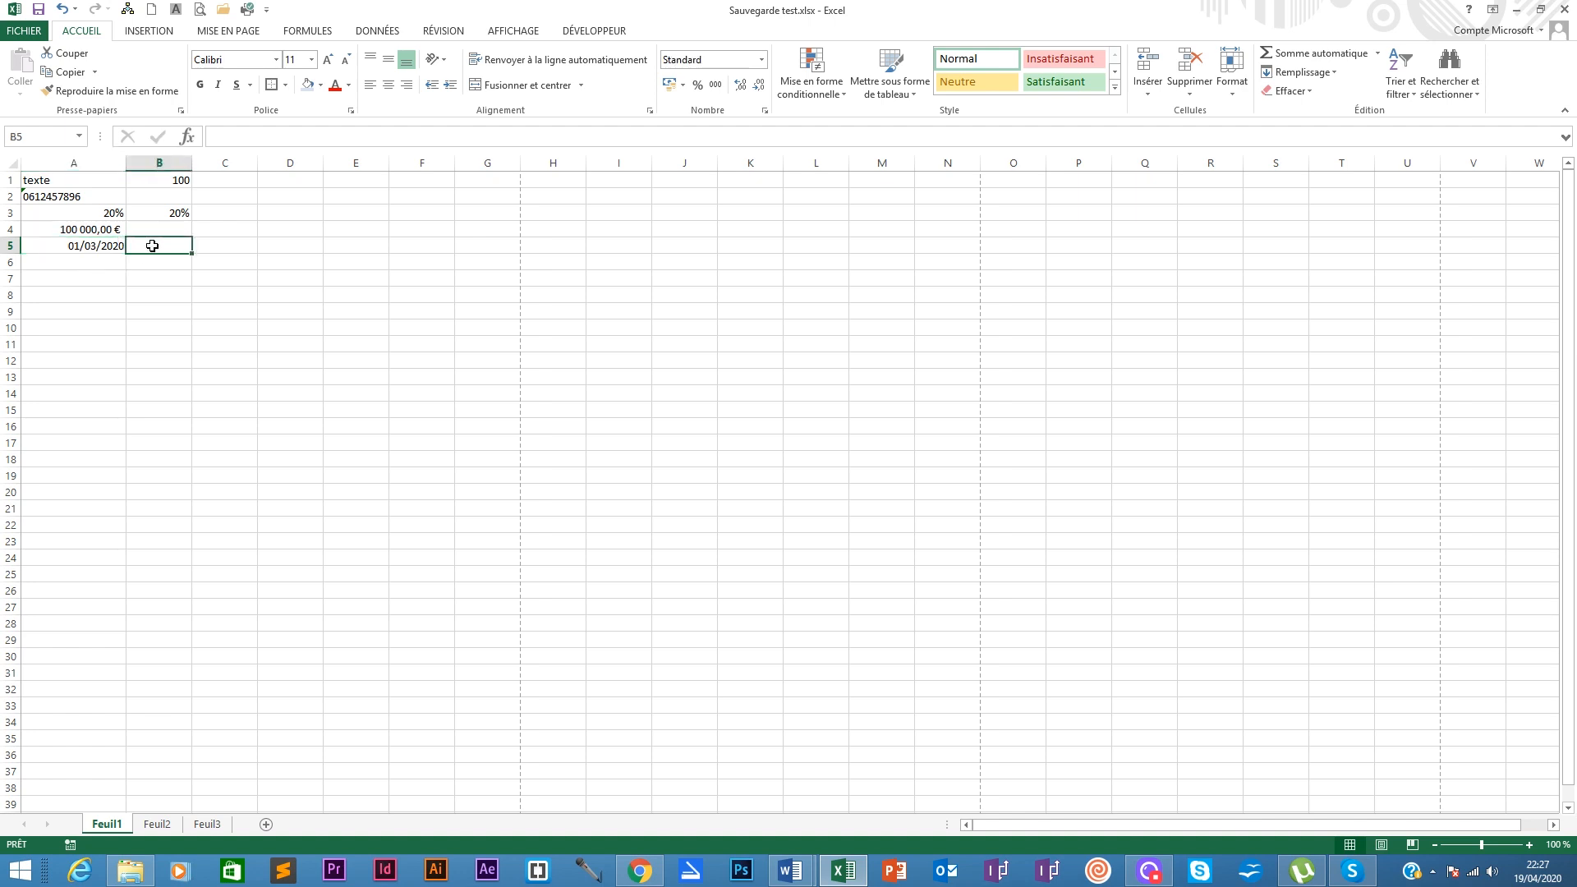
text(1)
key(Tab)
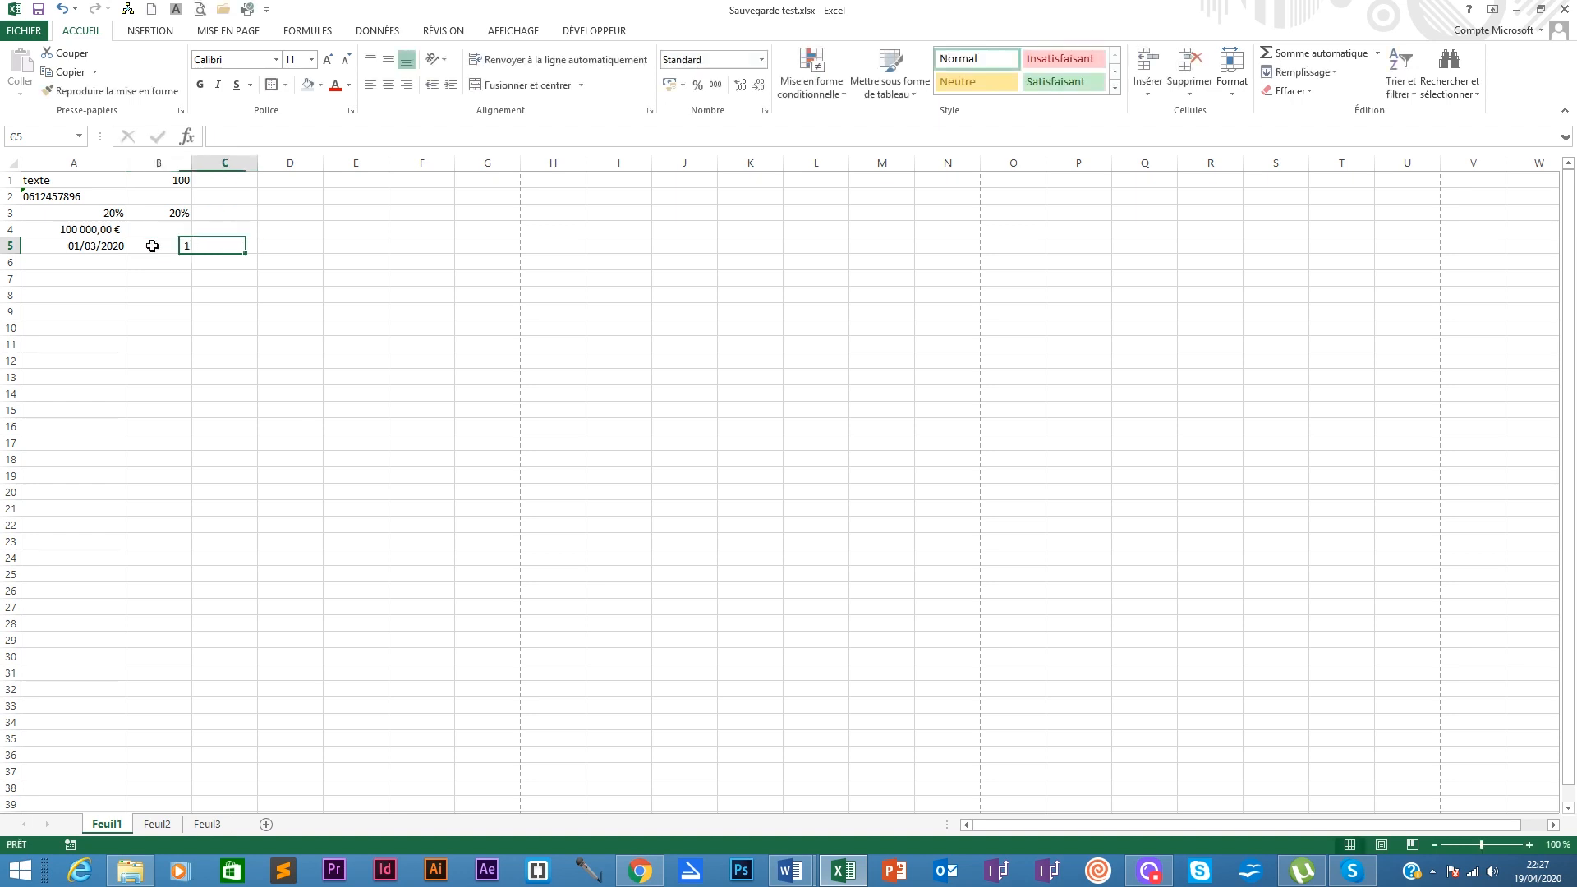
click(152, 246)
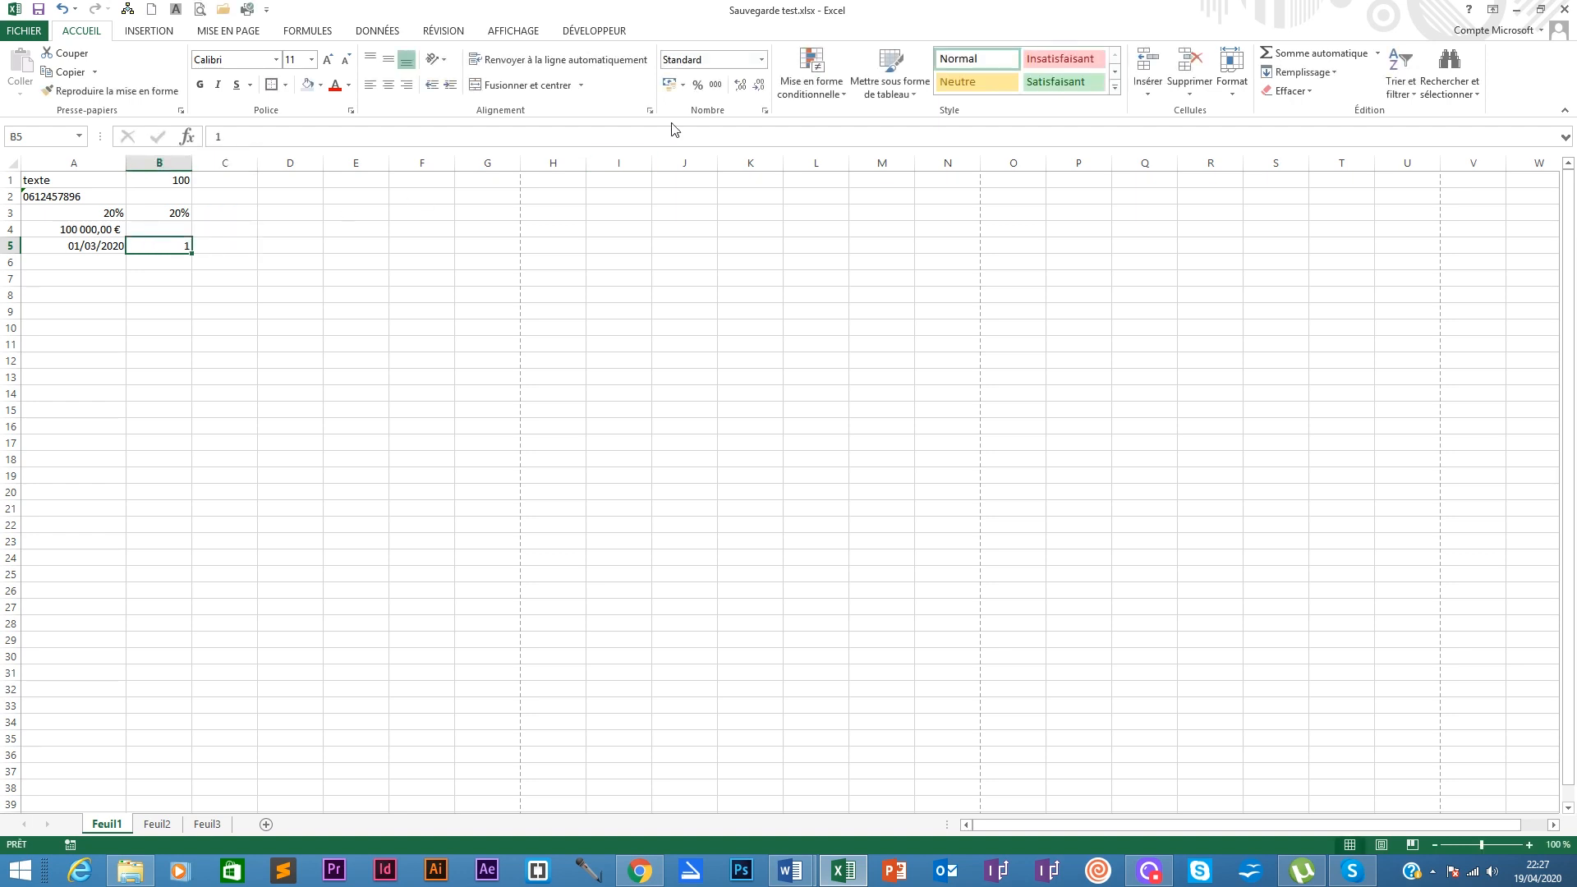
click(762, 60)
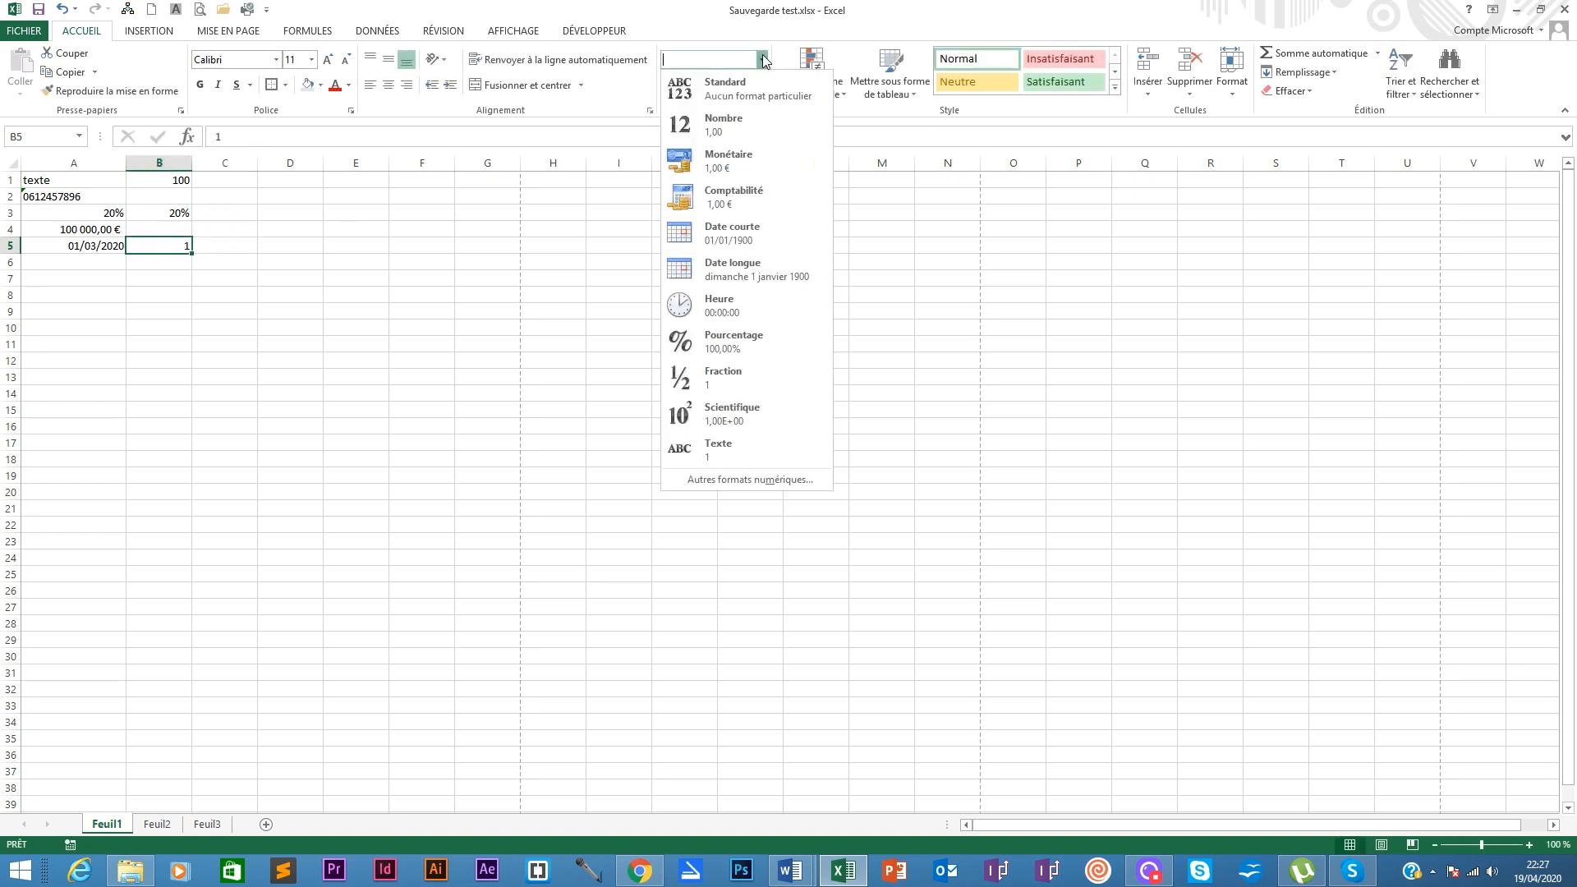
click(726, 239)
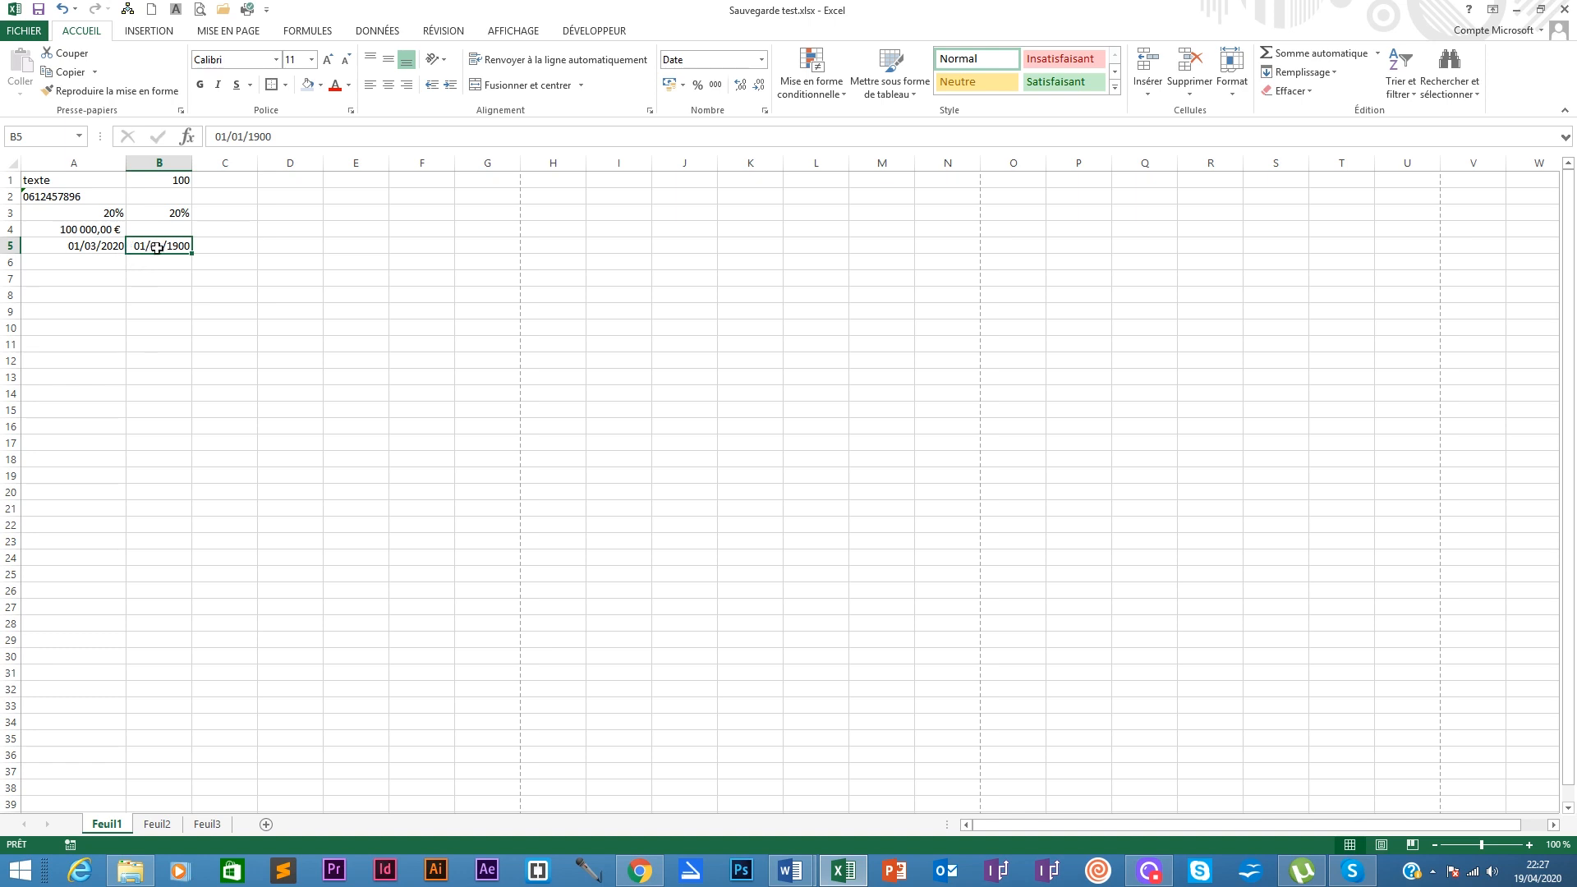
Step: Enter 15 in C5 and format it as Date courte, showing 15/01/1900
click(222, 246)
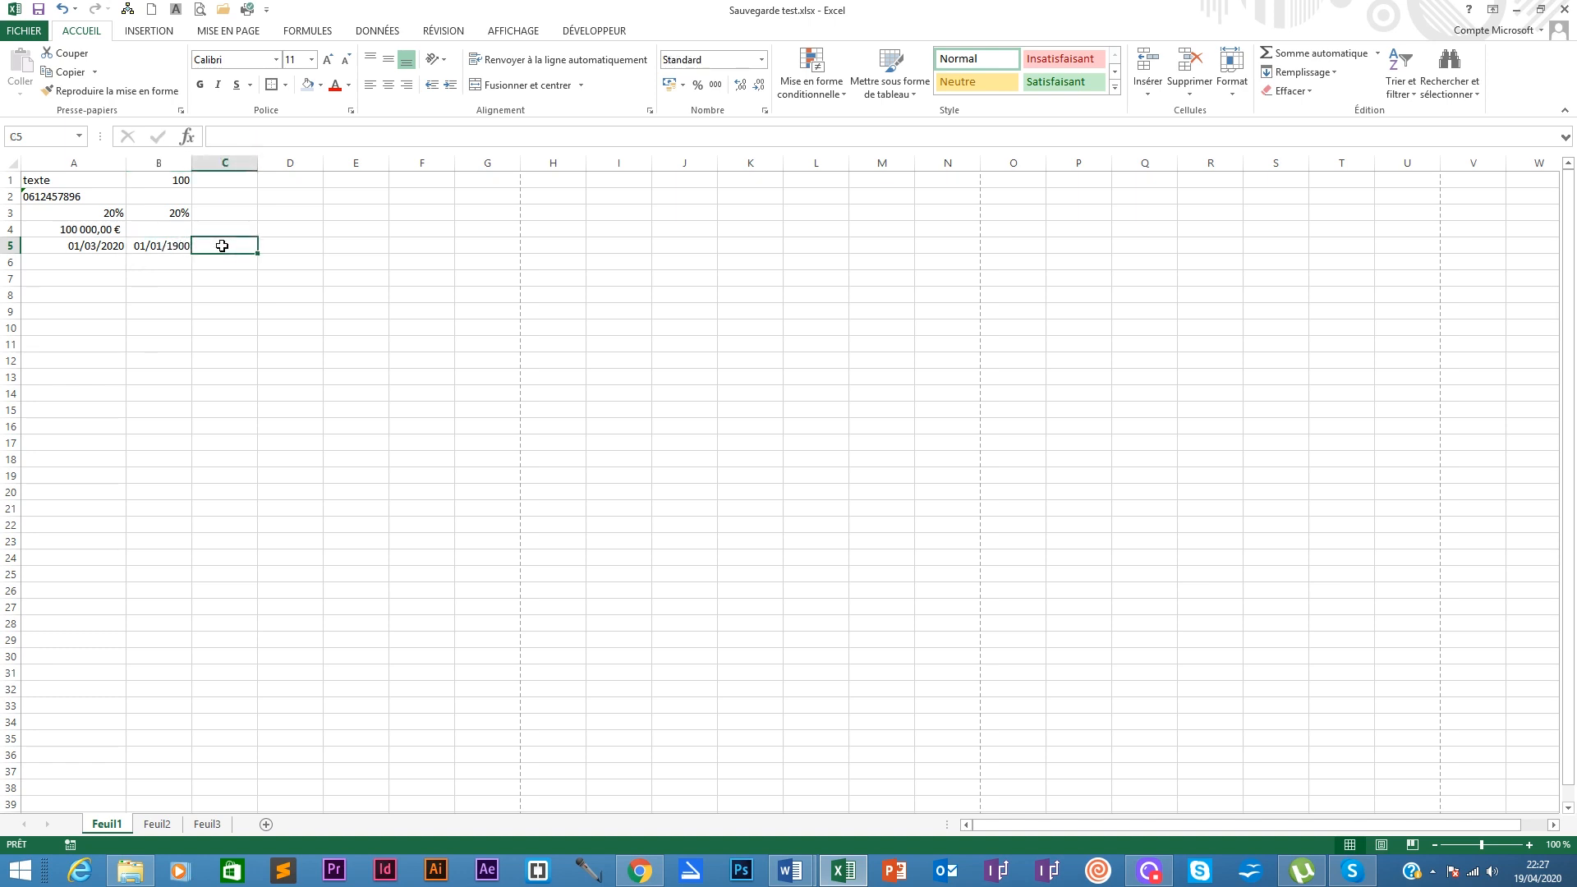
text(15)
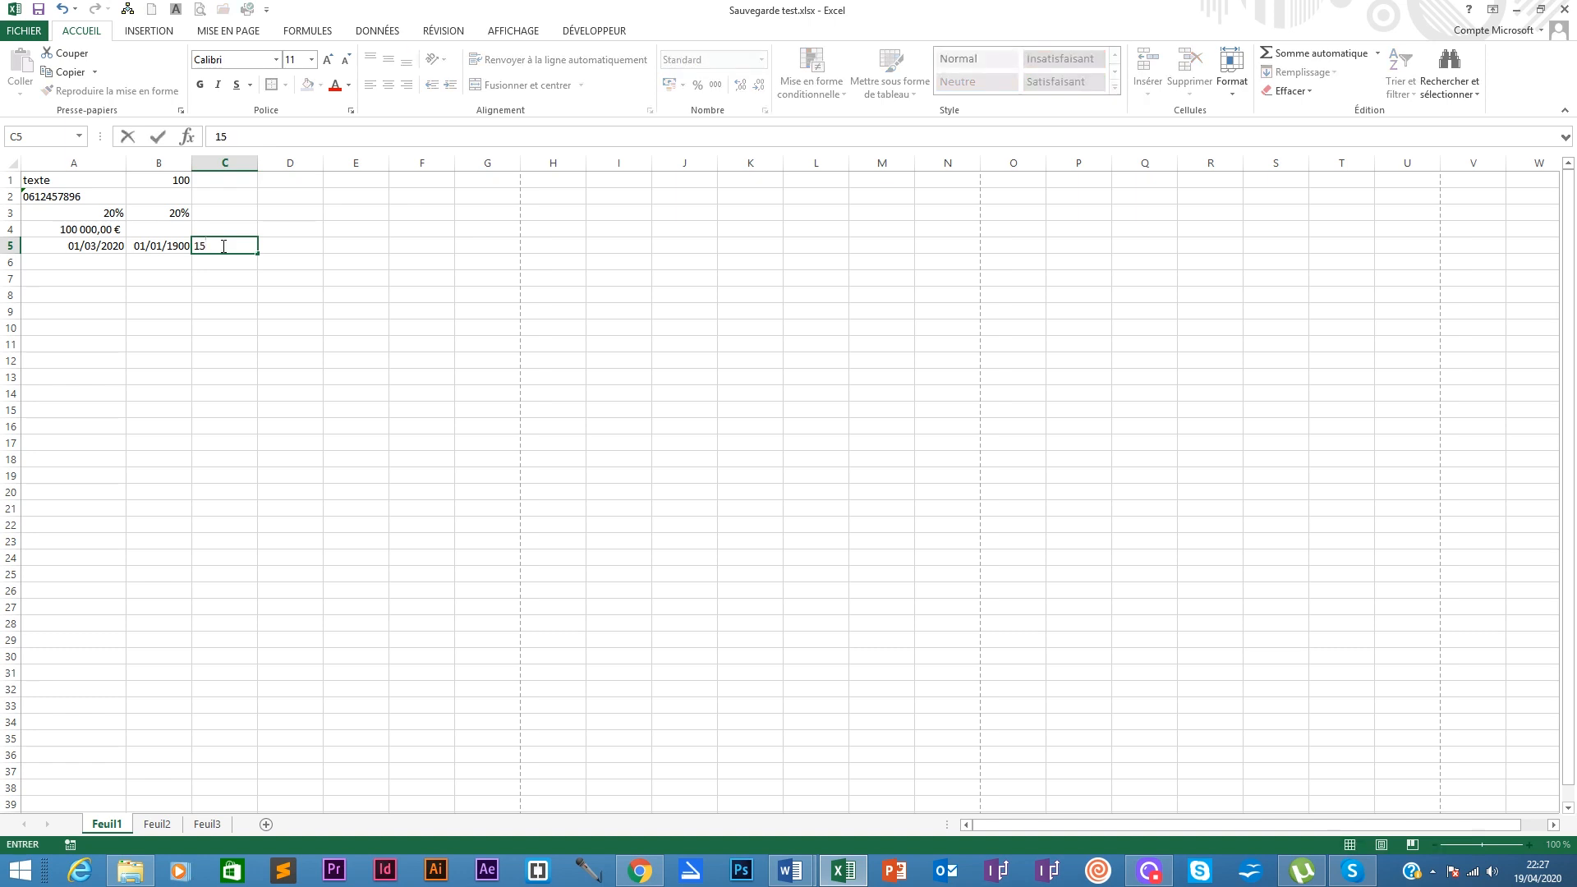
key(Return)
click(222, 246)
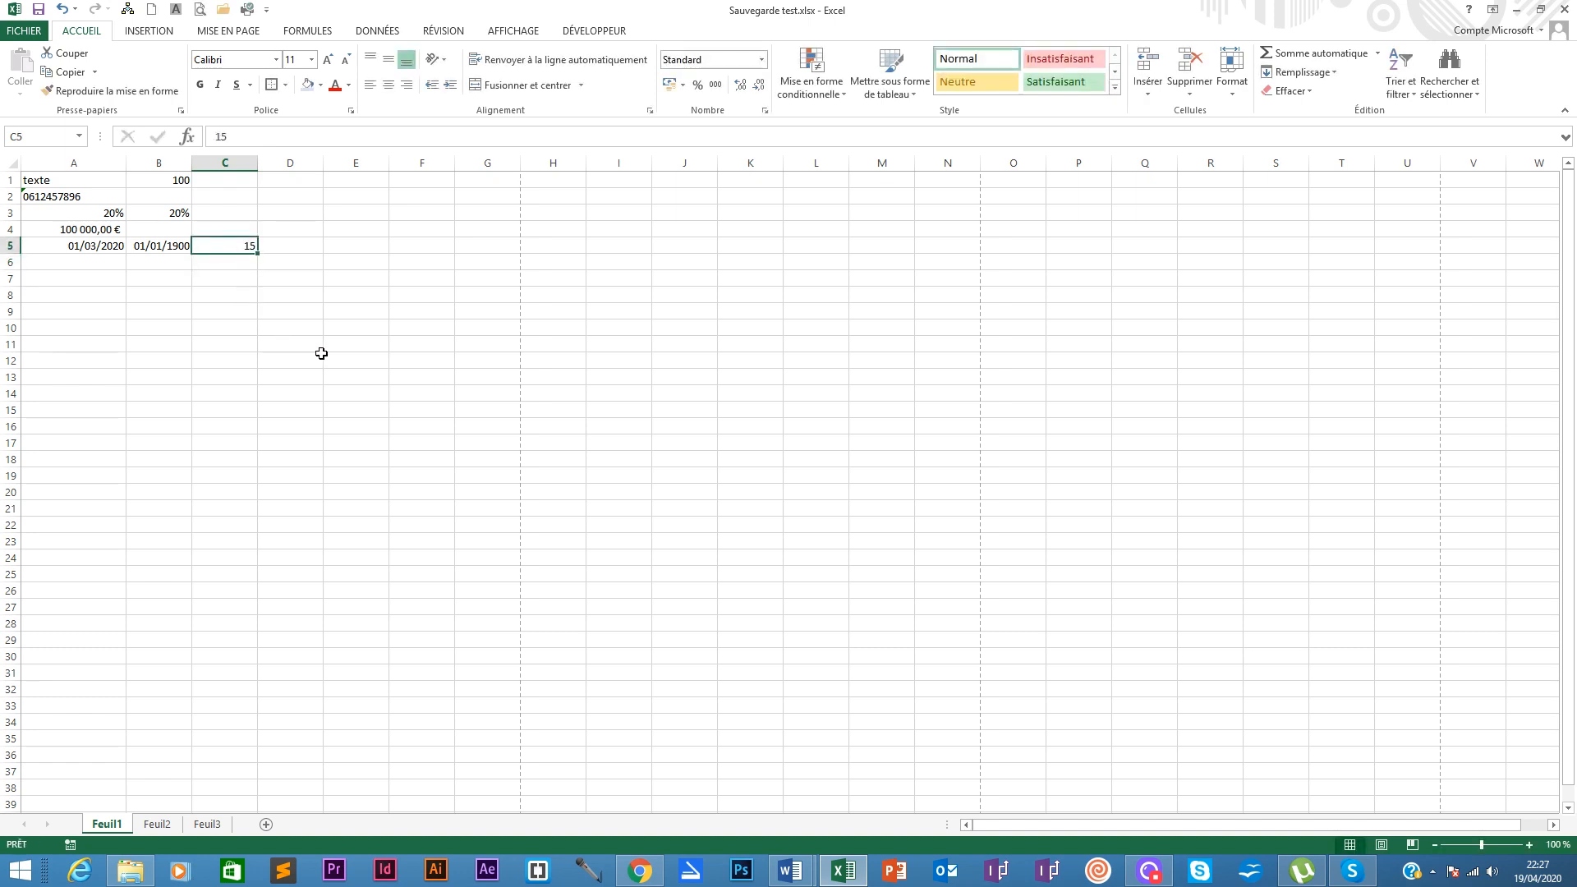
click(761, 59)
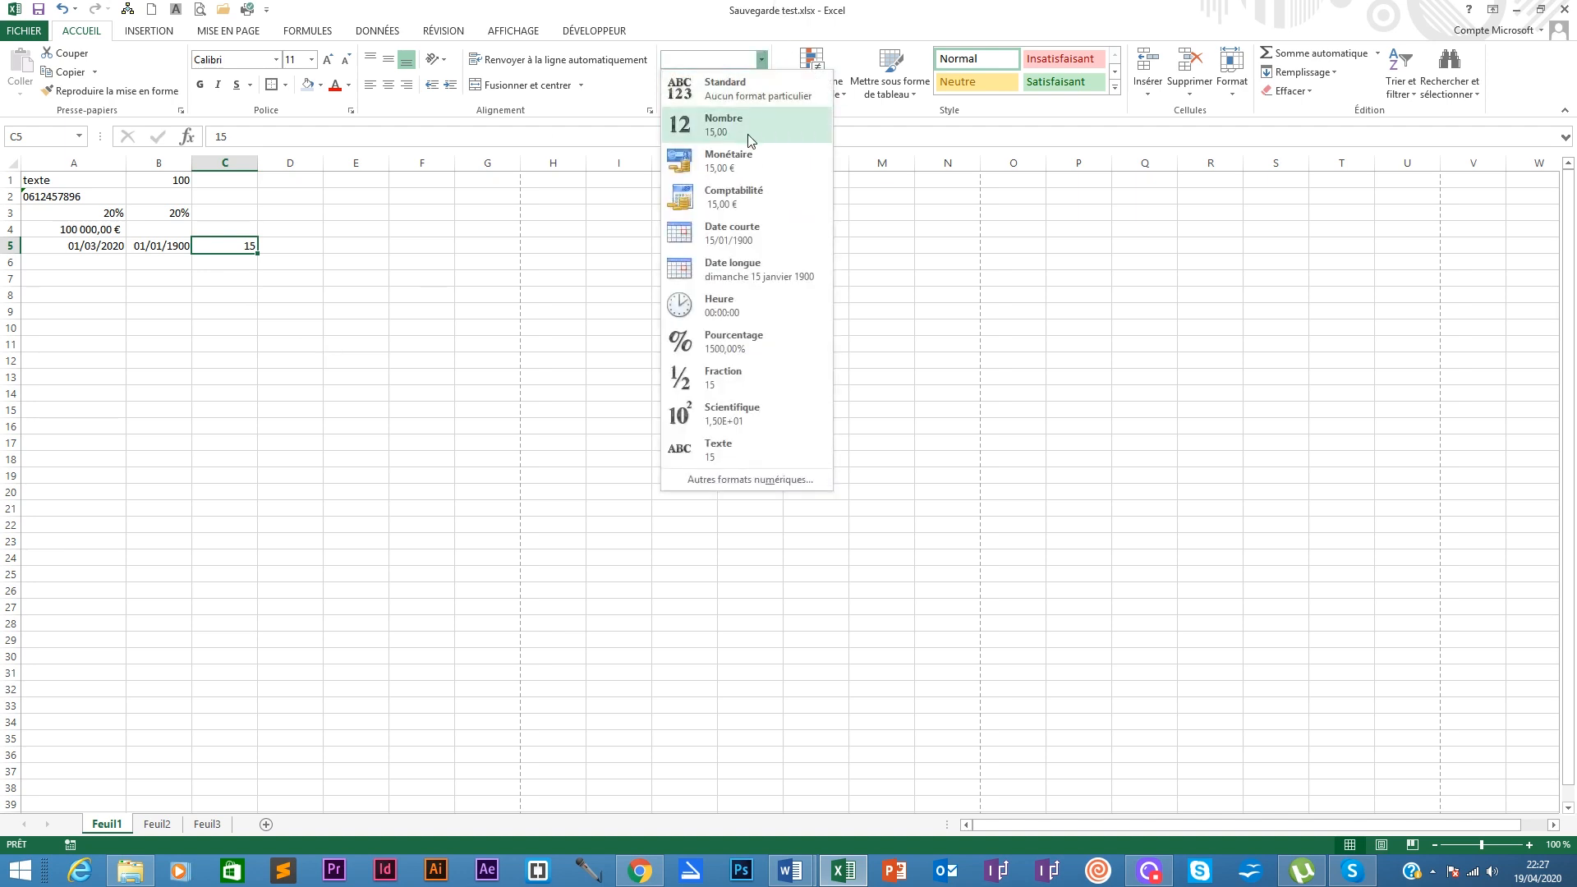
click(746, 237)
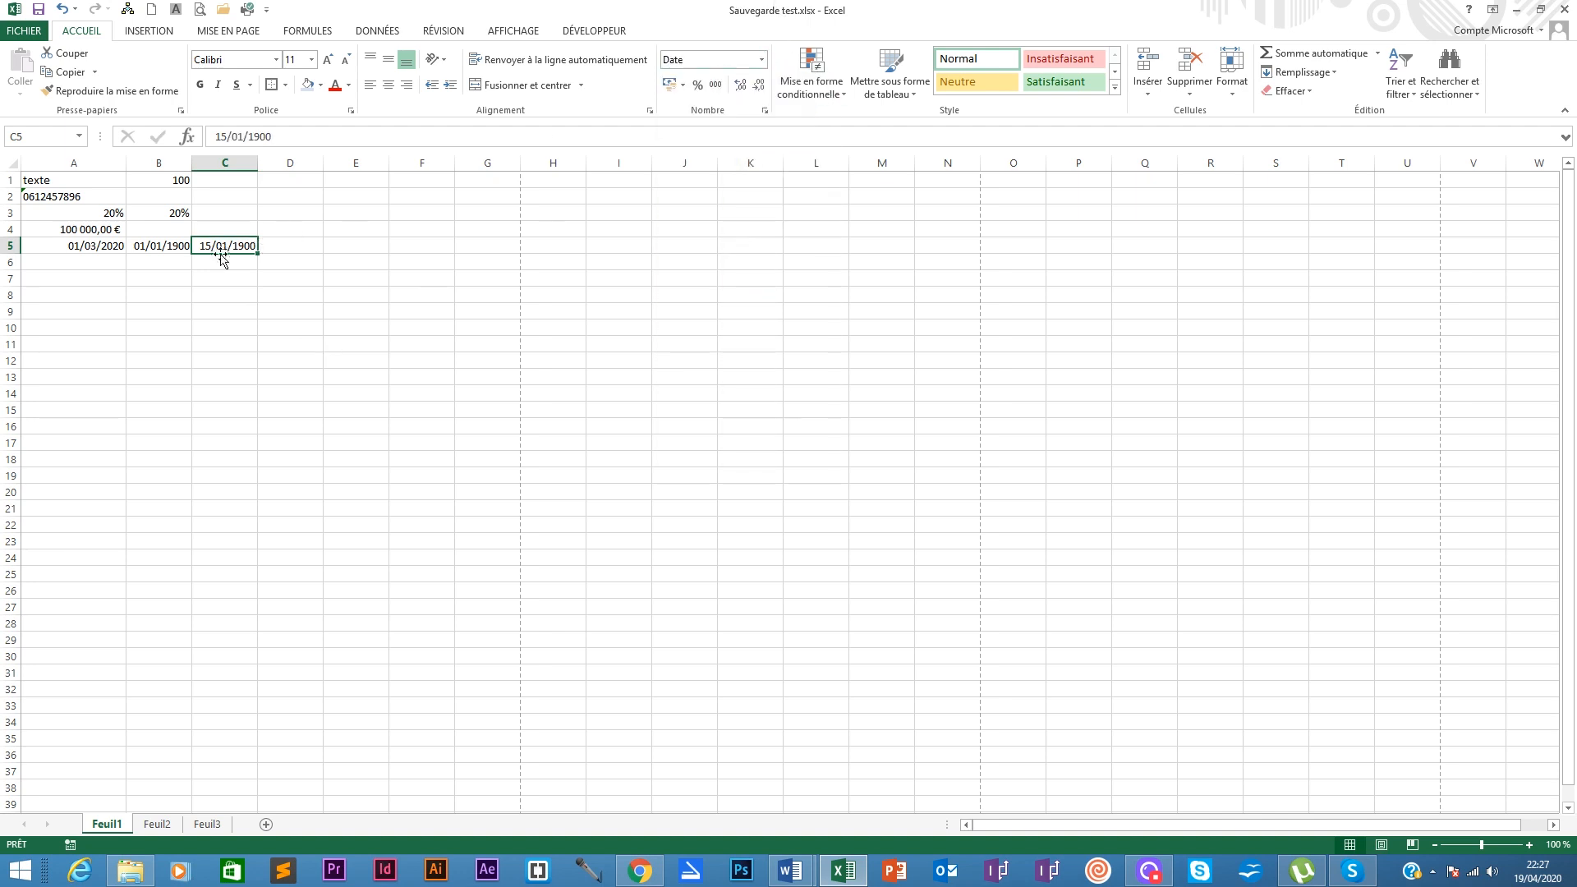
click(91, 245)
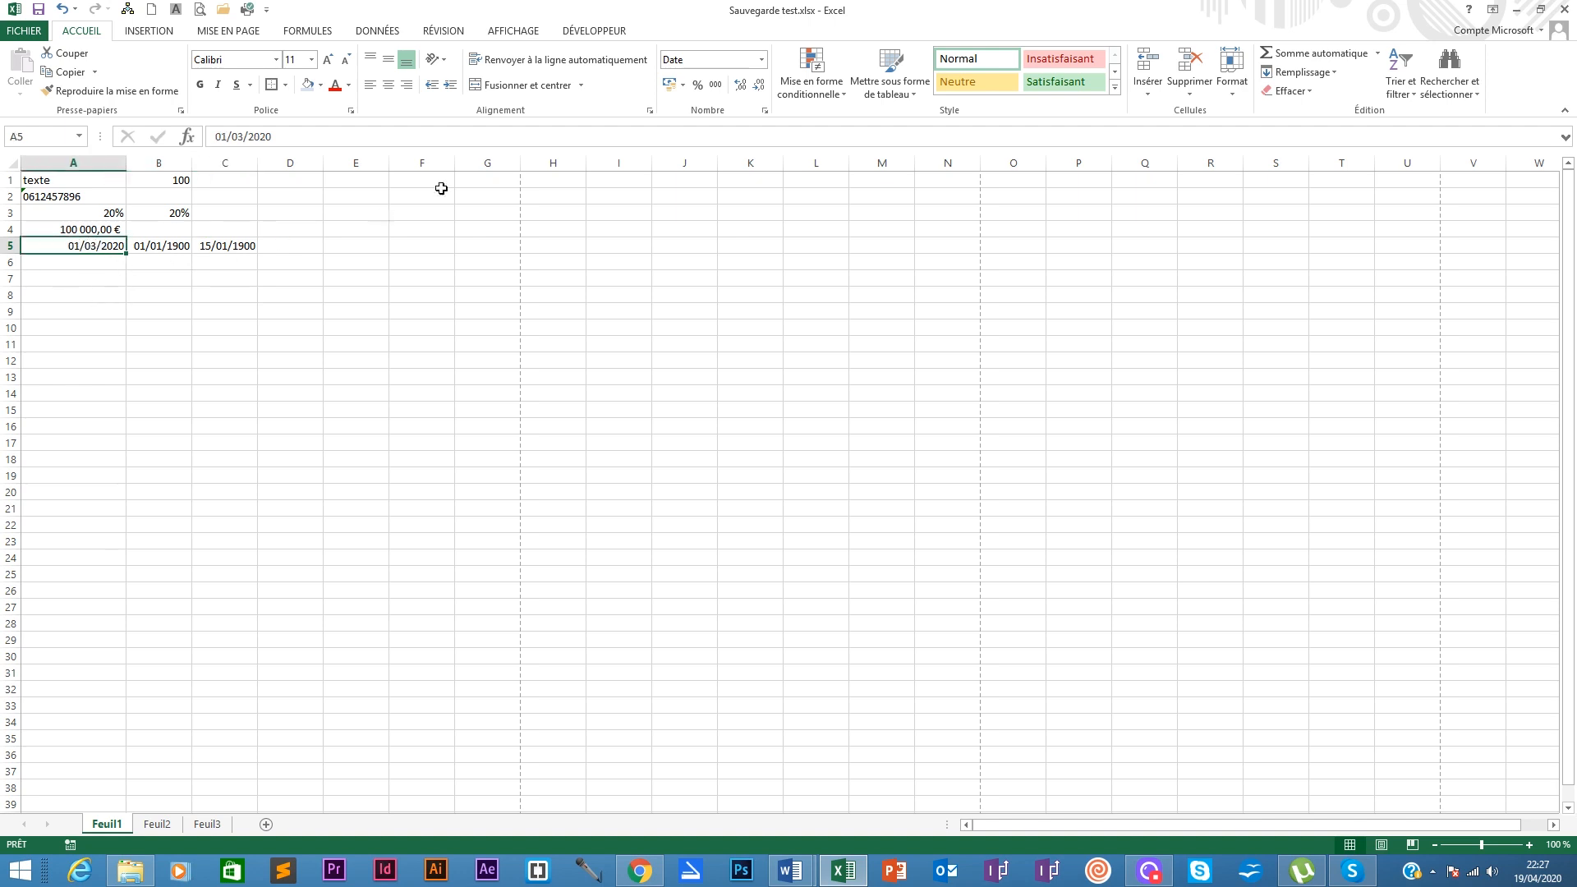
Step: Switch A5 to Standard to reveal 43891, then restore its Date courte display 01/03/2020
click(759, 60)
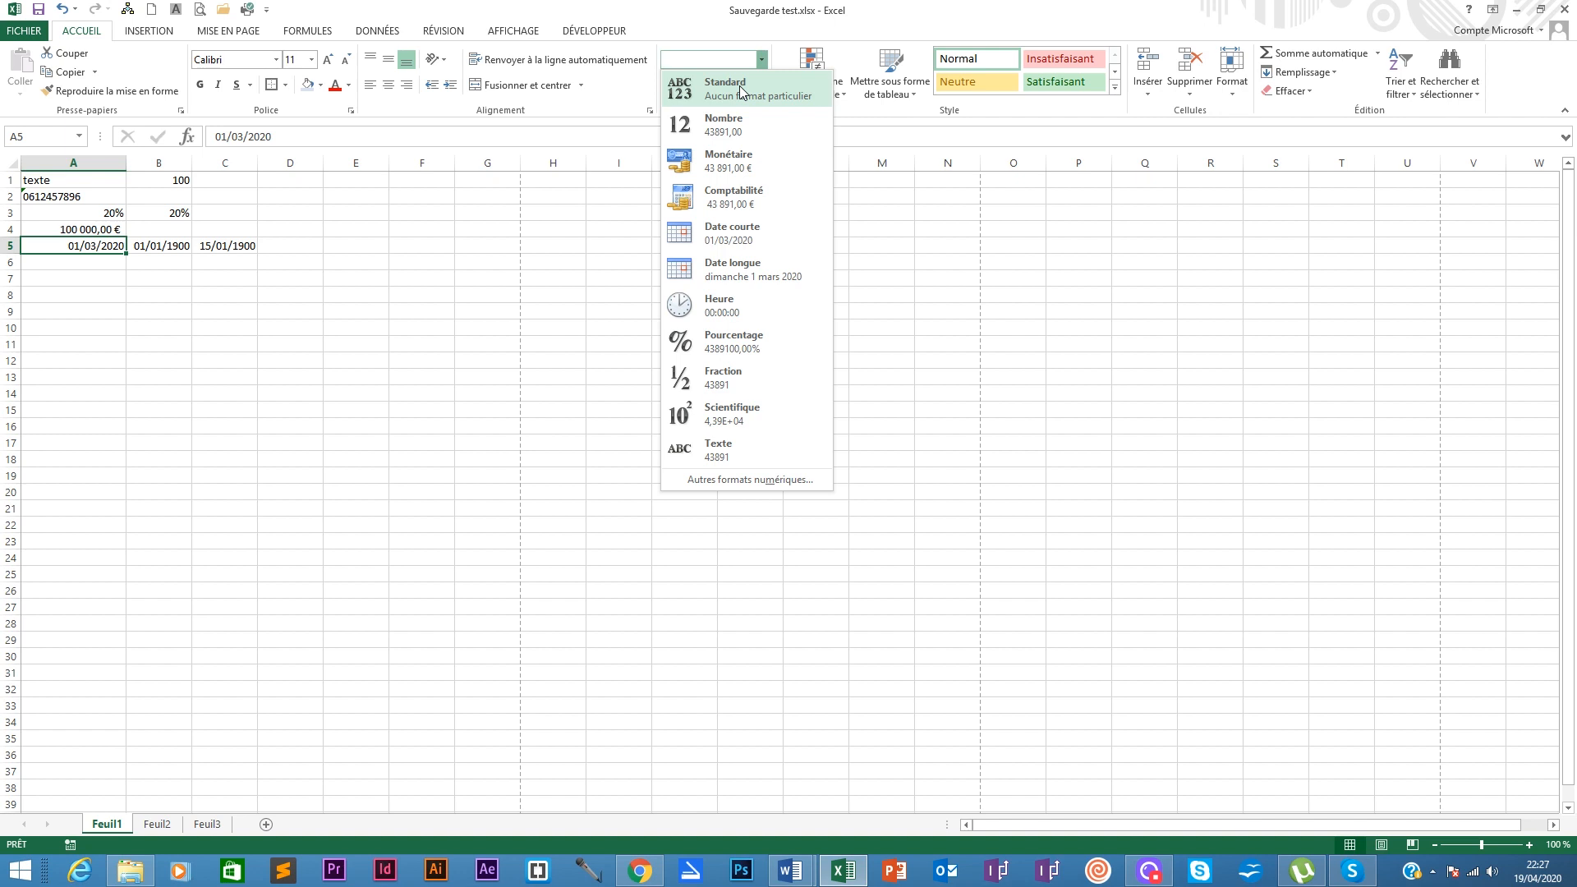
click(742, 90)
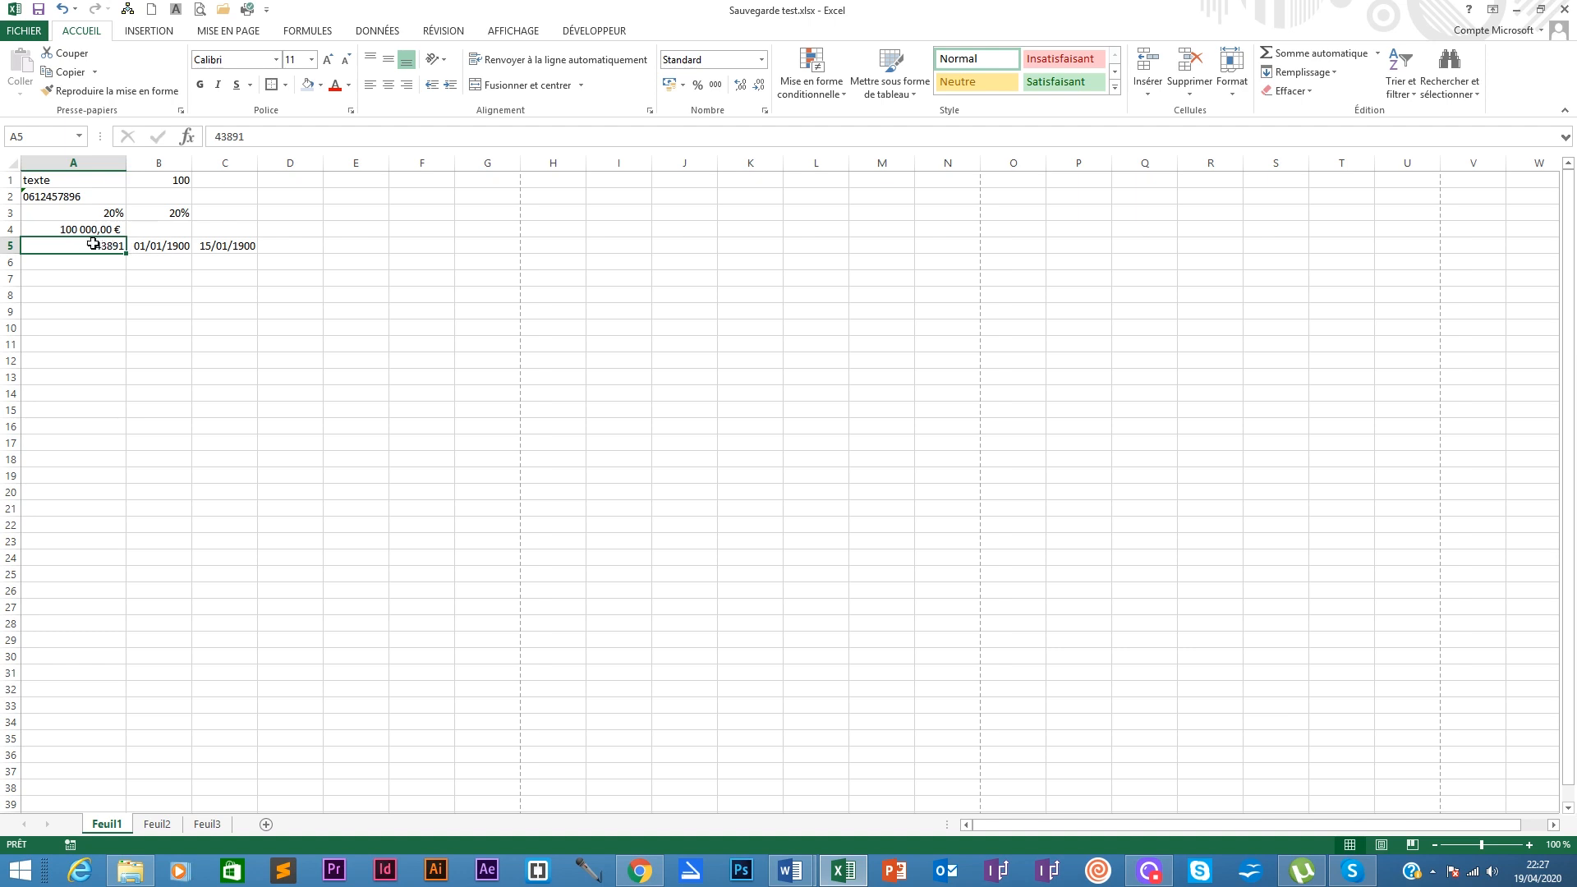
click(762, 60)
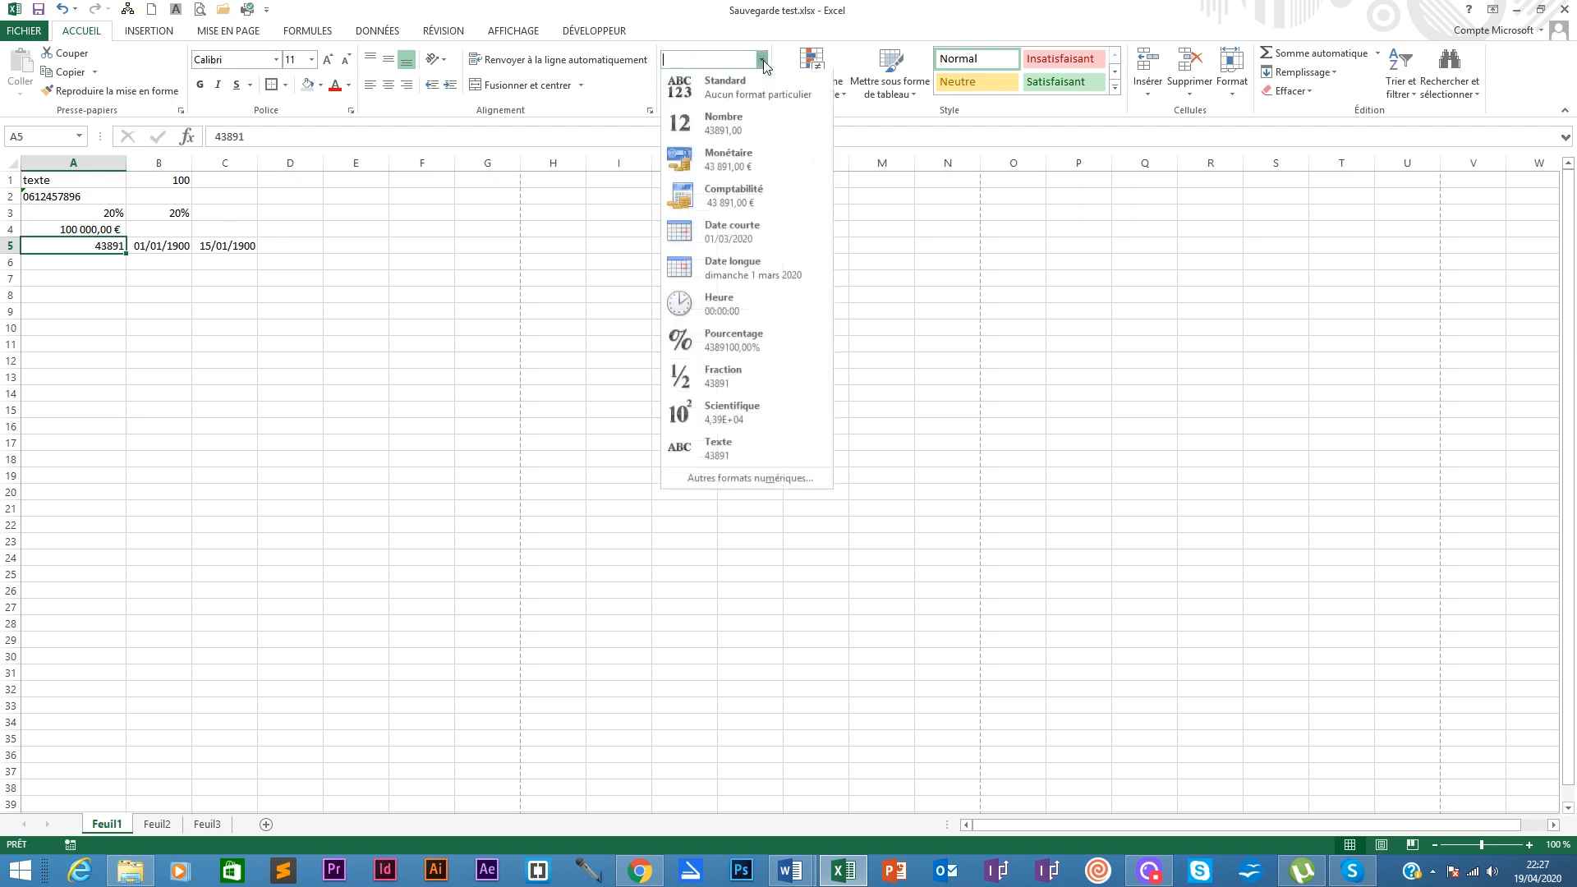
click(731, 233)
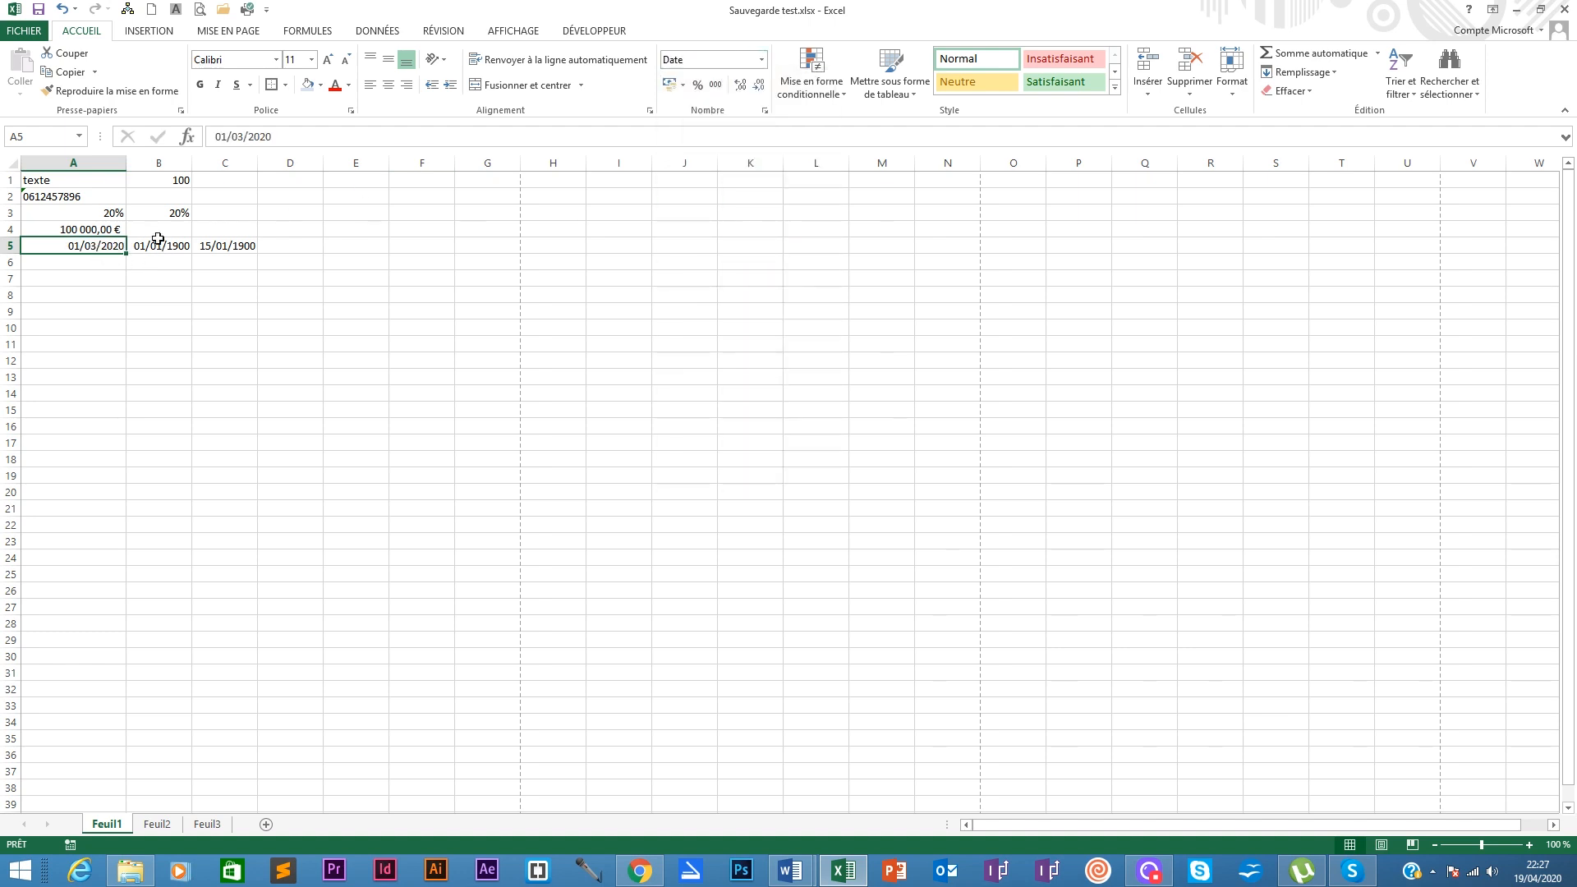
Step: Select B5:C5 to empty them, then return to the date in A5
click(179, 245)
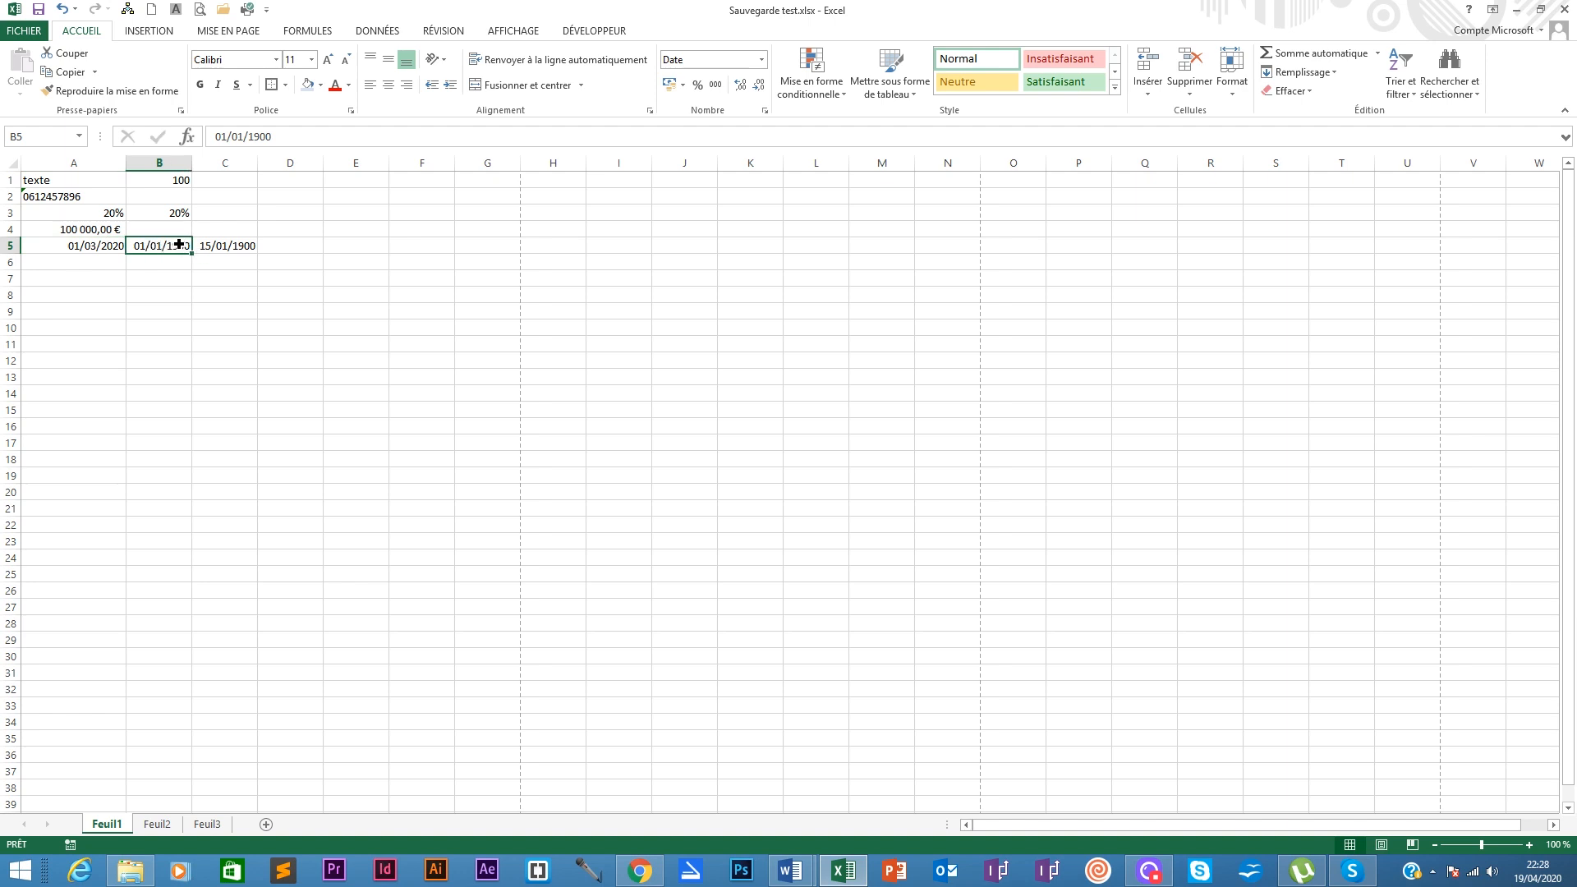
drag(179, 245, 243, 245)
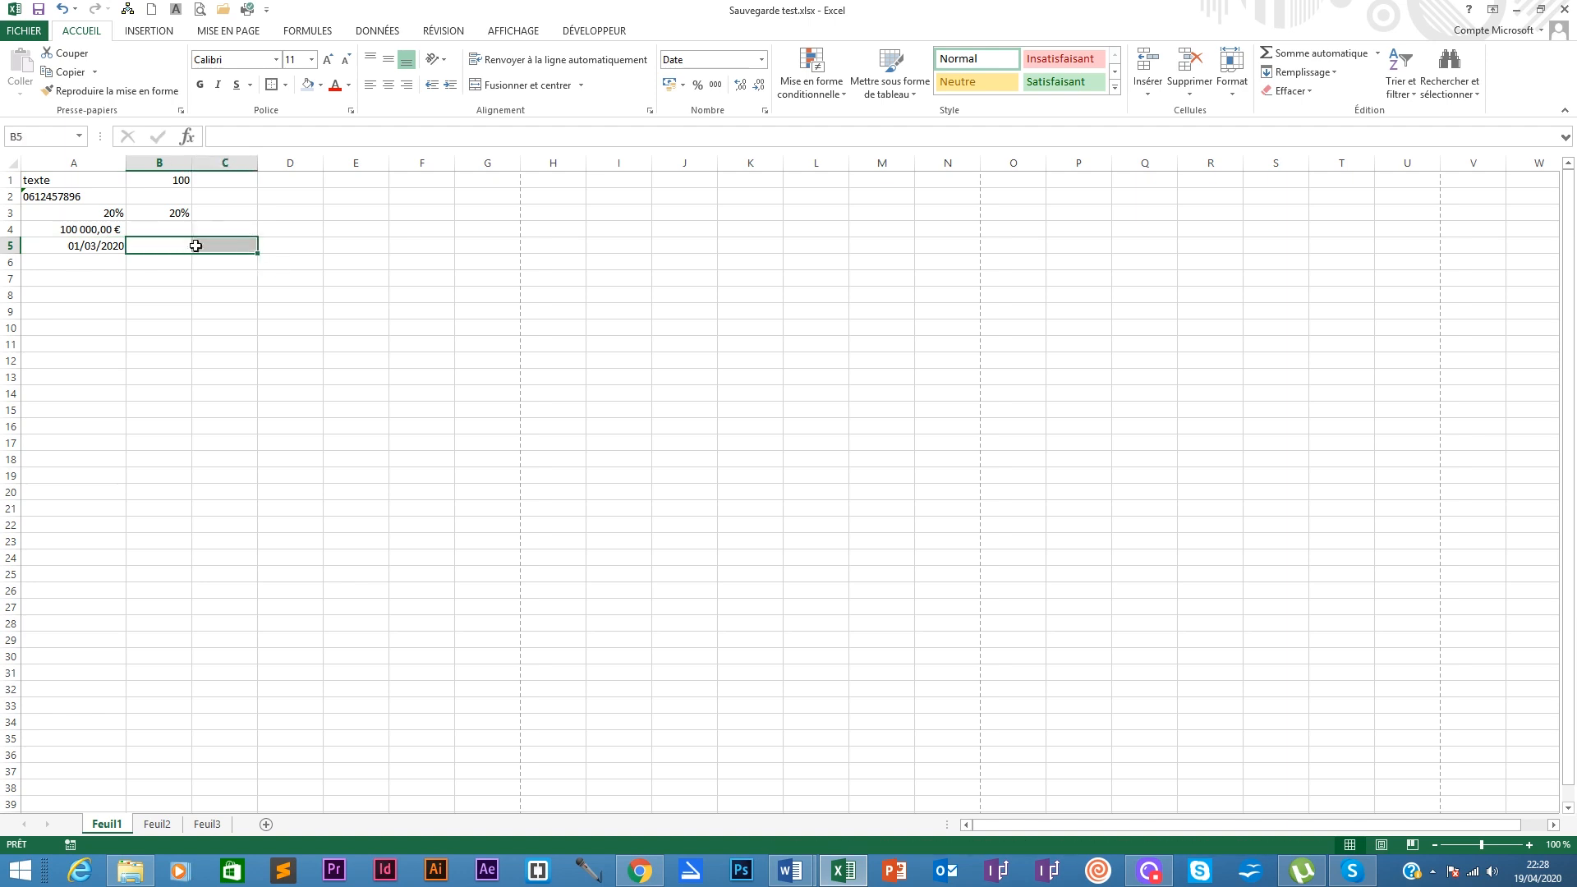
click(94, 249)
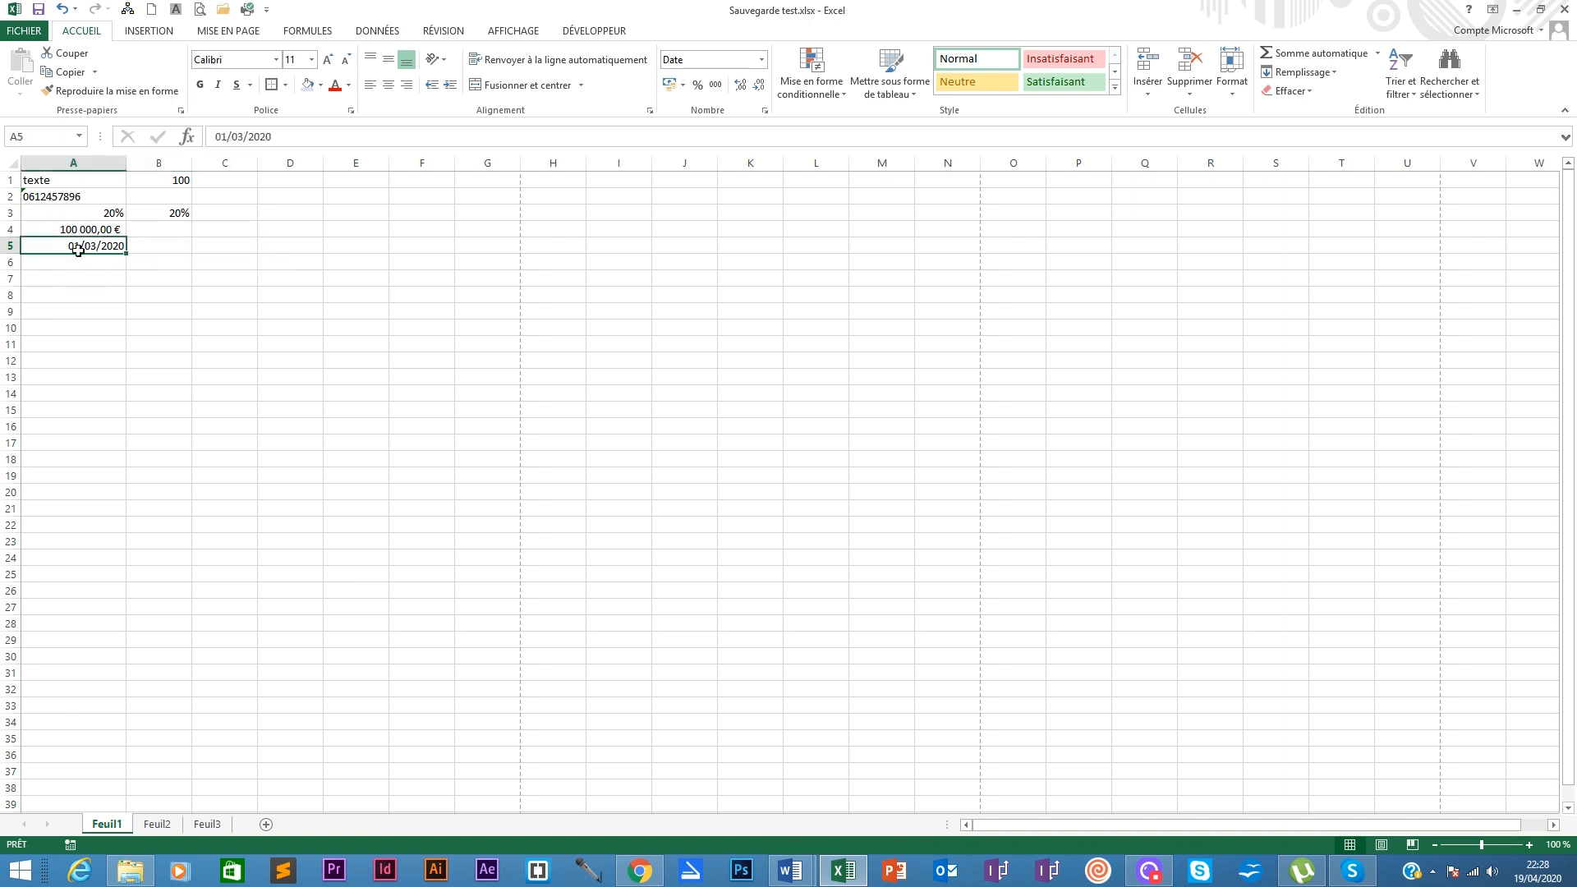
Step: Apply the long weekday date type (*mercredi 14 mars 2012) to A5 through Format de cellule
click(763, 61)
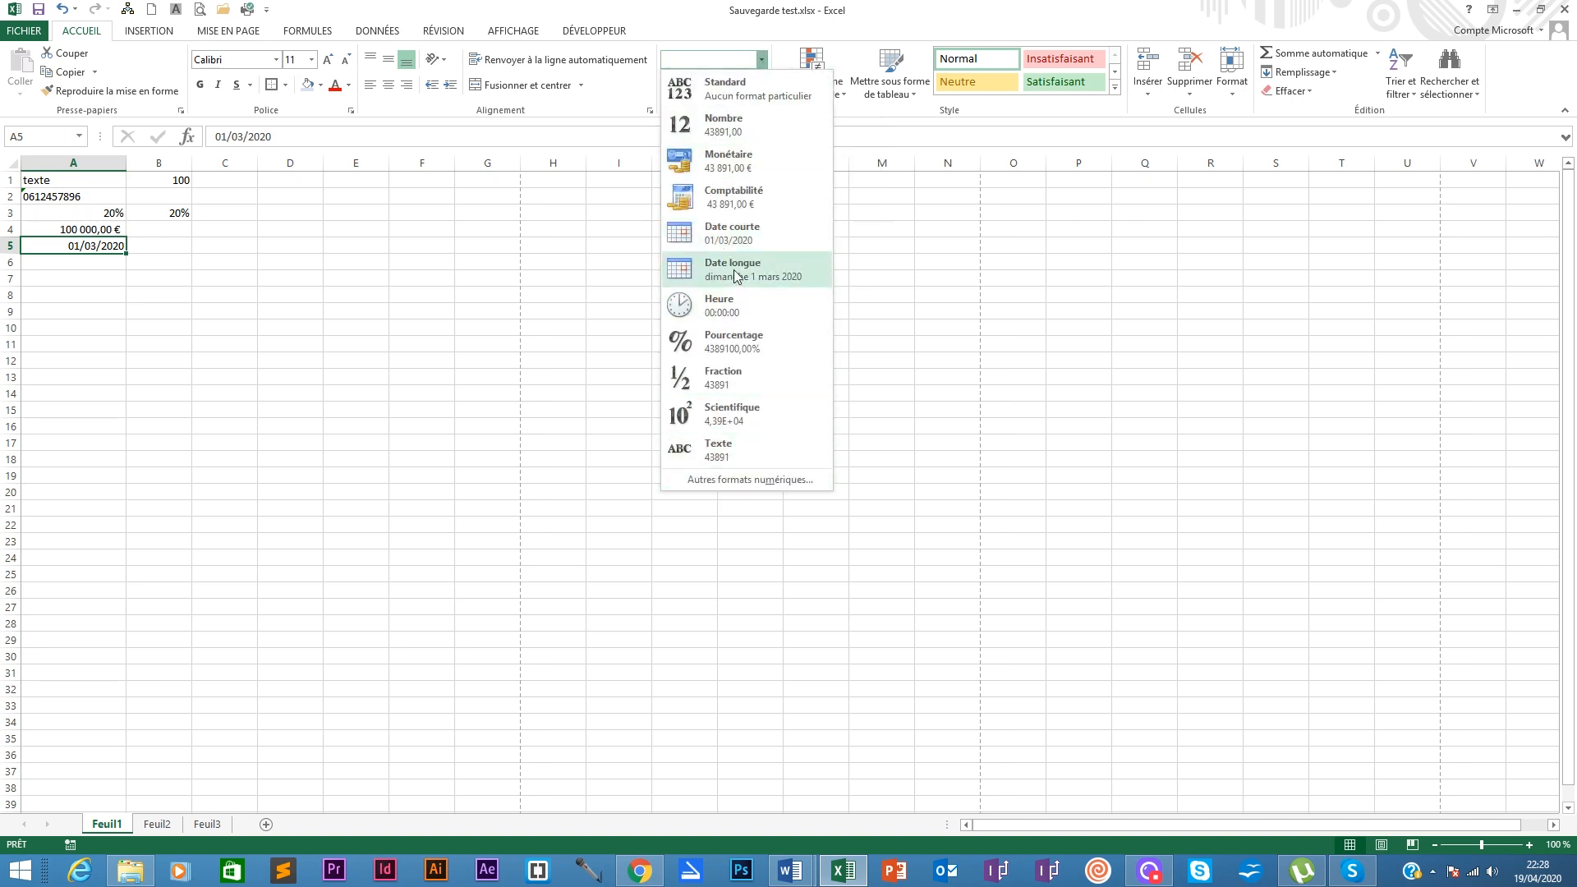
click(723, 480)
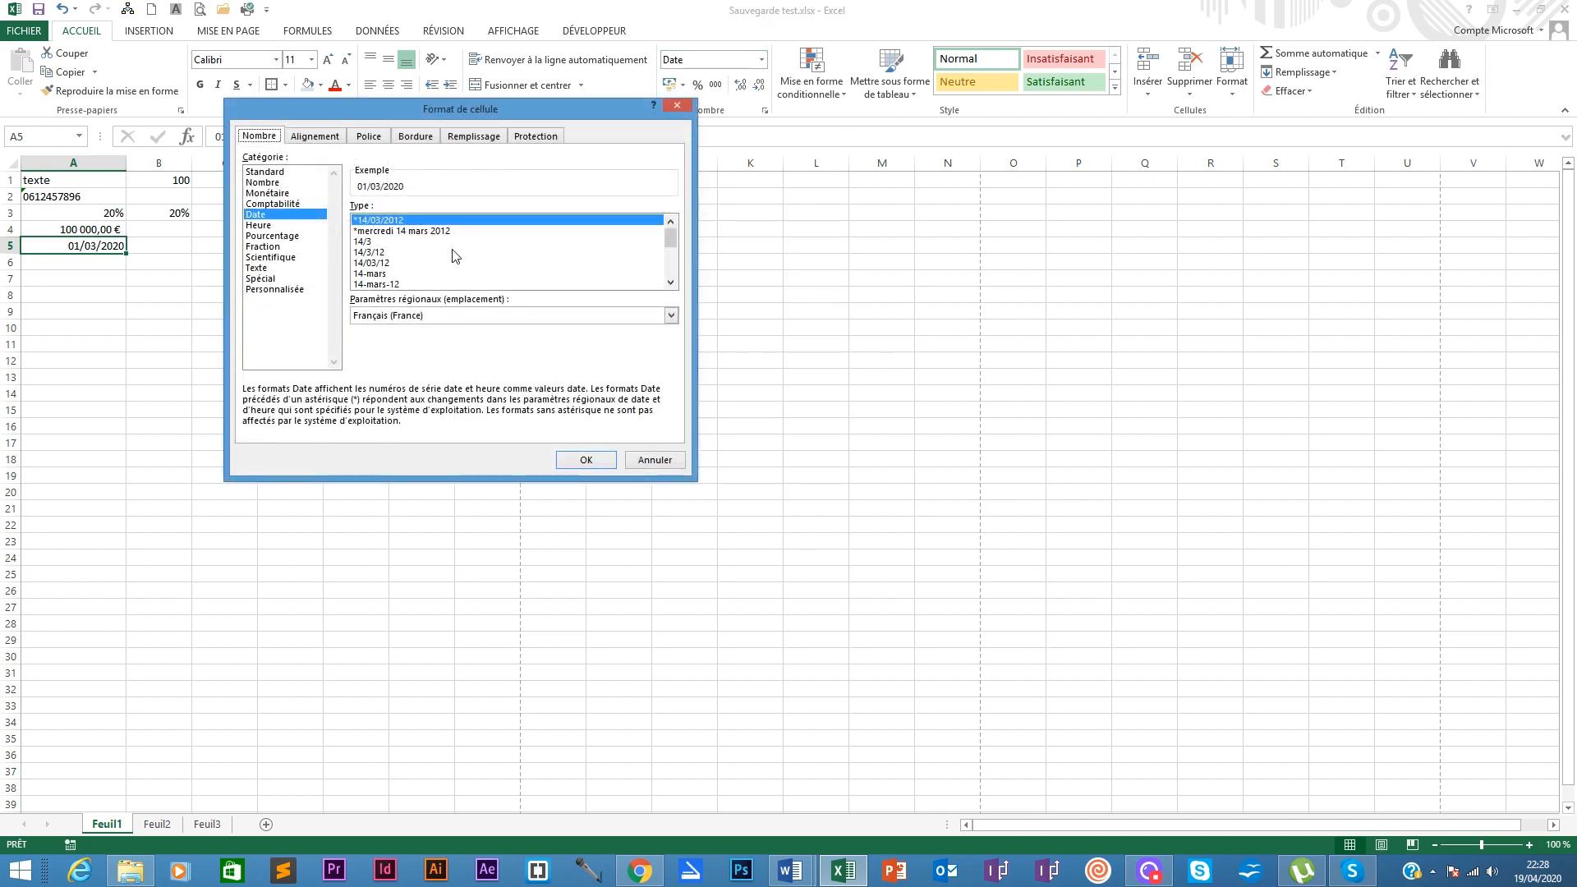
click(411, 232)
click(375, 242)
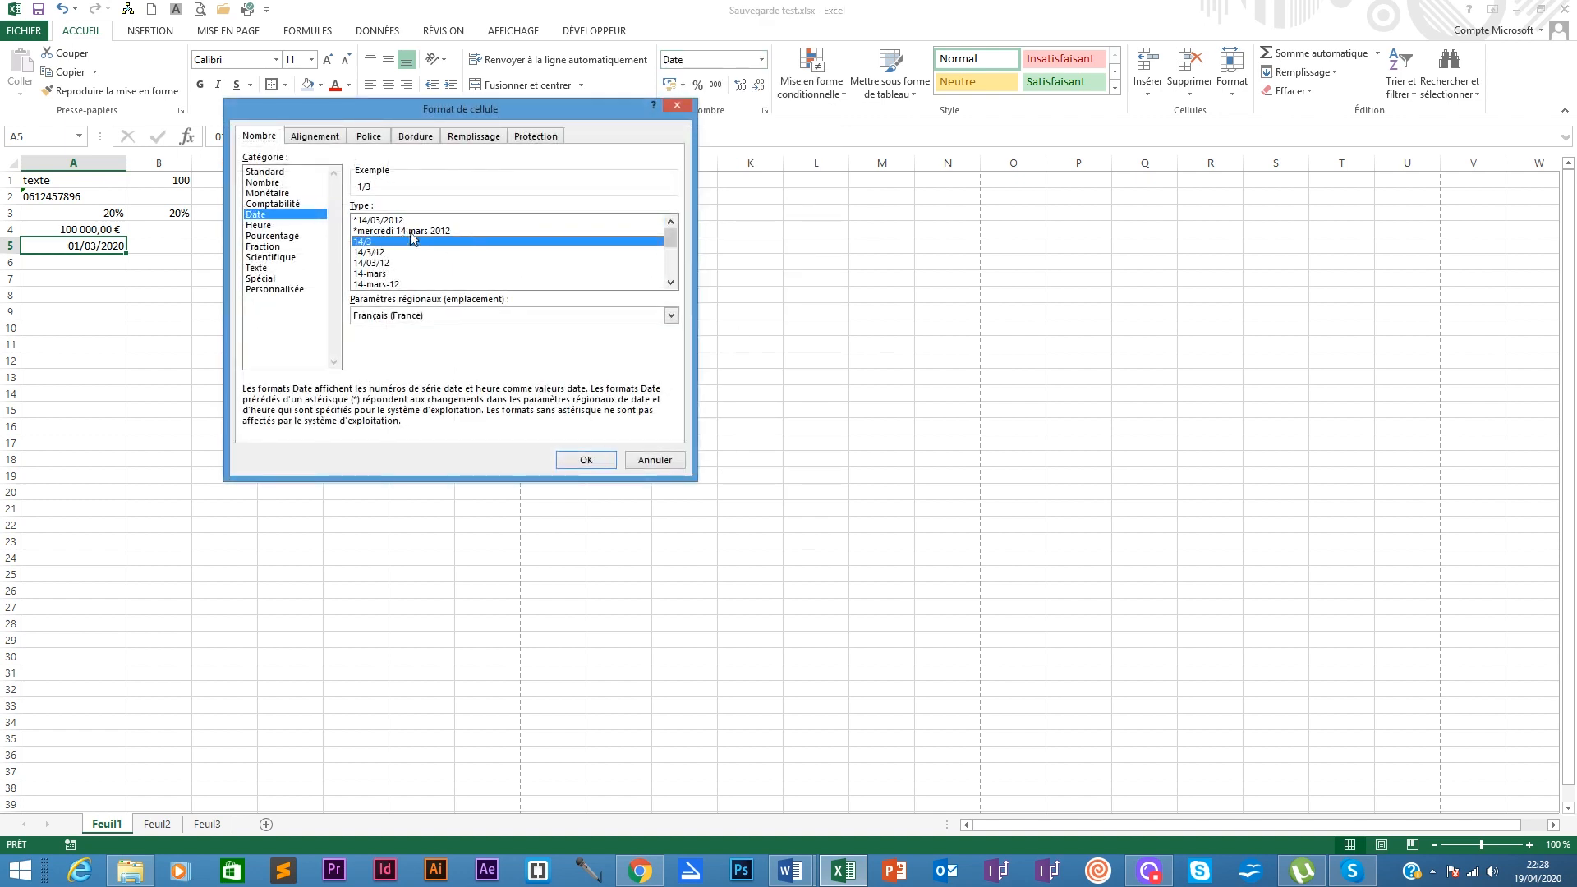
click(411, 233)
click(671, 282)
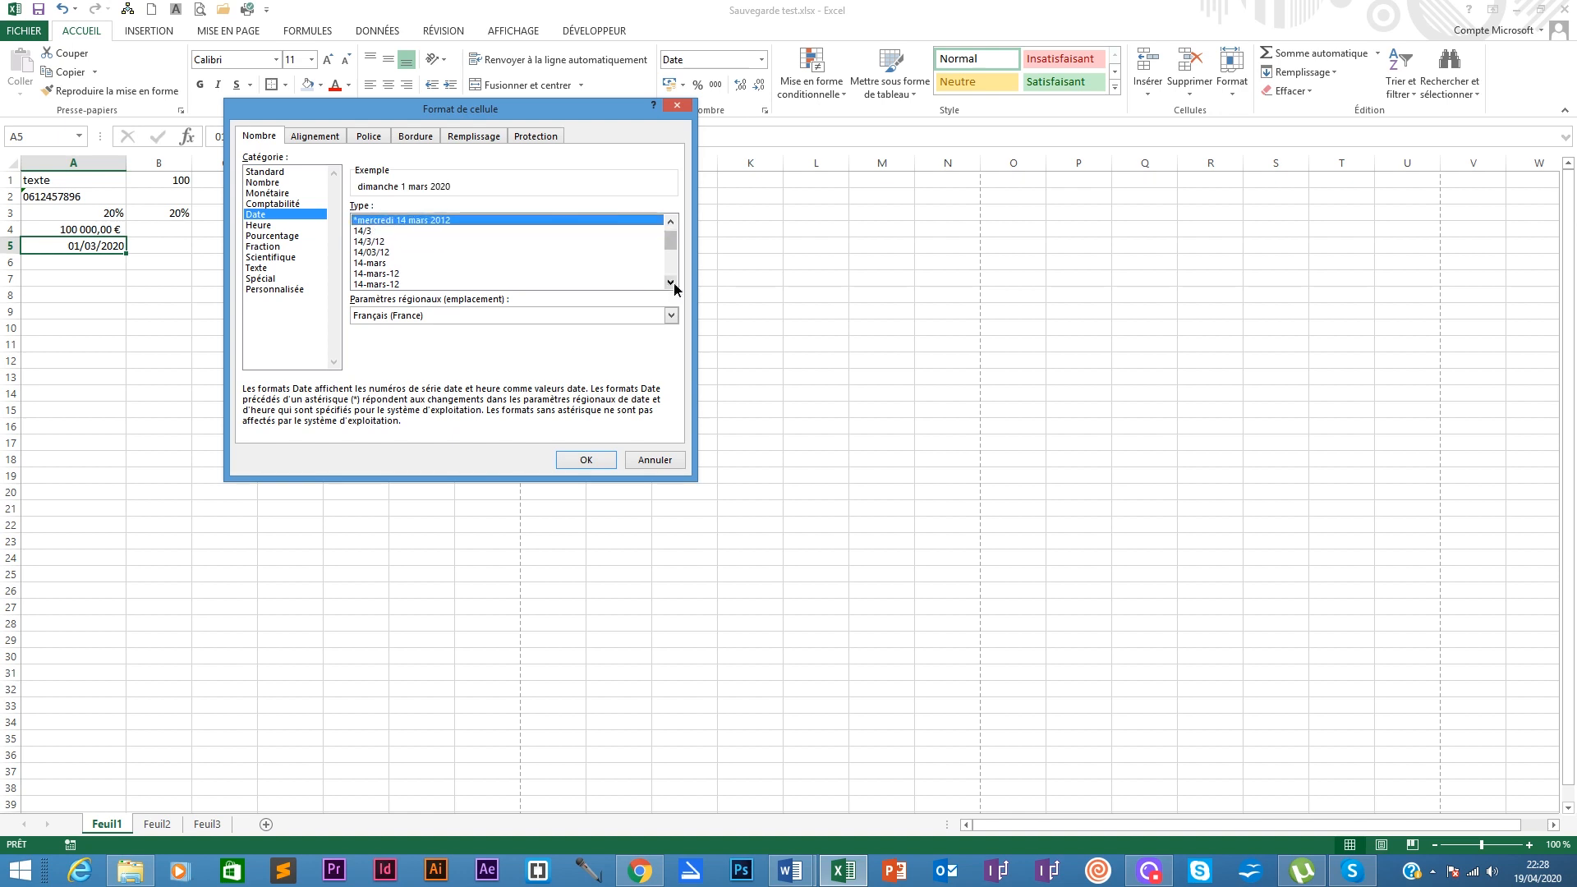
click(671, 282)
click(671, 282)
click(660, 252)
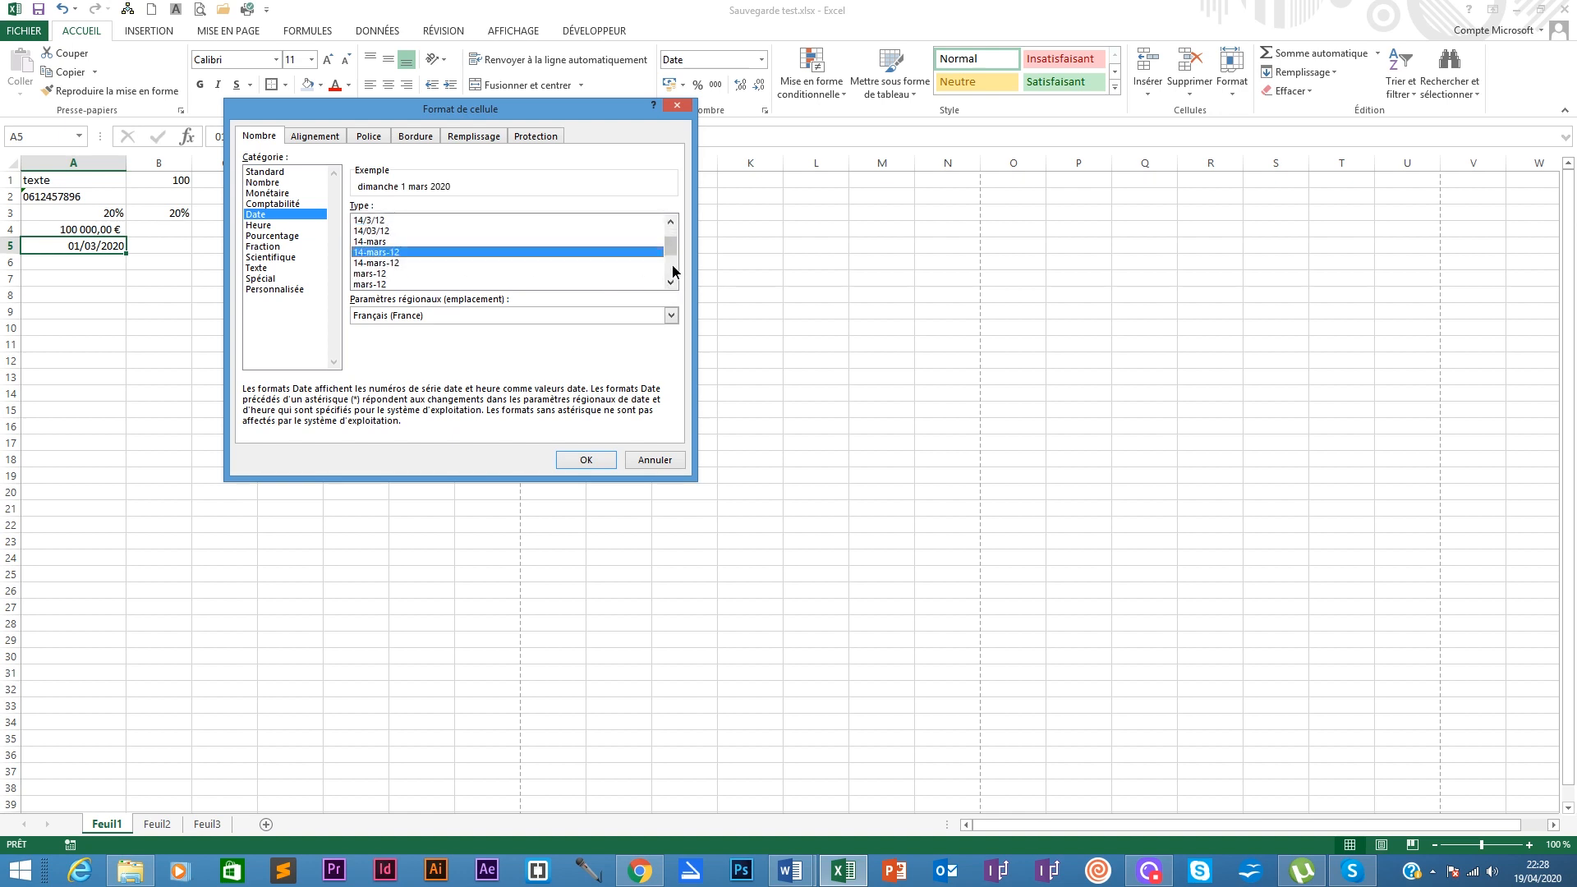
scroll(671, 244, up, 1)
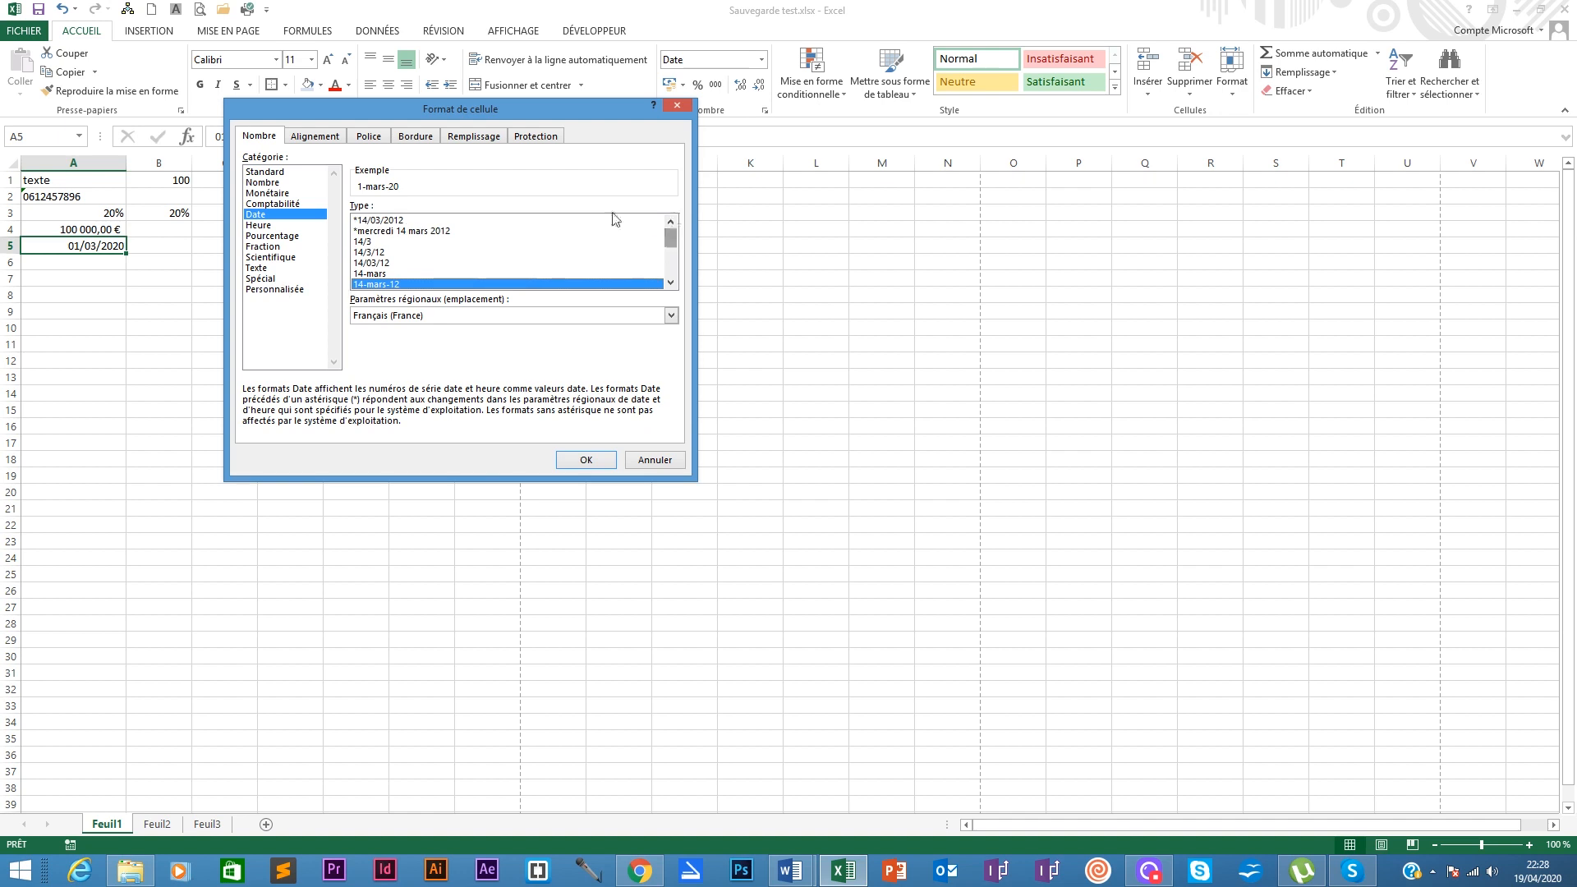
click(401, 220)
click(397, 230)
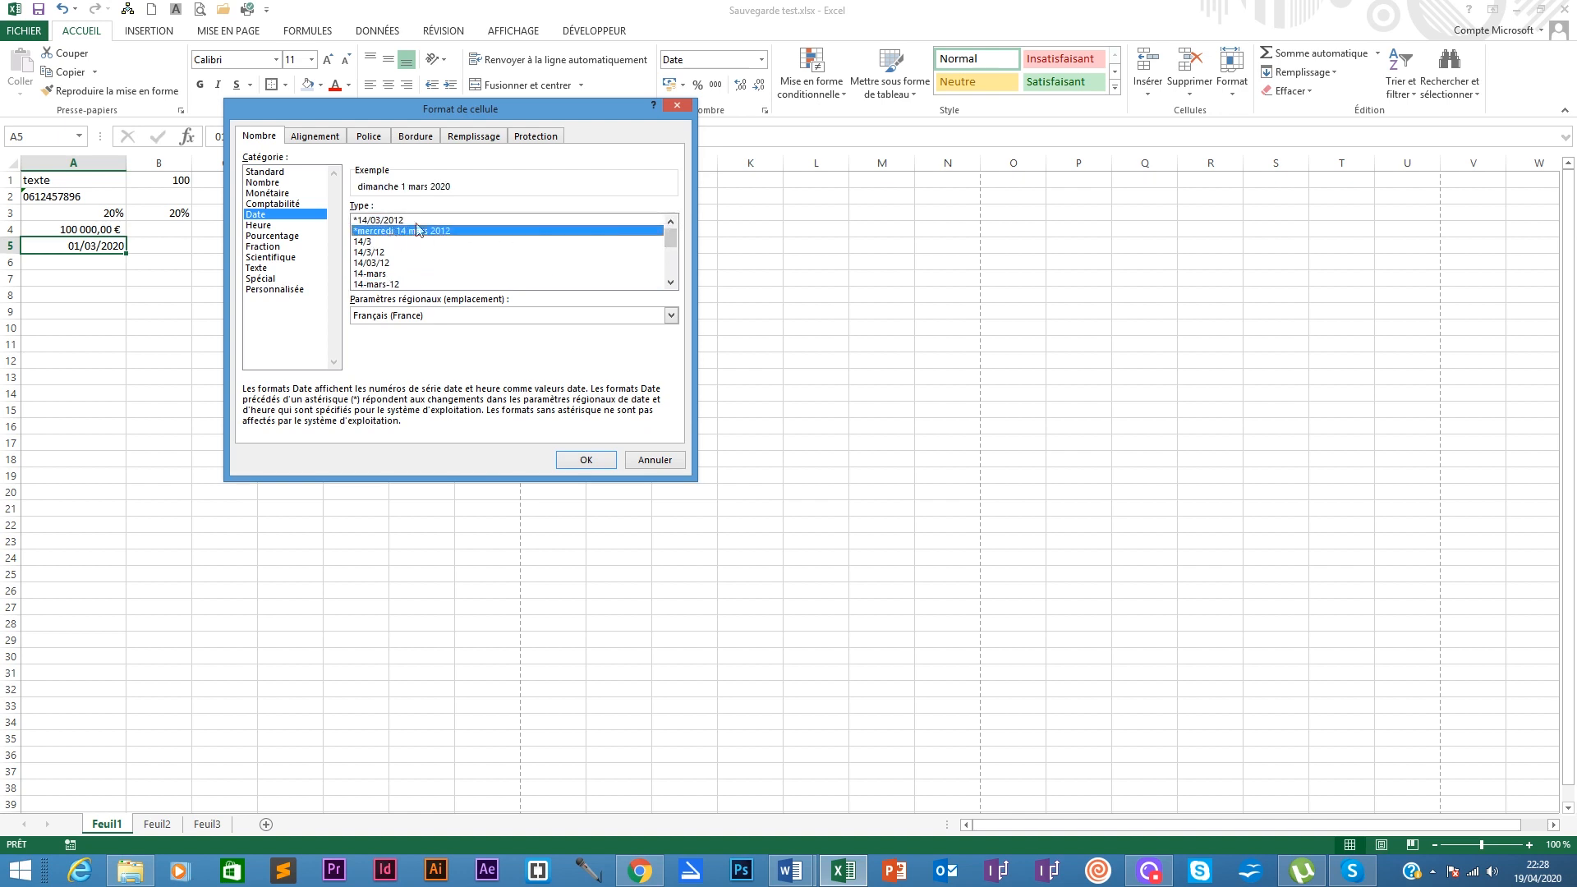
click(599, 460)
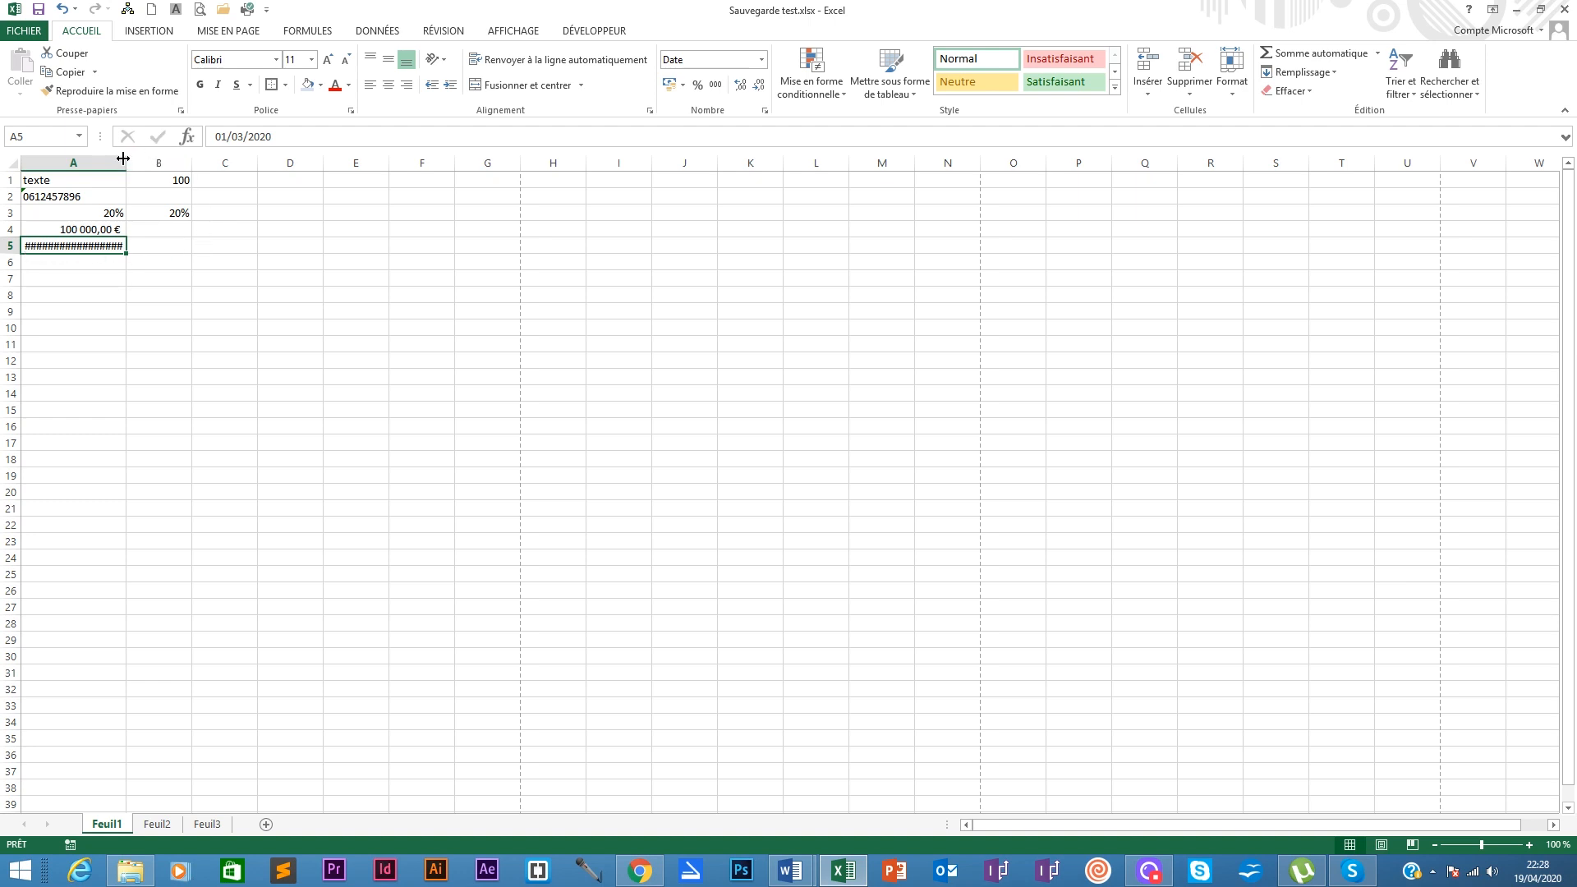
Step: Resize and auto-fit column A so A5 shows dimanche 1 mars 2020 instead of ####
drag(123, 157, 168, 157)
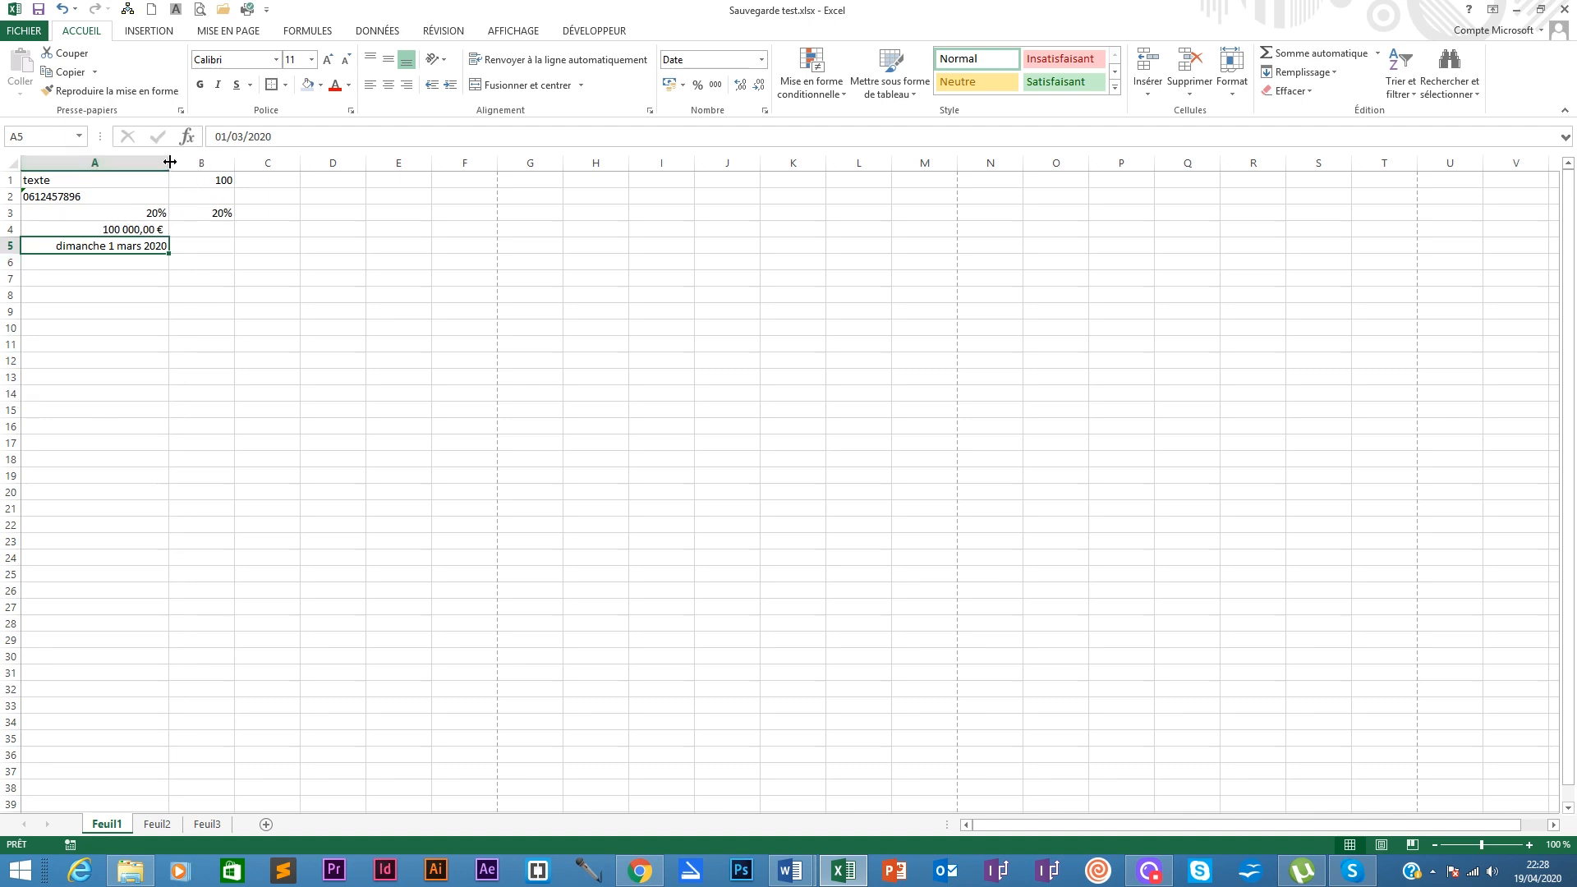
mouse_move(169, 162)
mouse_down()
mouse_move(209, 162)
mouse_move(155, 162)
mouse_up()
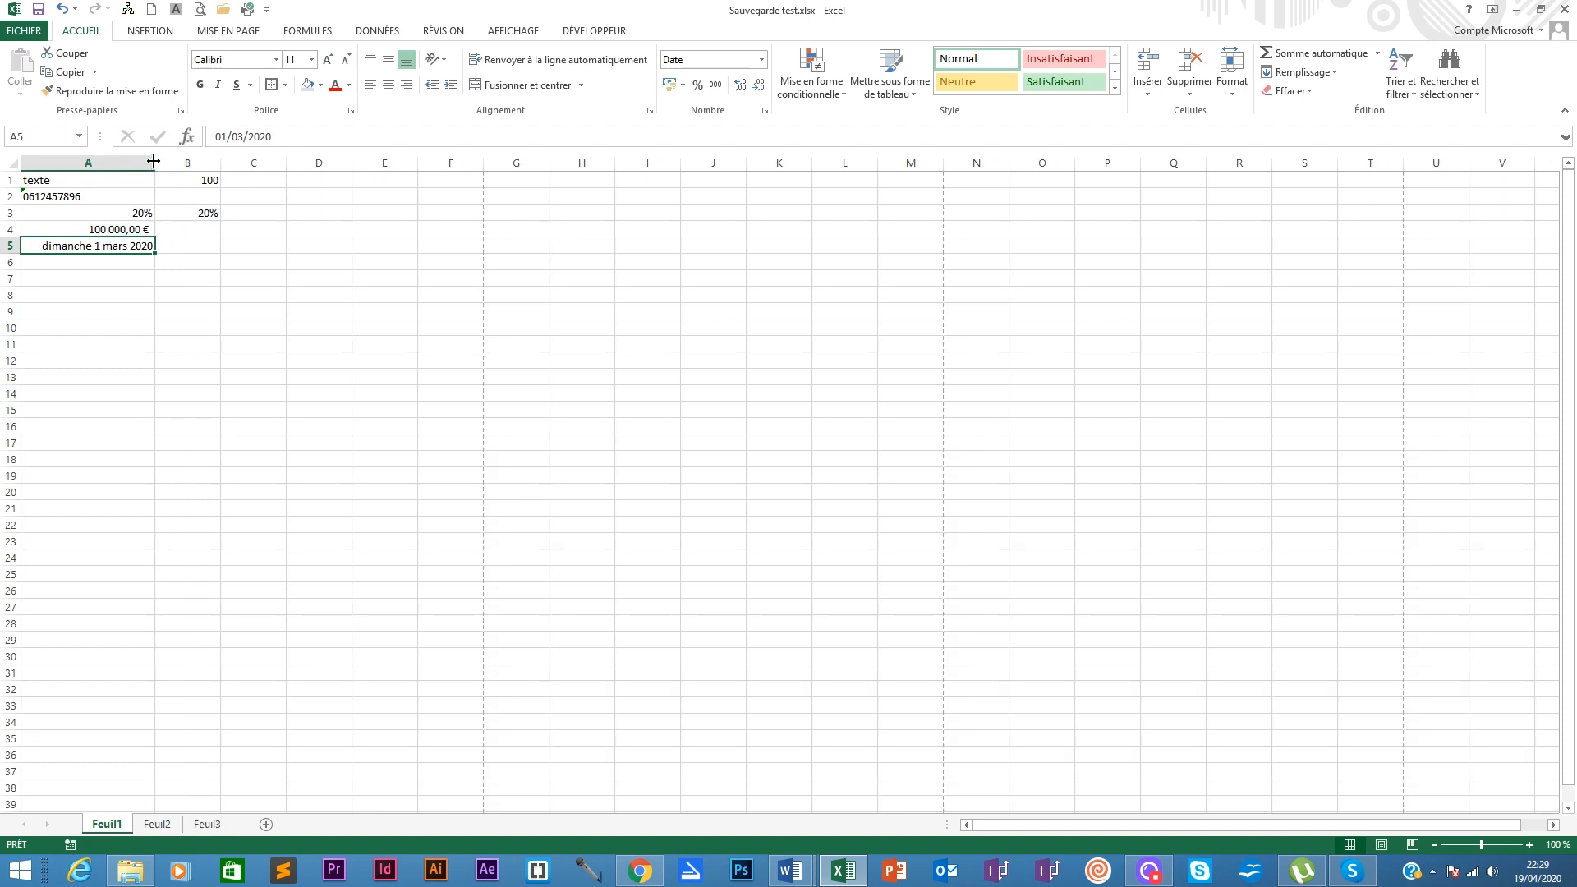
drag(154, 162, 115, 161)
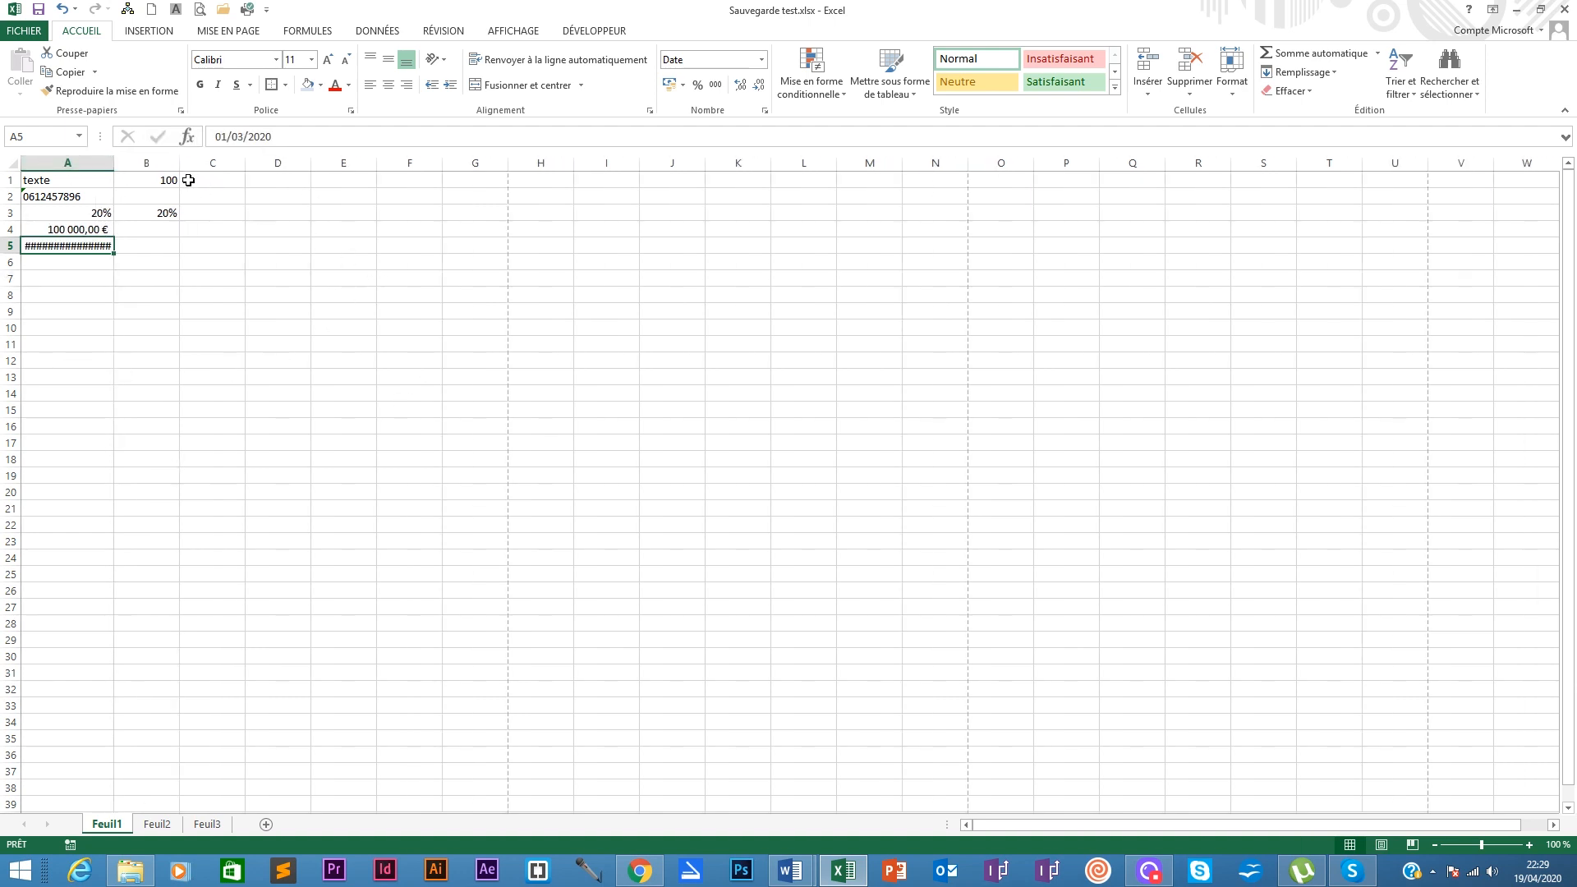
double_click(112, 161)
click(112, 158)
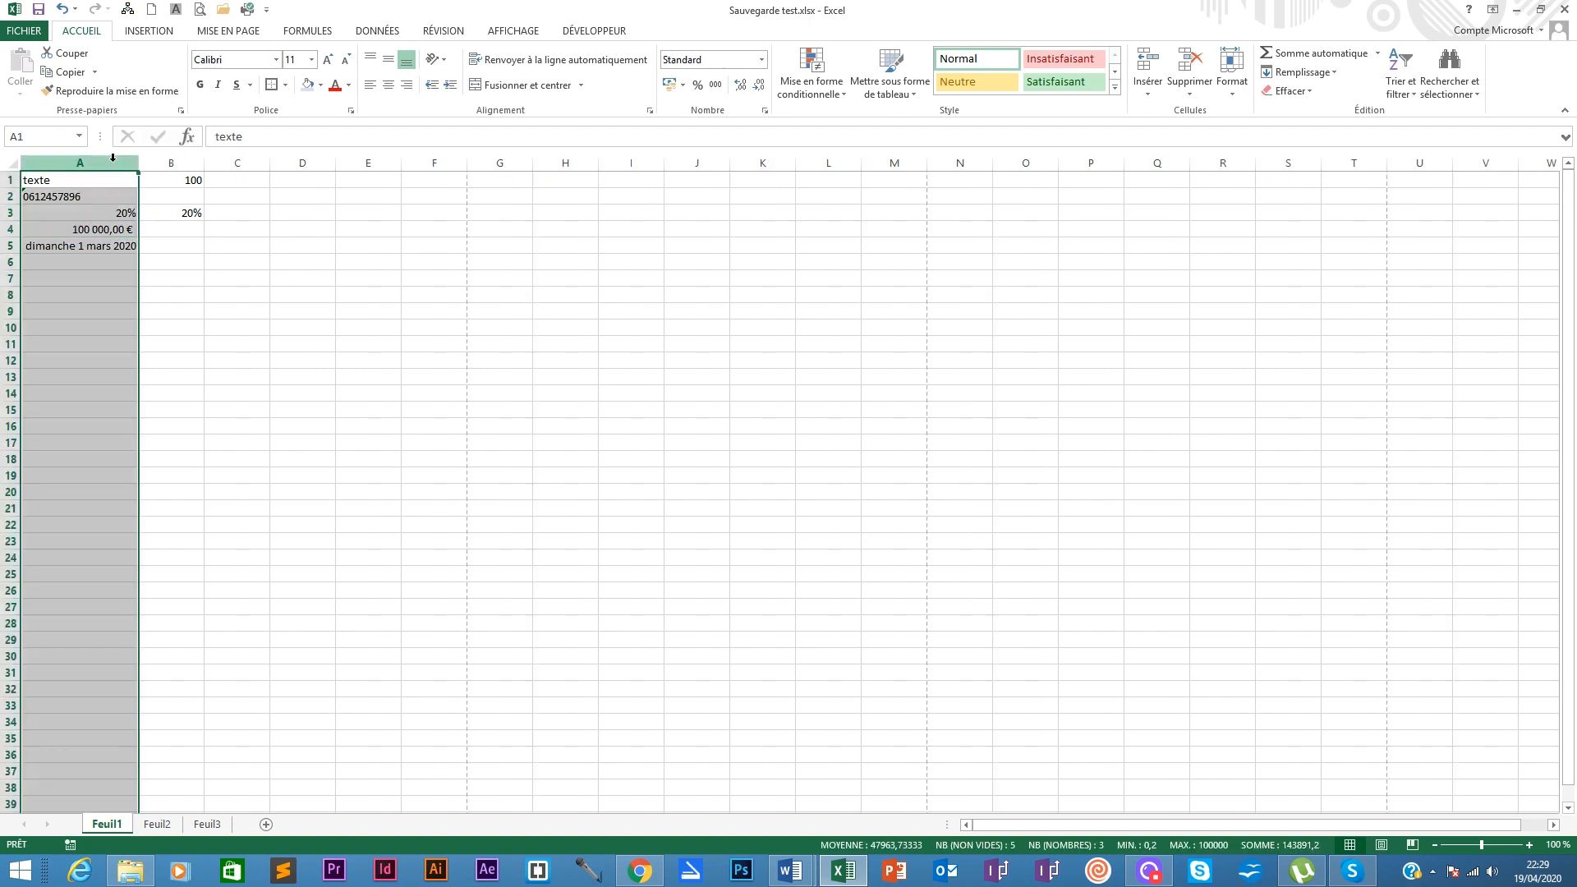
click(149, 162)
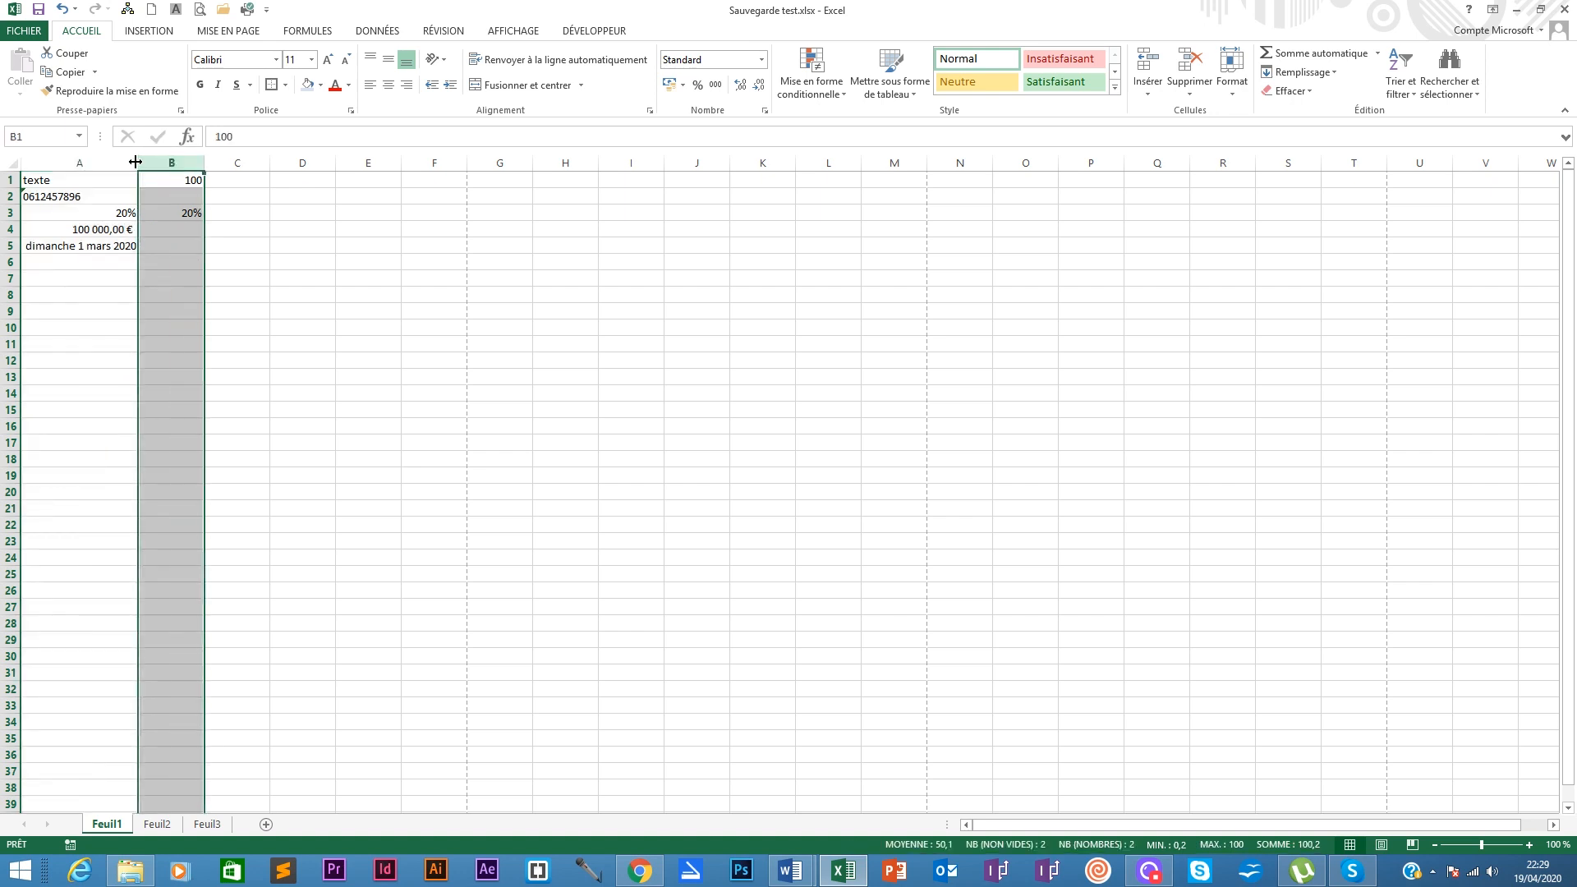
click(96, 245)
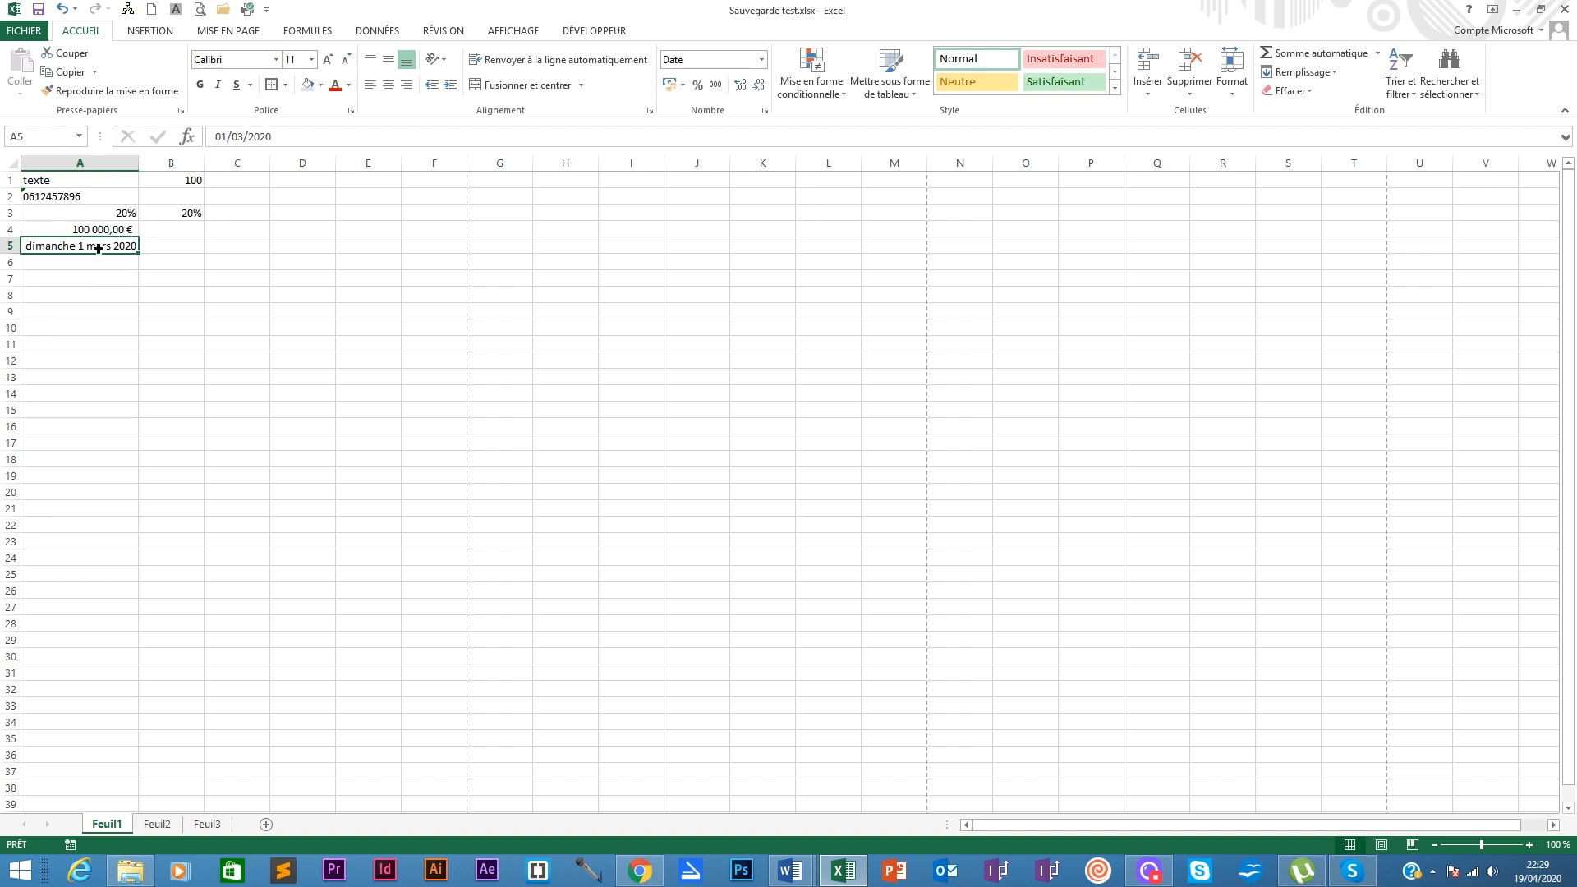
Step: Give A5 the custom format jjjj jj mmm aaa, displaying dimanche 01 mars 2020
click(763, 58)
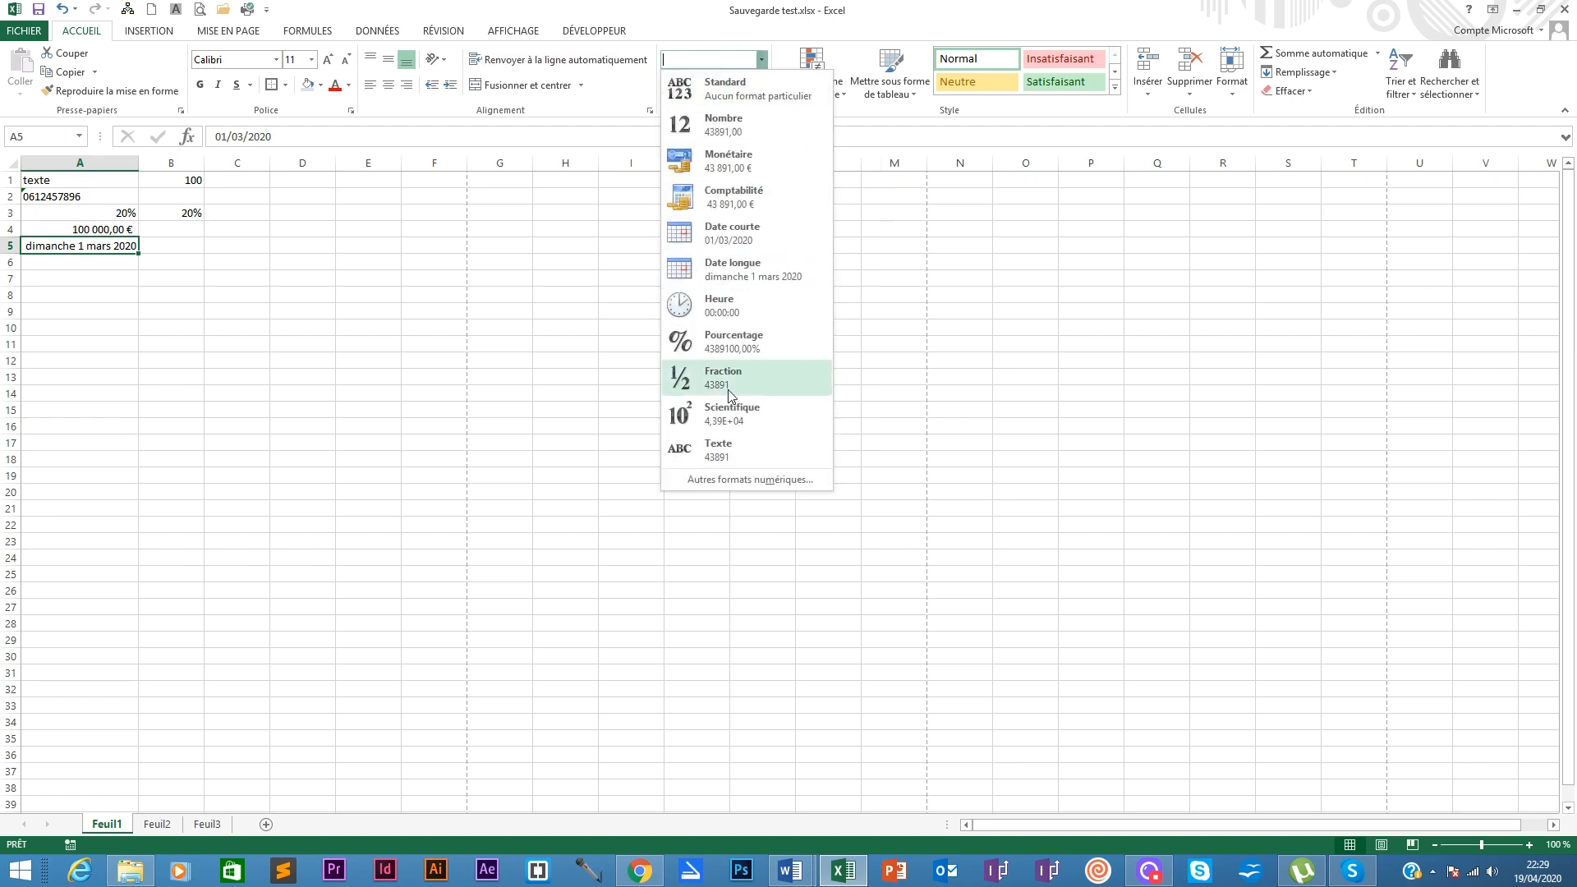
click(749, 478)
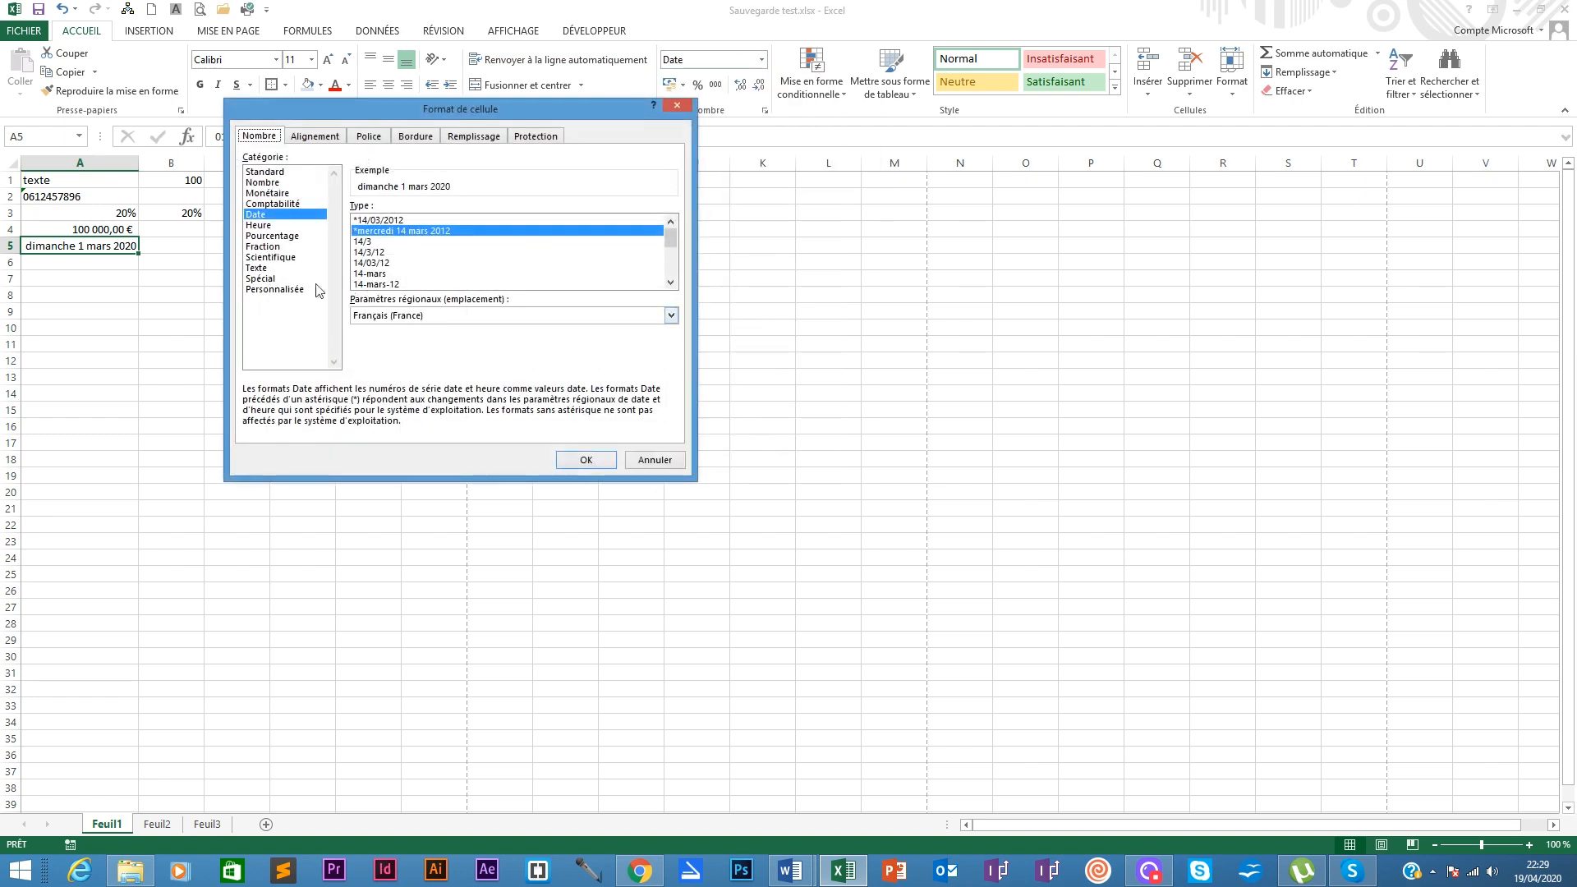
click(255, 289)
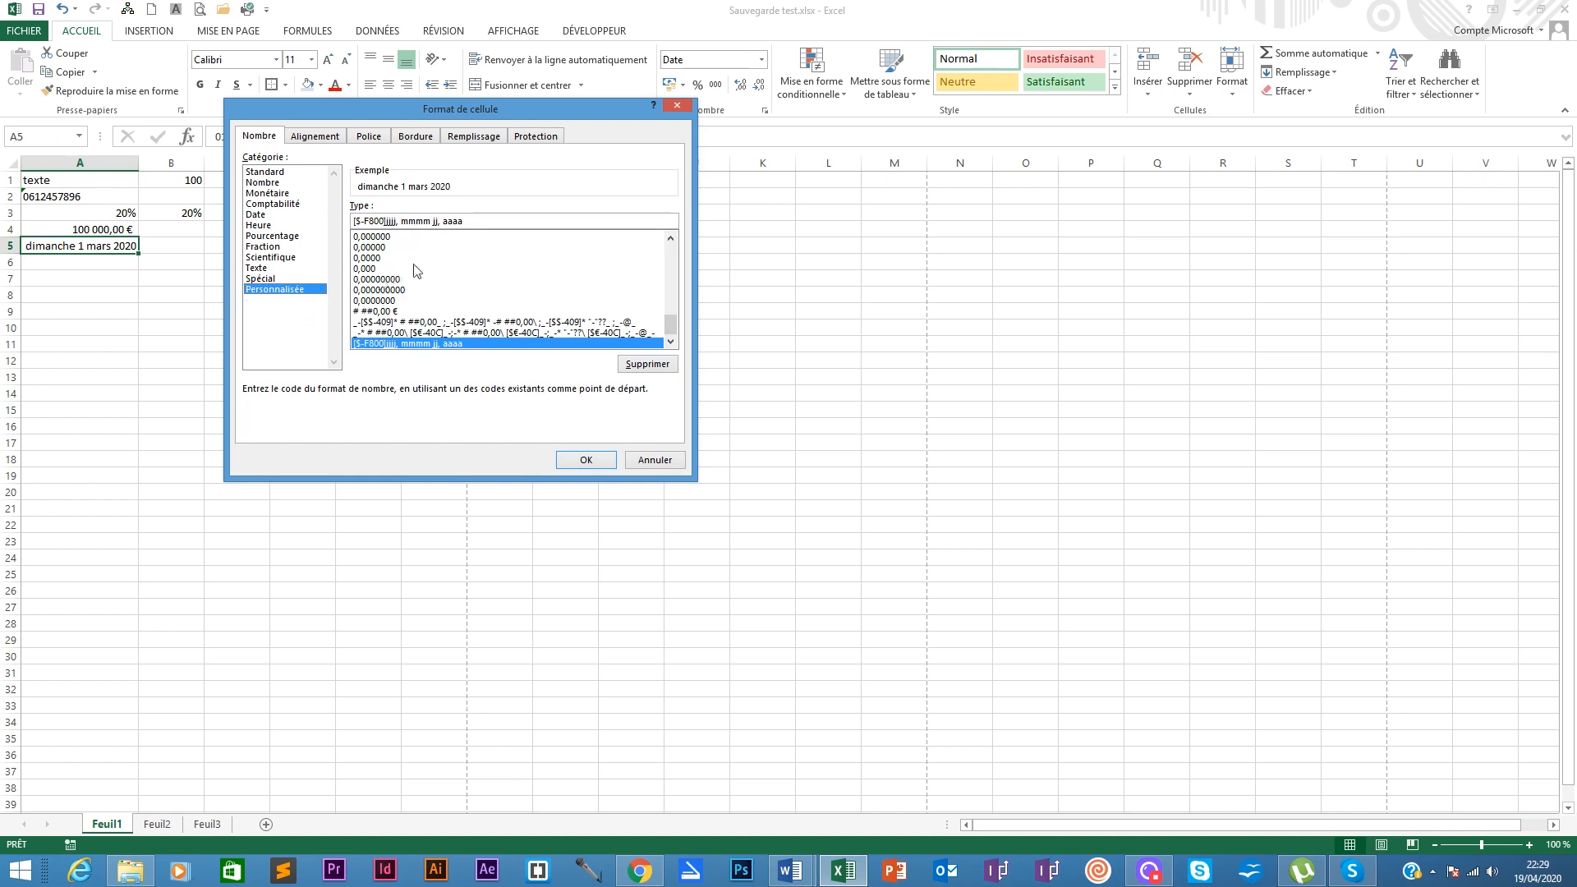
drag(671, 316, 687, 255)
drag(488, 220, 353, 220)
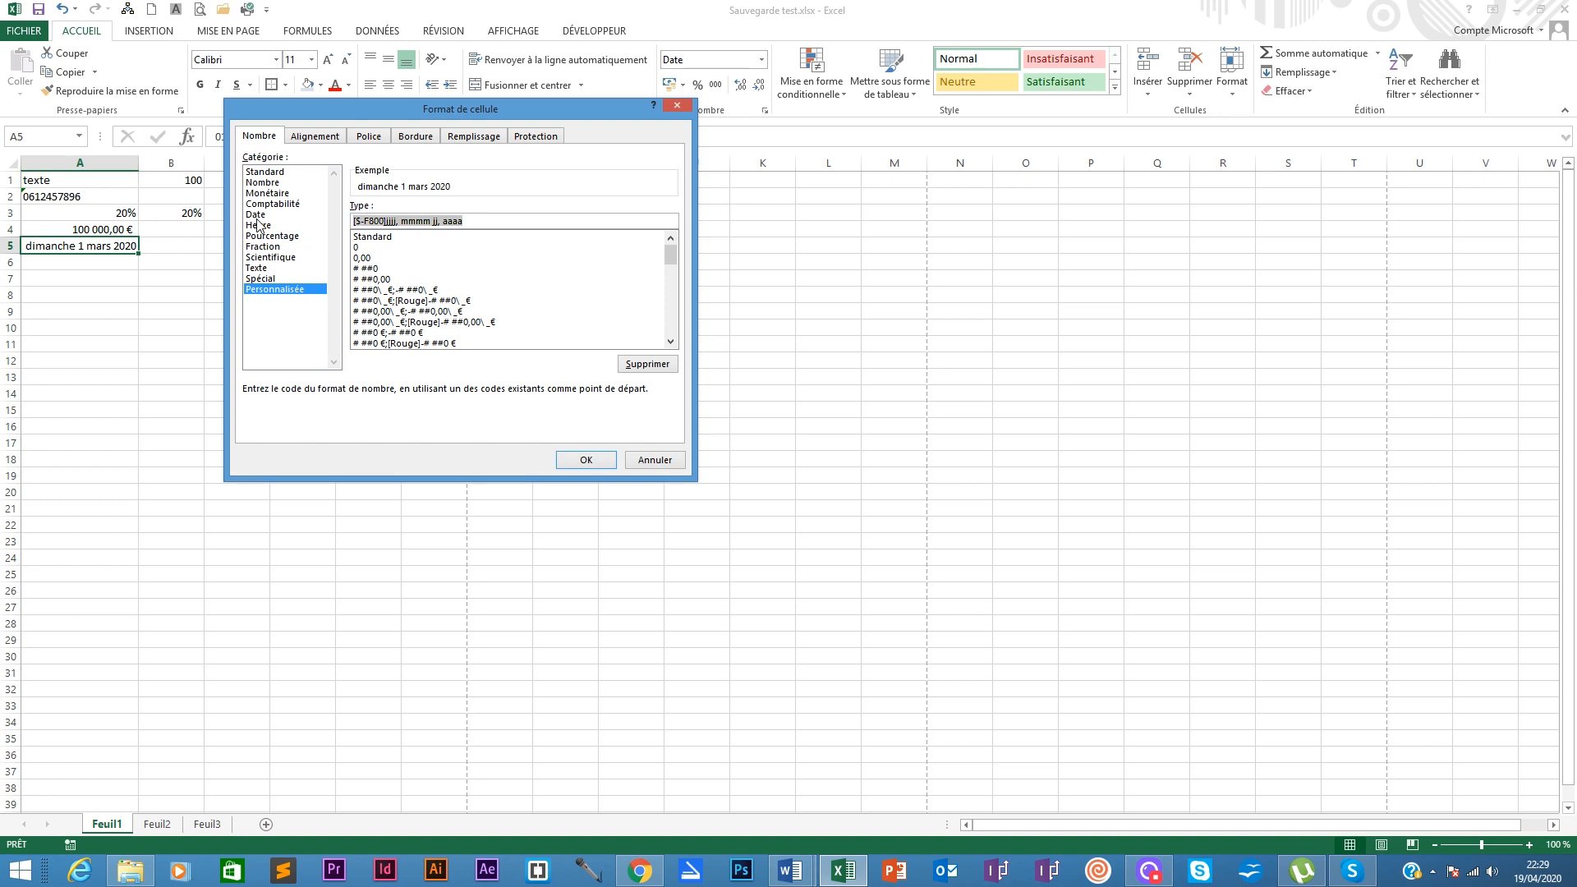
text(jjjj jj m)
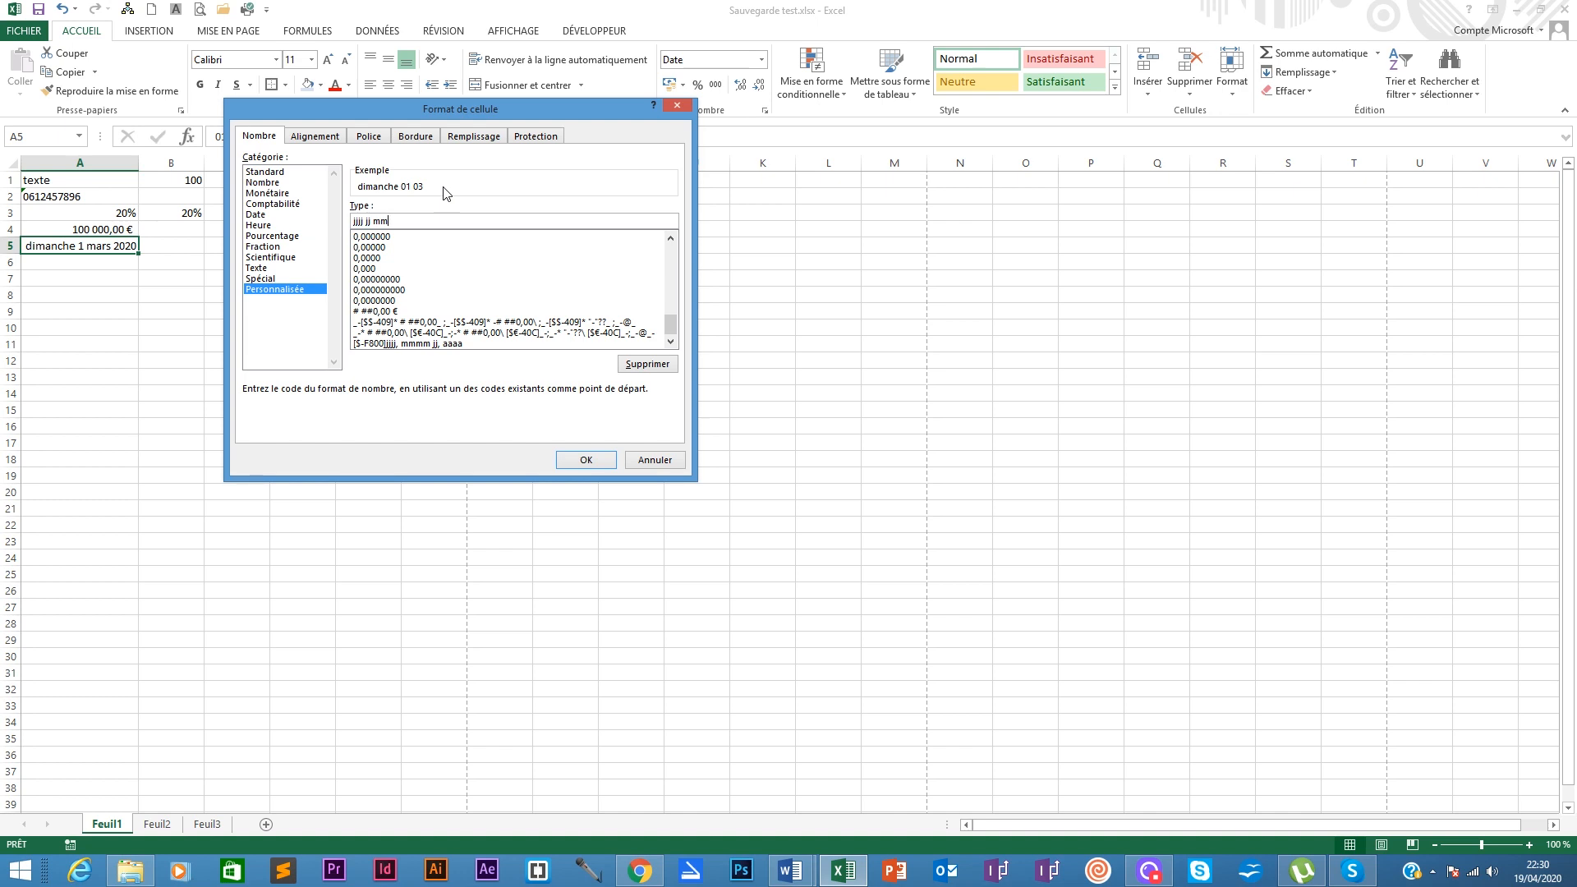
text(m aaa)
click(587, 460)
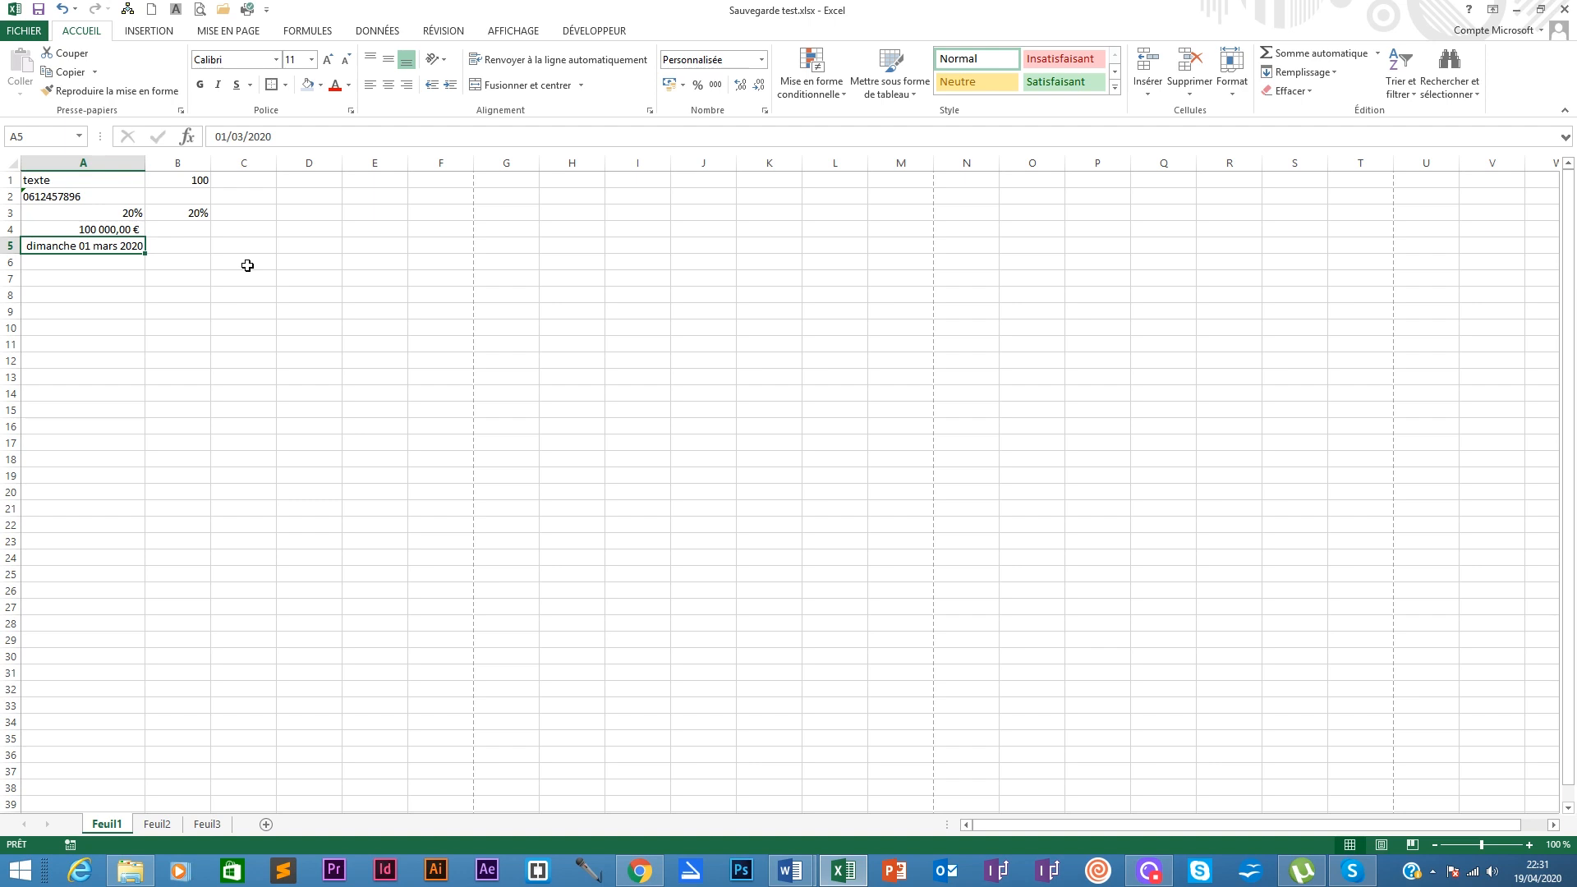
click(170, 244)
click(137, 243)
click(67, 259)
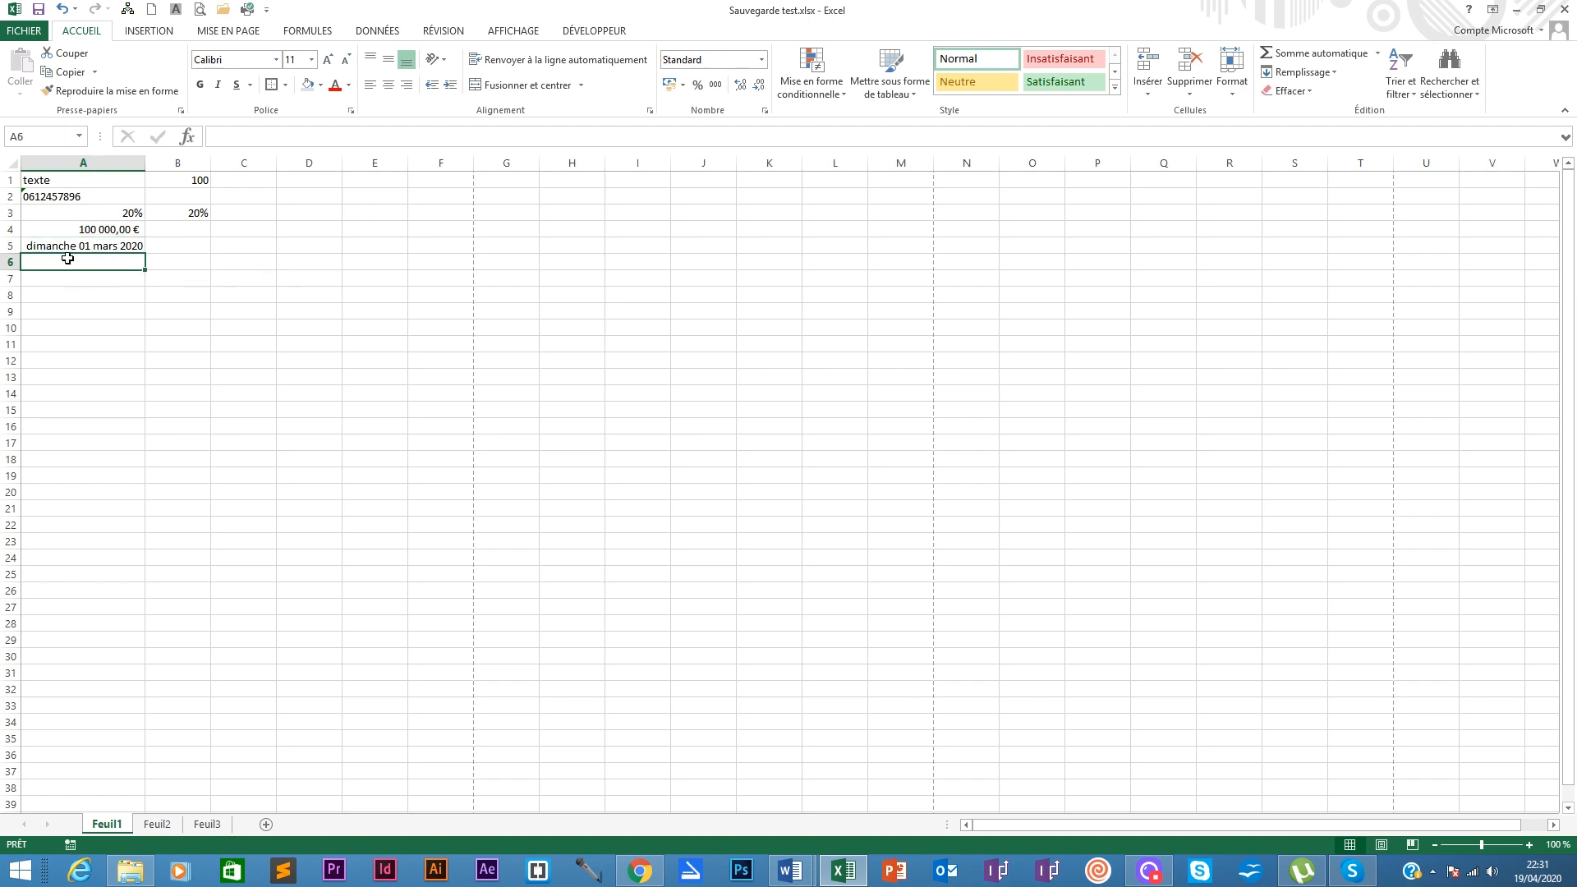
key(Return)
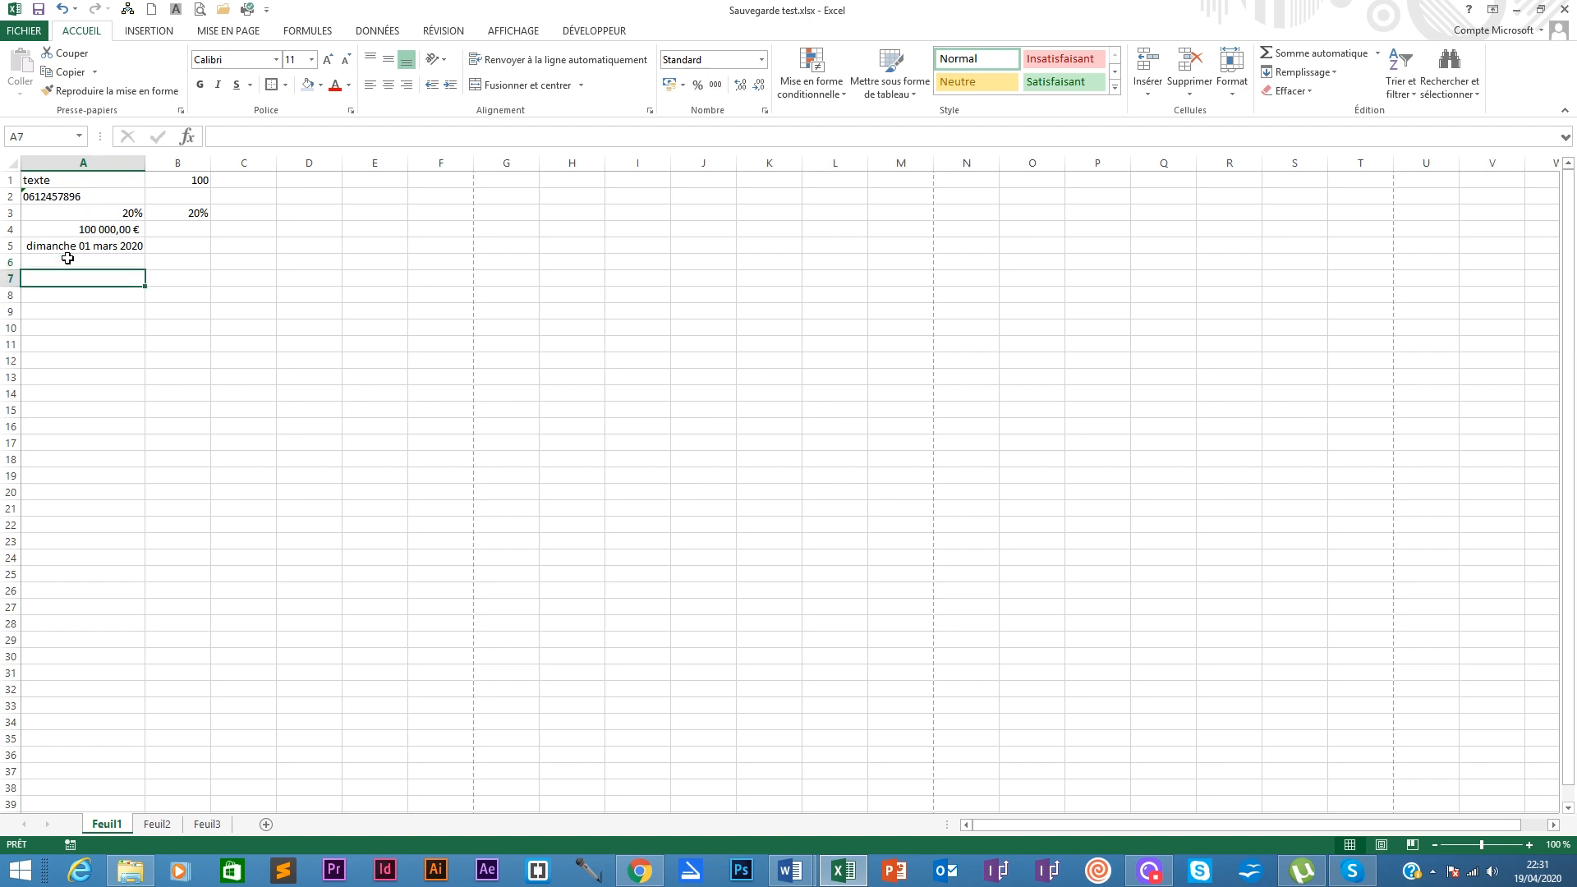
click(91, 248)
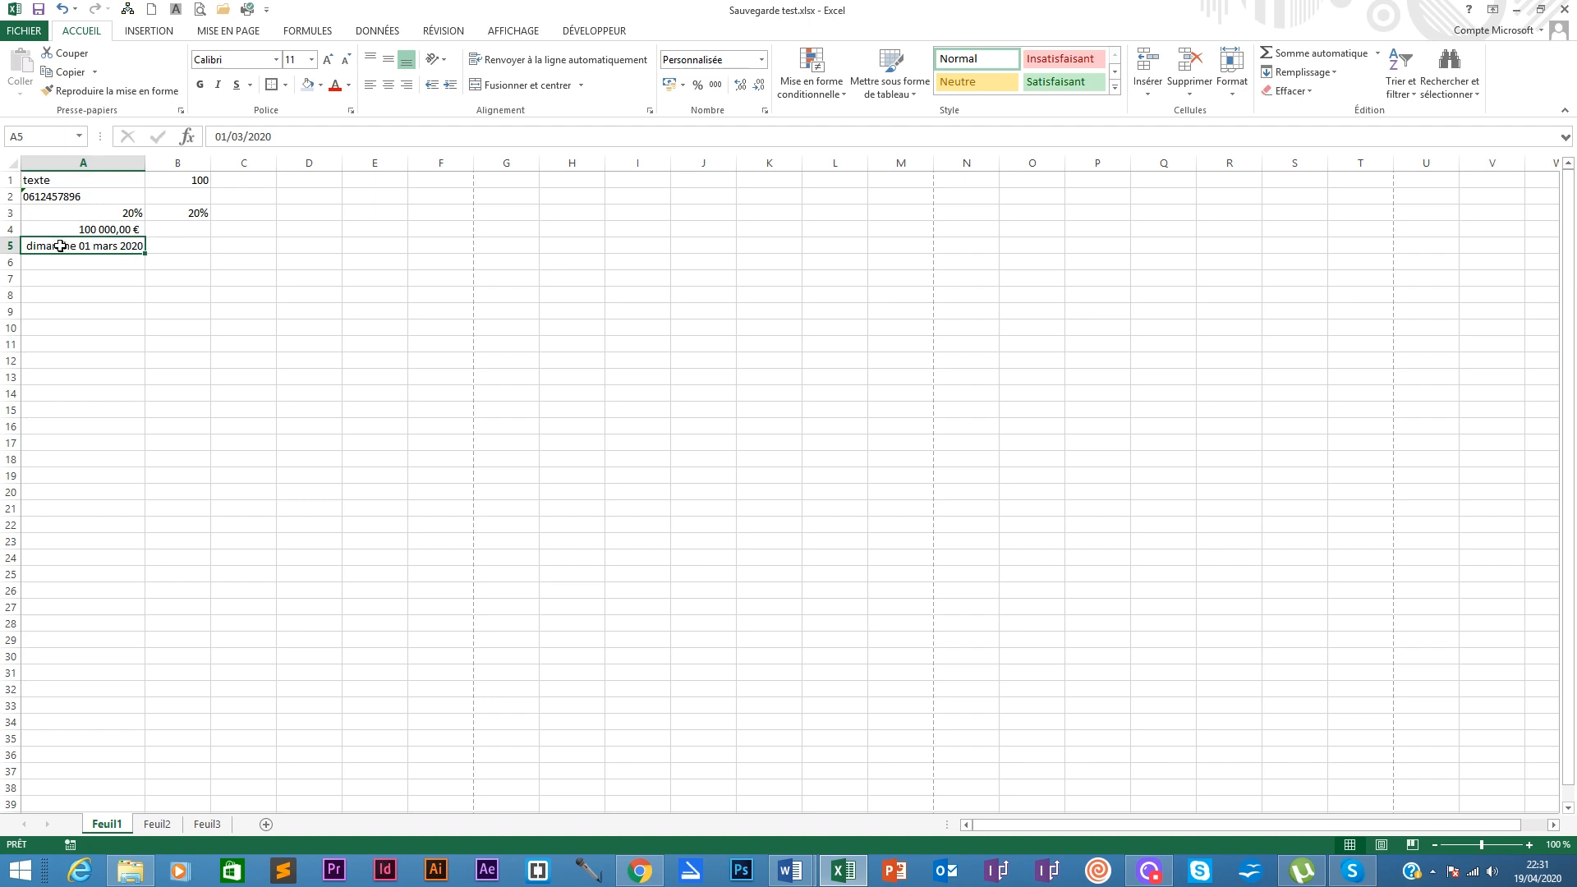
drag(60, 247, 123, 243)
drag(56, 237, 90, 247)
drag(145, 256, 145, 269)
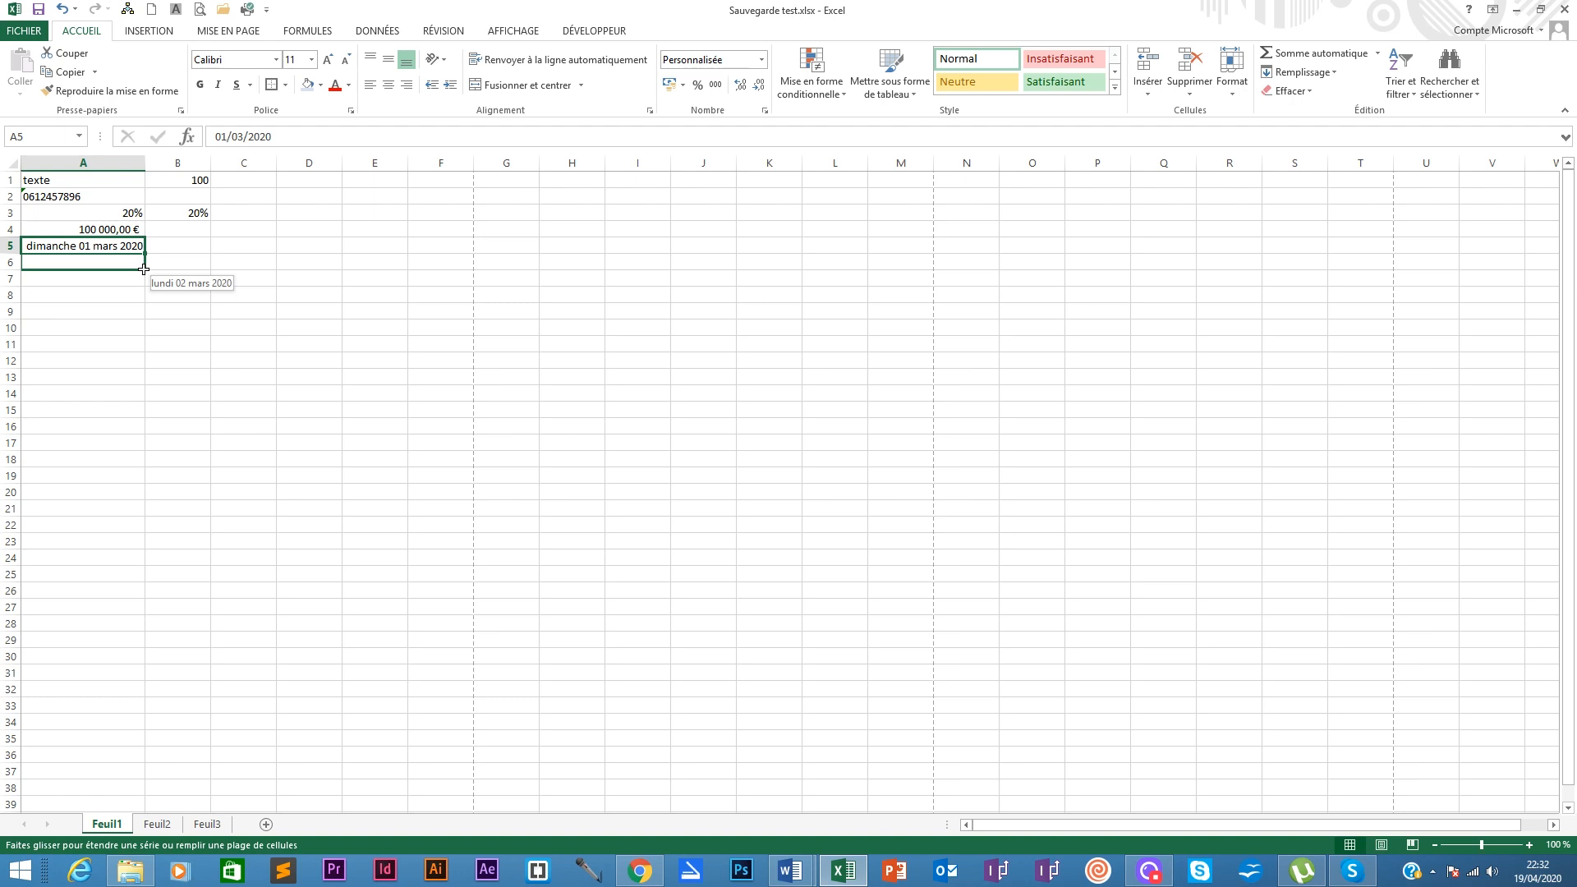
drag(144, 269, 145, 270)
click(97, 265)
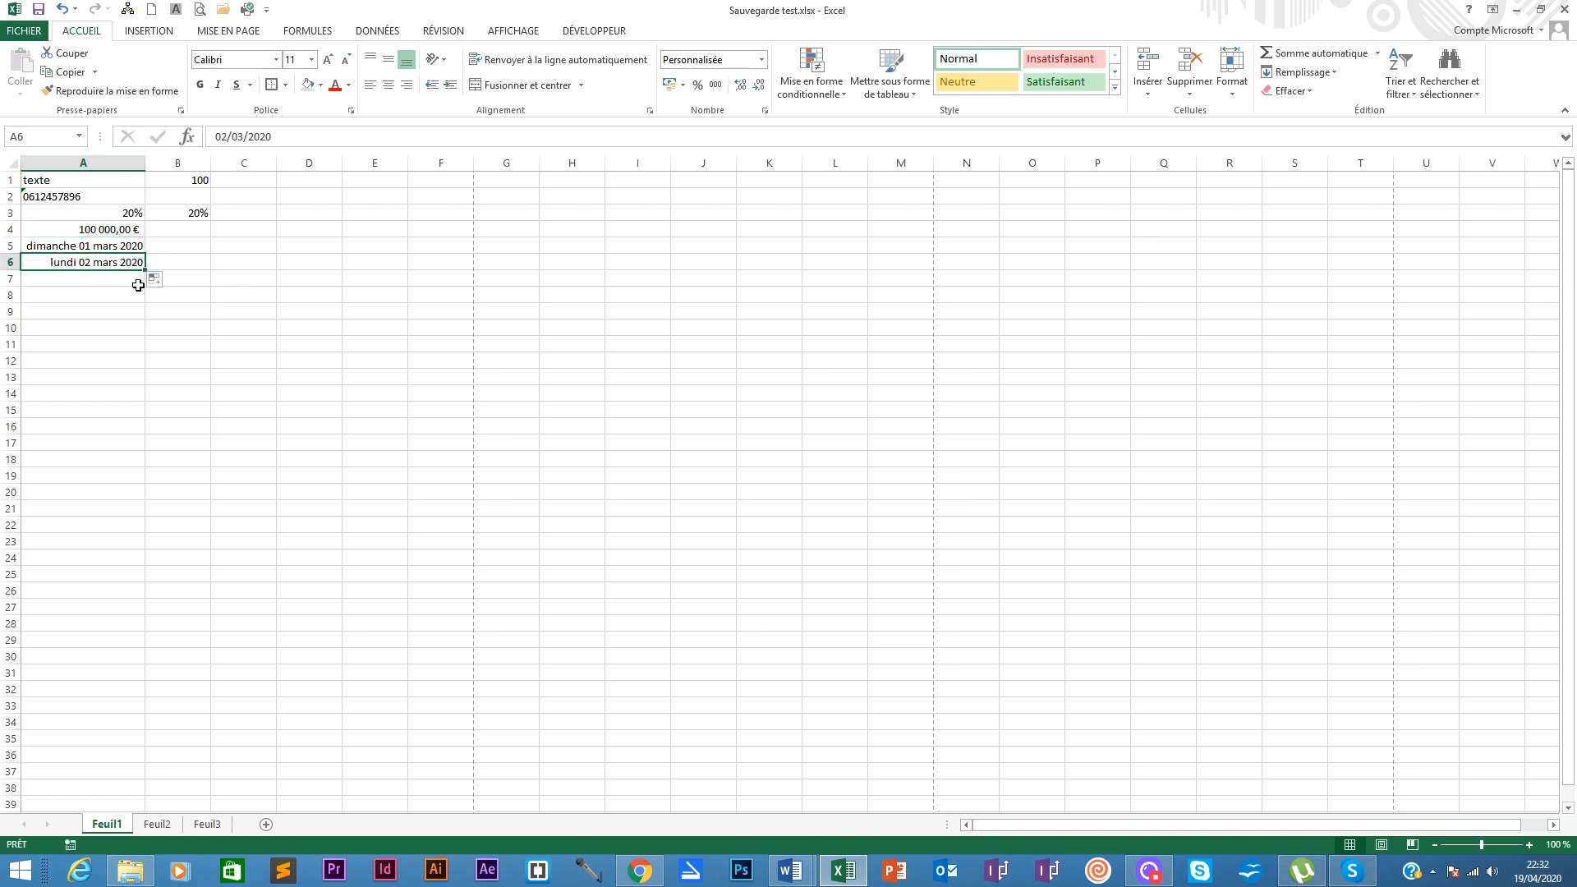
drag(145, 269, 107, 644)
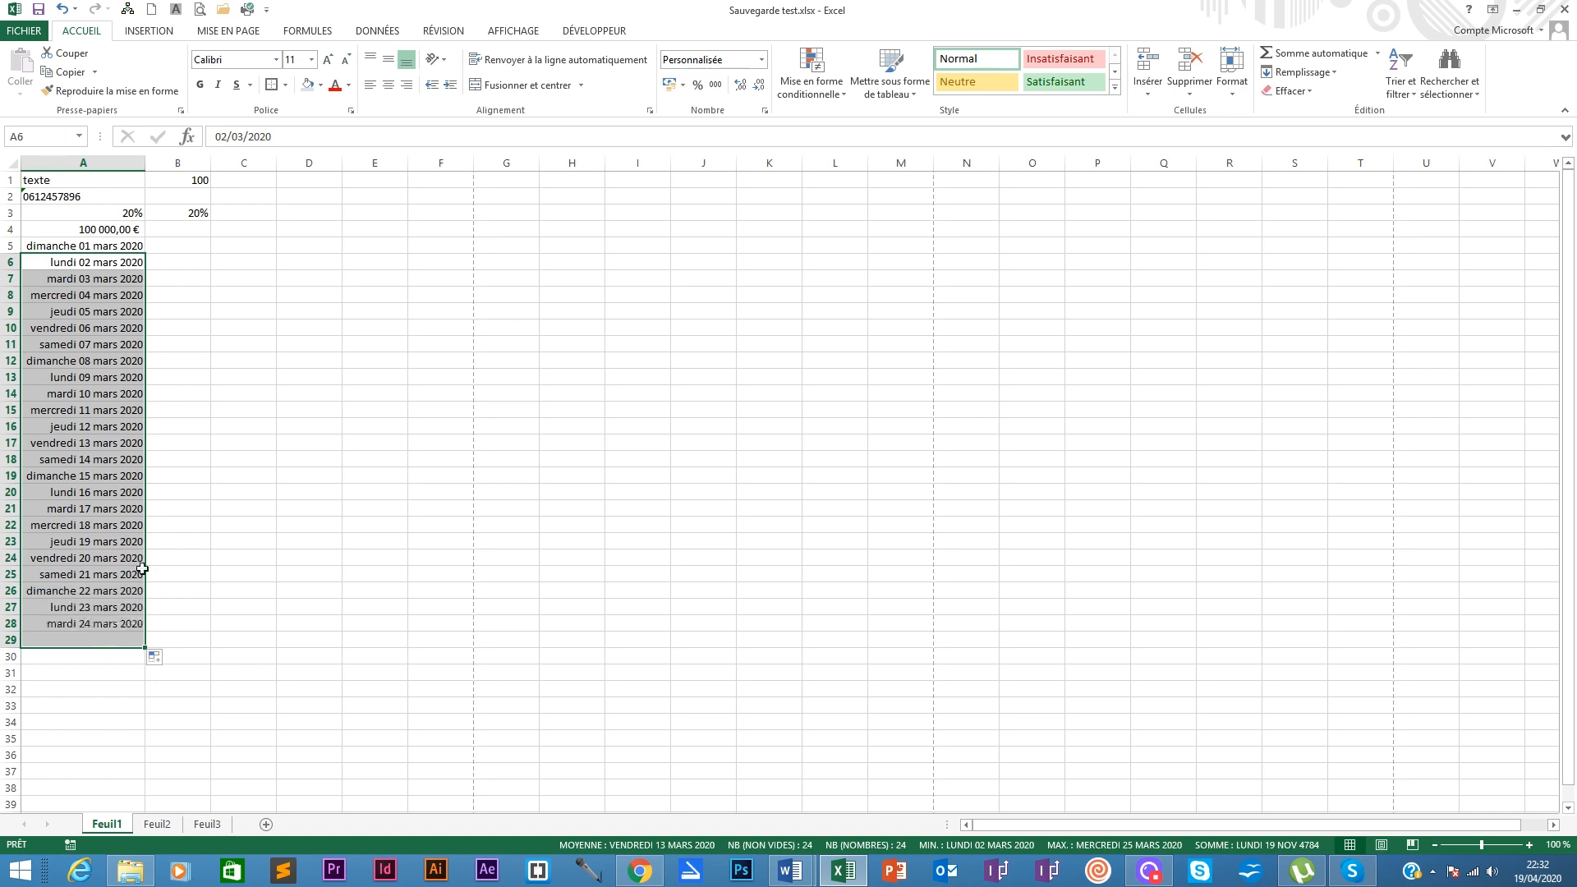
drag(126, 243, 126, 276)
click(126, 243)
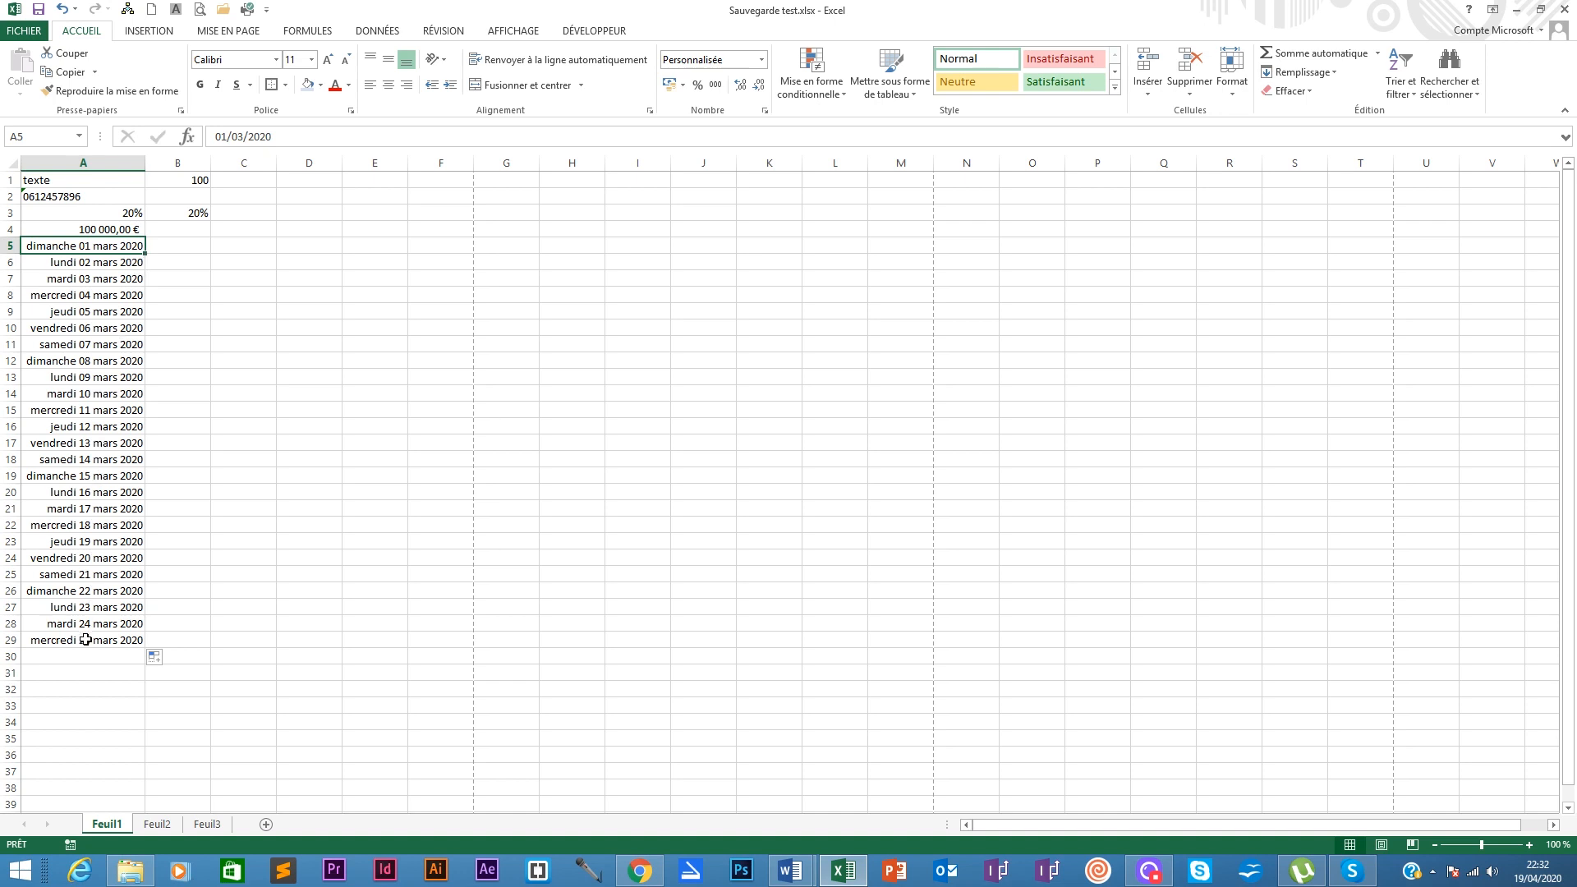
click(82, 263)
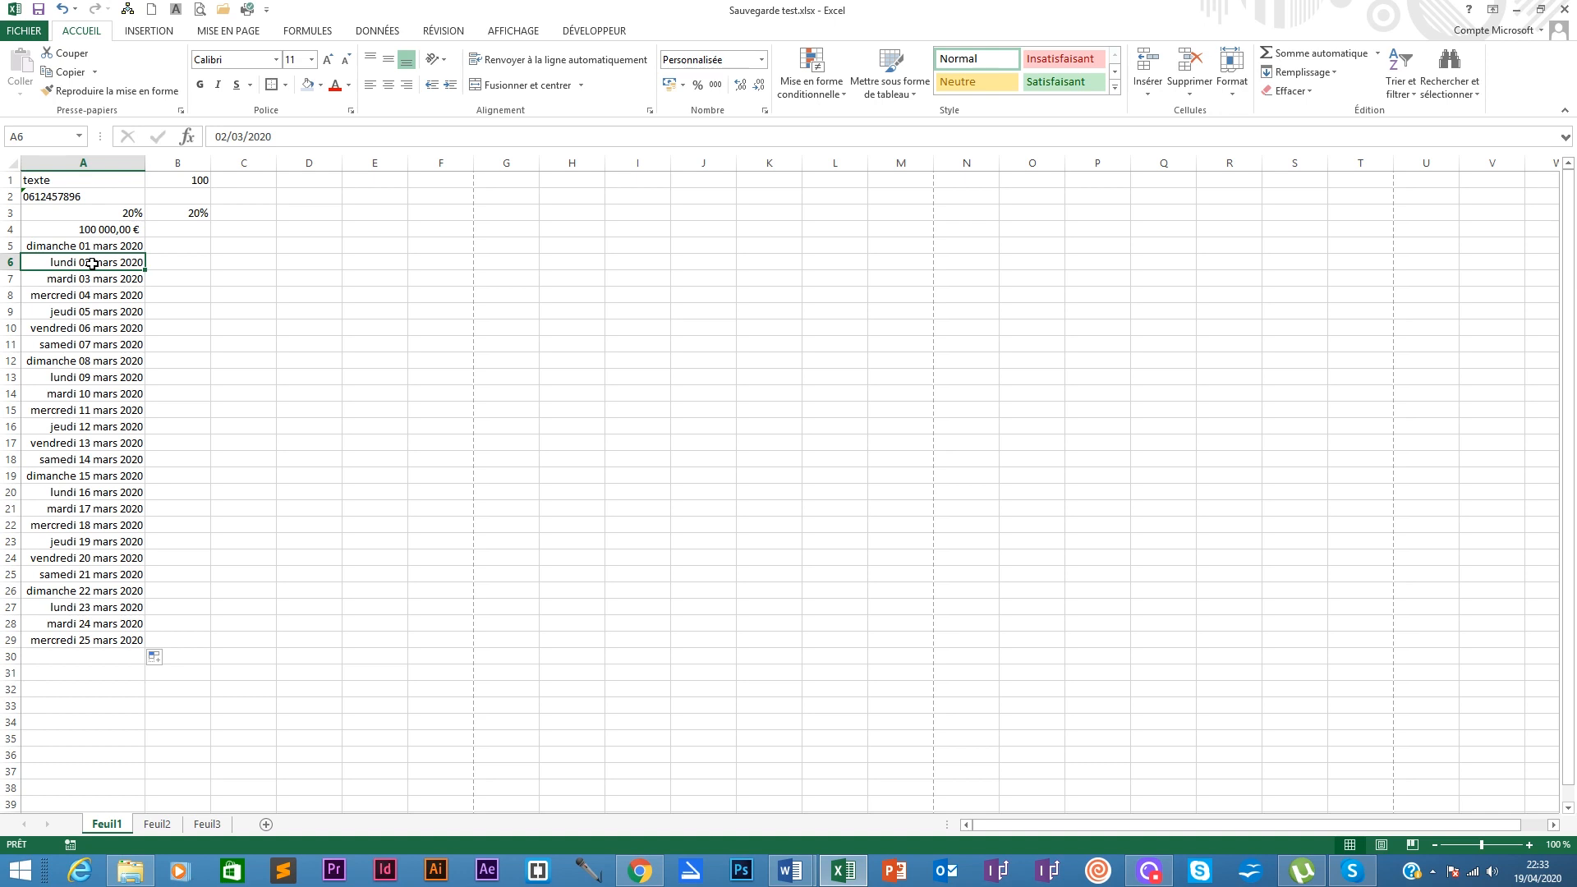
click(67, 640)
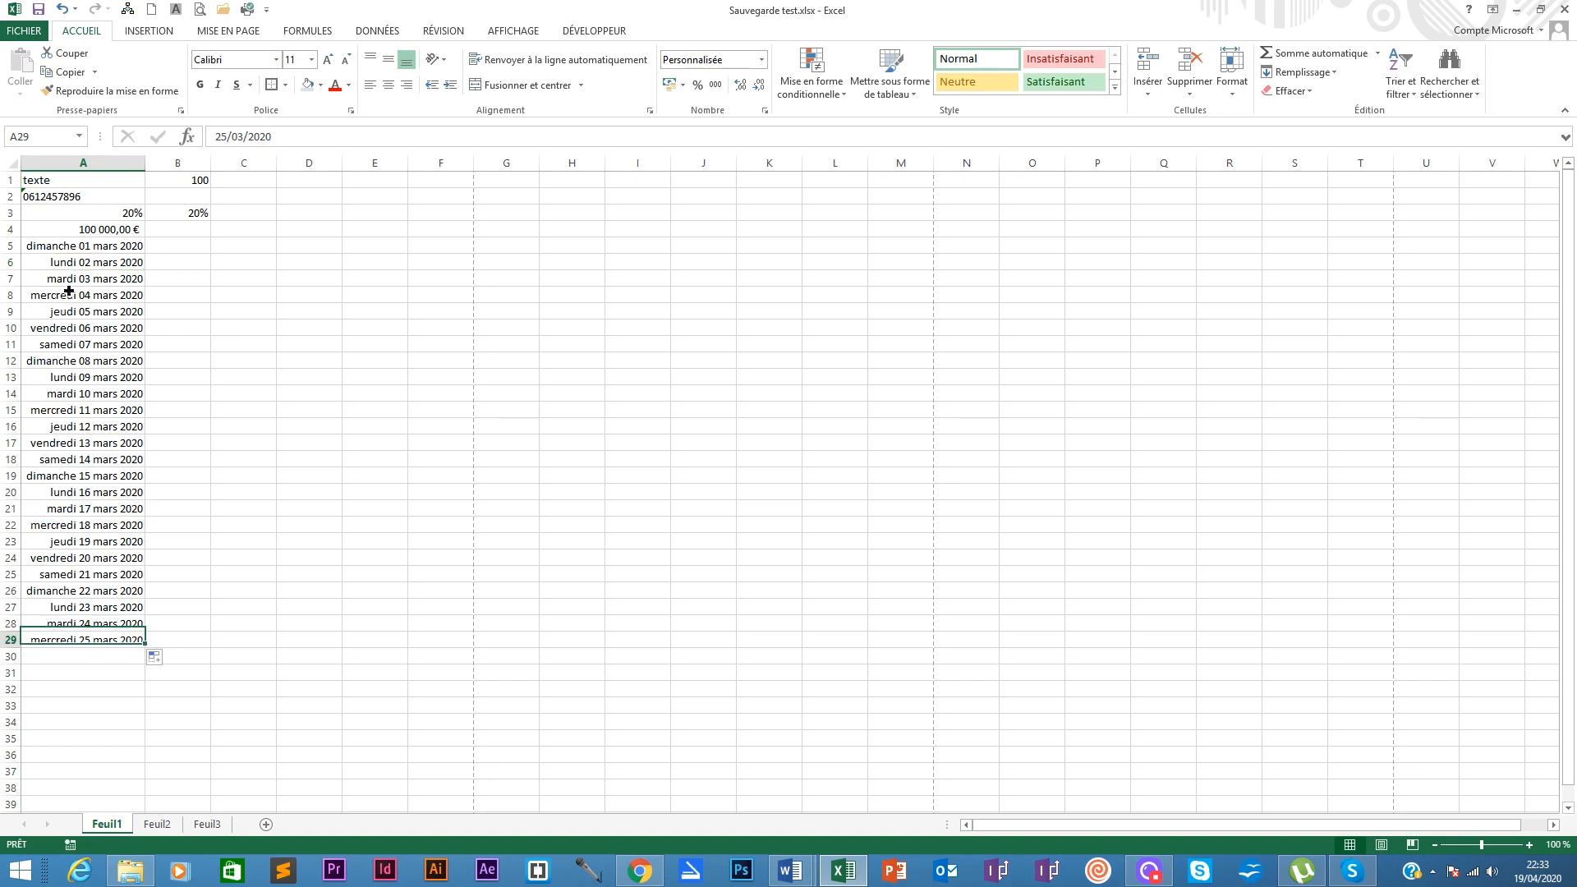
shift+click(88, 248)
click(90, 640)
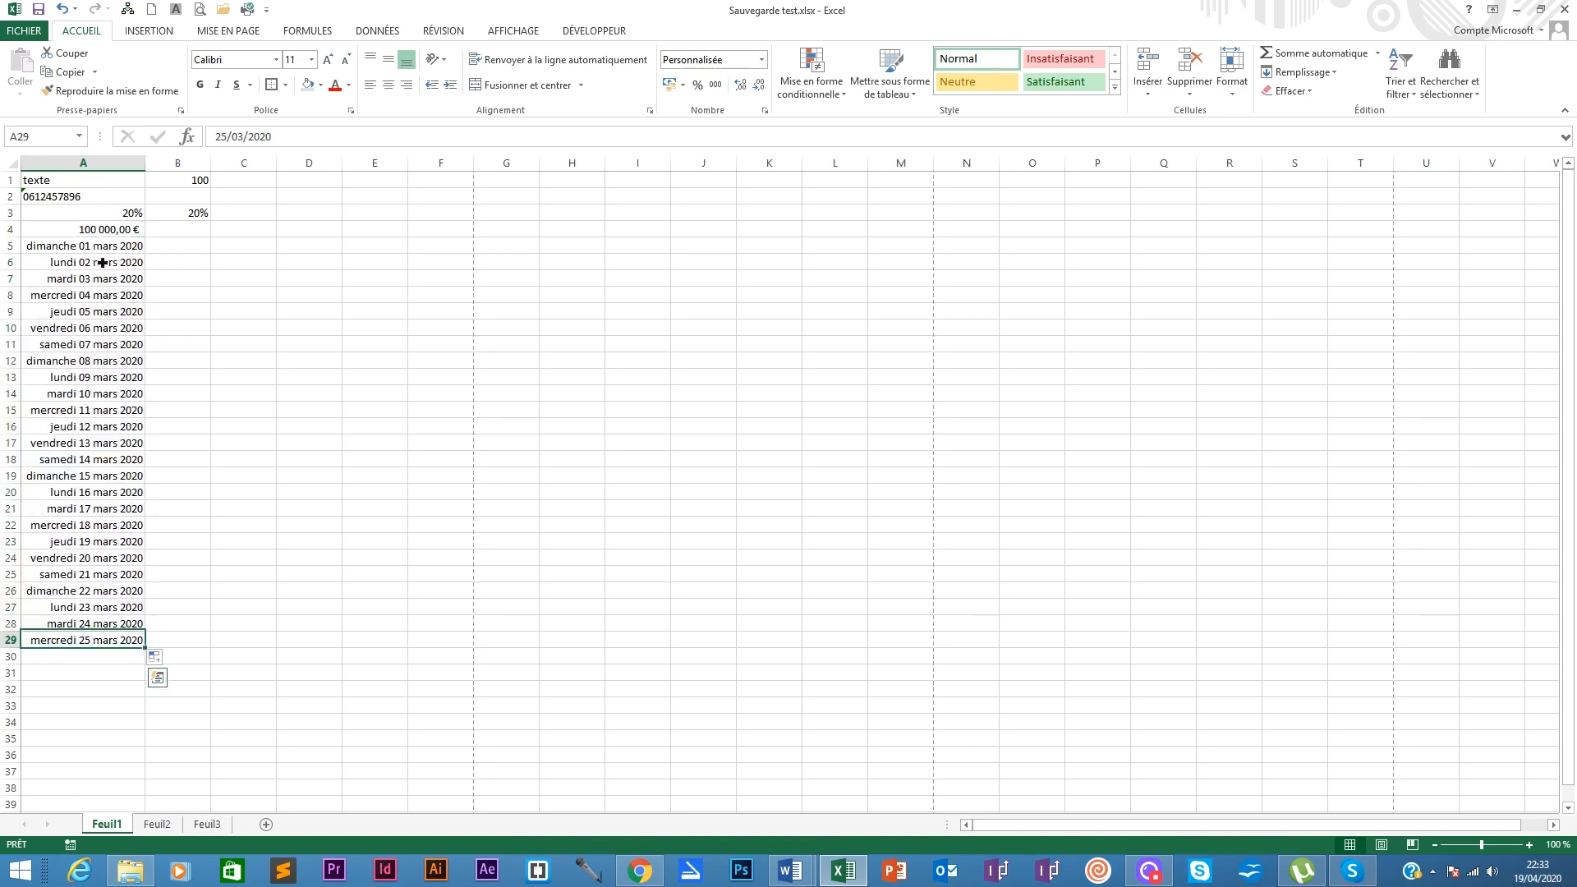
shift+click(110, 234)
click(105, 261)
shift+click(72, 642)
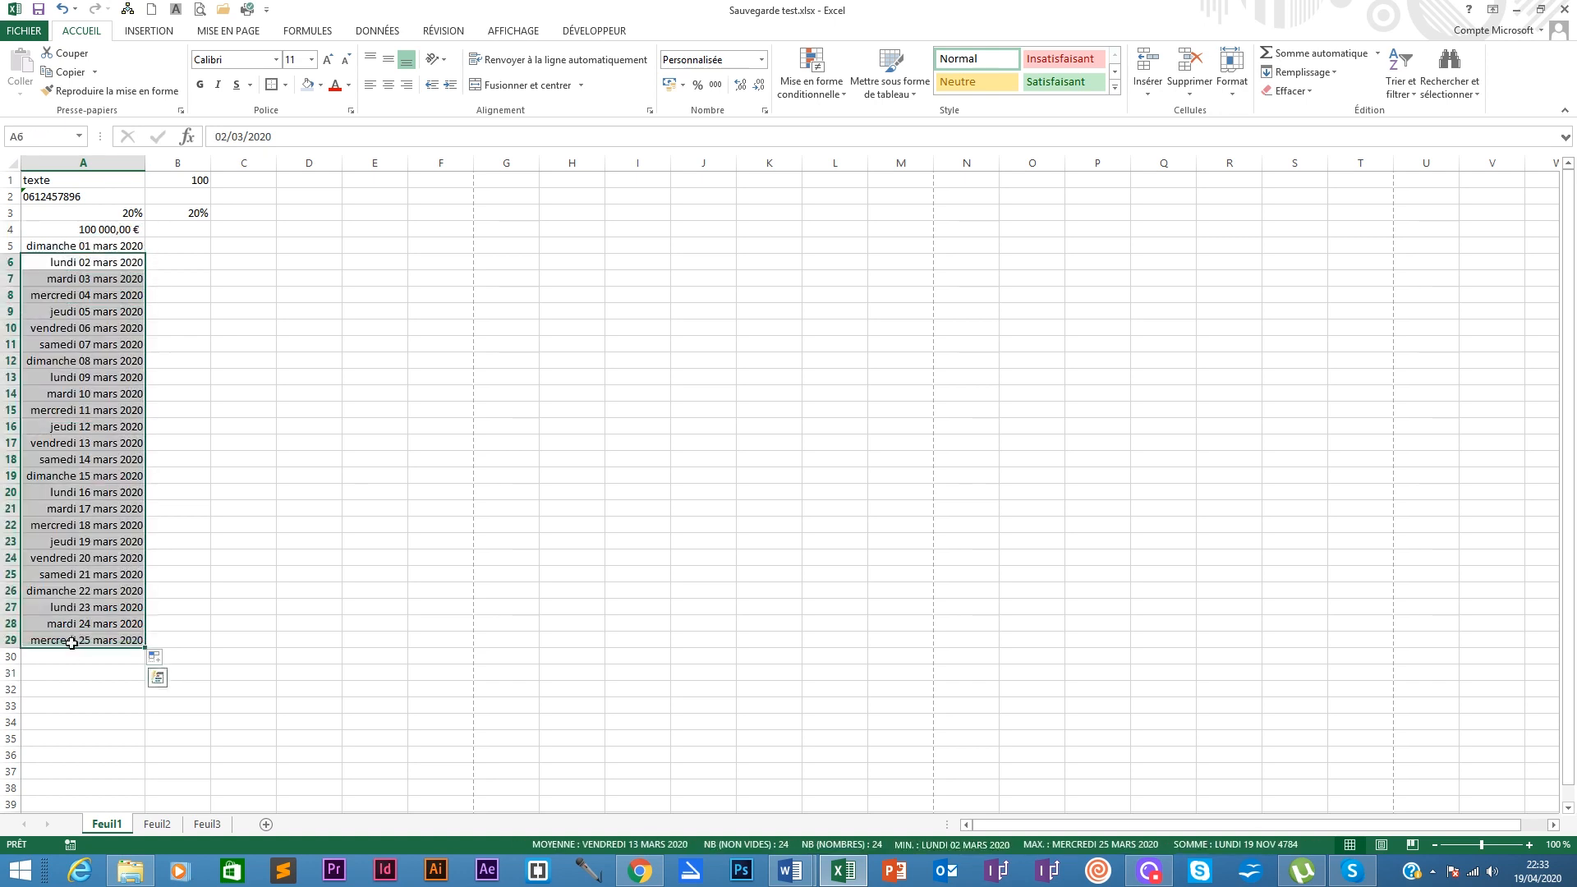
key(BackSpace)
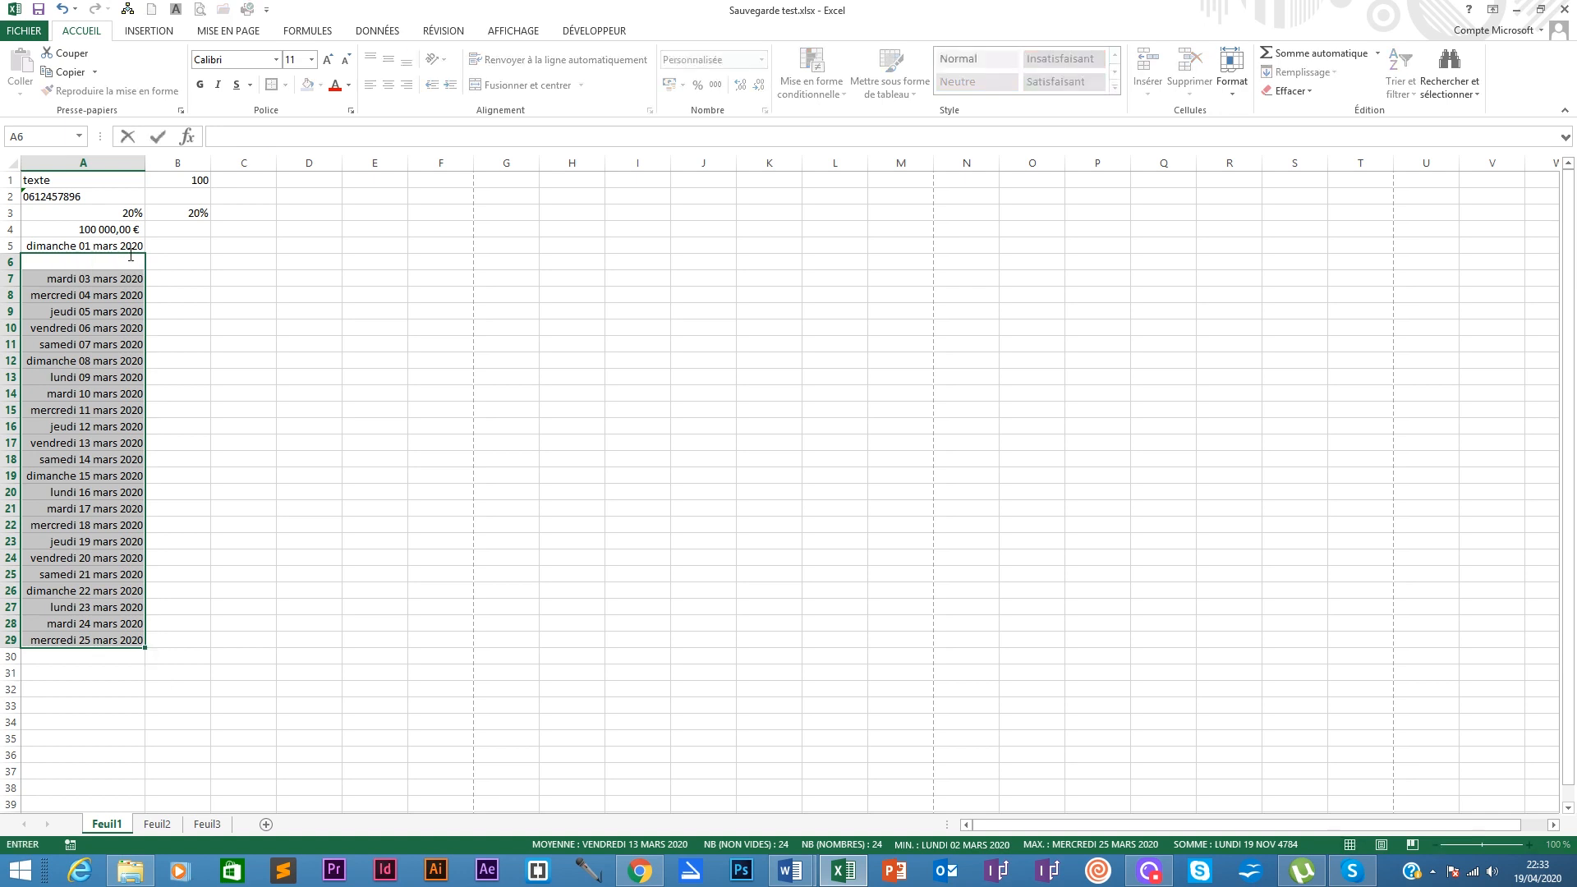
drag(131, 256, 110, 631)
key(Delete)
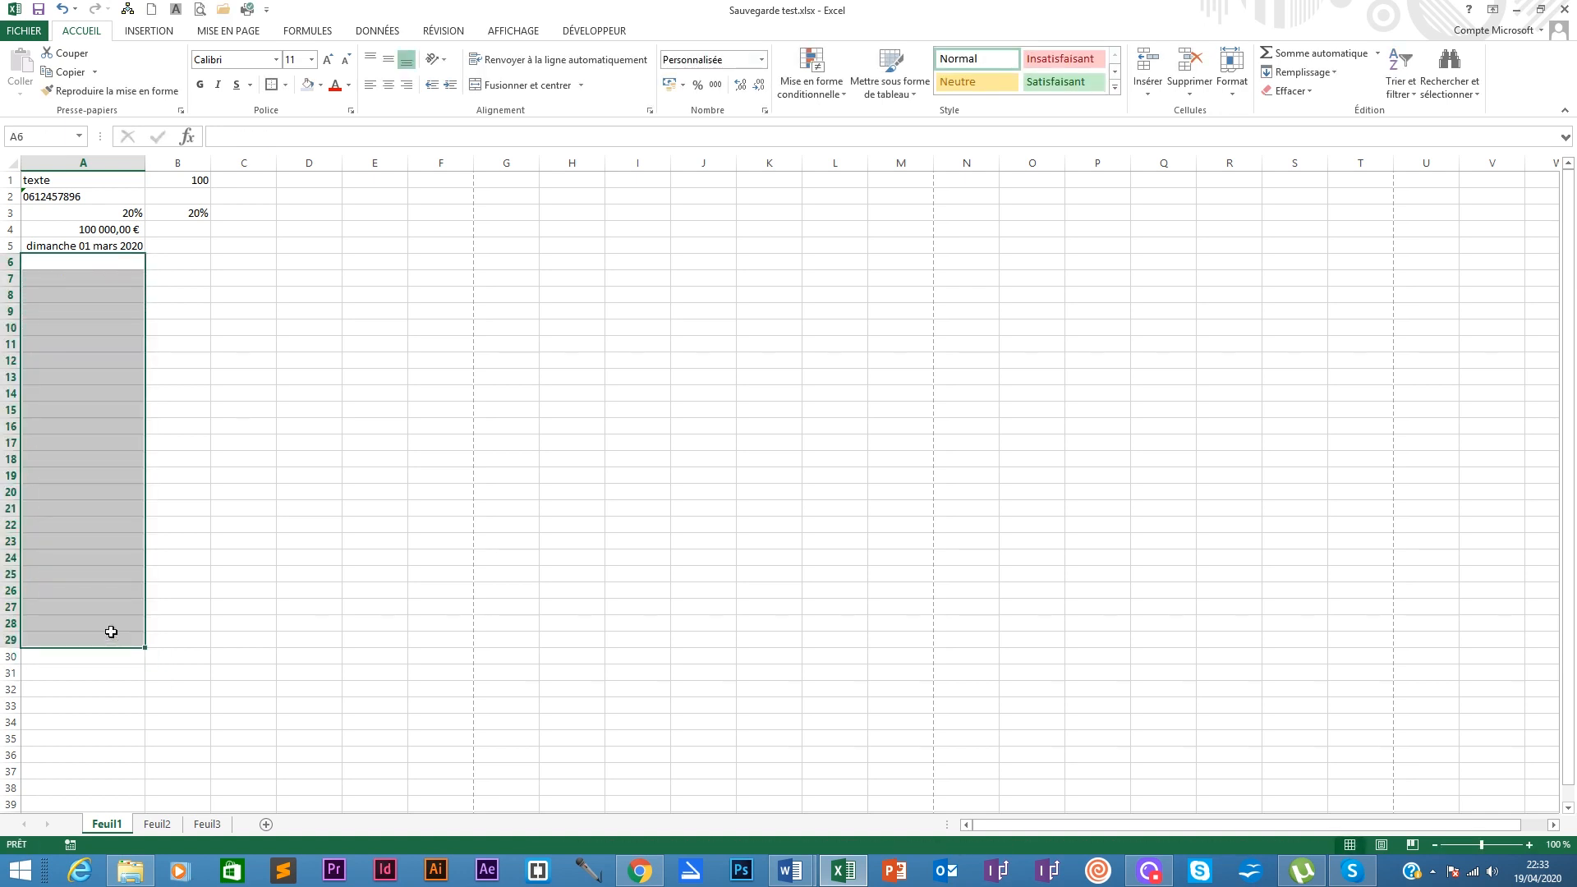
Step: Enter 1 in B5, clear it, and set B5:B33 to the Standard number format
click(173, 244)
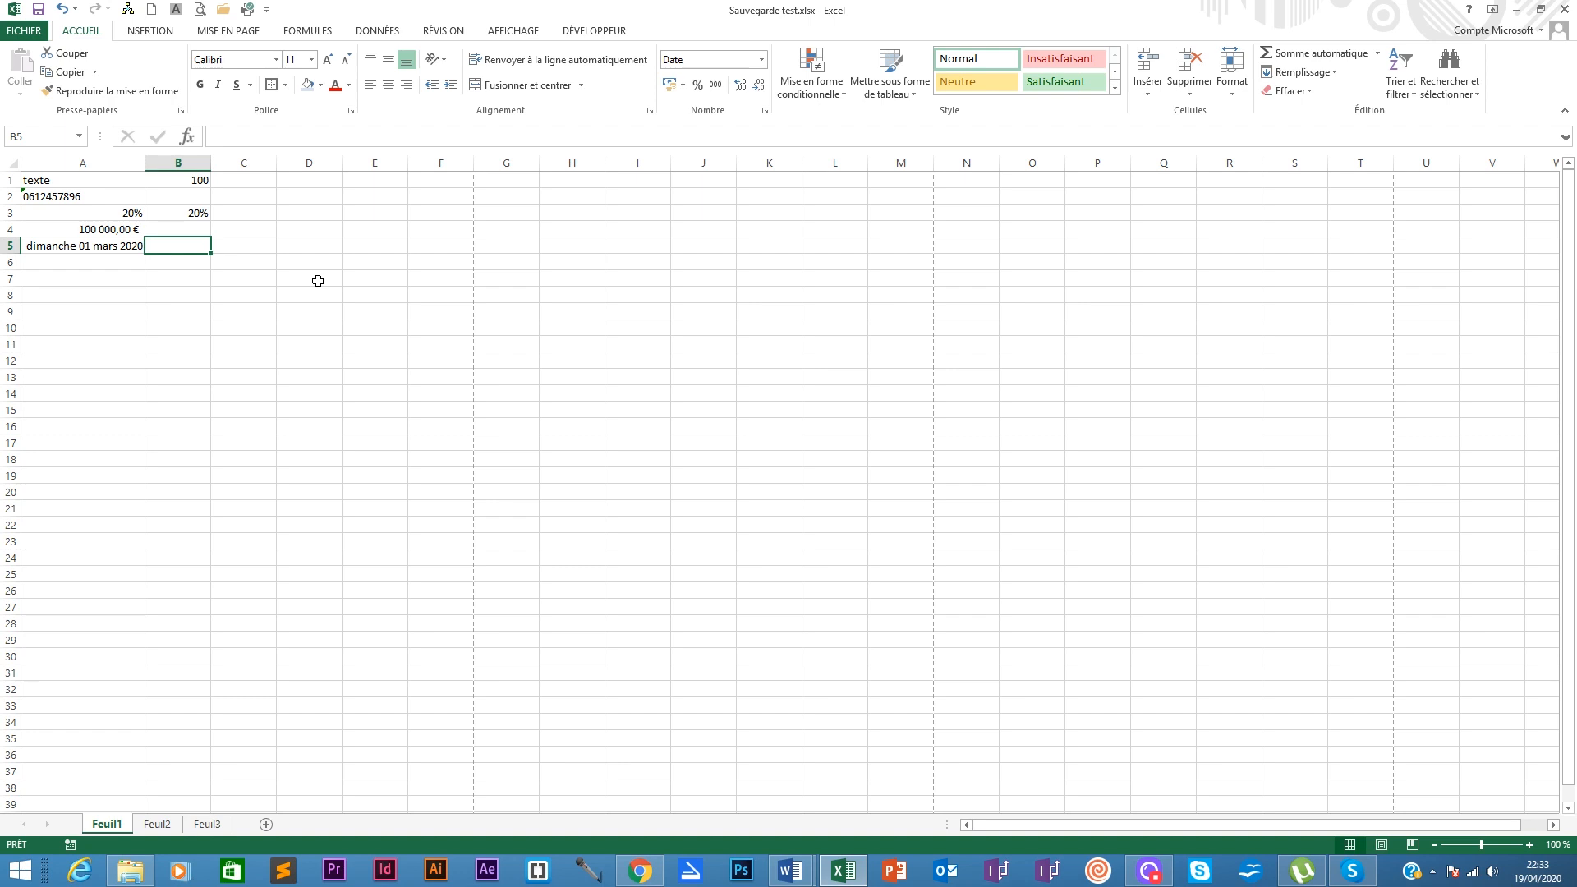
text(1)
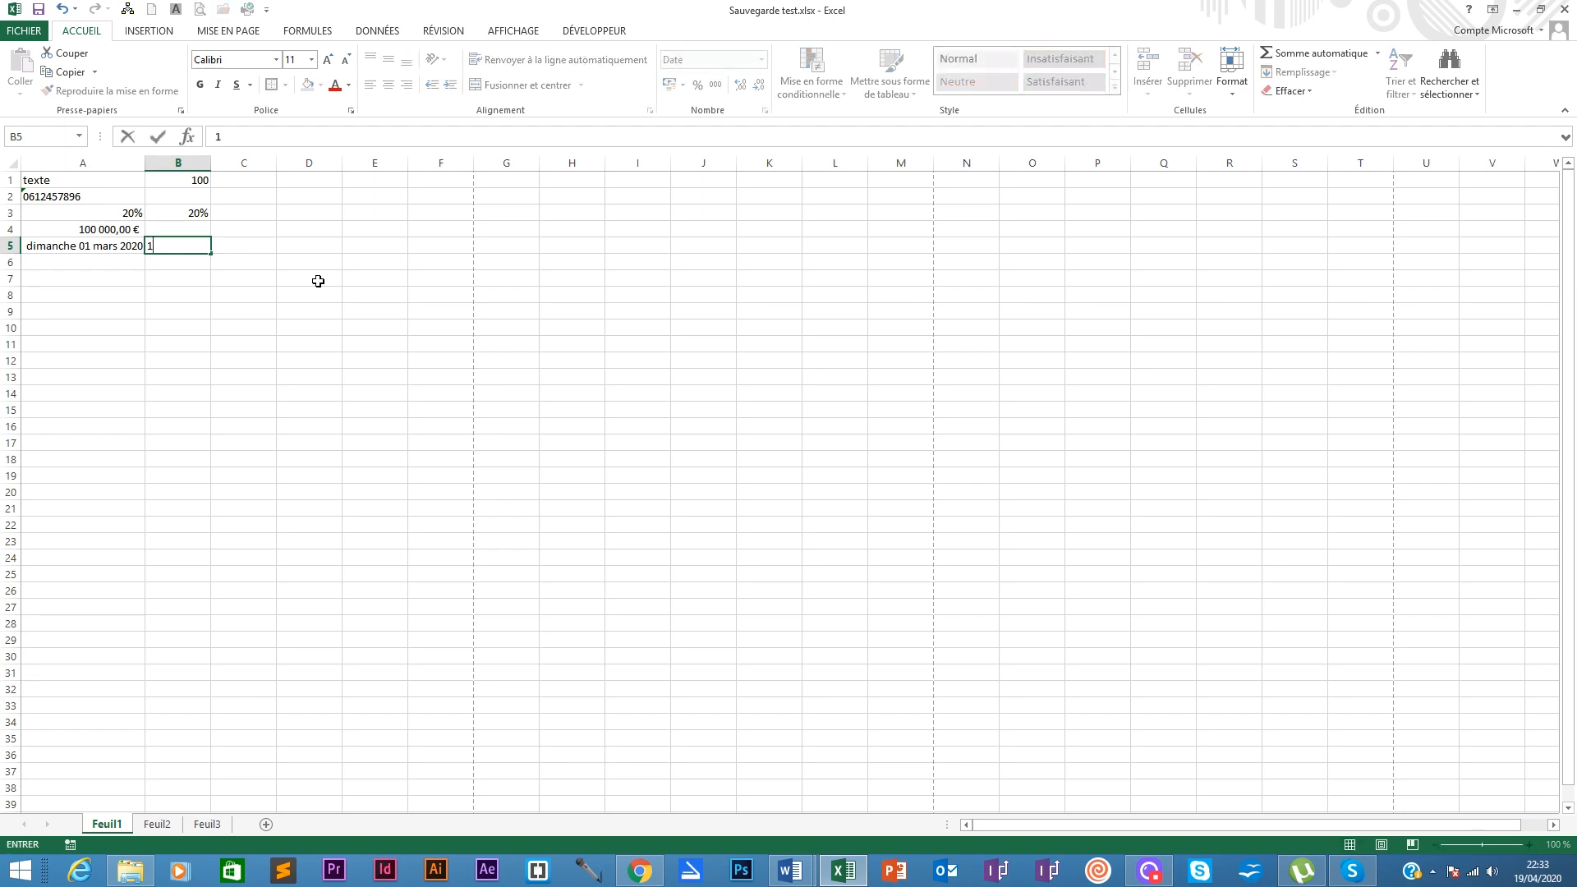
key(Return)
click(168, 247)
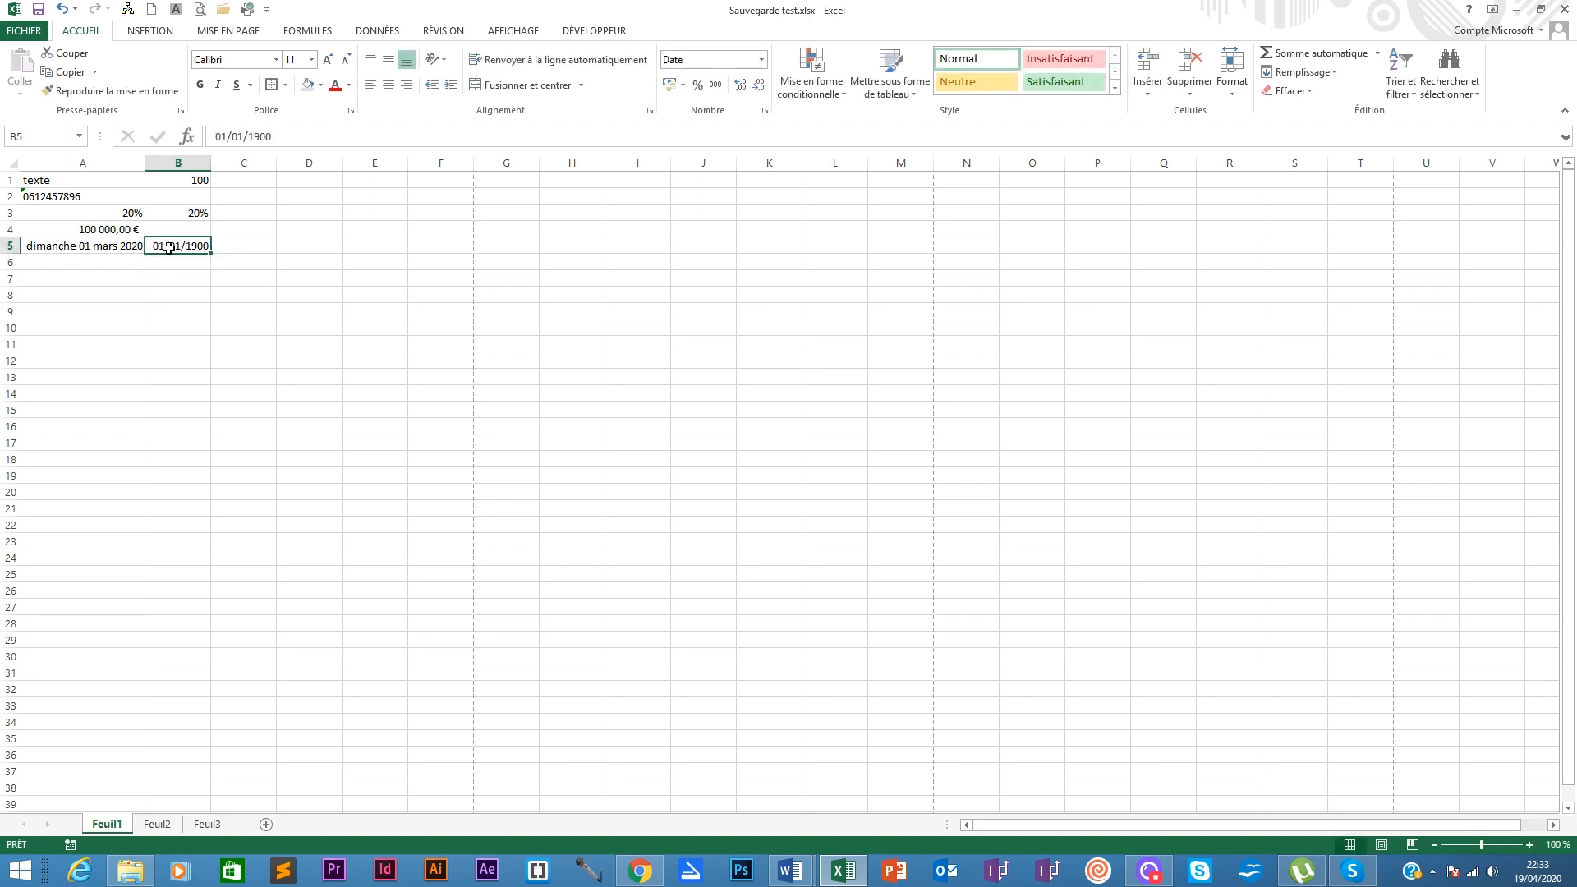
key(Delete)
drag(169, 247, 186, 699)
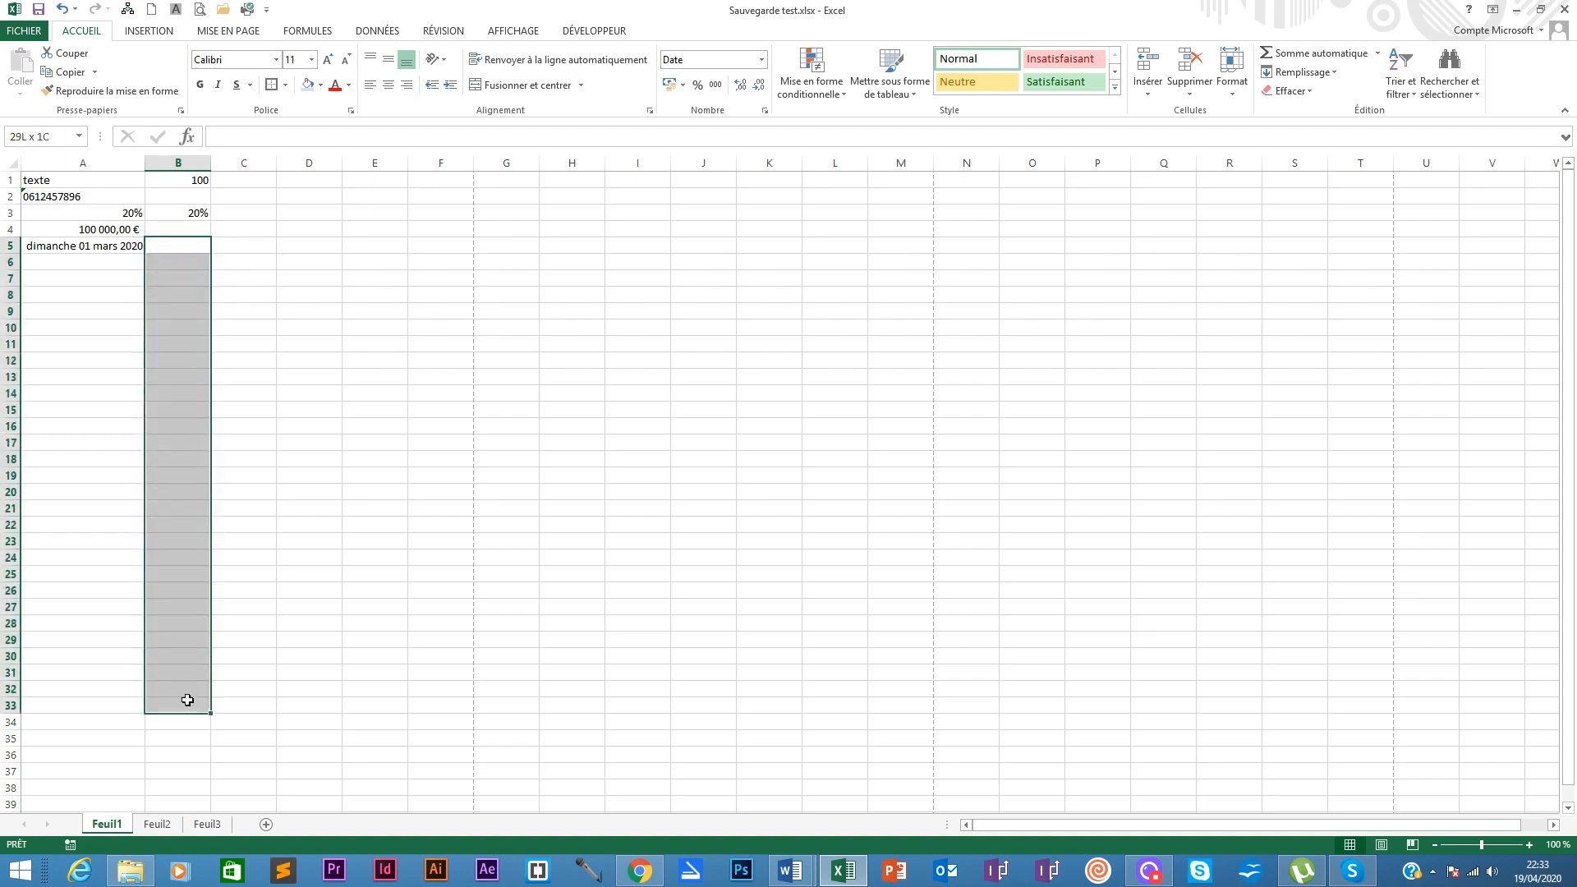
click(763, 60)
click(723, 82)
Step: Re-enter 1 in B5, fill it down, then delete the copied 1s in B6:B14
click(183, 246)
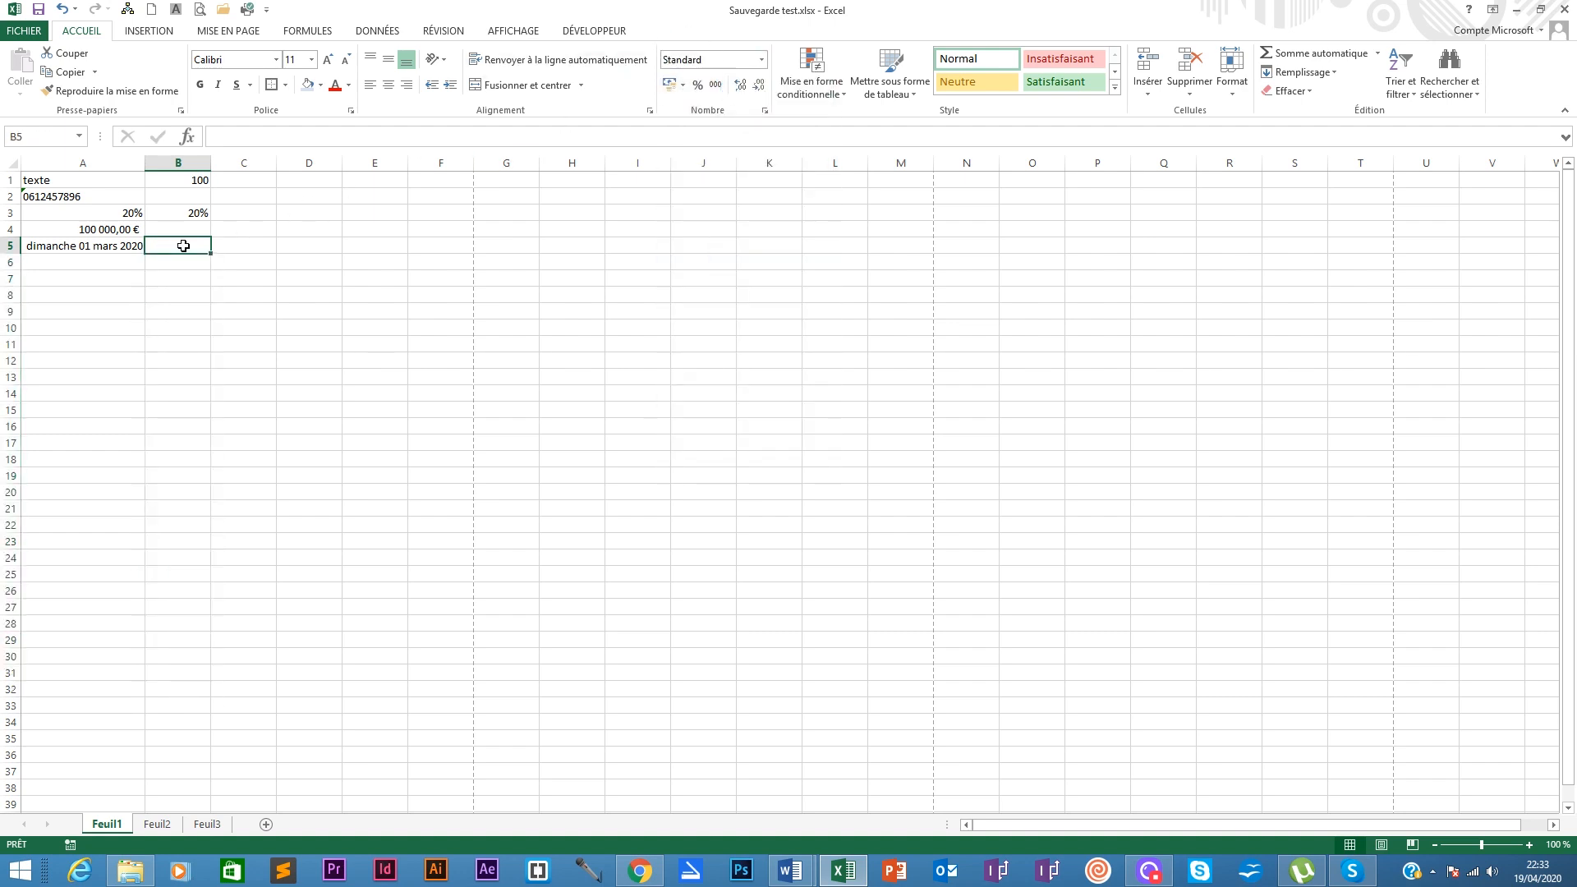
text(1)
key(Return)
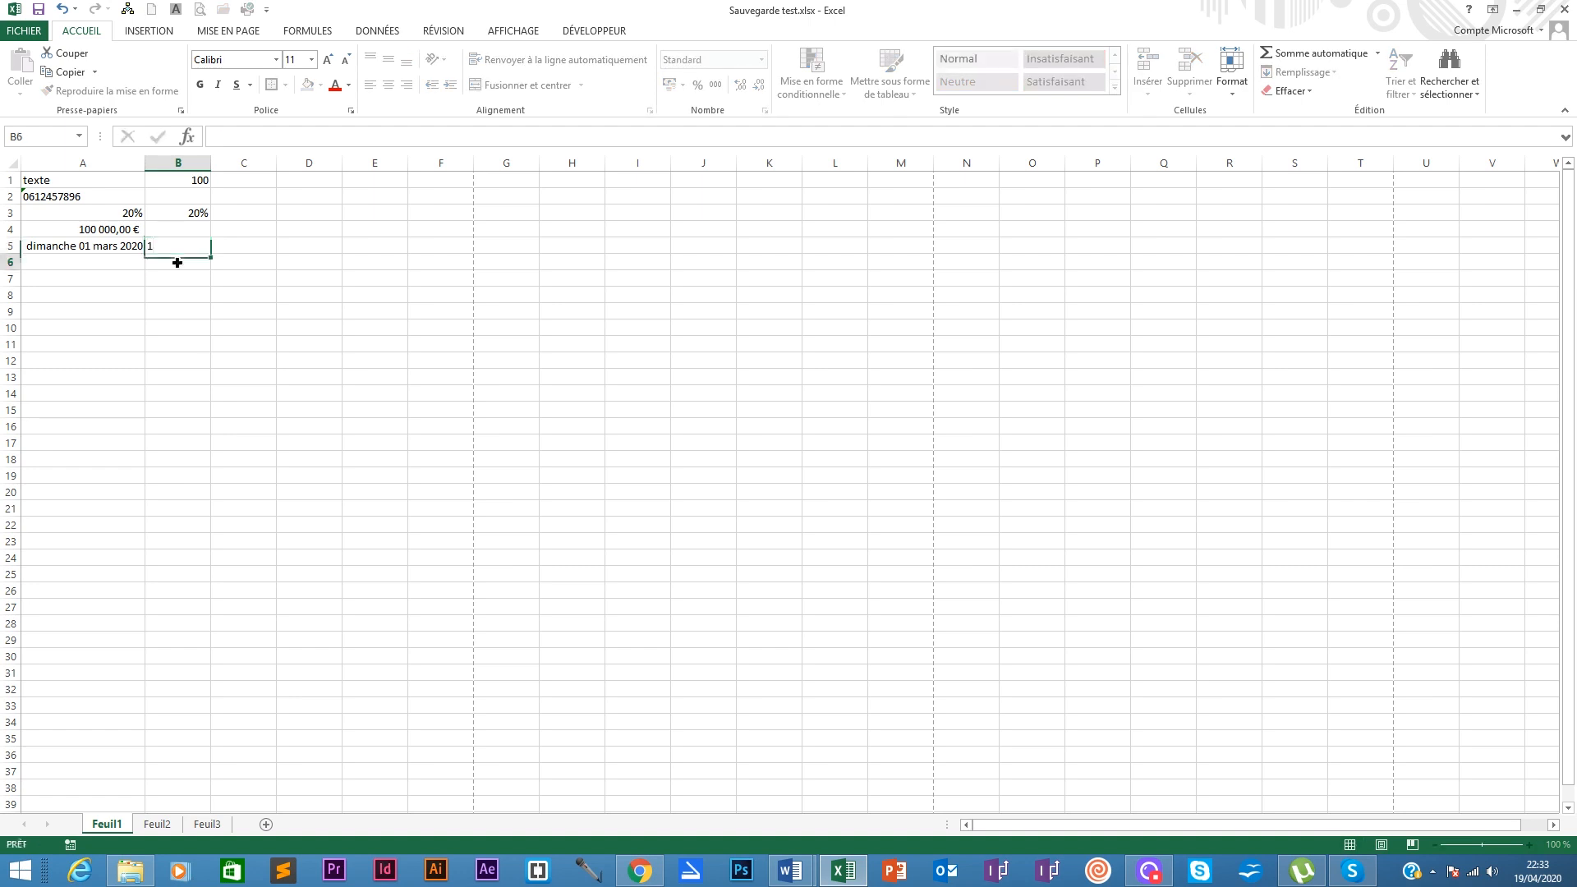
click(185, 247)
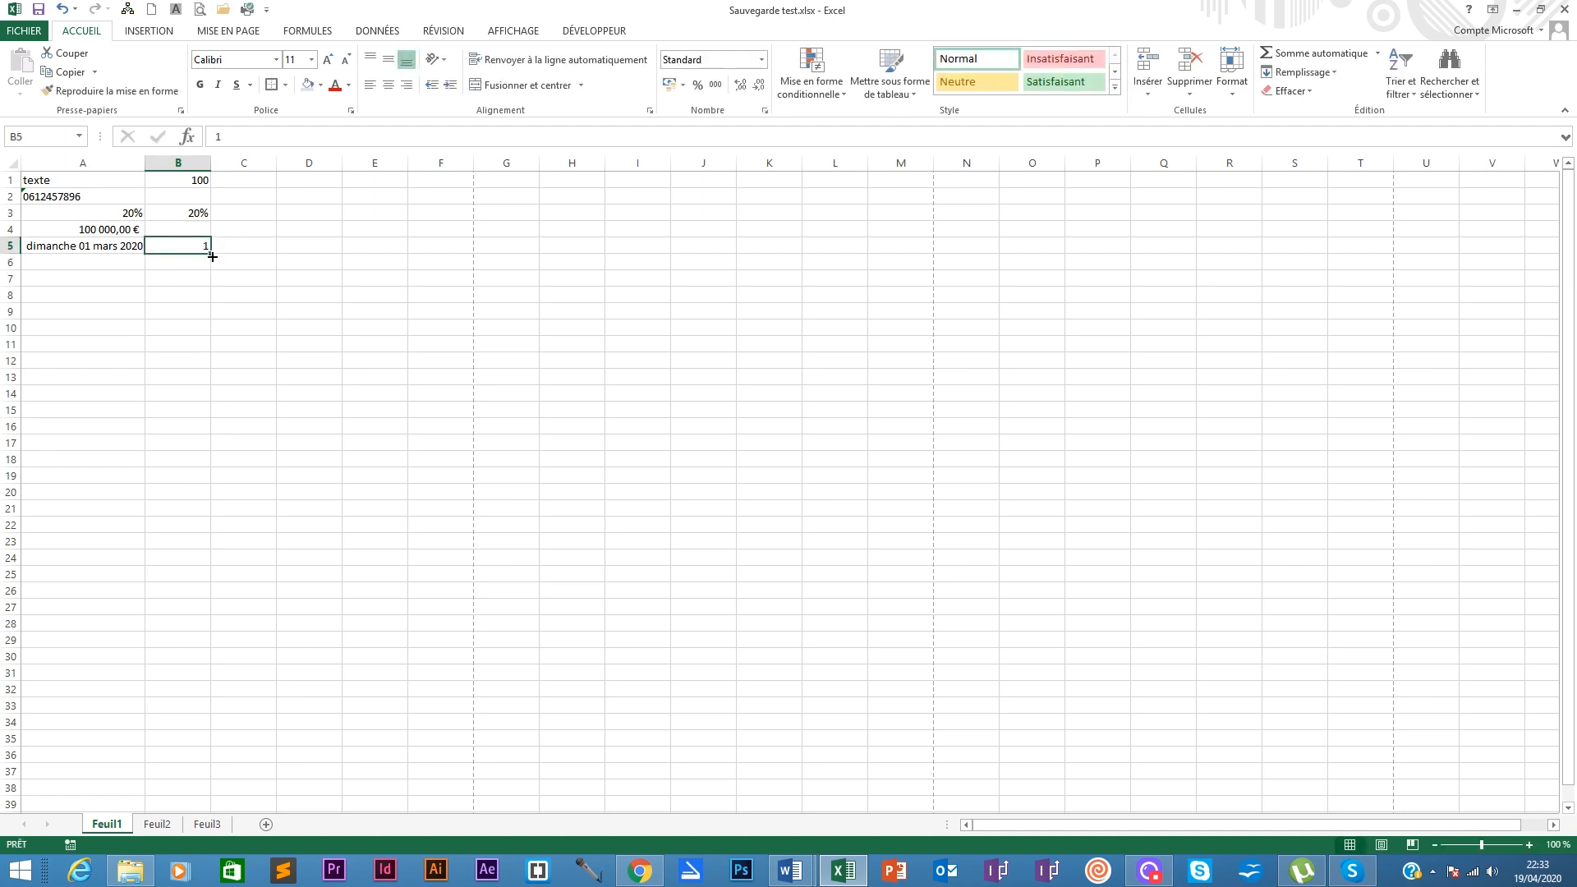
drag(210, 254, 203, 506)
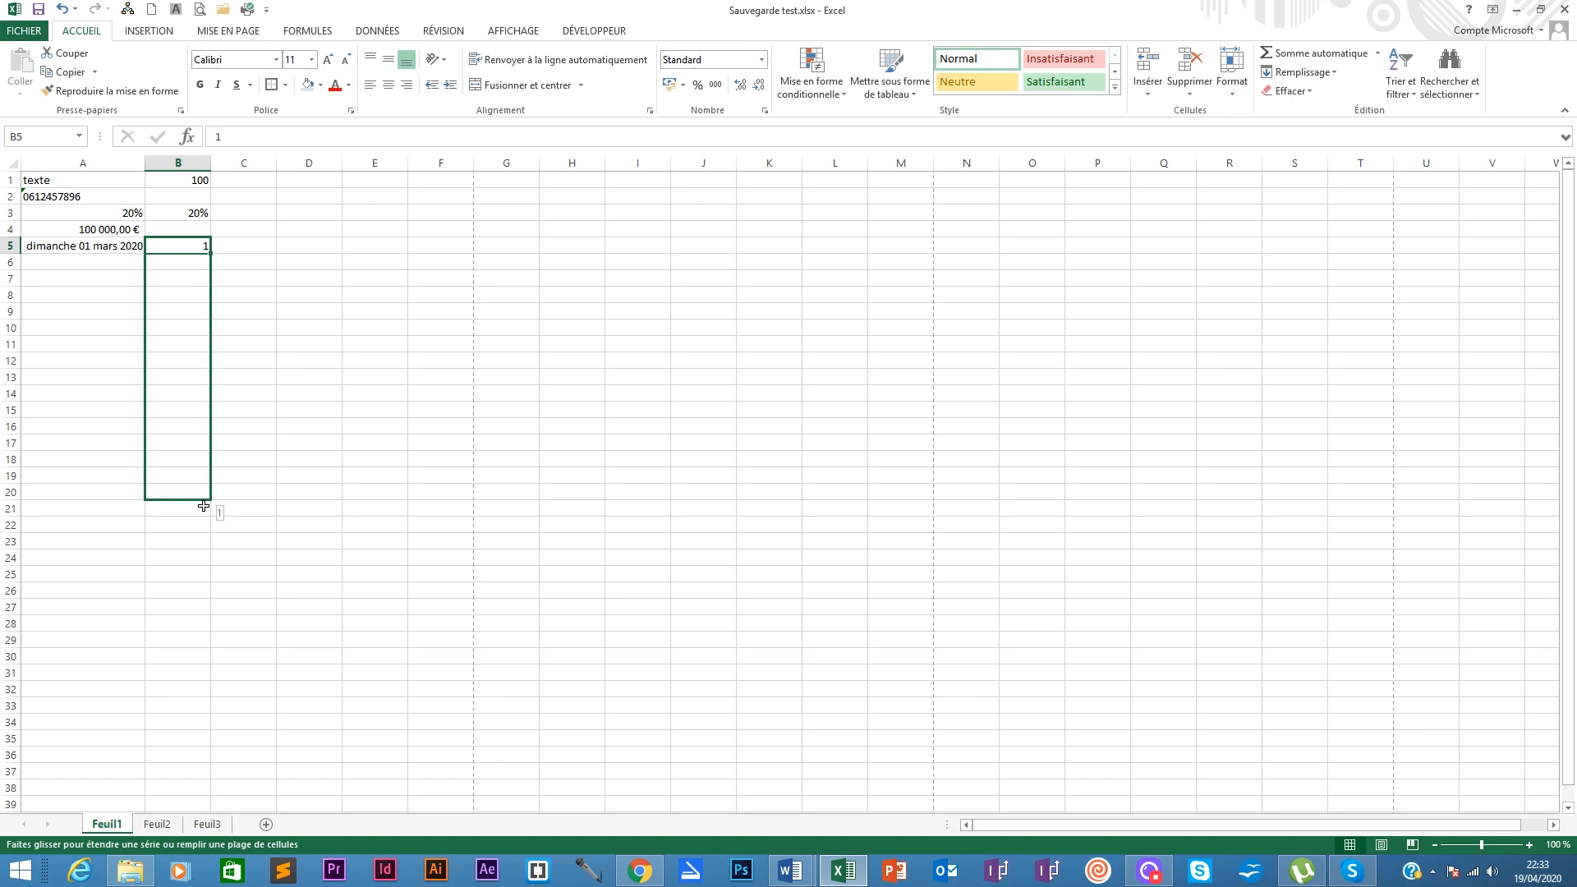
drag(204, 506, 201, 396)
click(176, 245)
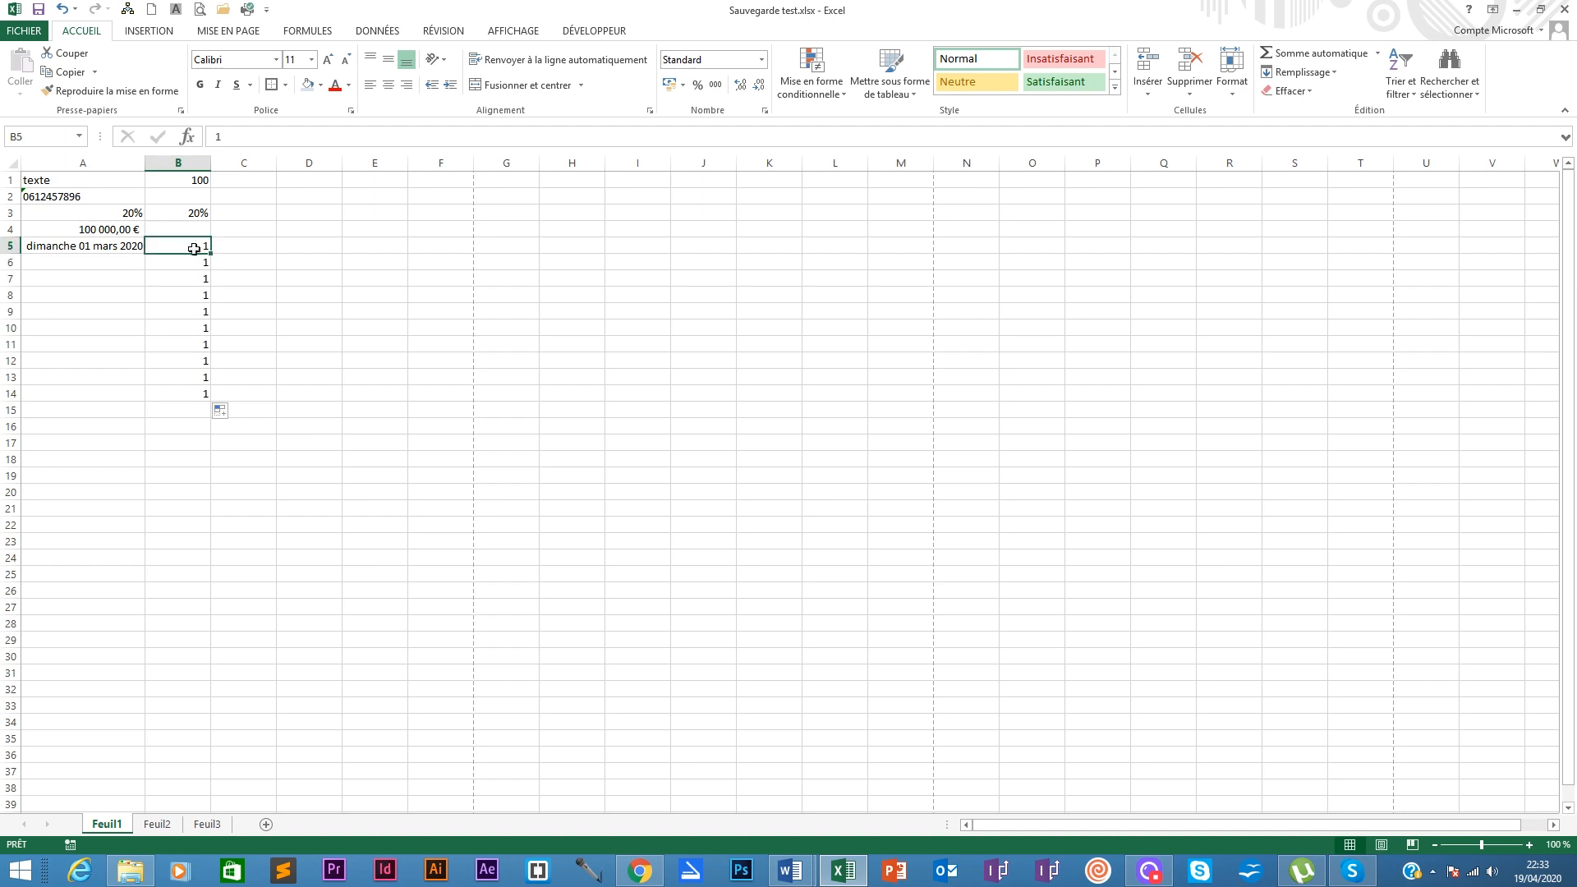
drag(188, 394, 194, 263)
key(Delete)
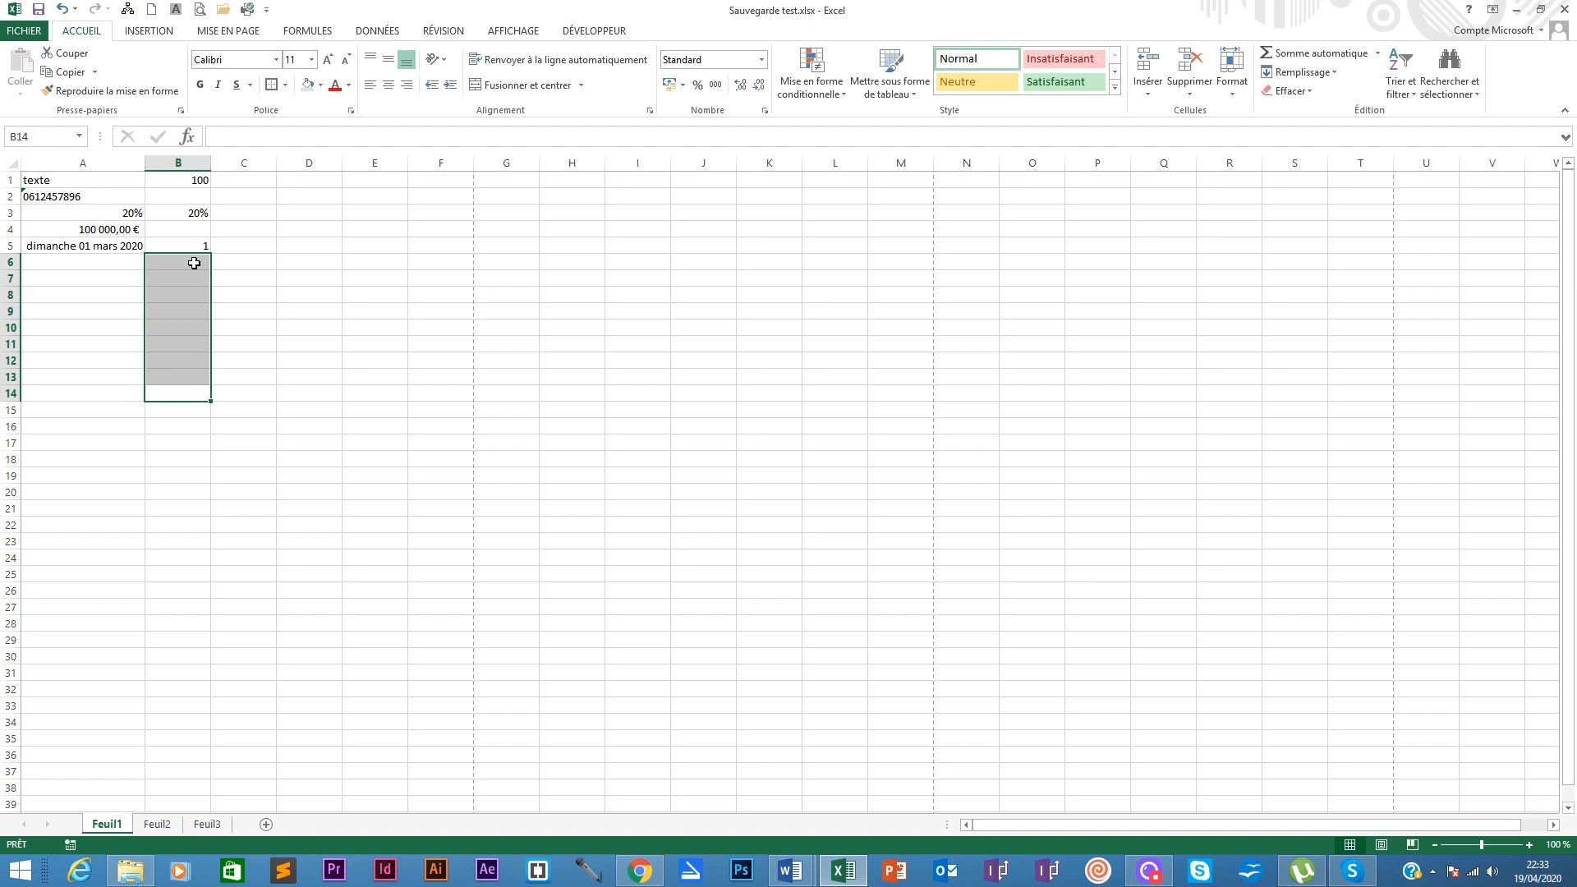
click(201, 245)
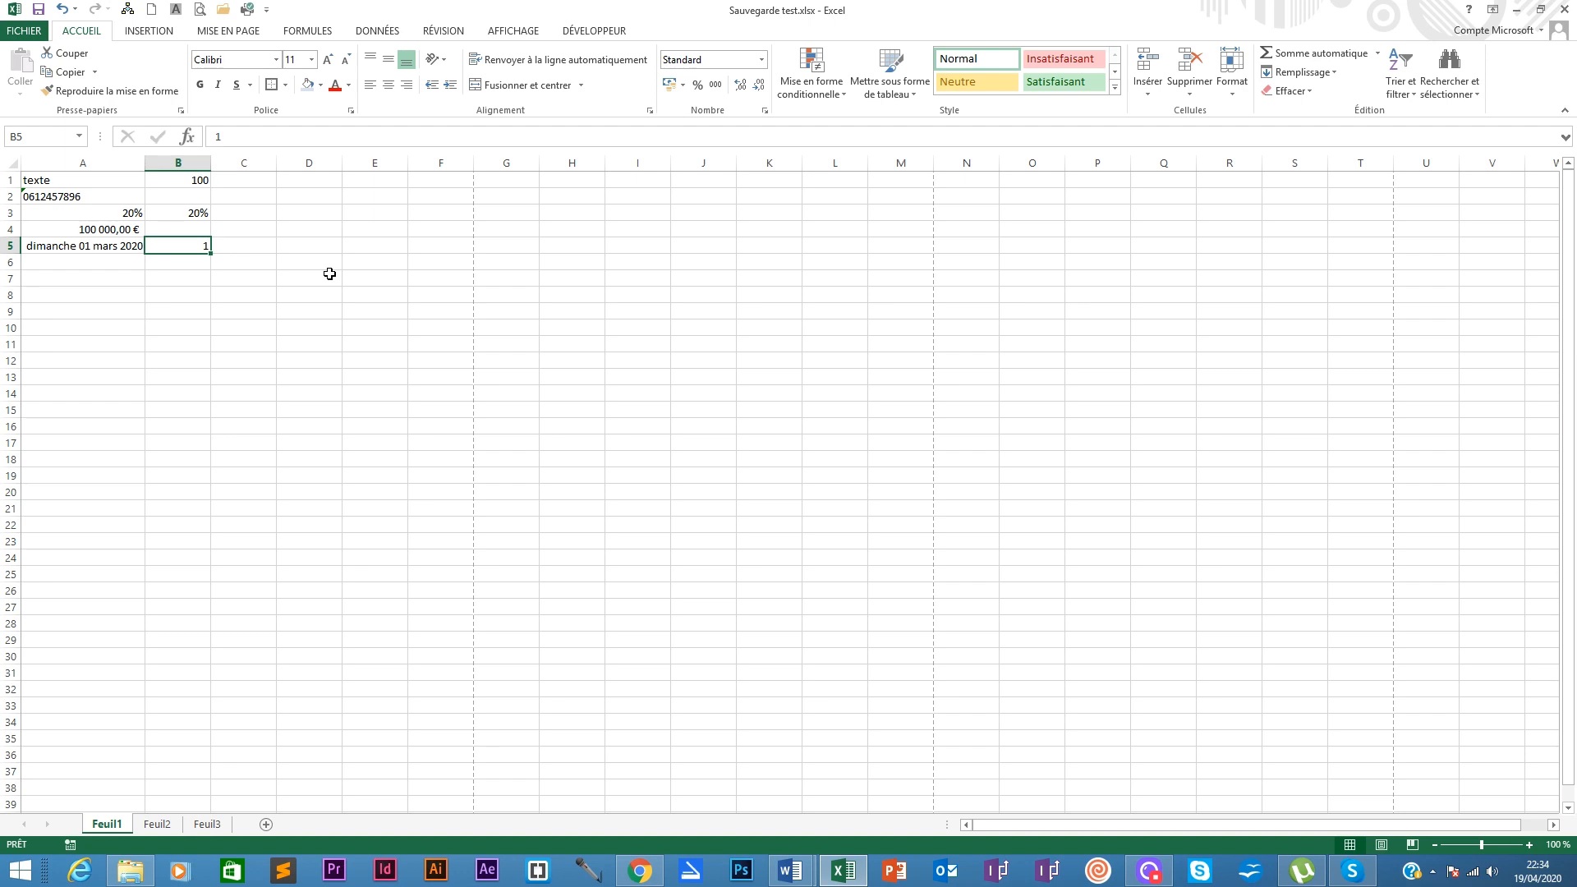
Step: Put 2 in B6 and extend the 1, 2 series down to B24, ending at 20
click(185, 264)
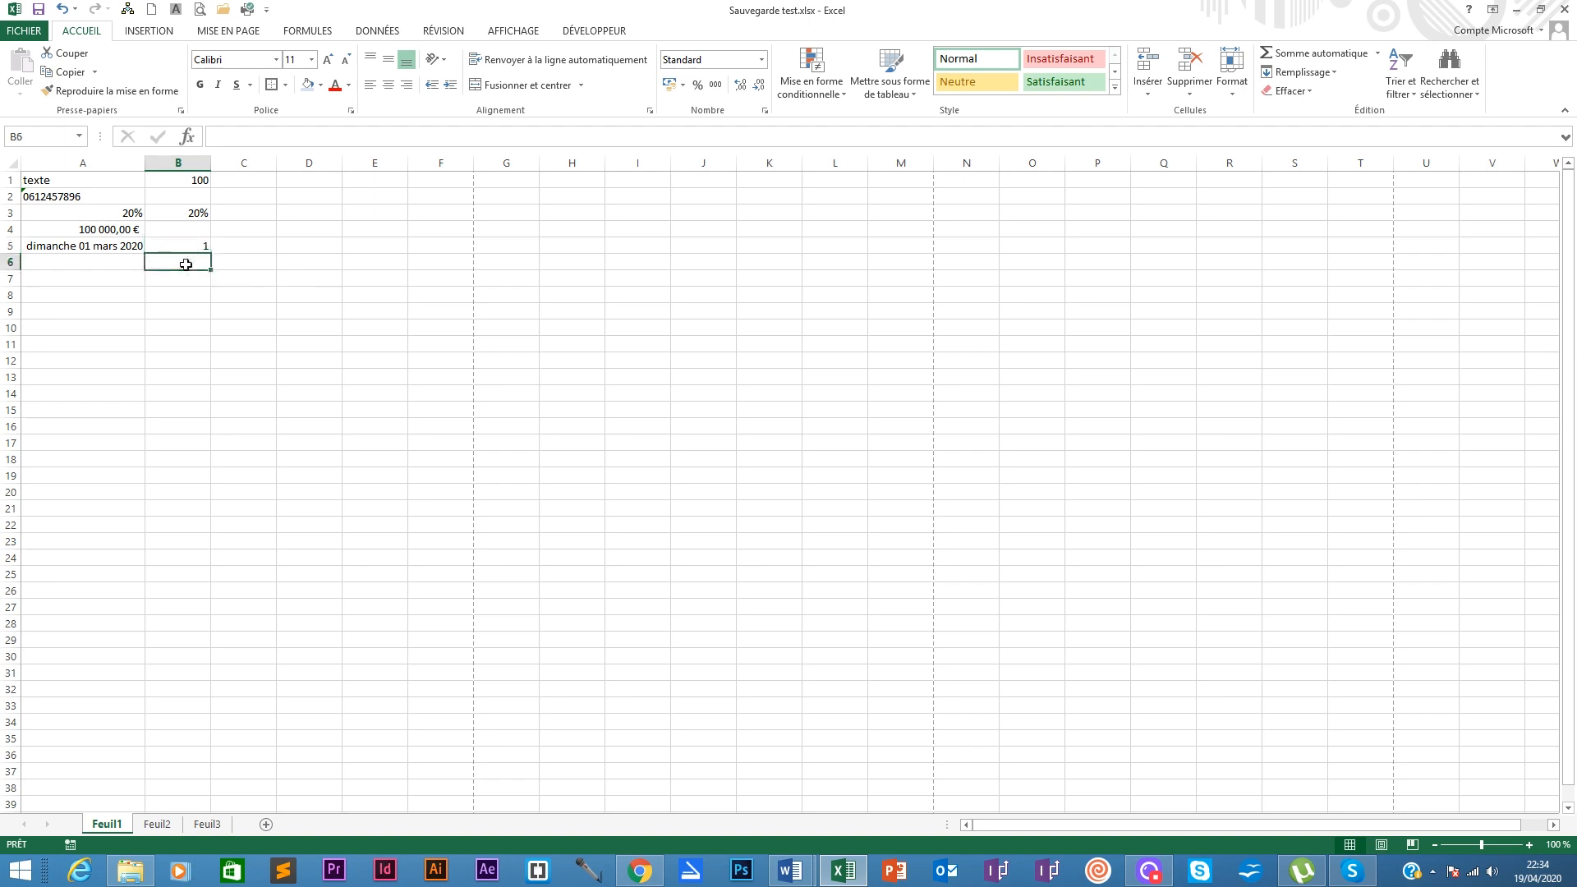
text(2)
key(Return)
drag(190, 246, 186, 266)
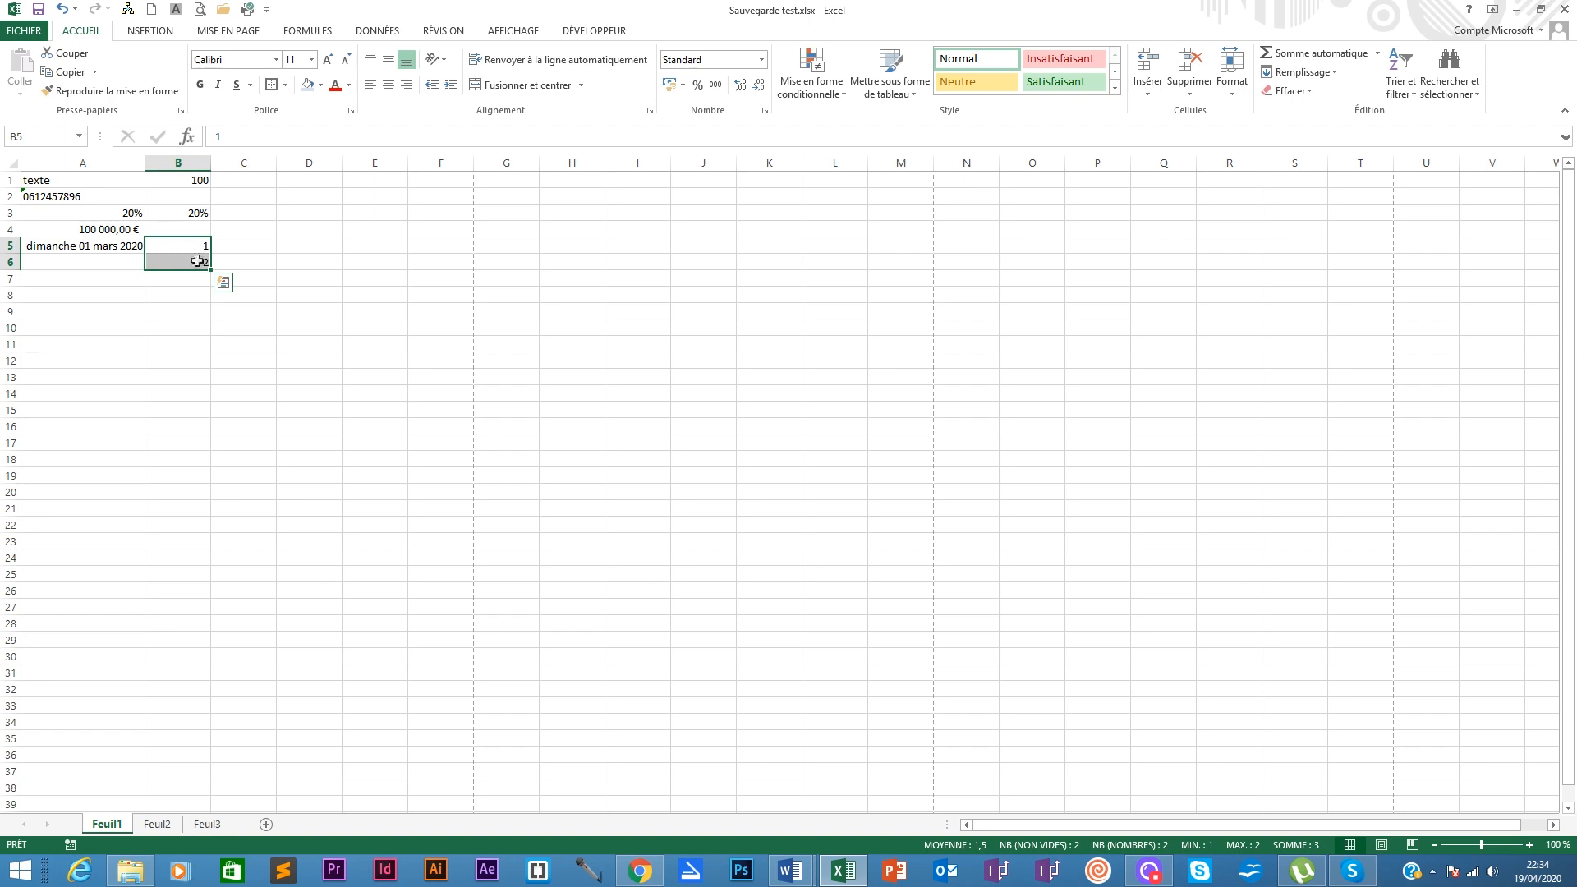
drag(210, 269, 205, 573)
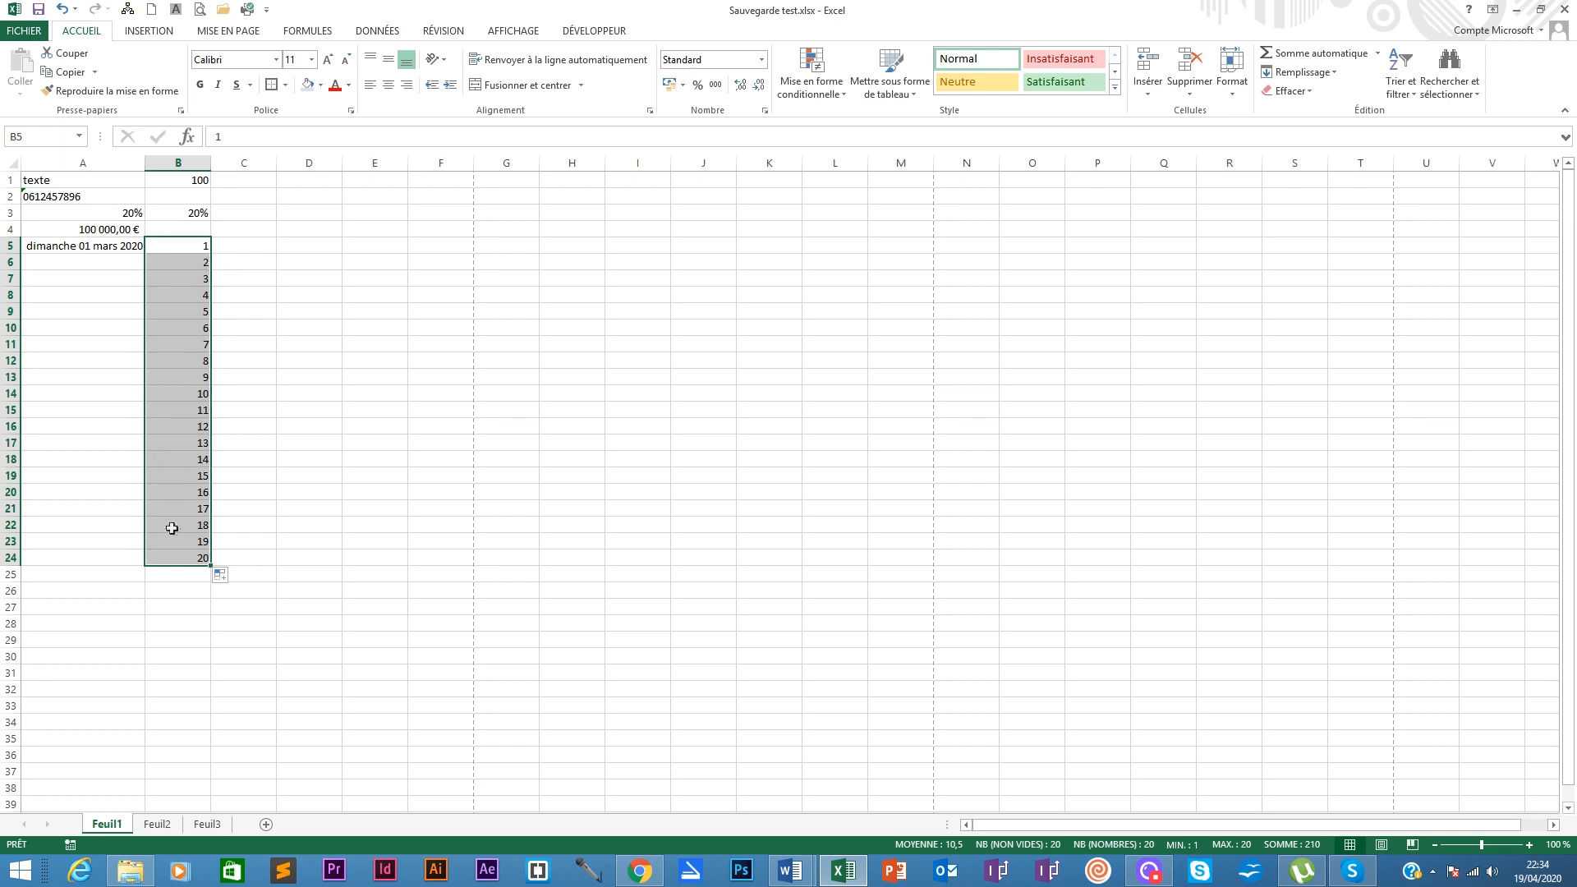
click(193, 557)
mouse_move(191, 558)
mouse_down()
mouse_move(178, 277)
mouse_move(161, 560)
mouse_up()
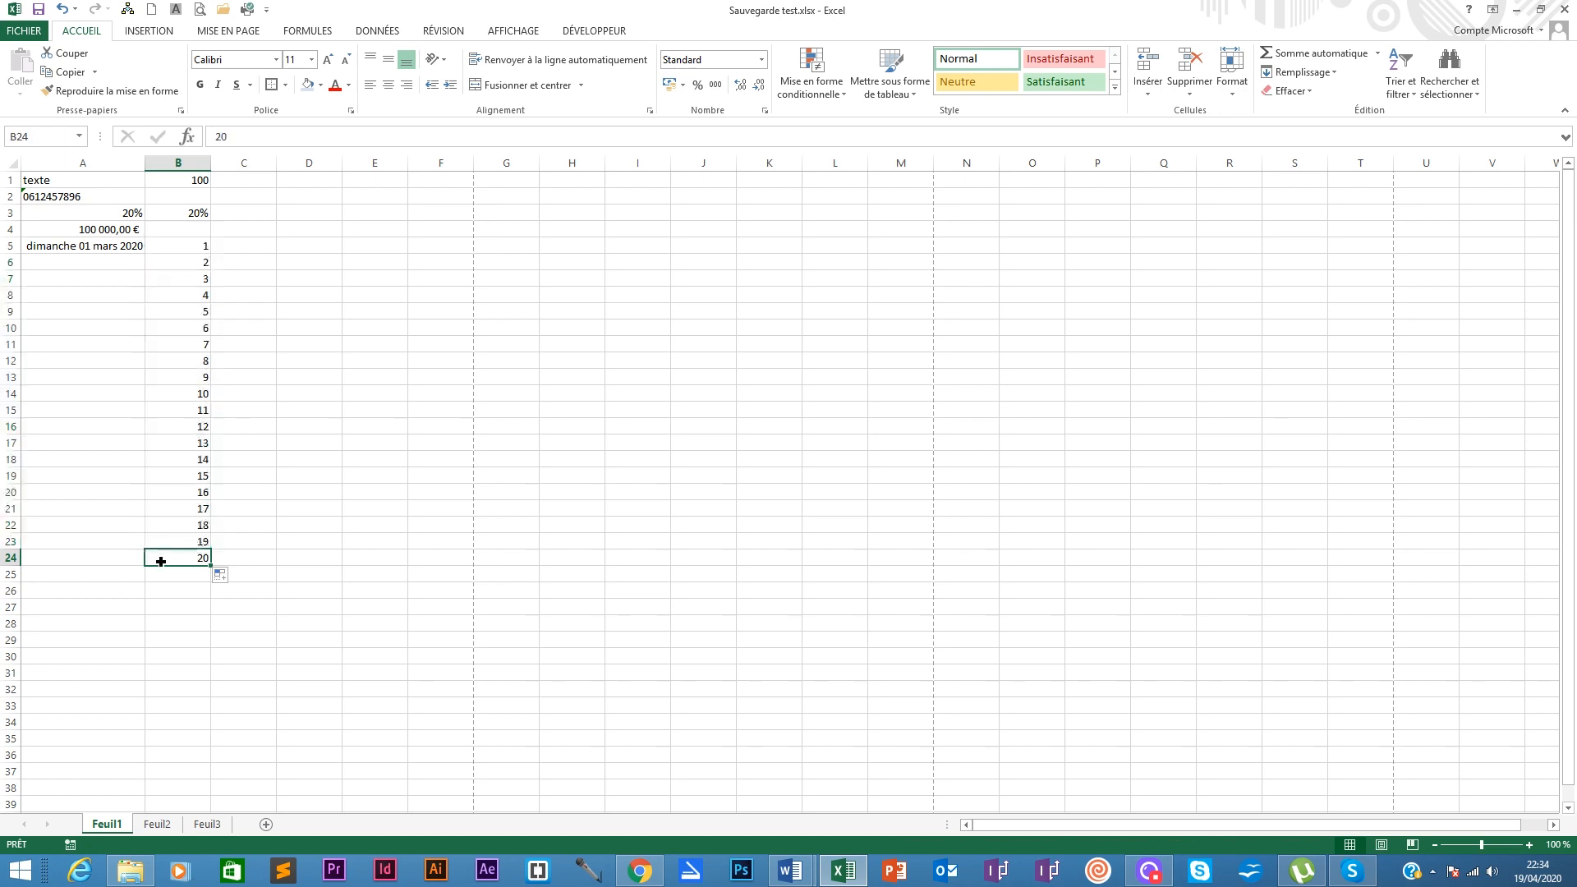
click(243, 246)
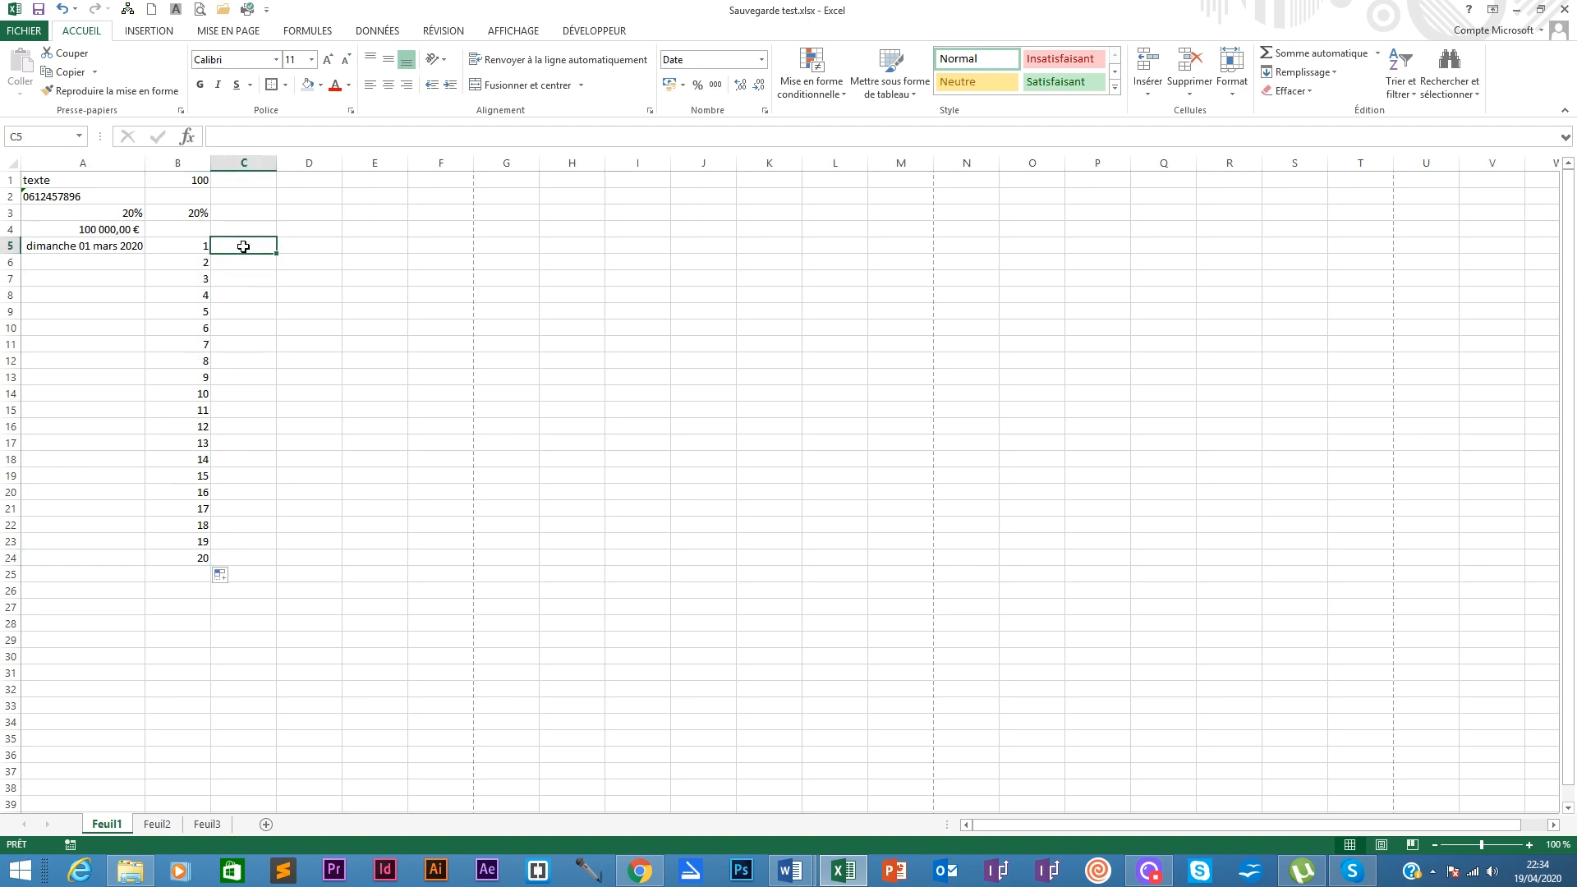
Step: Clear the unwanted date from C5 and set C5:C24 to the Standard number format
text(2)
key(Return)
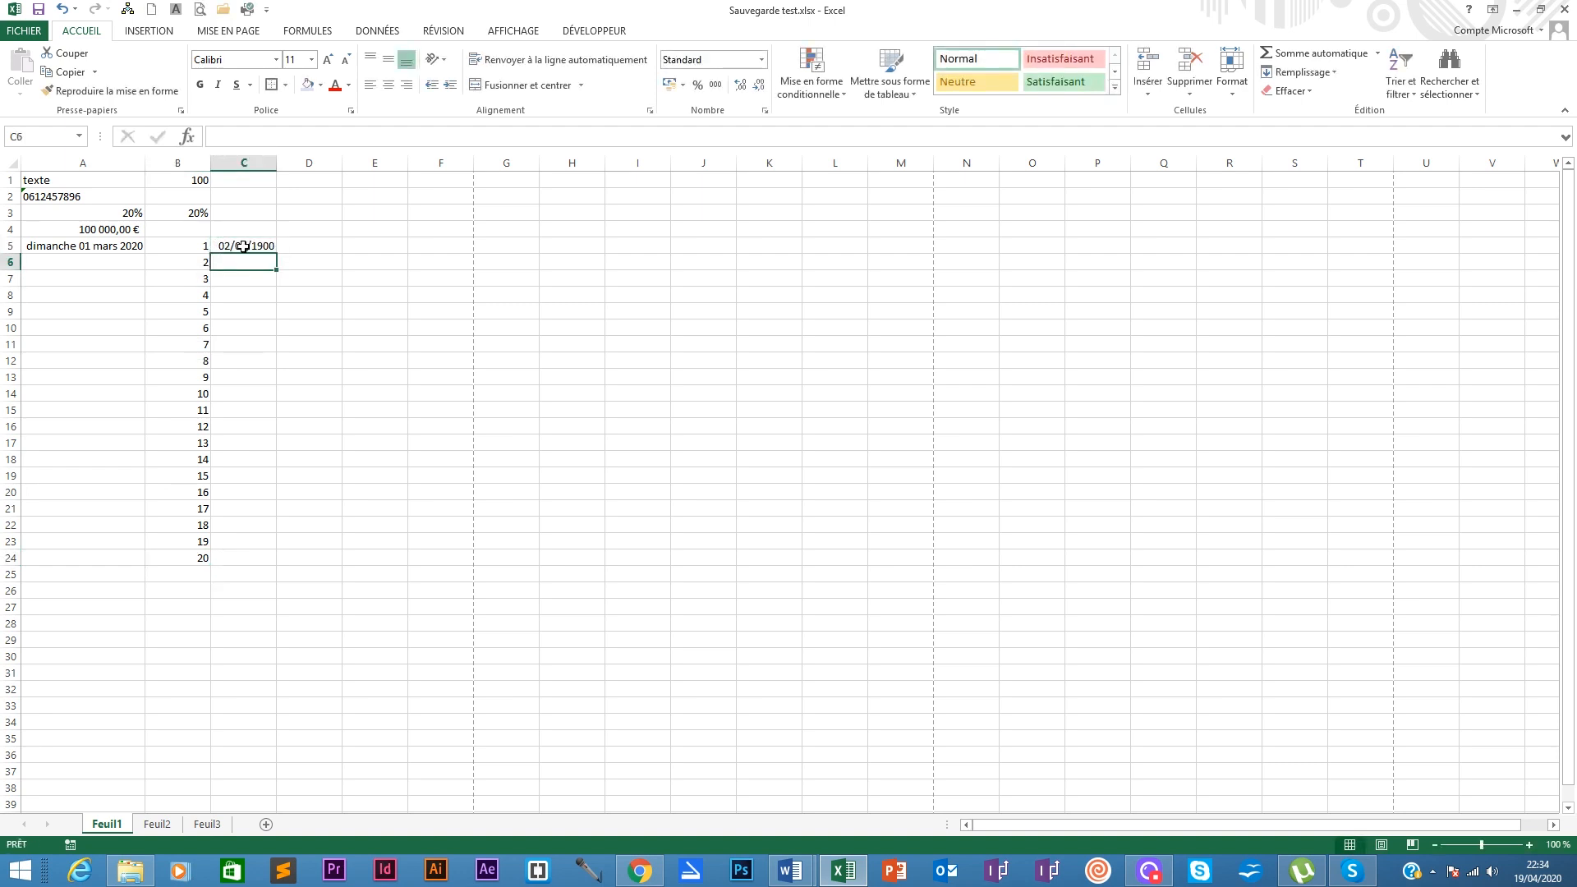
drag(244, 246, 246, 558)
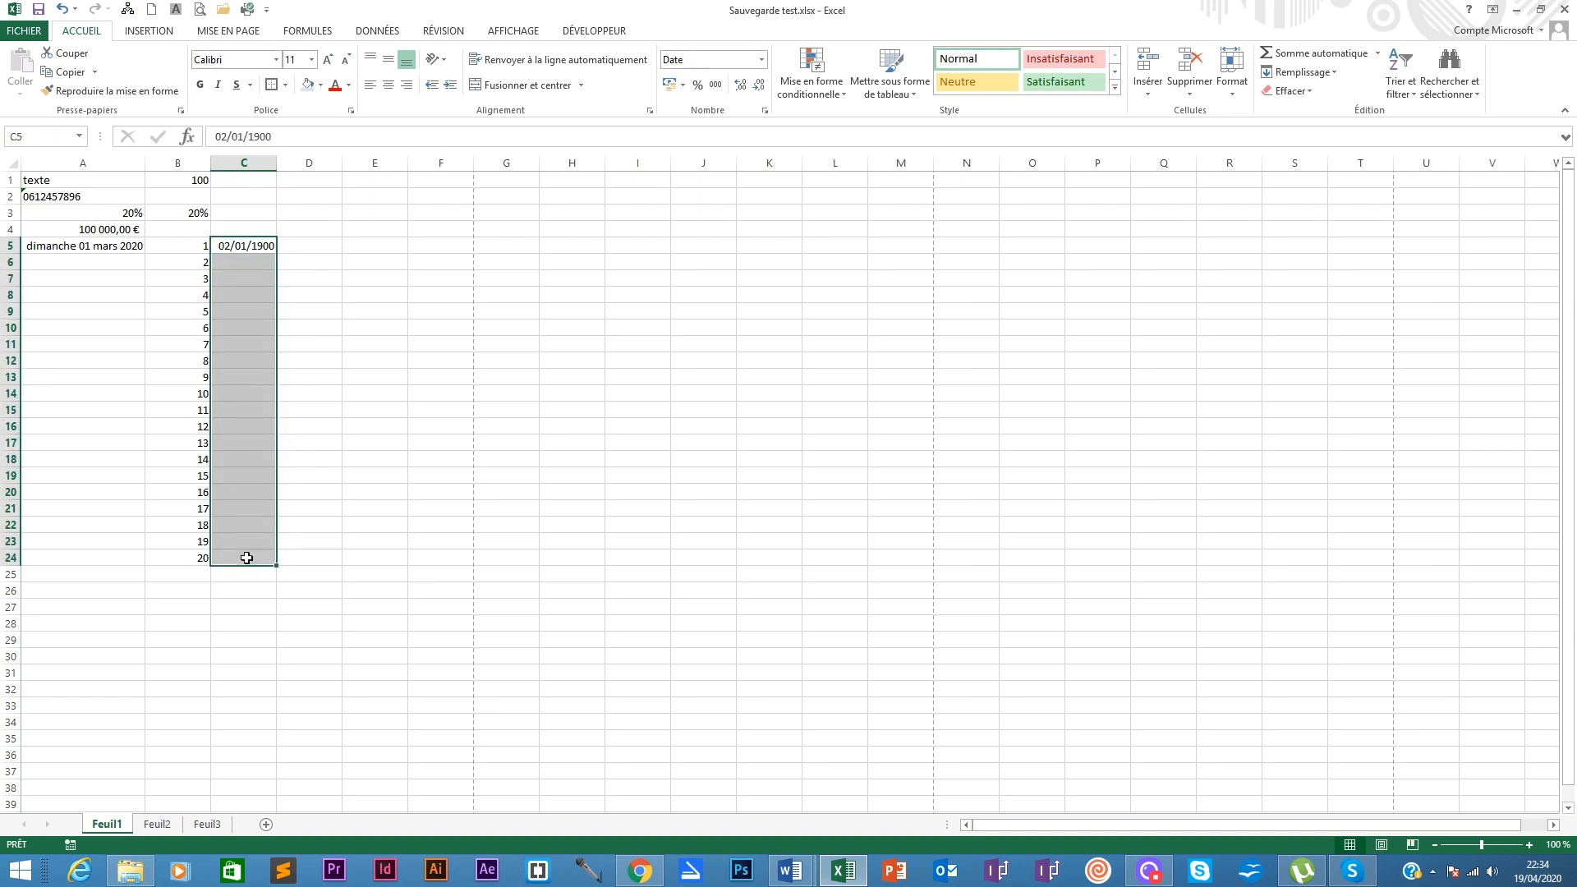
key(BackSpace)
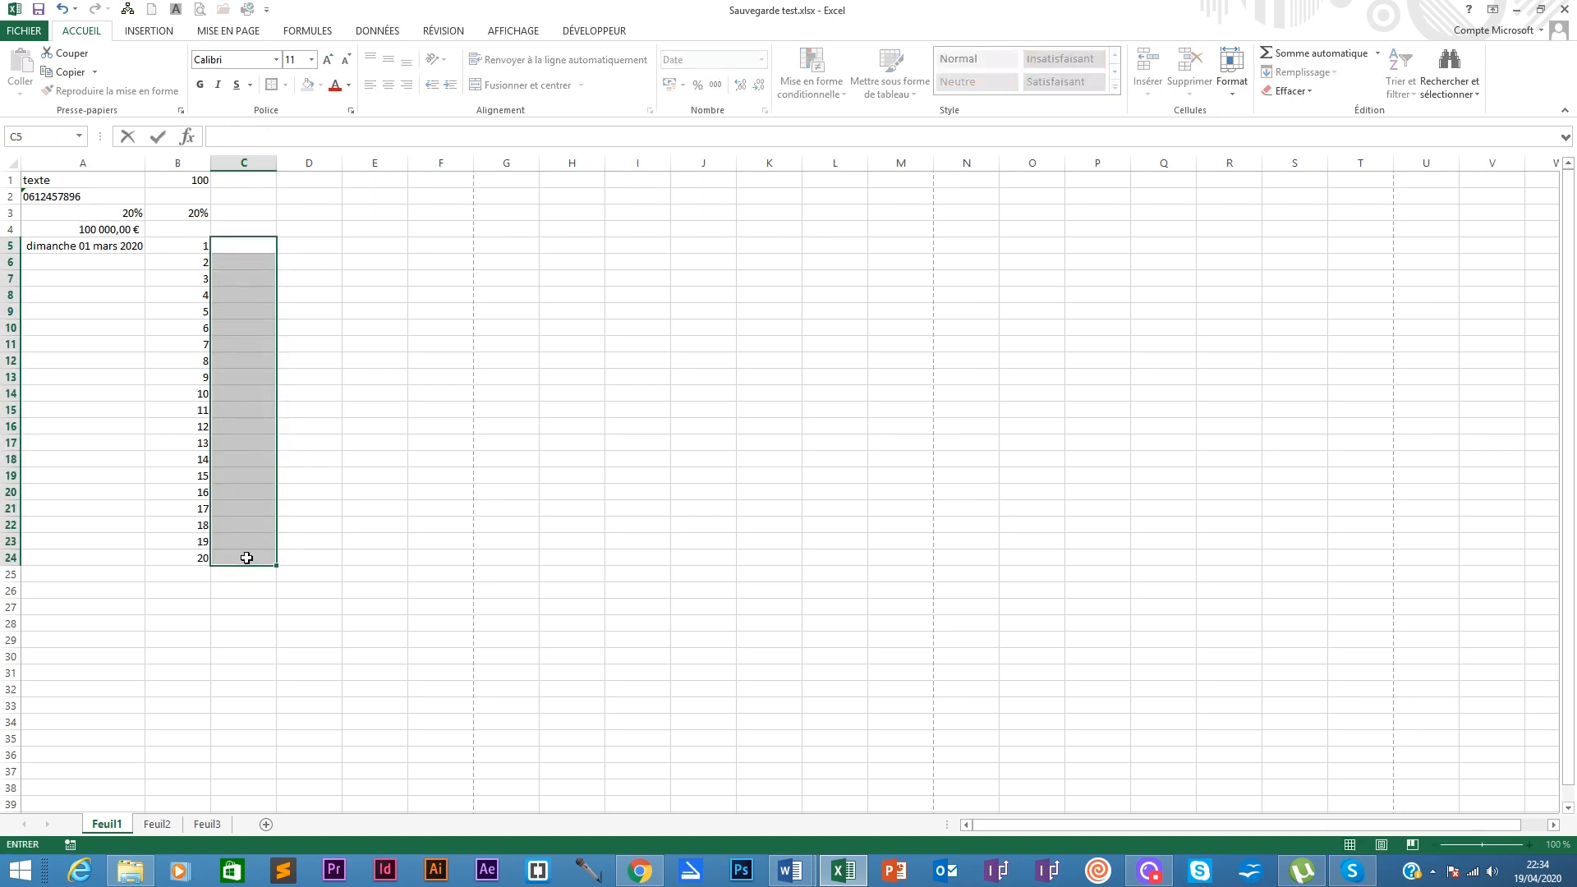
click(282, 245)
drag(255, 245, 270, 562)
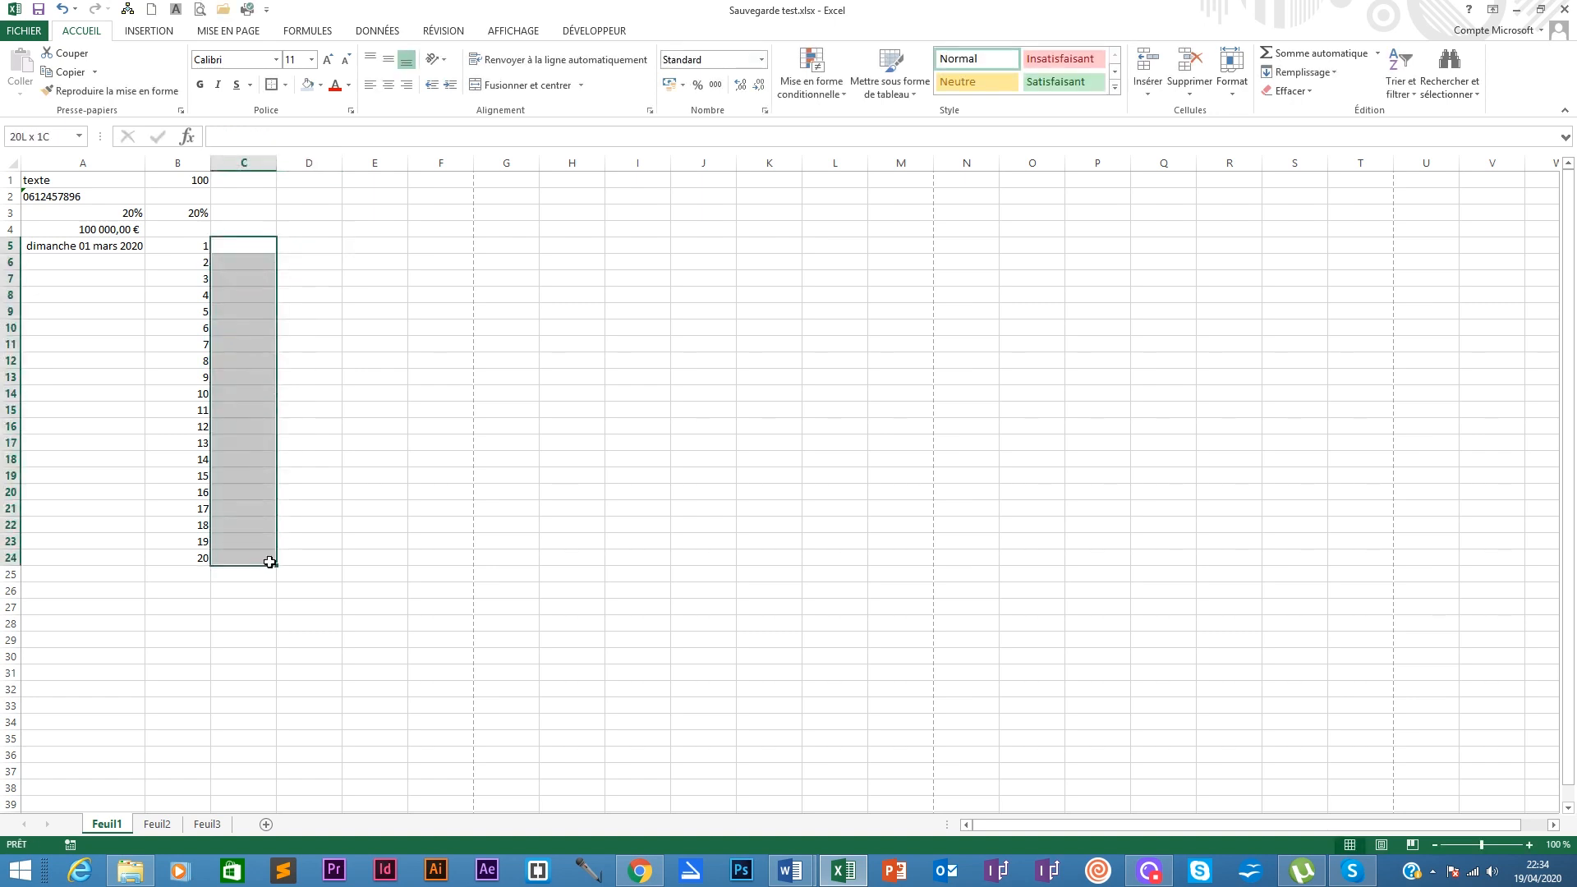
click(761, 59)
click(733, 97)
Step: Enter 2 and 4 in C5:C6 and fill the series down to C24, ending at 40
click(253, 247)
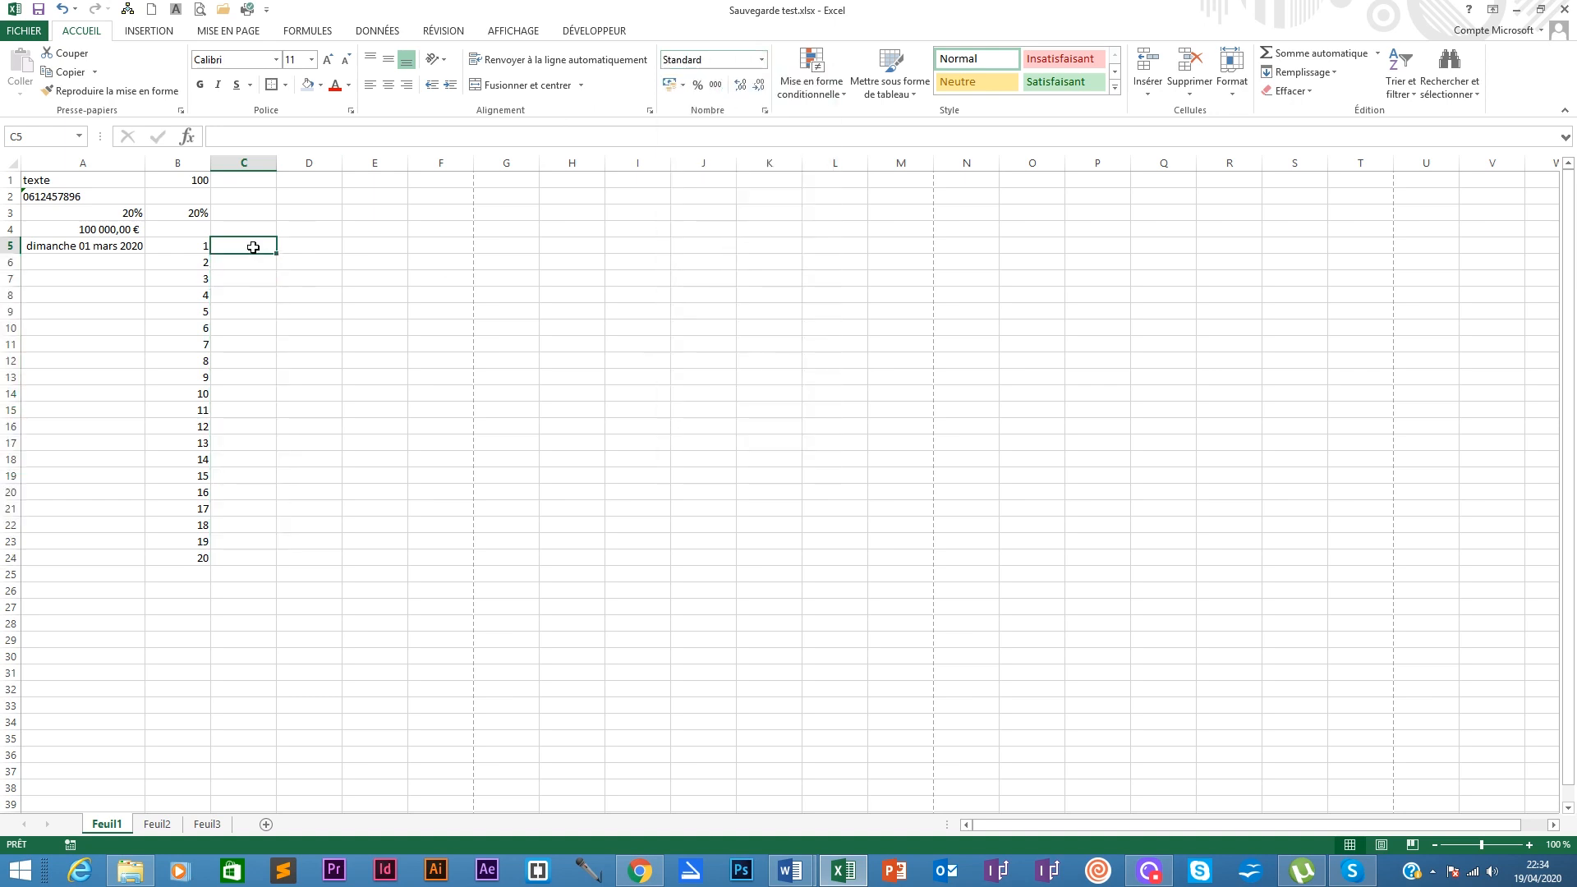
text(2)
key(Return)
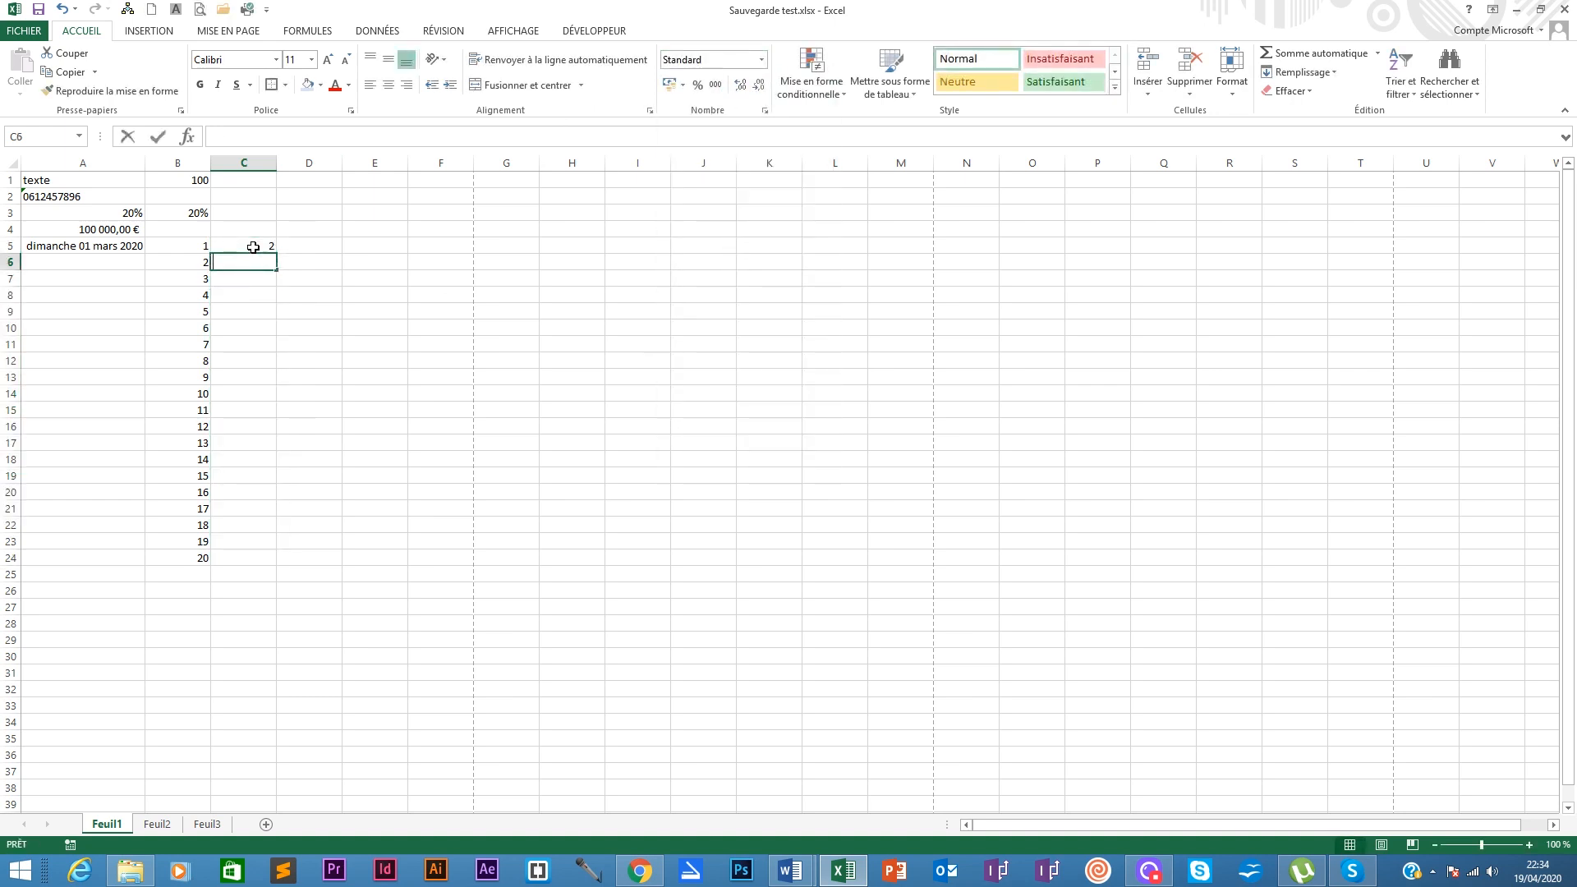
text(4)
key(Return)
drag(253, 247, 257, 560)
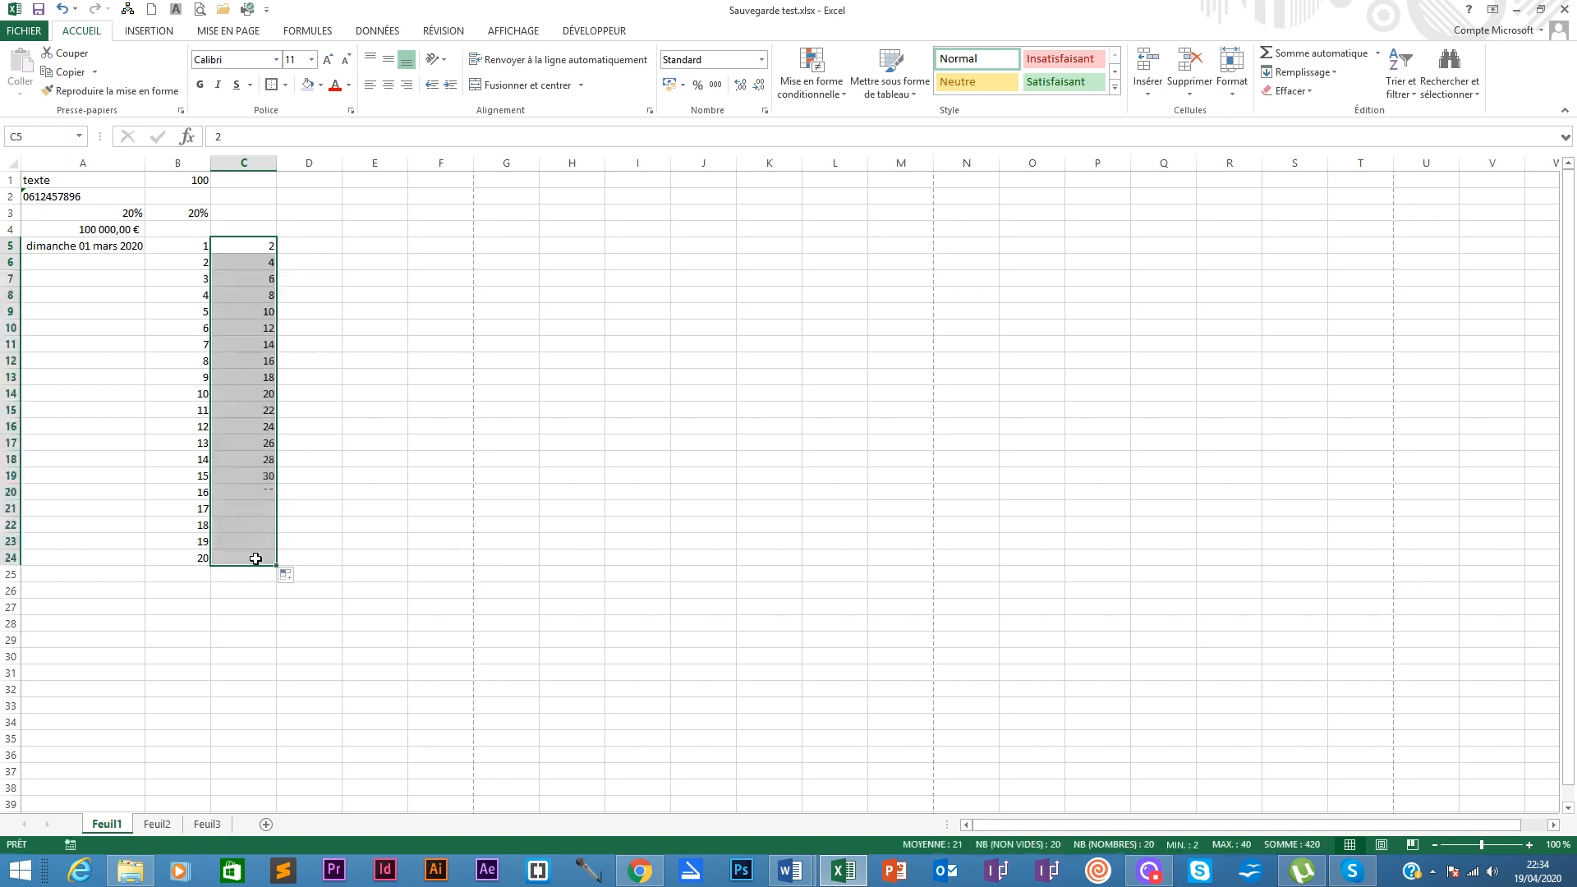
click(256, 280)
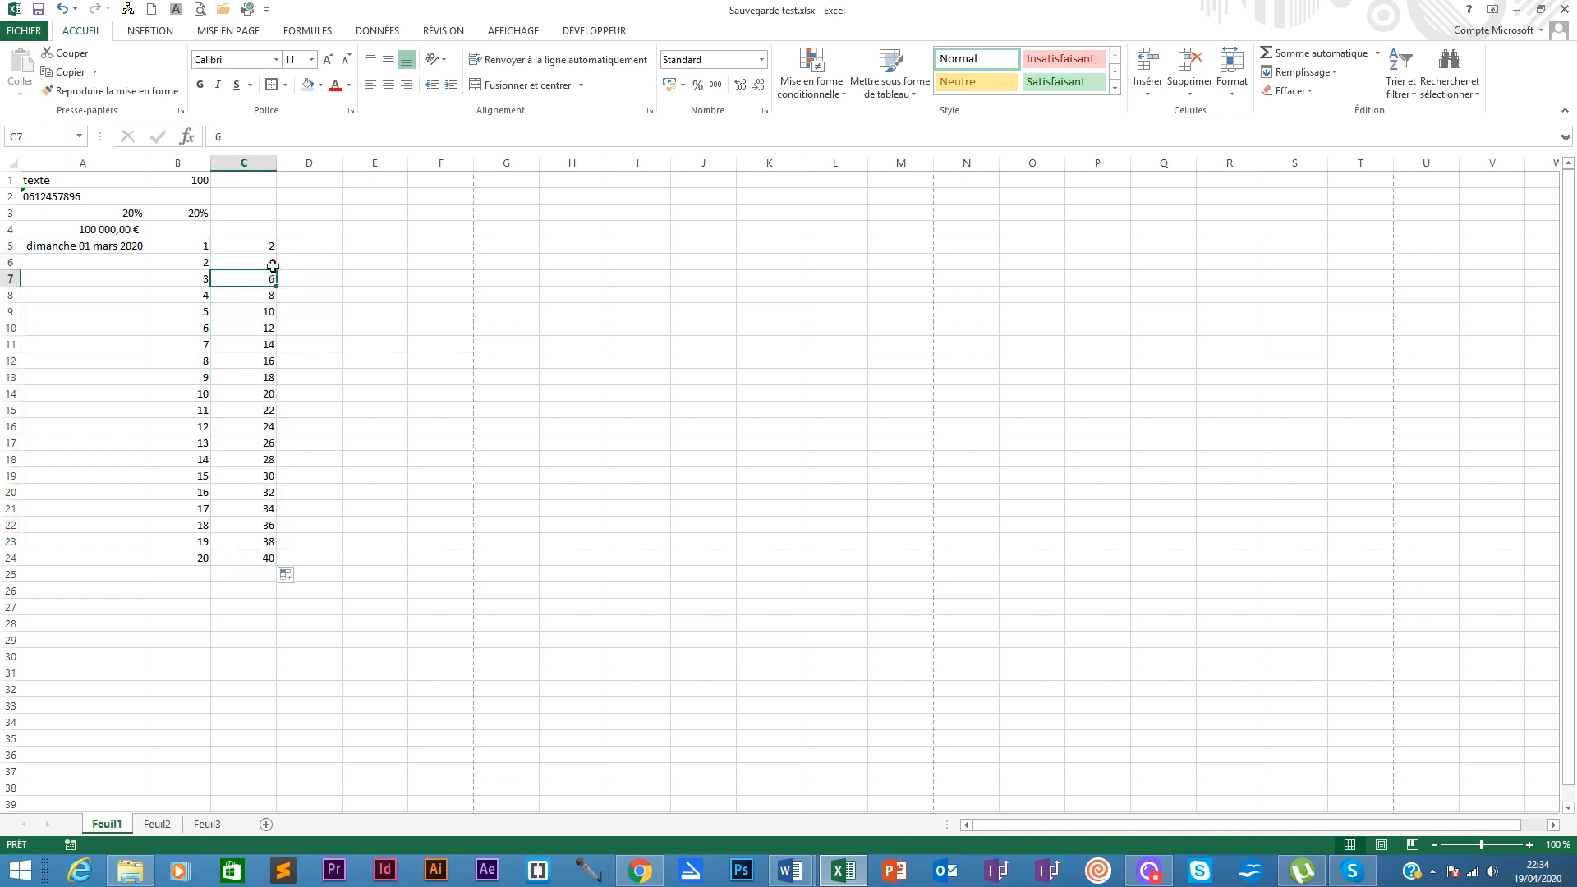
click(255, 552)
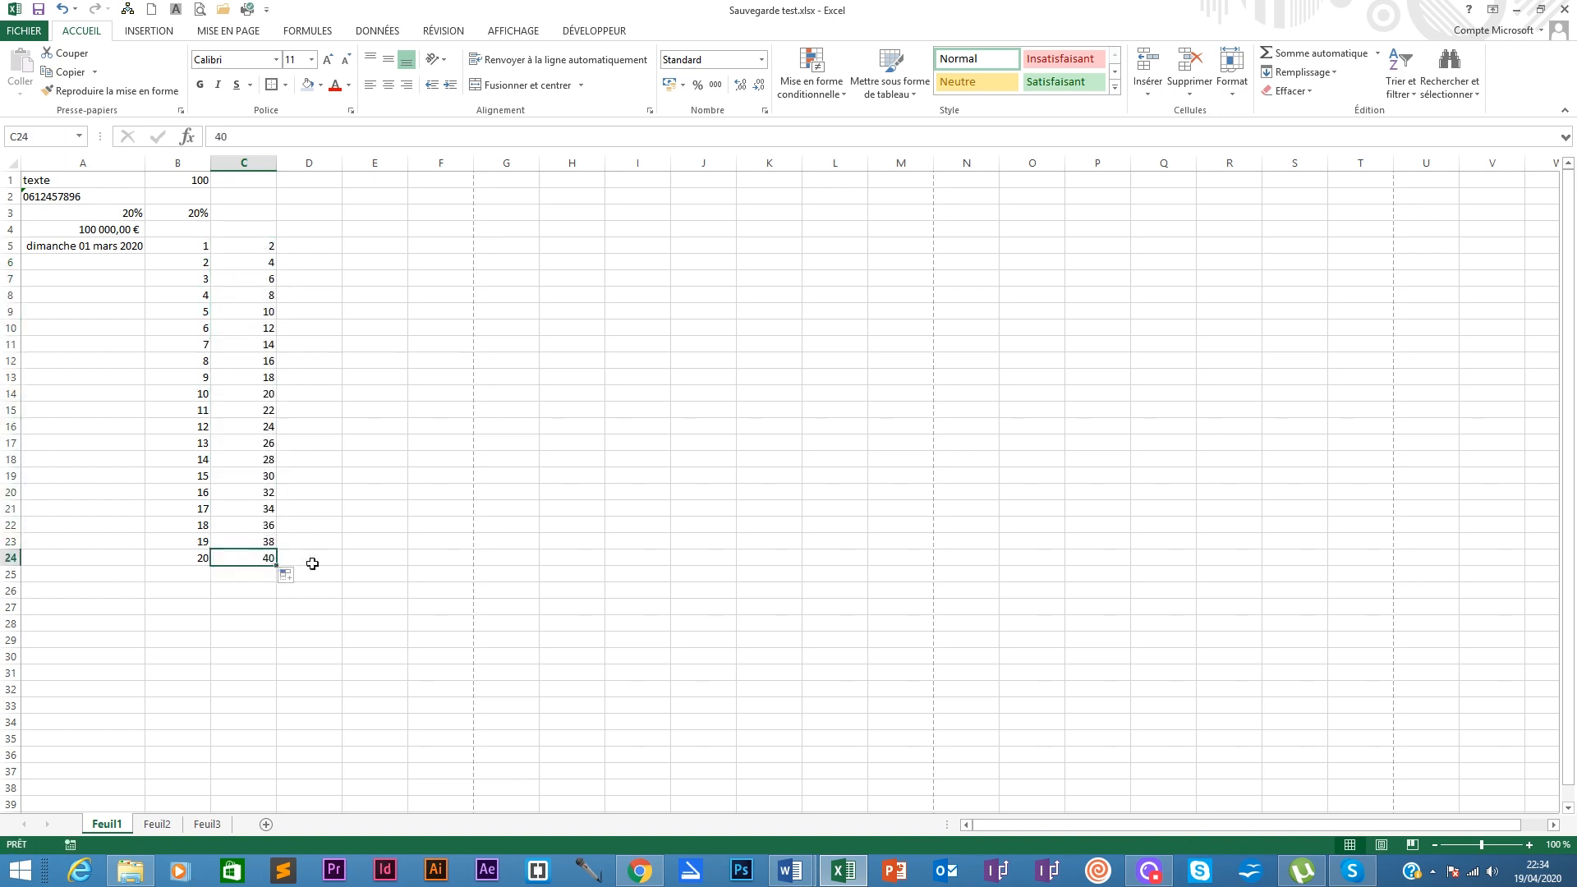
click(255, 247)
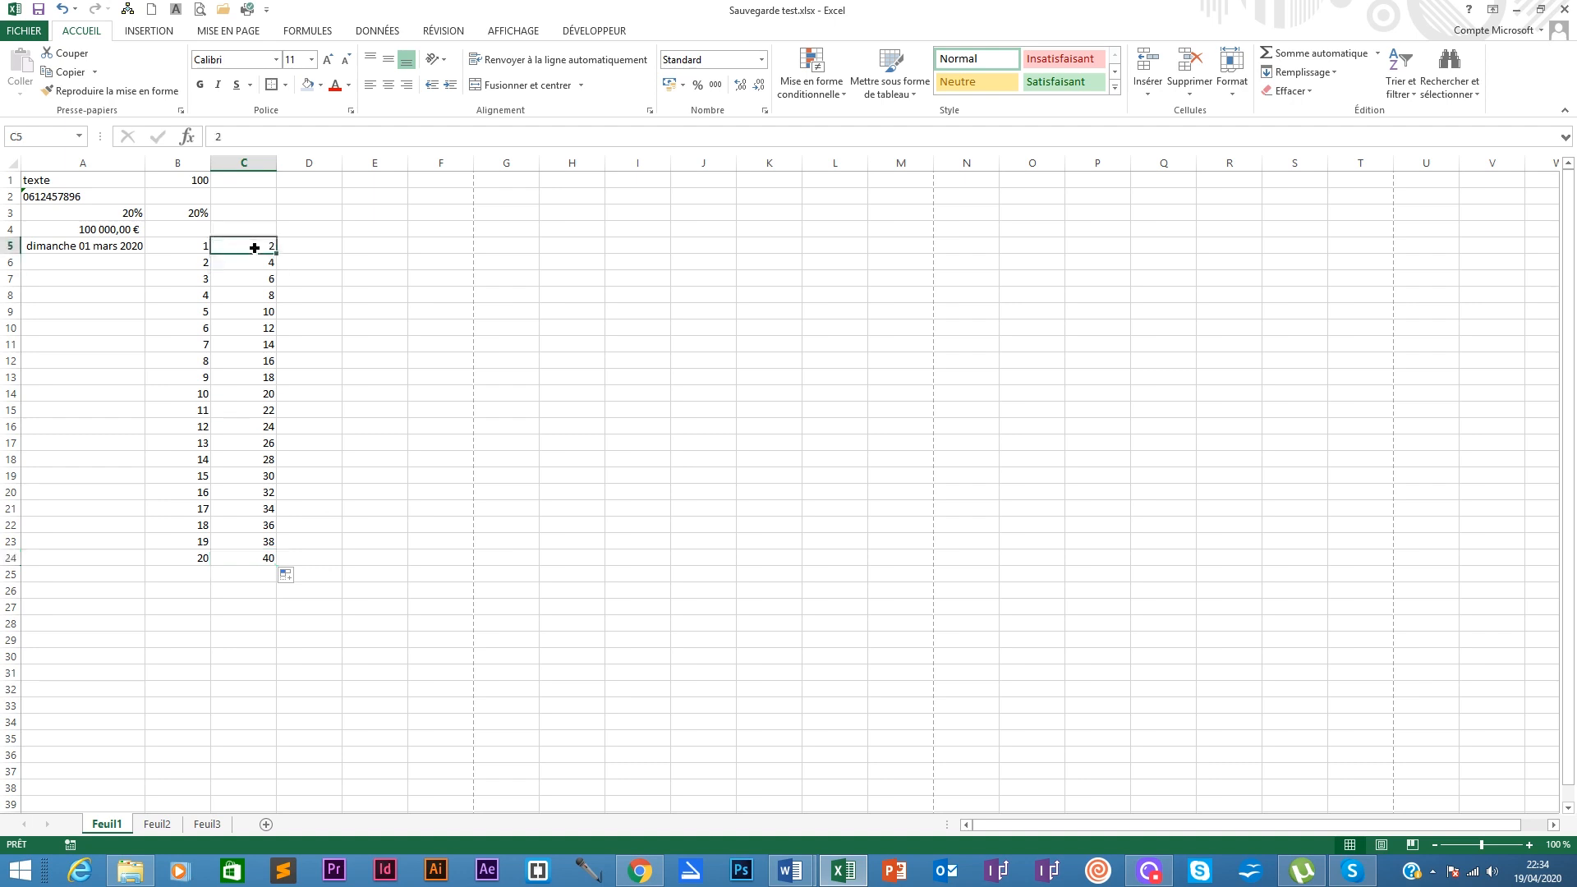
click(194, 244)
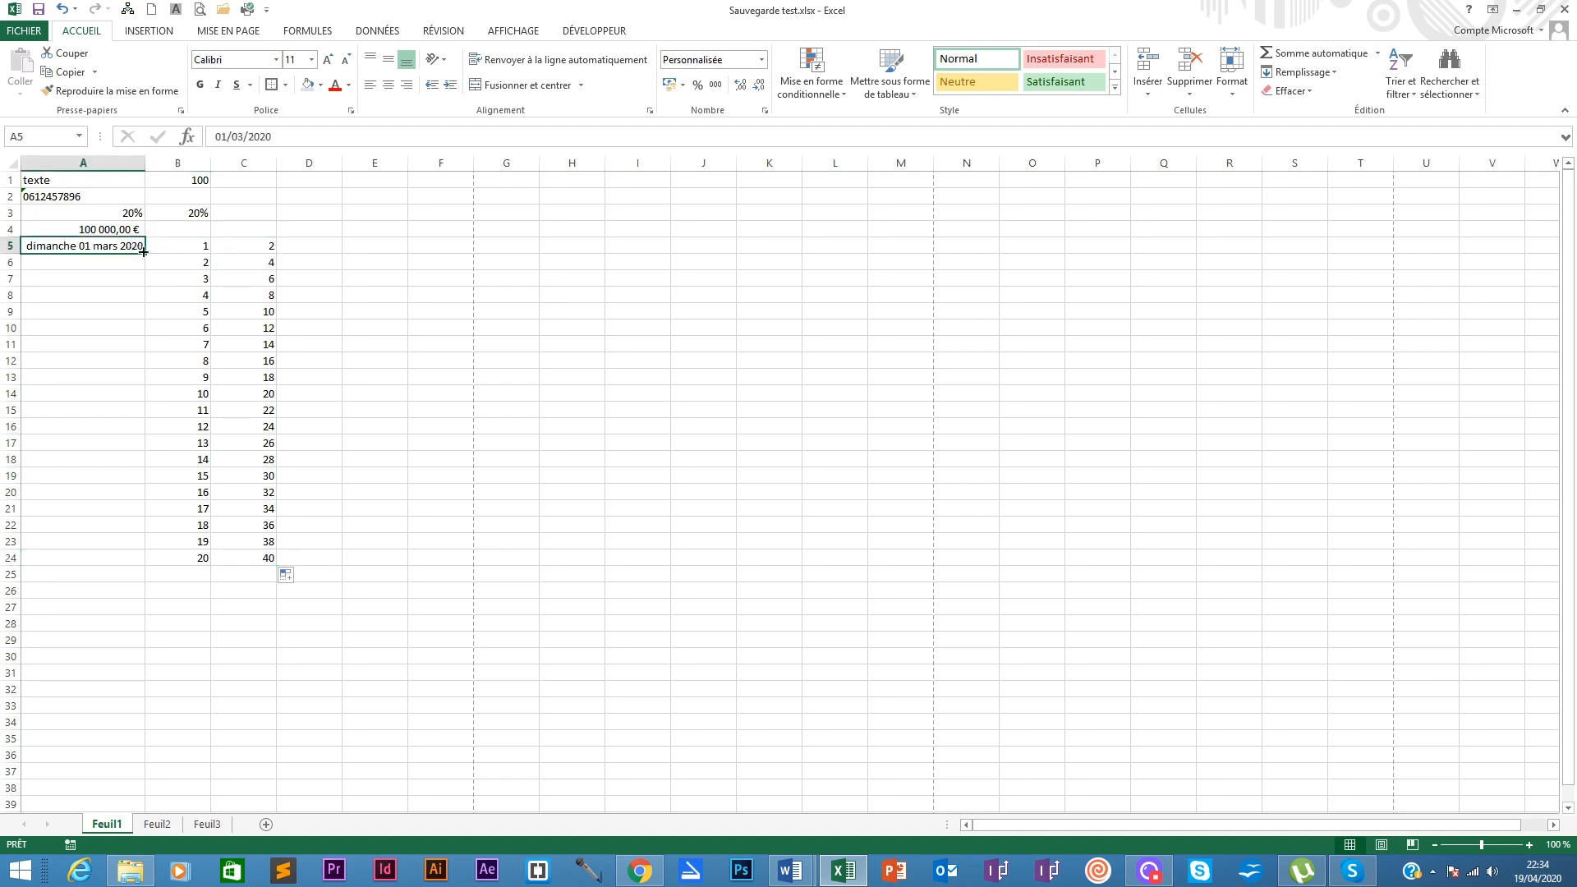
Step: Fill A5's date down to A24, giving daily dates 01 to 20 mars 2020
click(43, 265)
click(62, 246)
drag(145, 254, 148, 565)
click(194, 246)
click(234, 243)
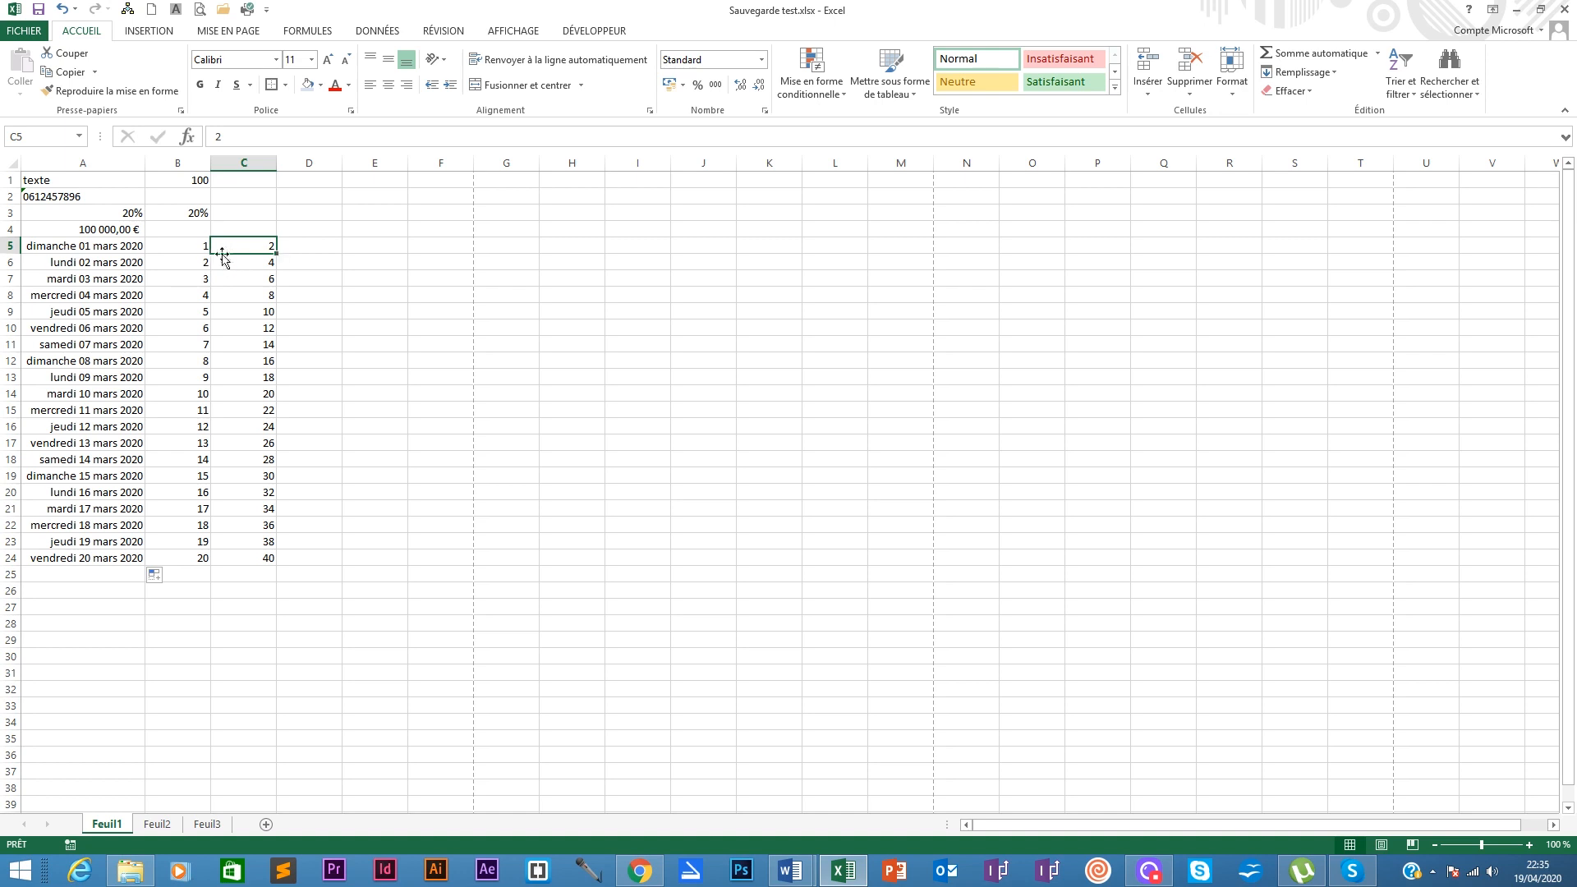
mouse_move(233, 254)
mouse_down()
mouse_move(194, 243)
mouse_move(275, 254)
mouse_move(258, 246)
mouse_up()
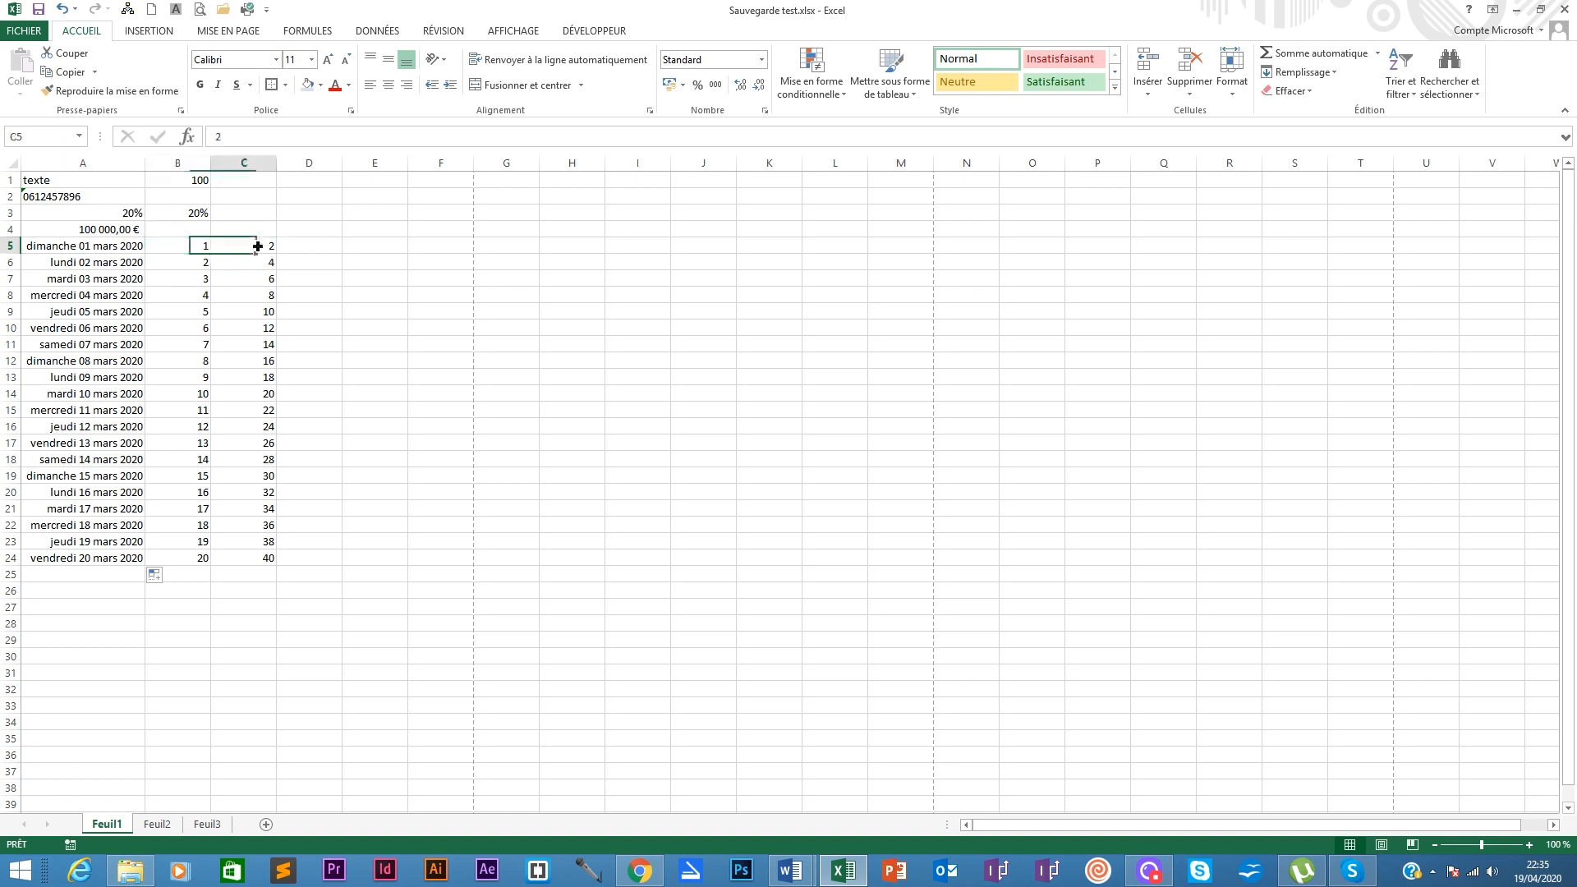
click(198, 267)
click(242, 264)
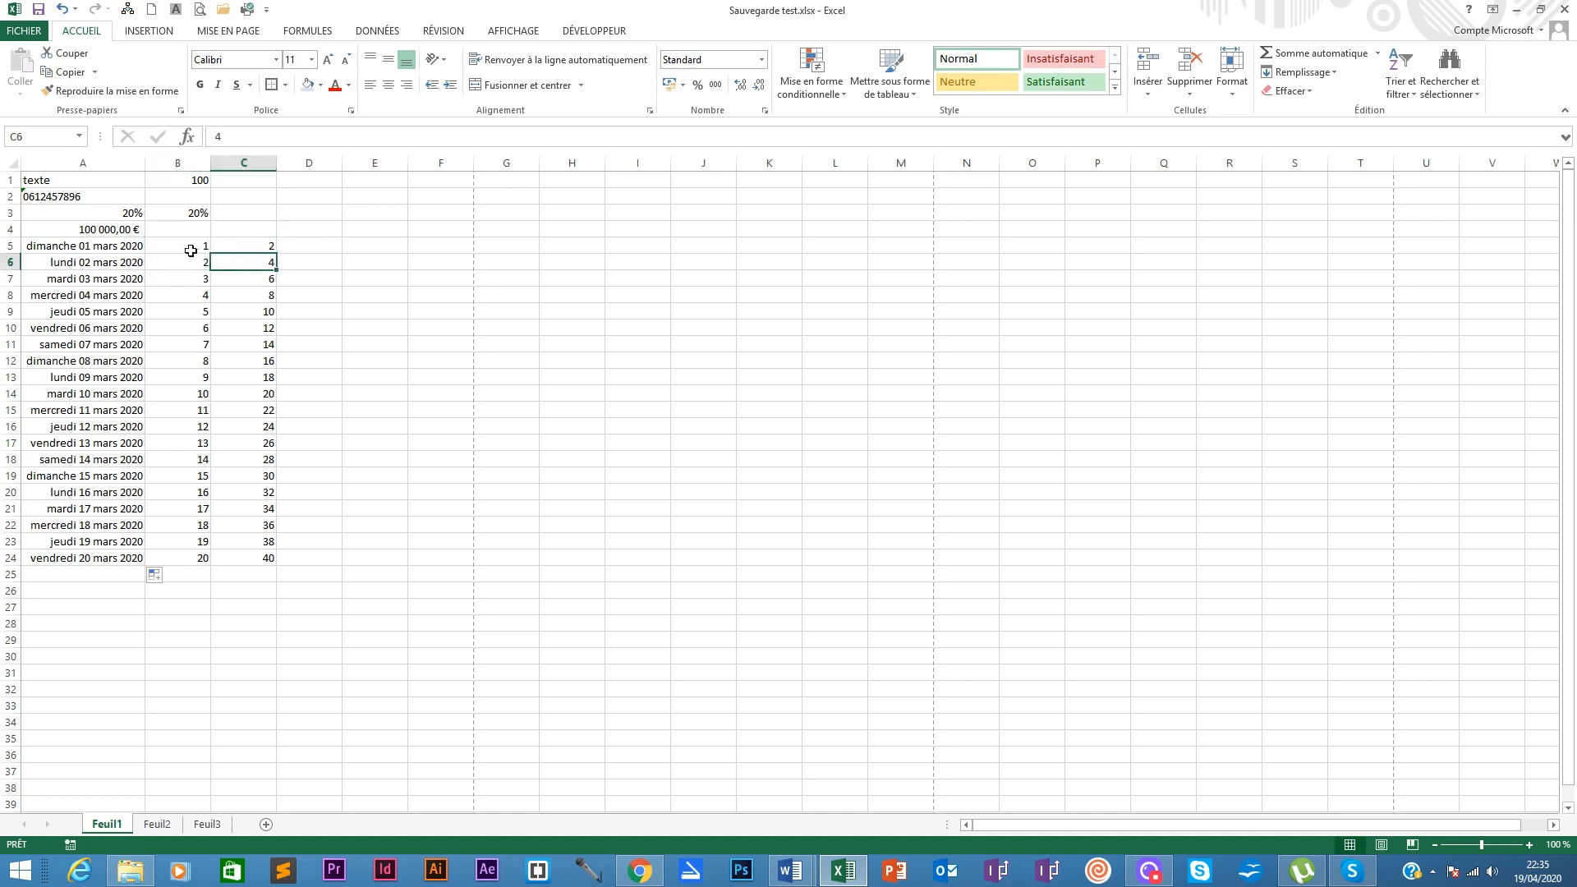
drag(190, 246, 184, 263)
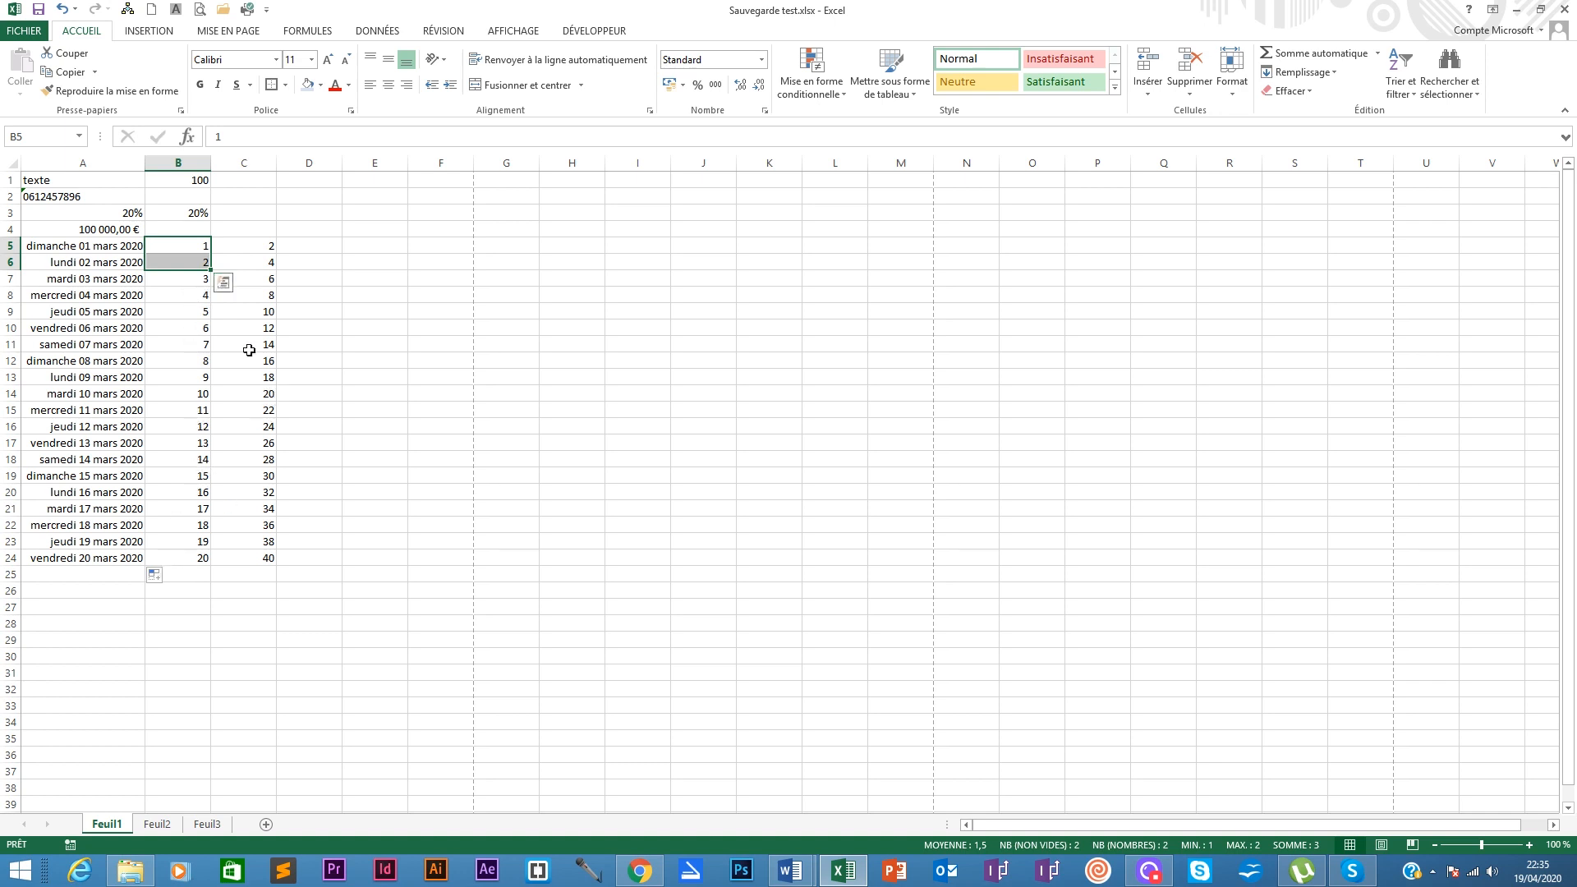
click(248, 247)
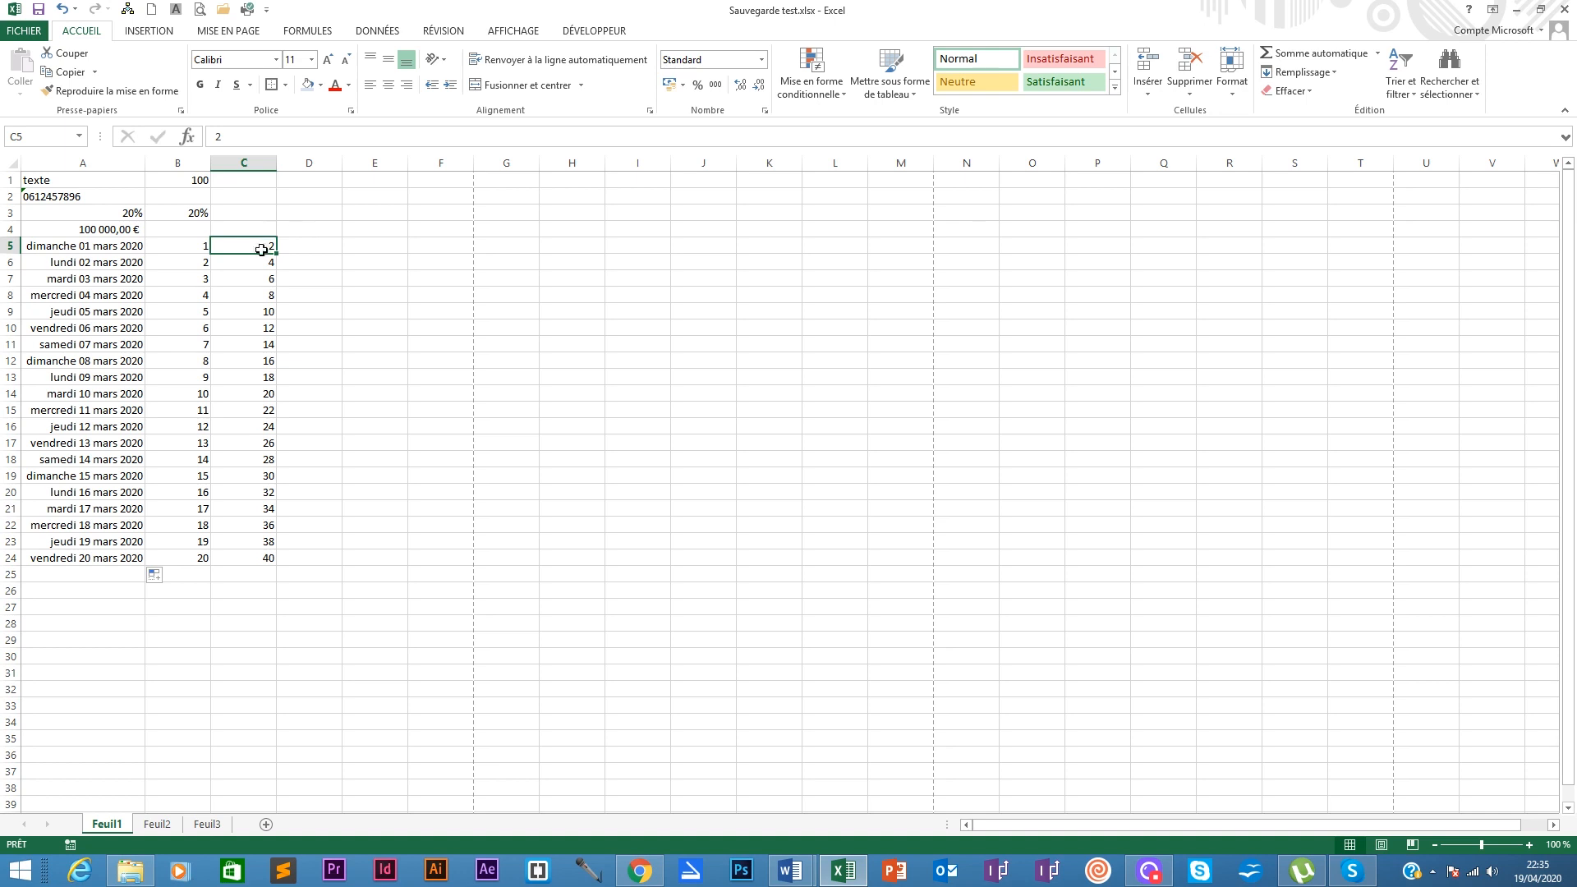
click(326, 230)
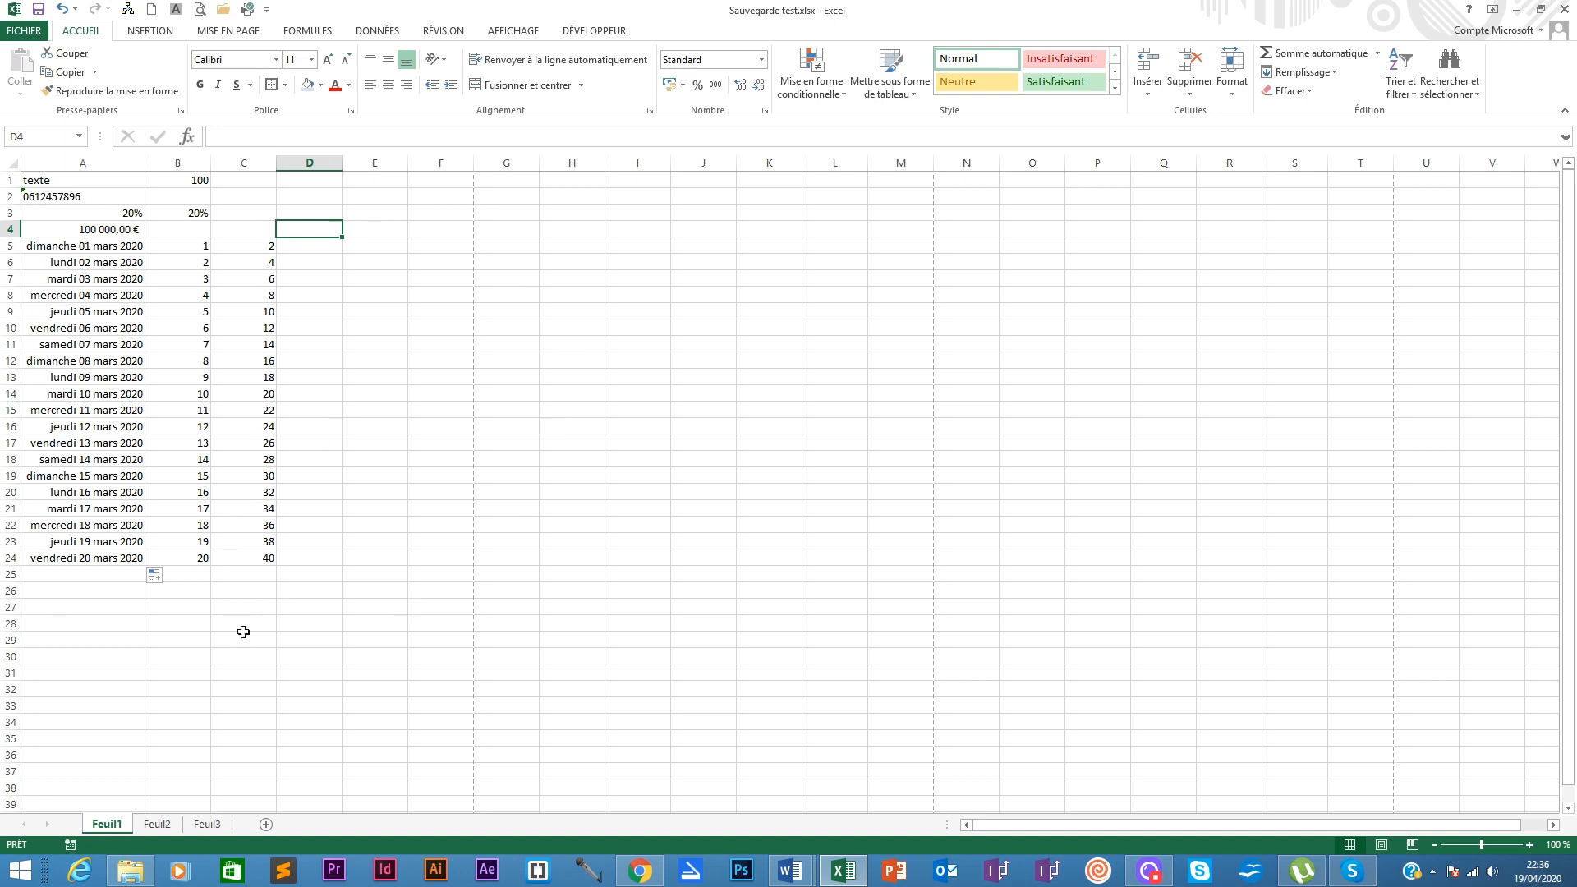
click(198, 573)
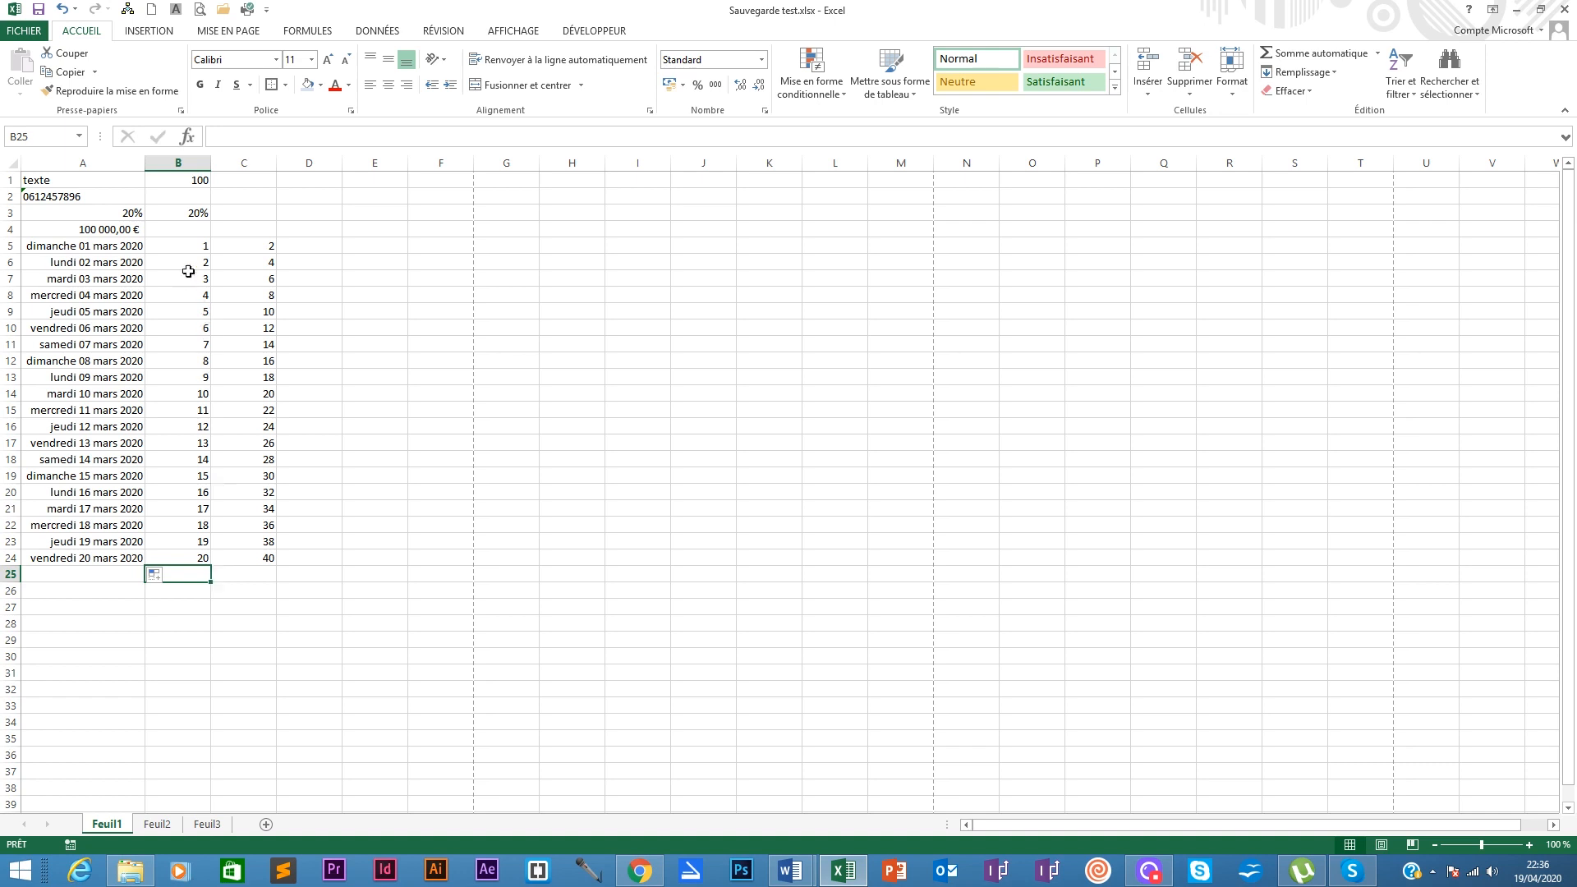
Step: Type TOTAL in A25 and begin a formula with = in B25
double_click(188, 572)
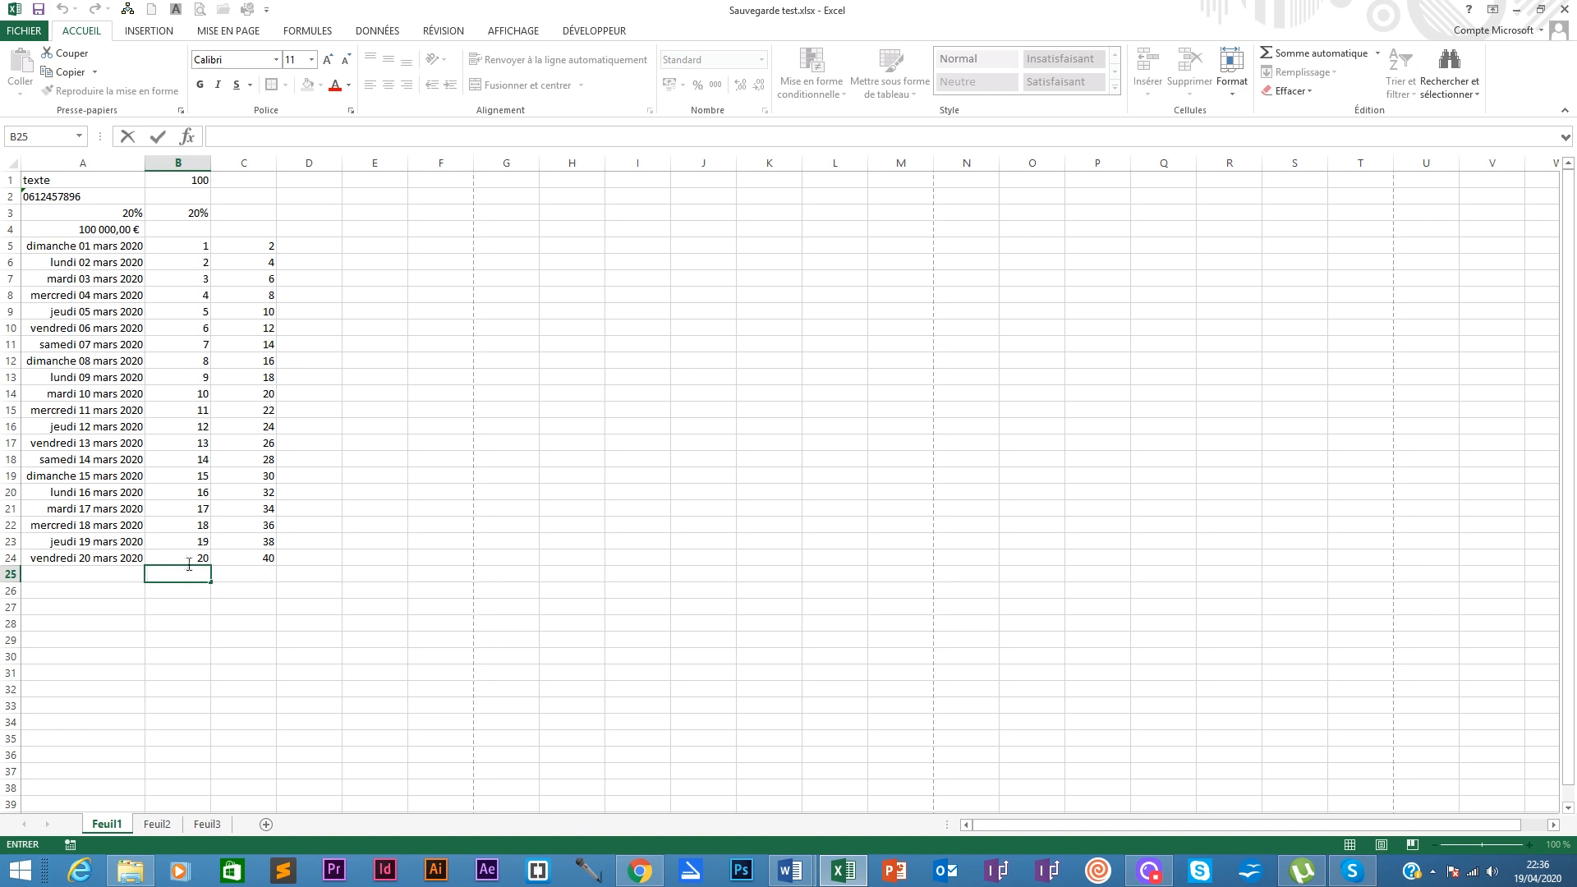
click(188, 565)
click(178, 578)
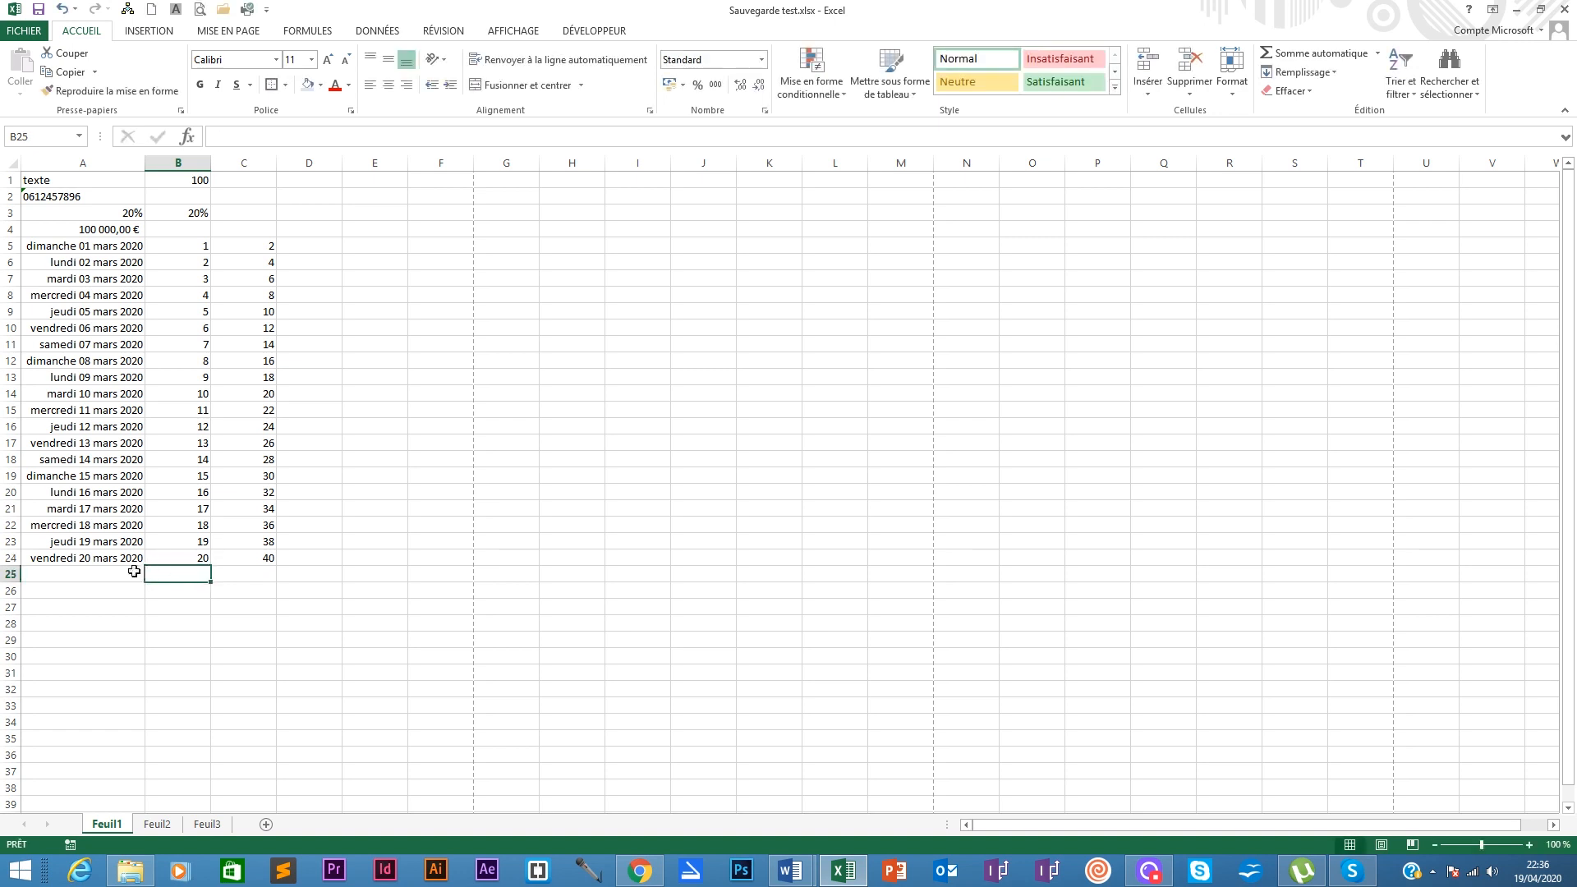
click(76, 574)
text(TOTAL)
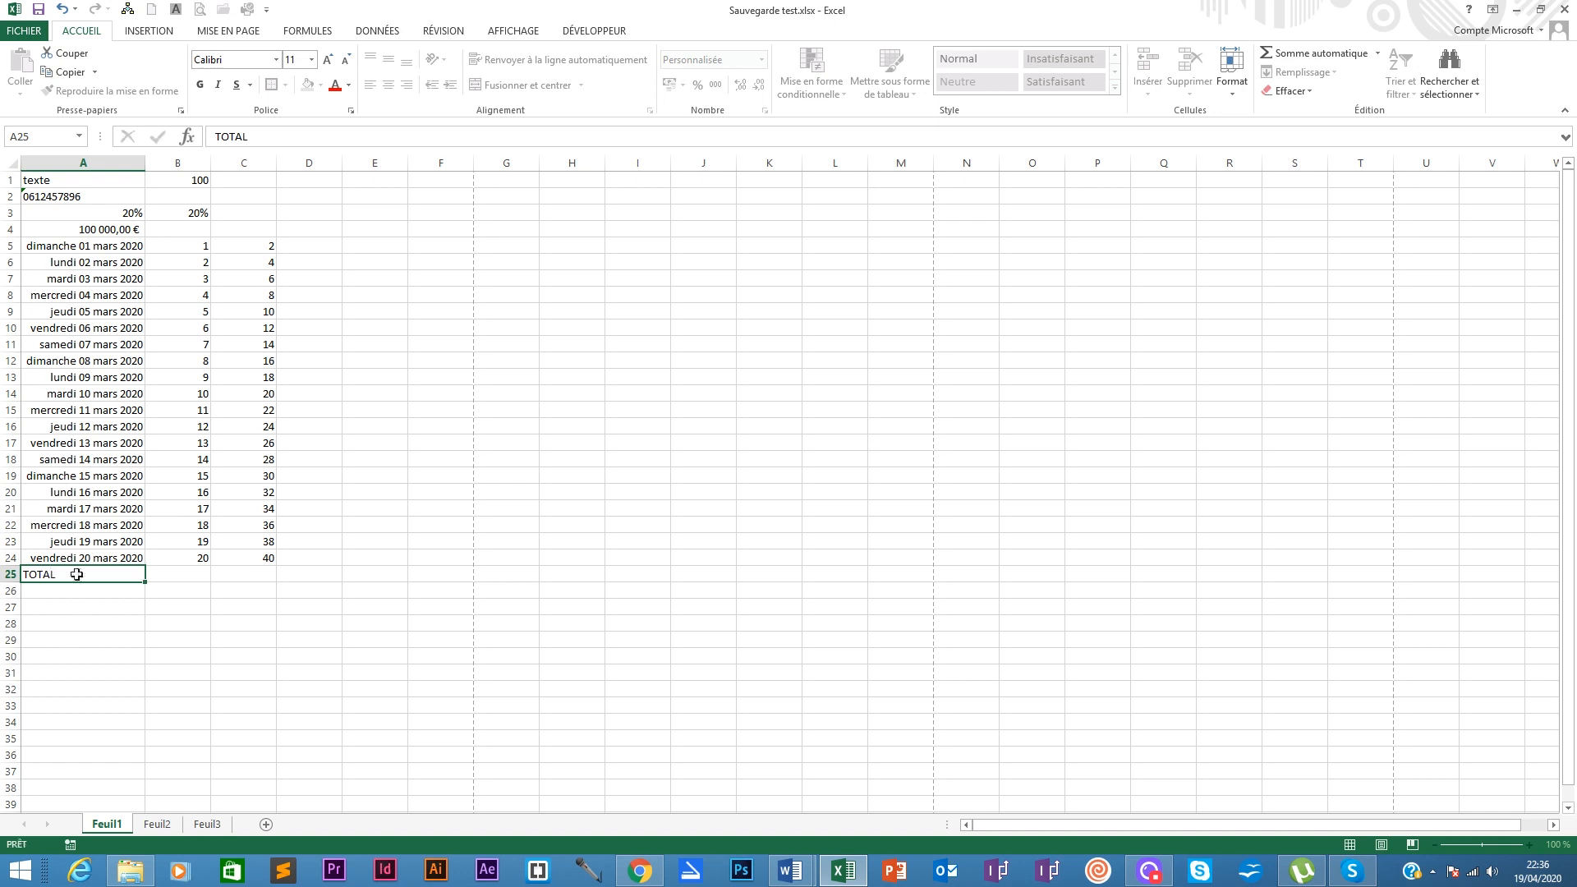
key(Tab)
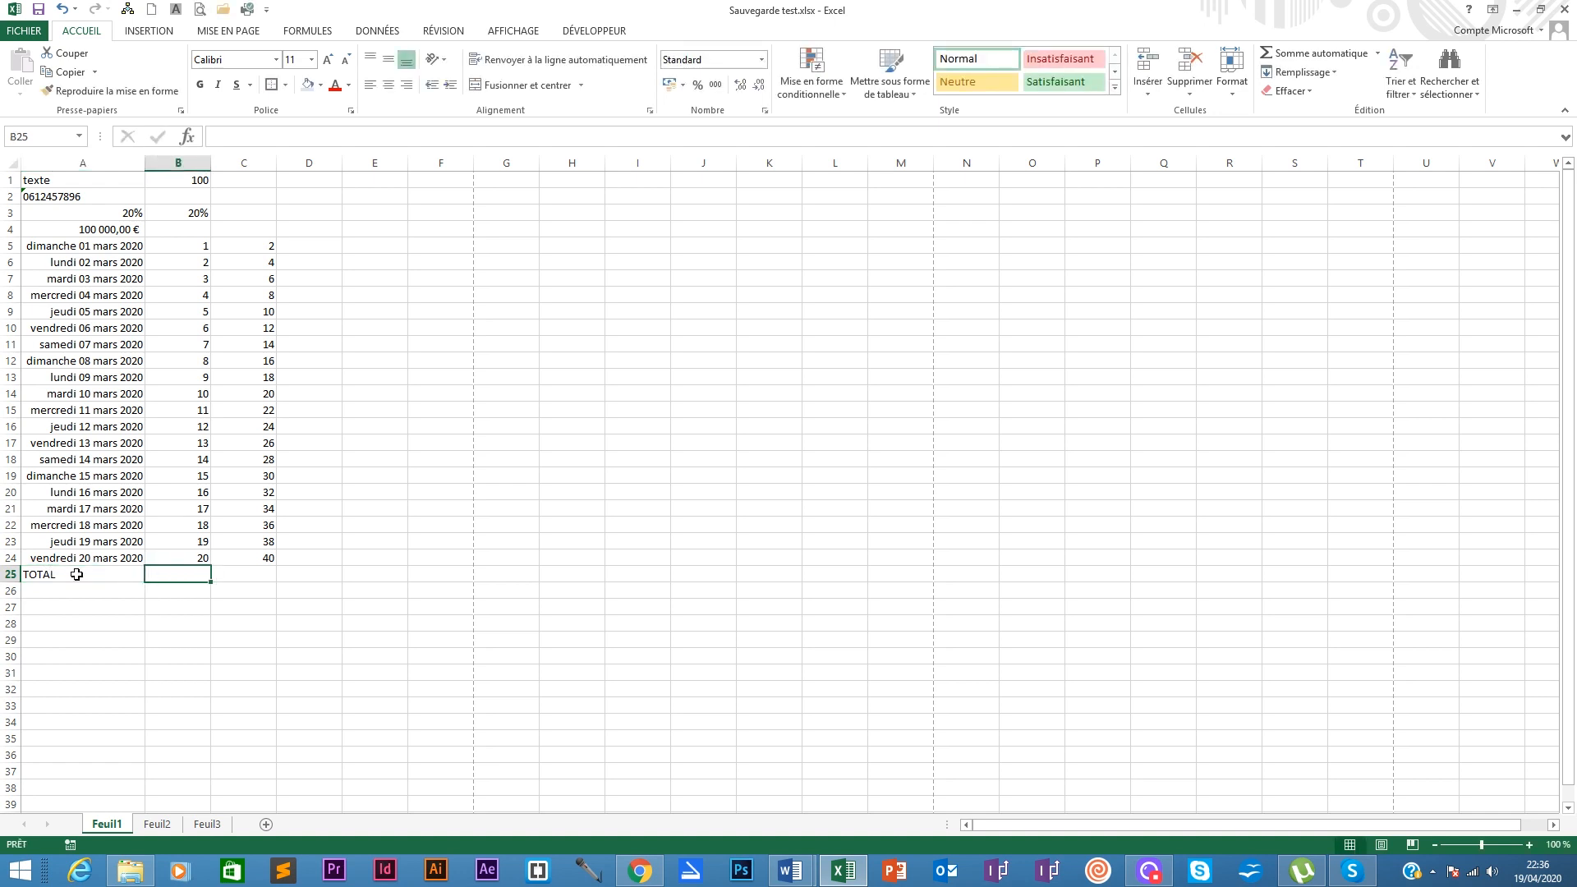
double_click(168, 575)
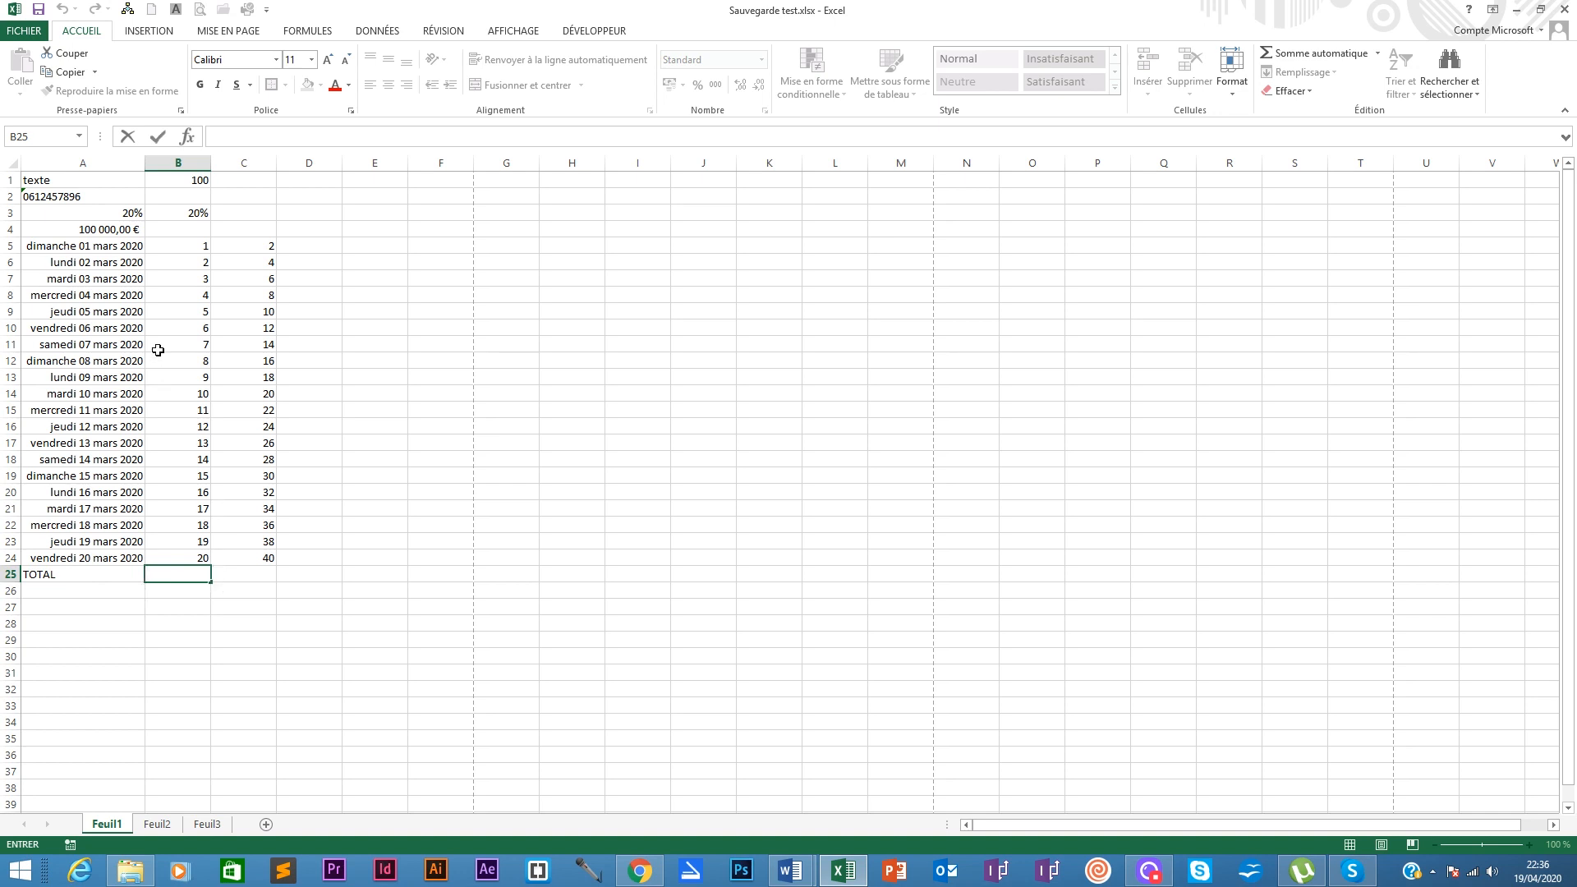
text(=)
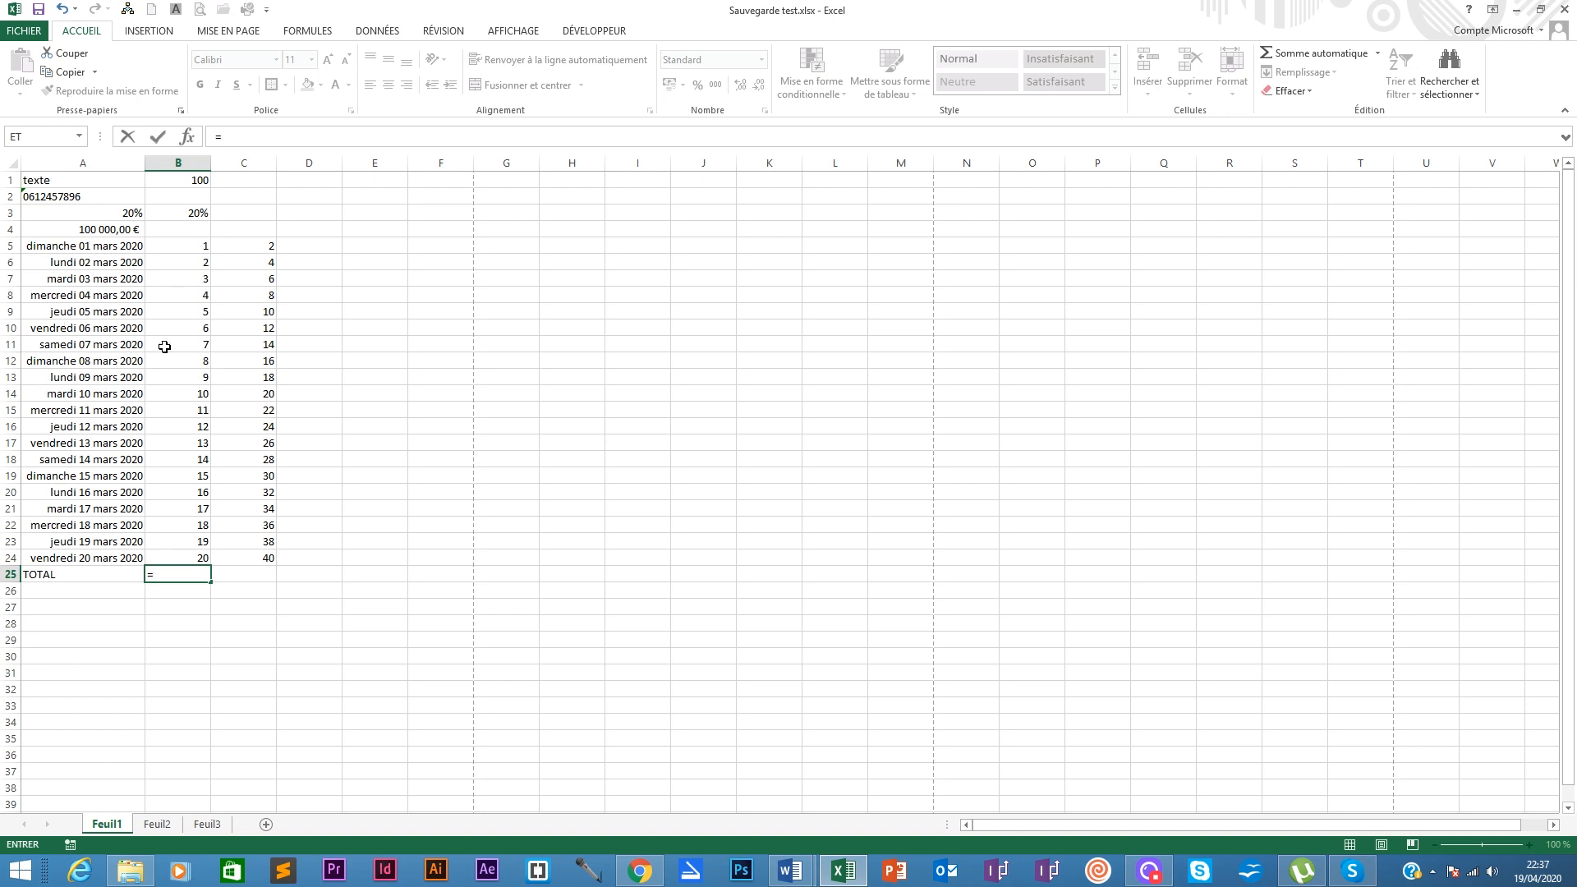
Step: Enter =SOMME(B5:B24) in B25, totalling the 1–20 series as 210
text(somme)
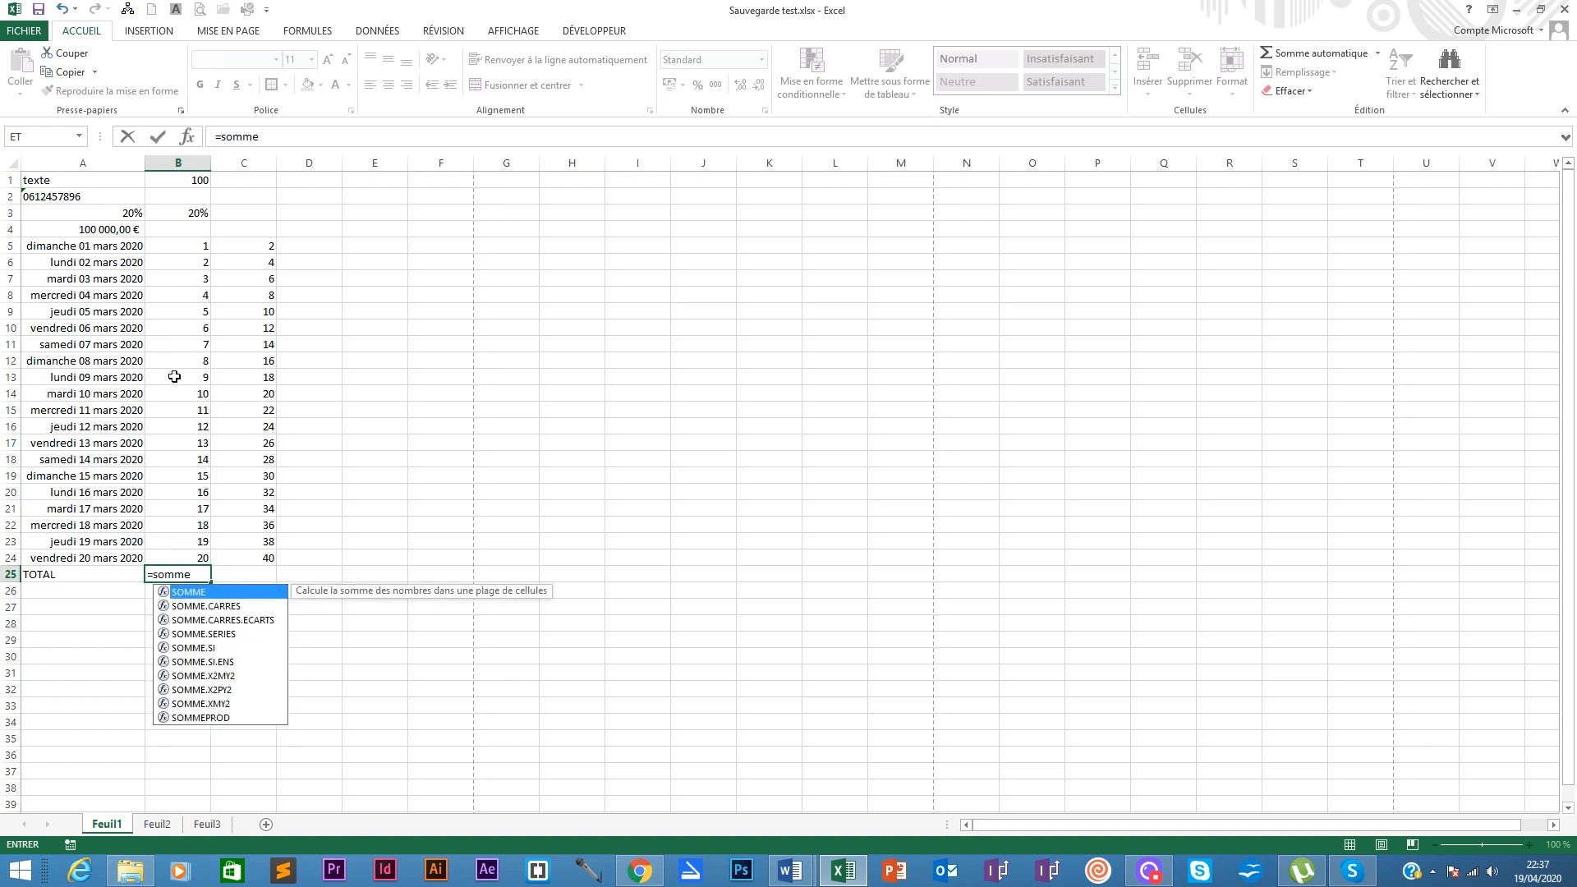
double_click(183, 592)
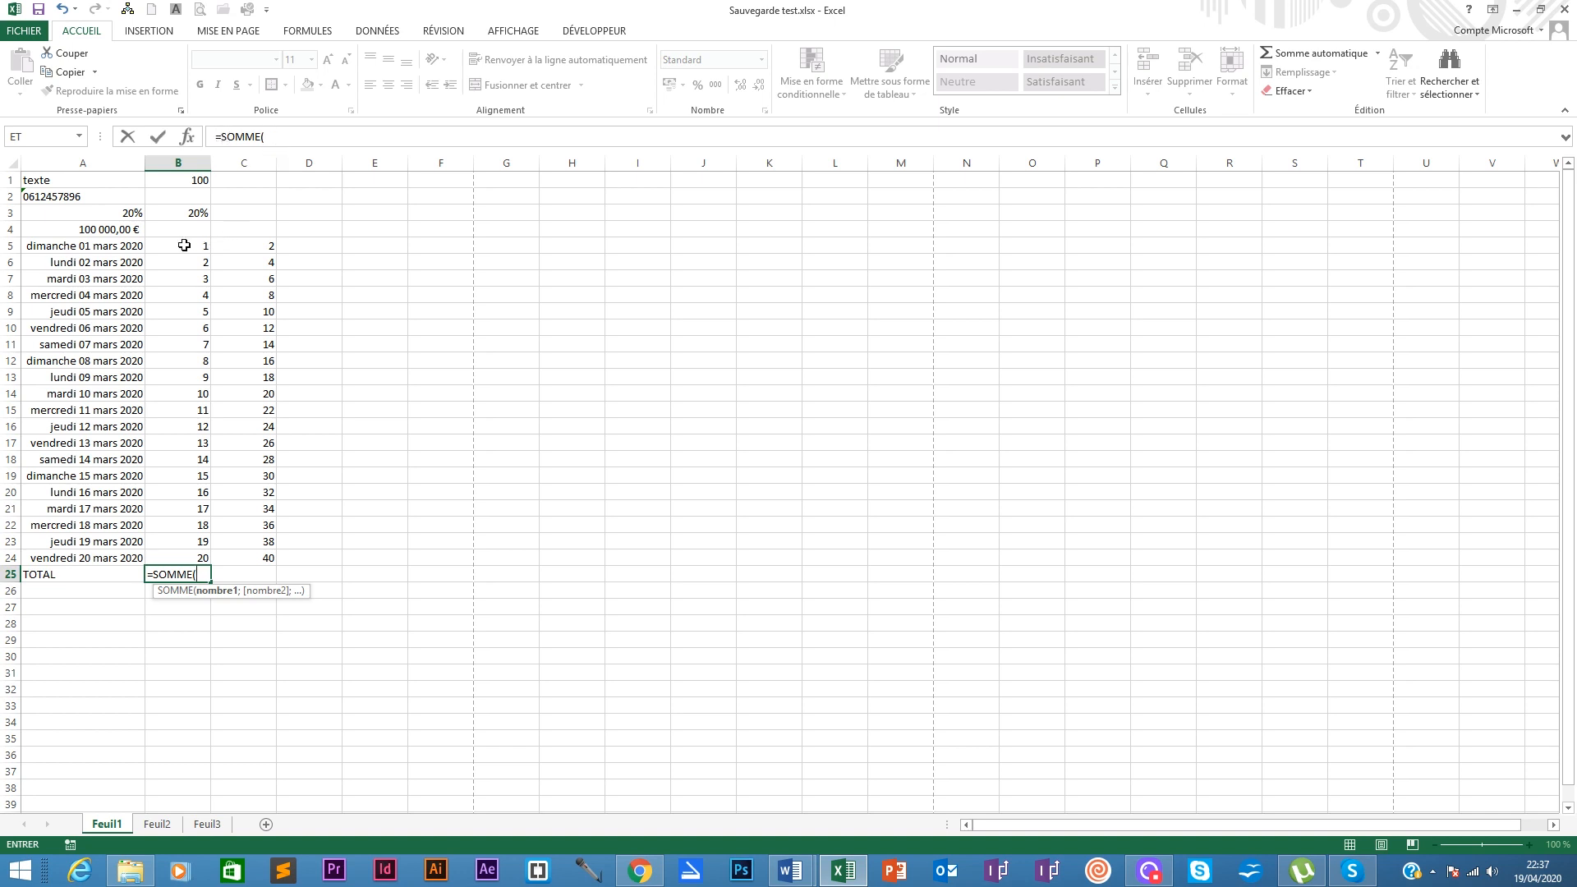
drag(184, 245, 166, 560)
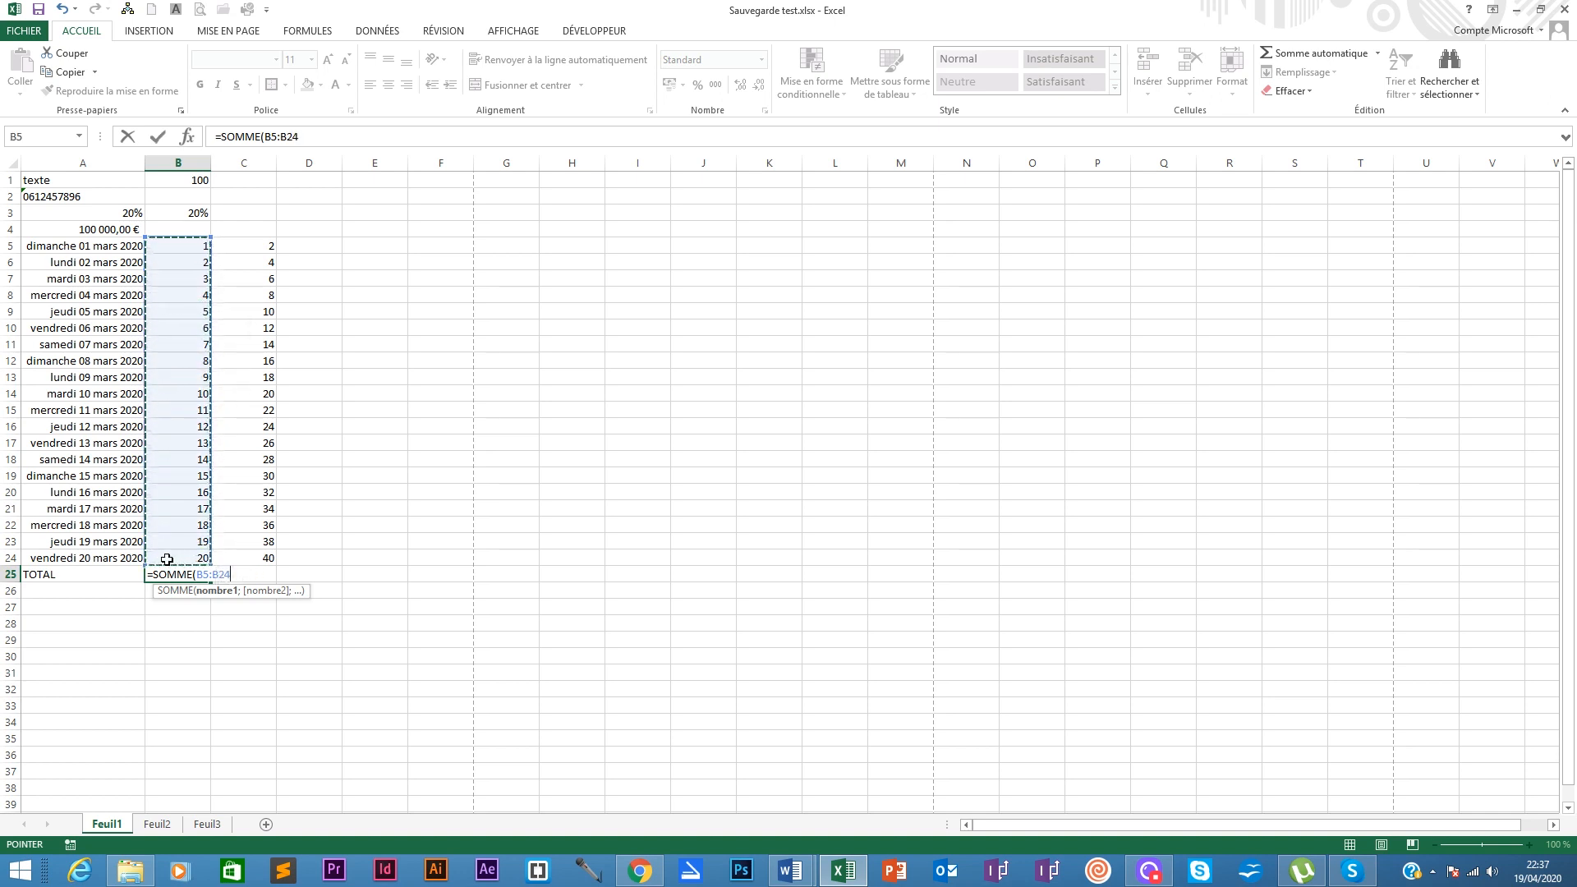
text())
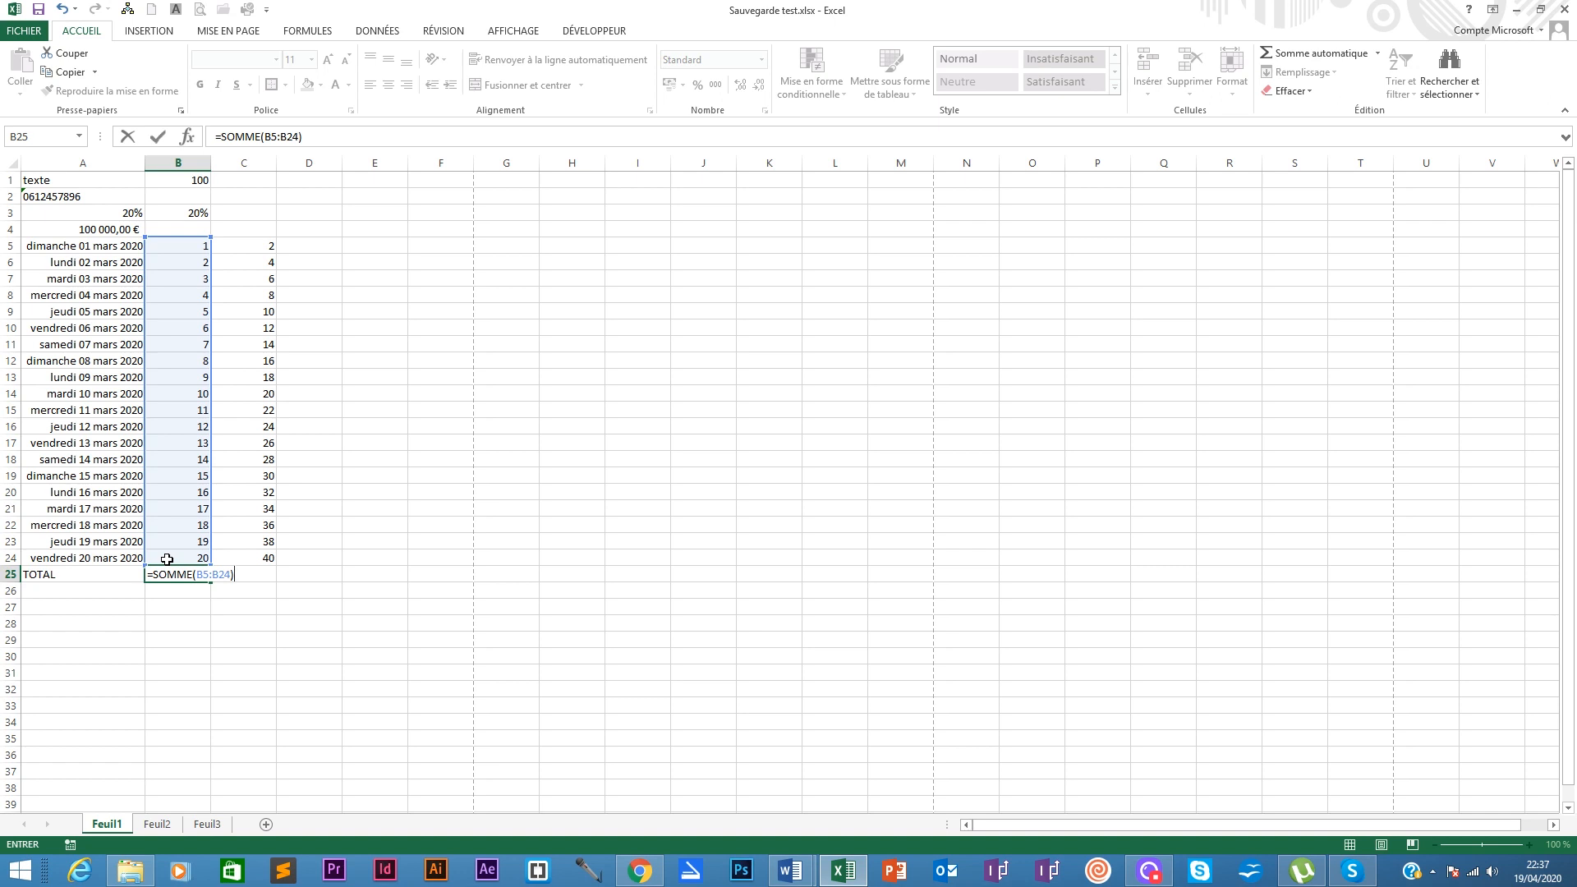
key(Return)
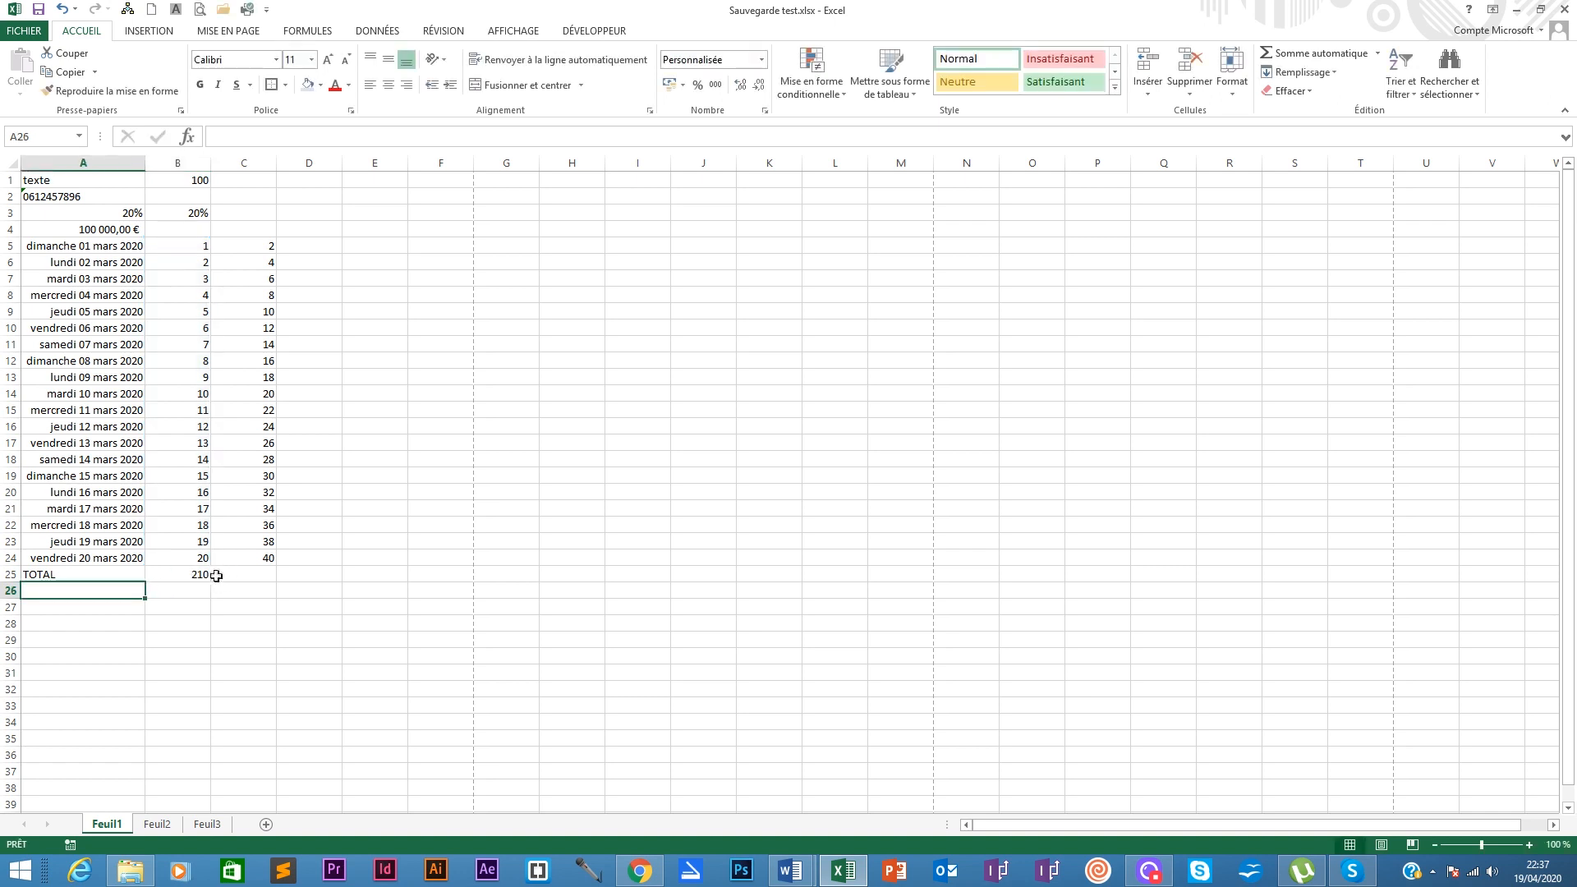
click(201, 575)
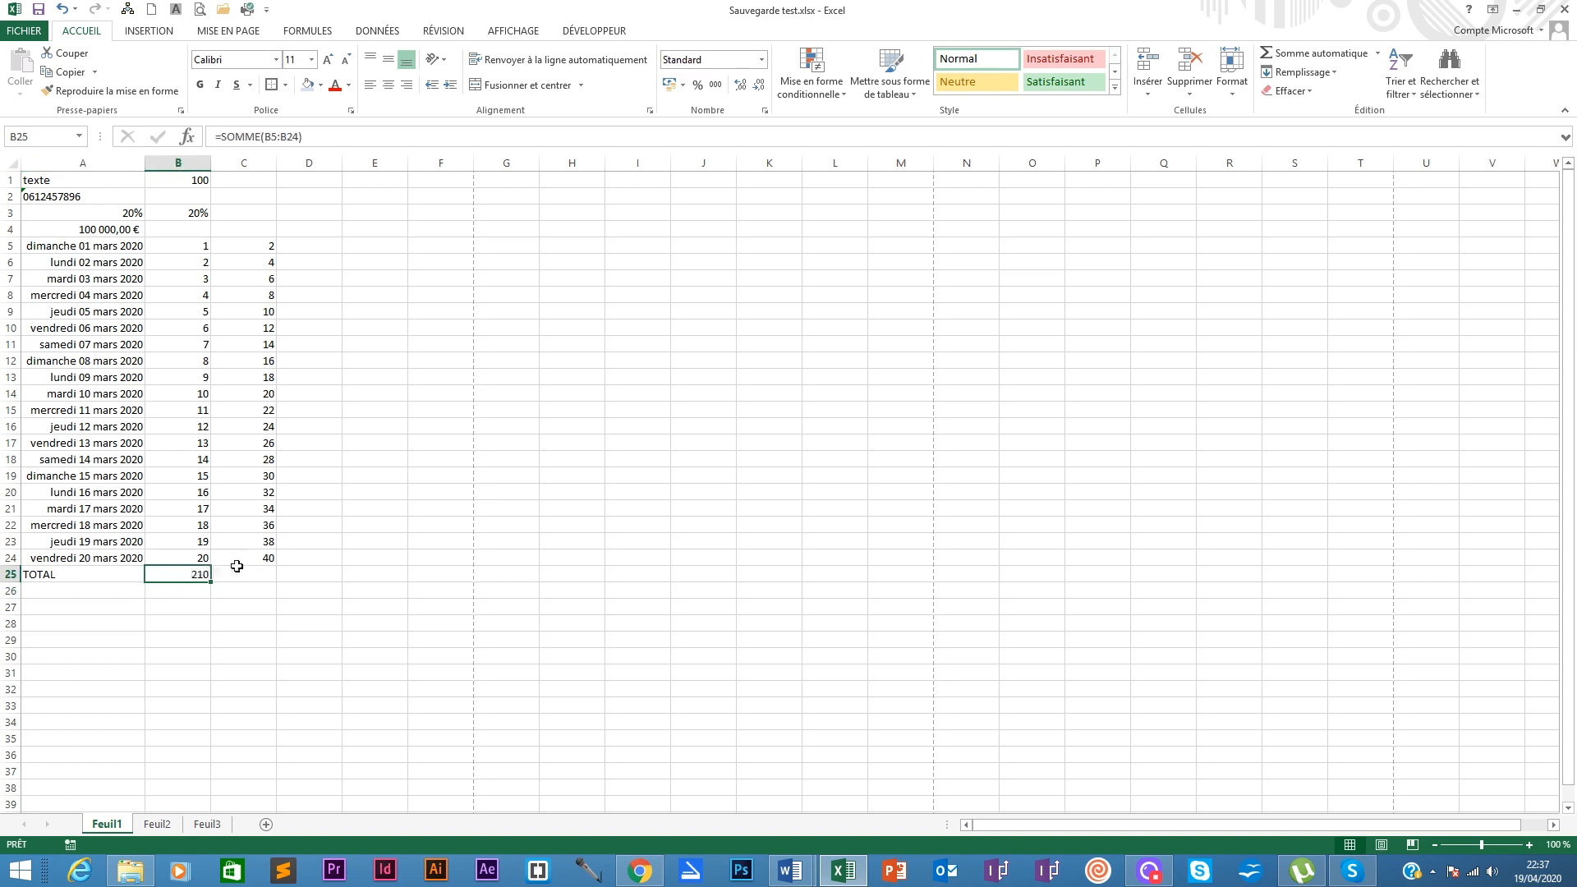
click(237, 572)
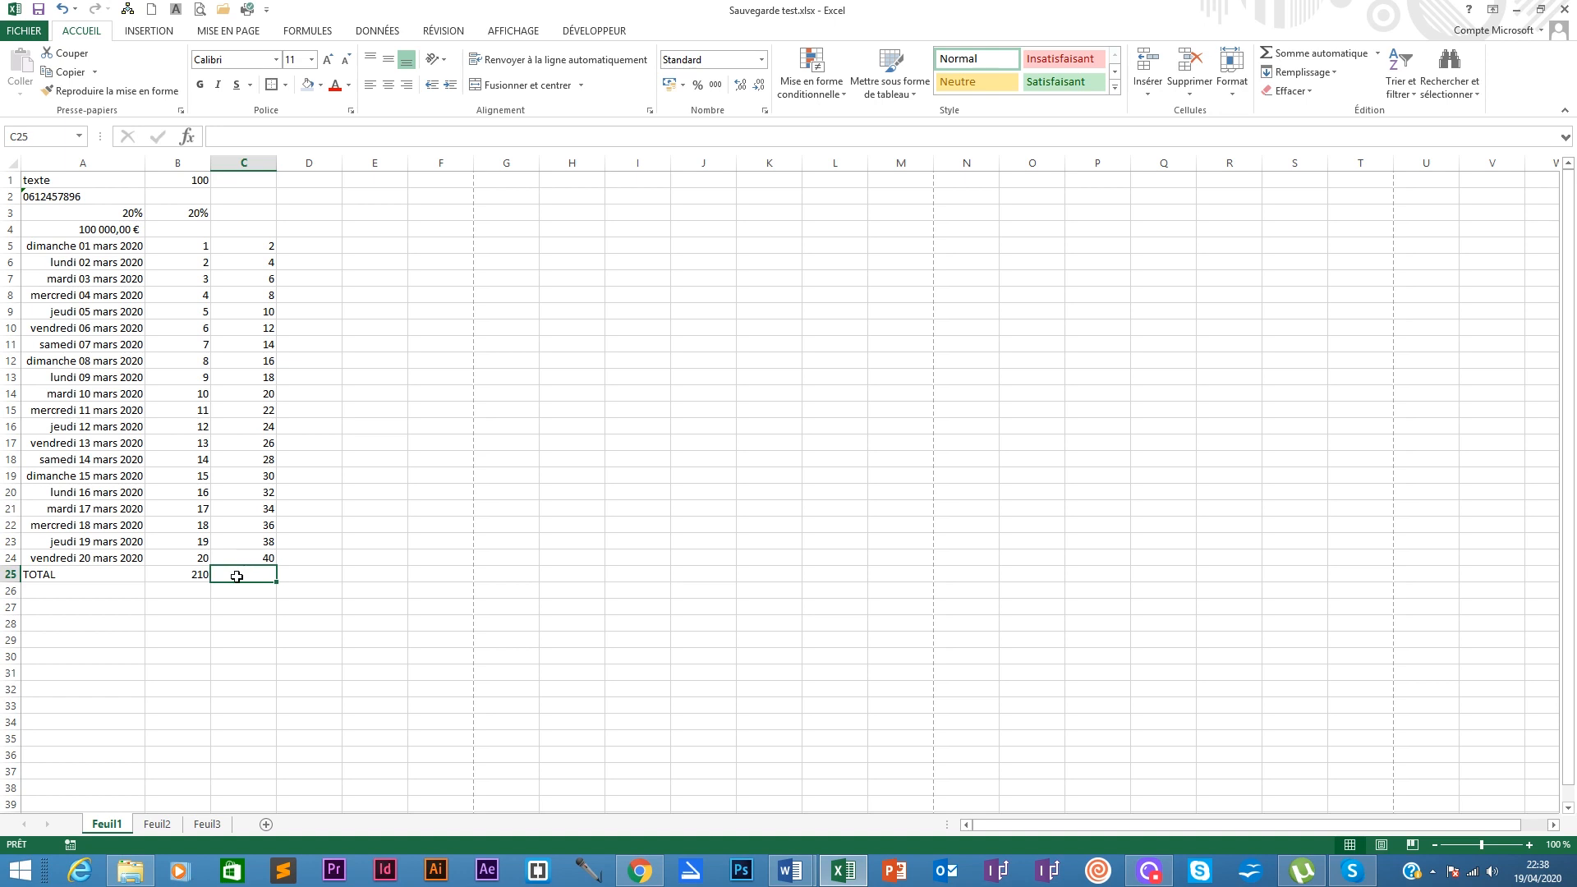
click(189, 571)
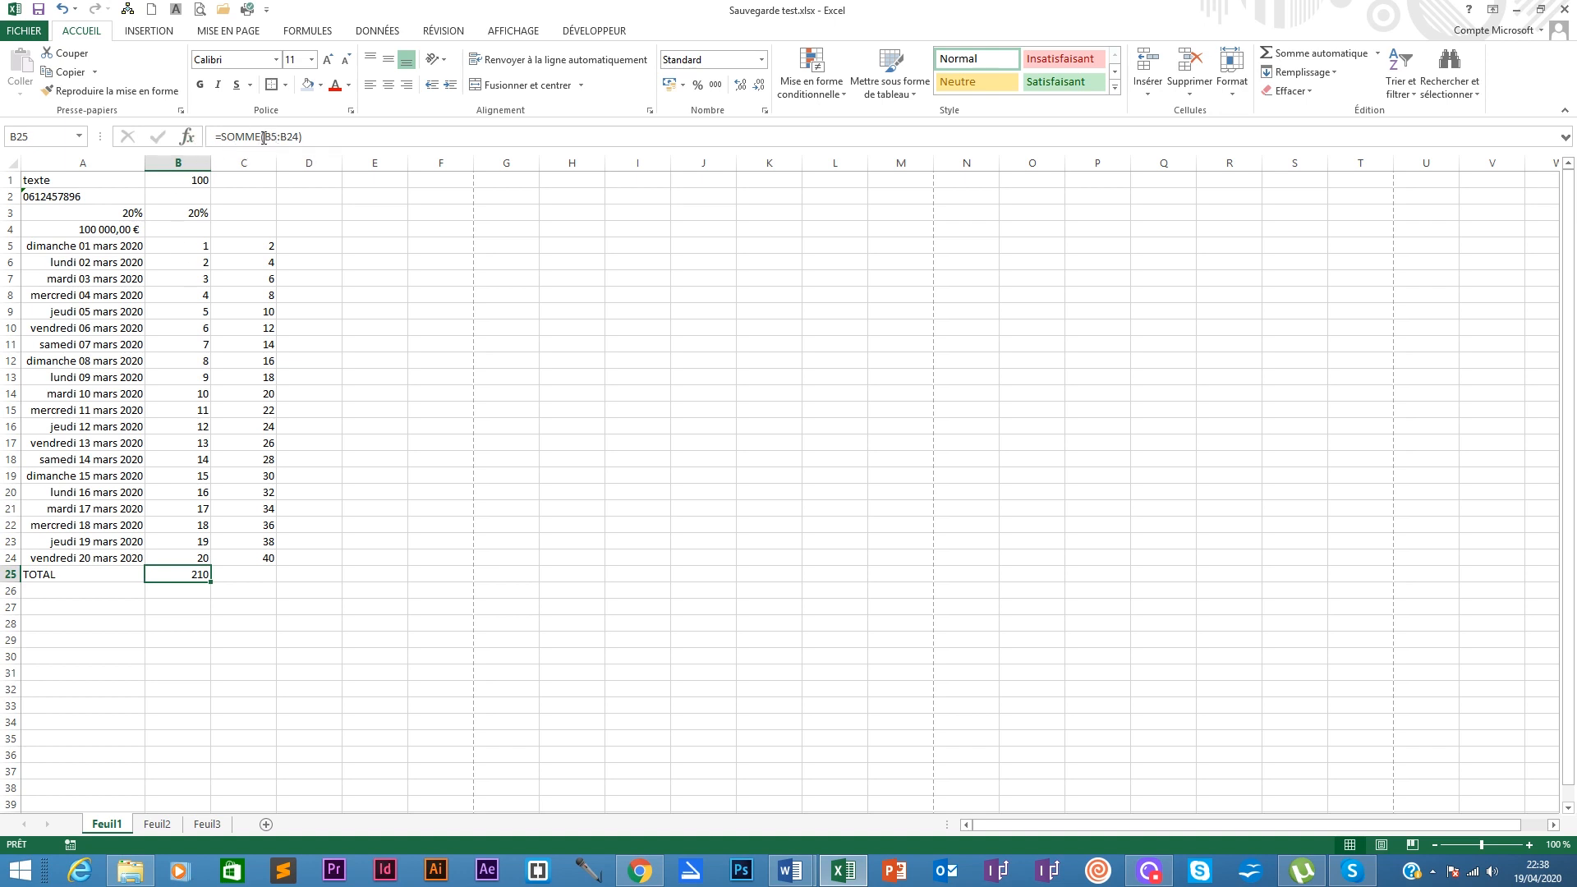
click(235, 577)
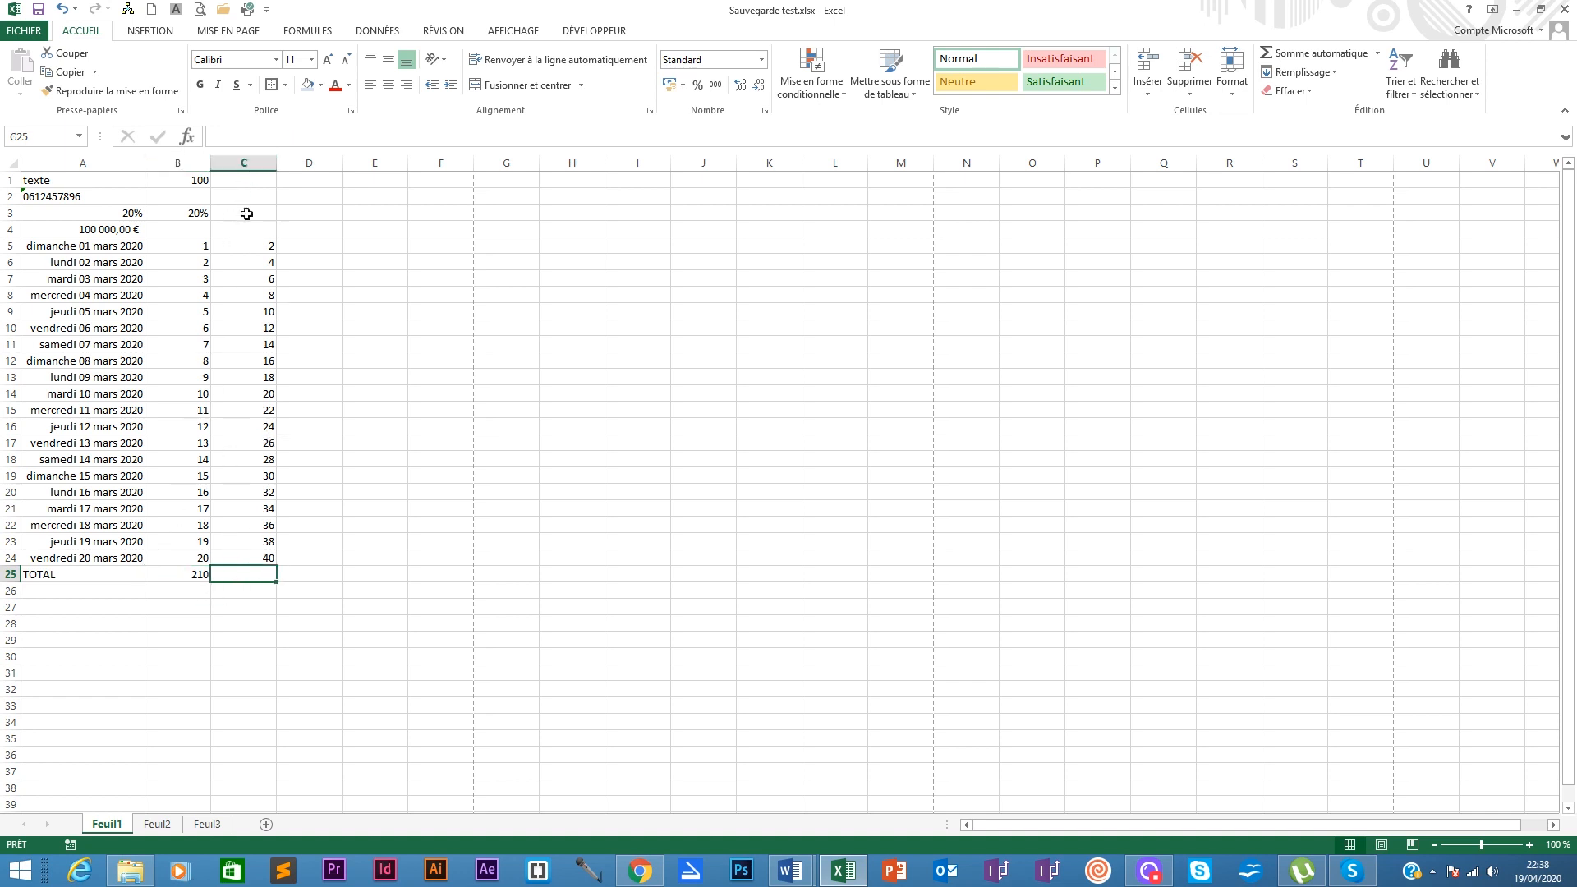
click(191, 573)
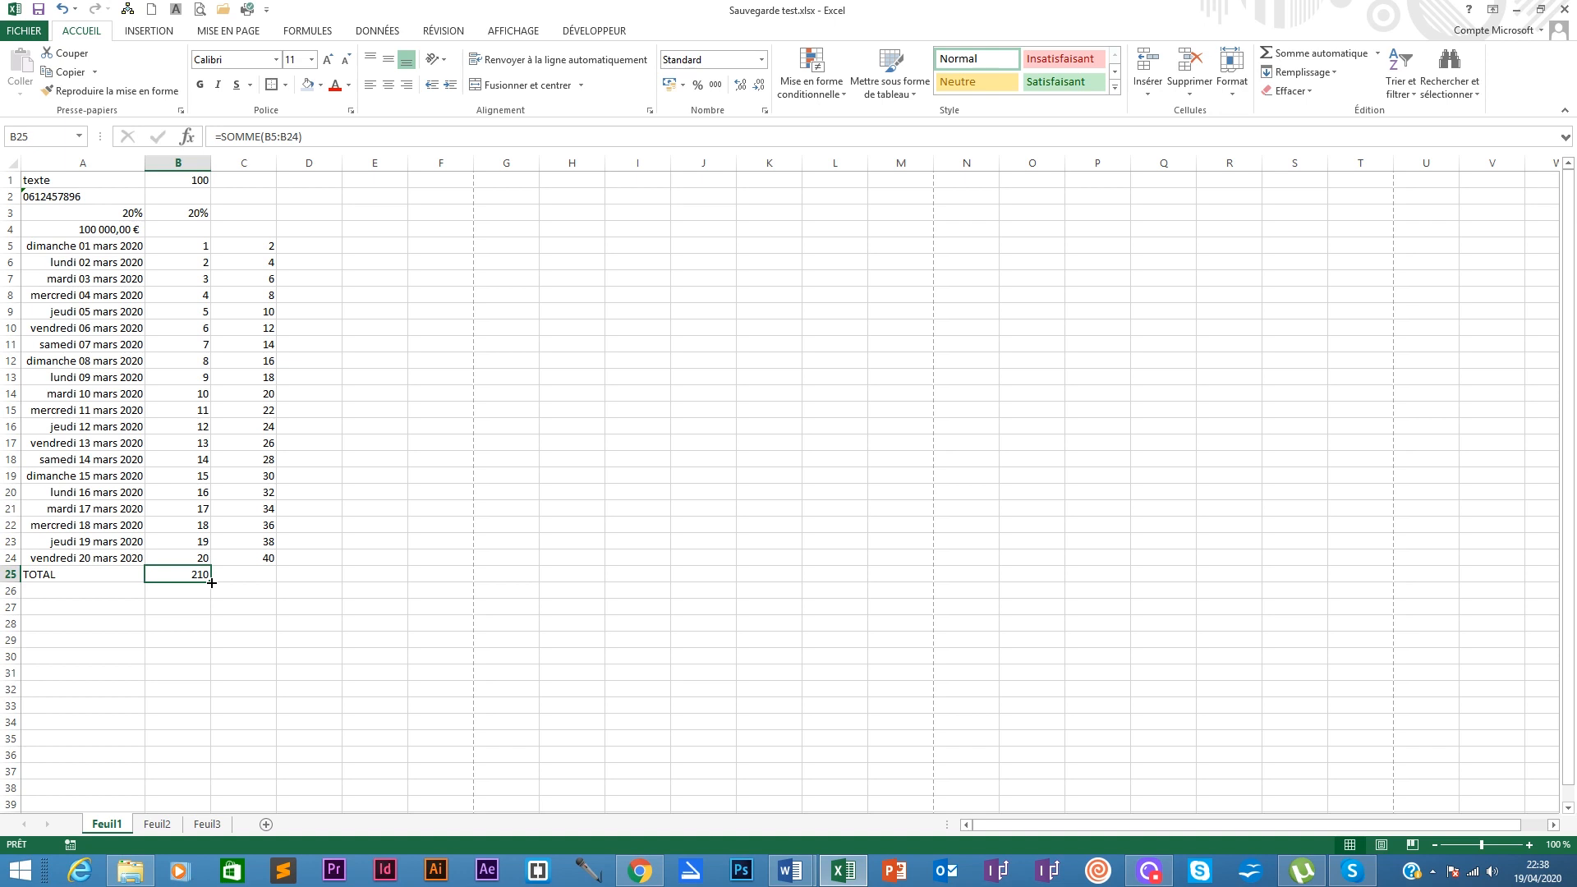
Step: Copy the B25 SOMME formula into C25 to total C5:C24 as 420, then check both totals
drag(212, 583, 269, 582)
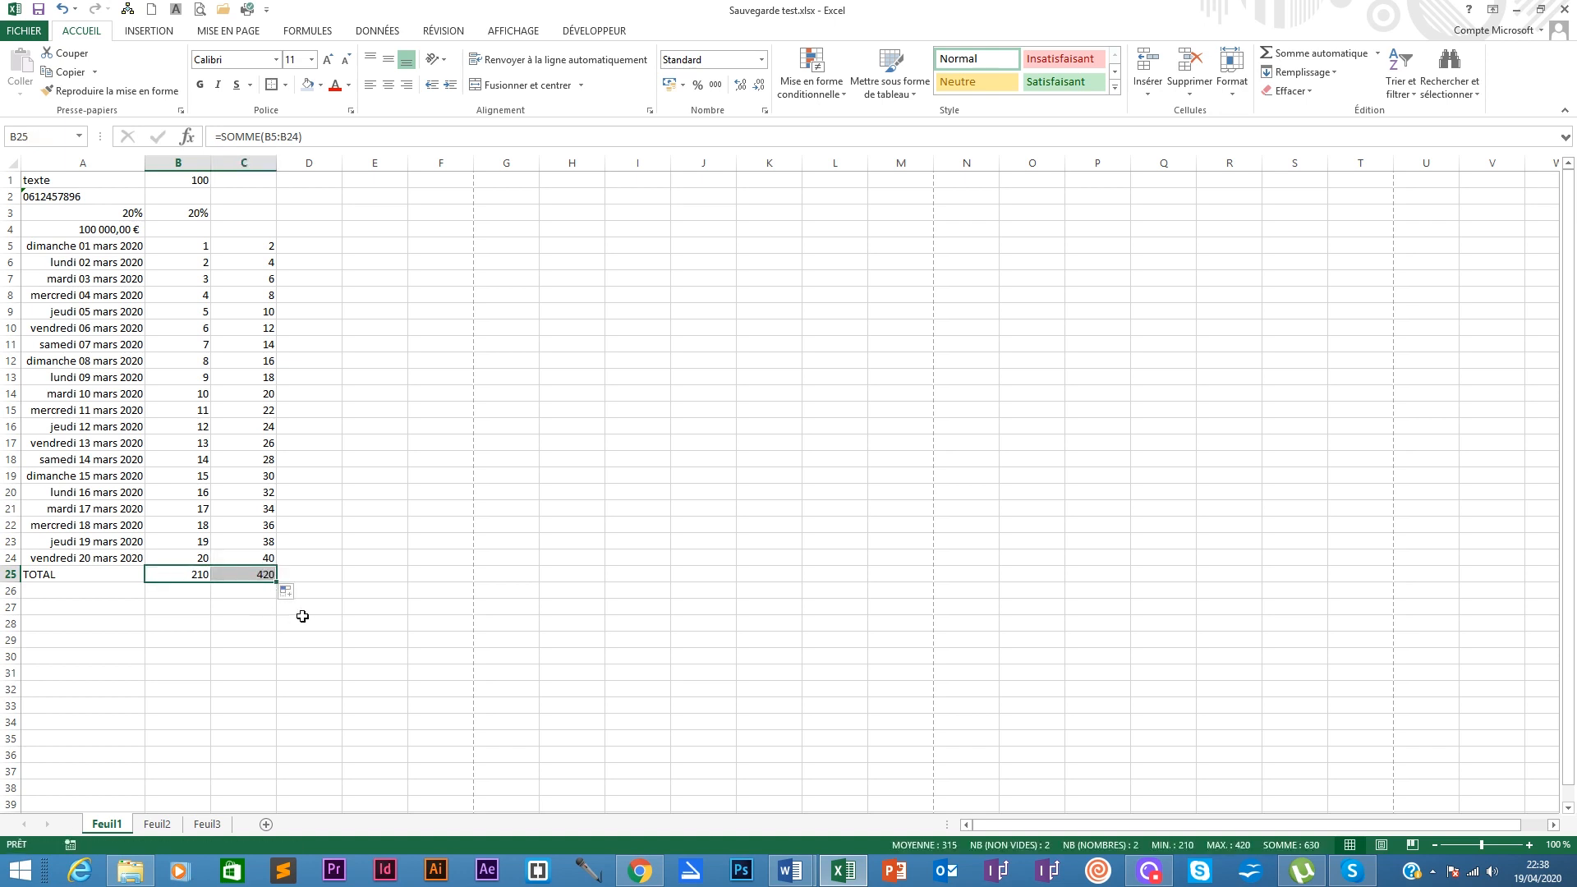
click(235, 575)
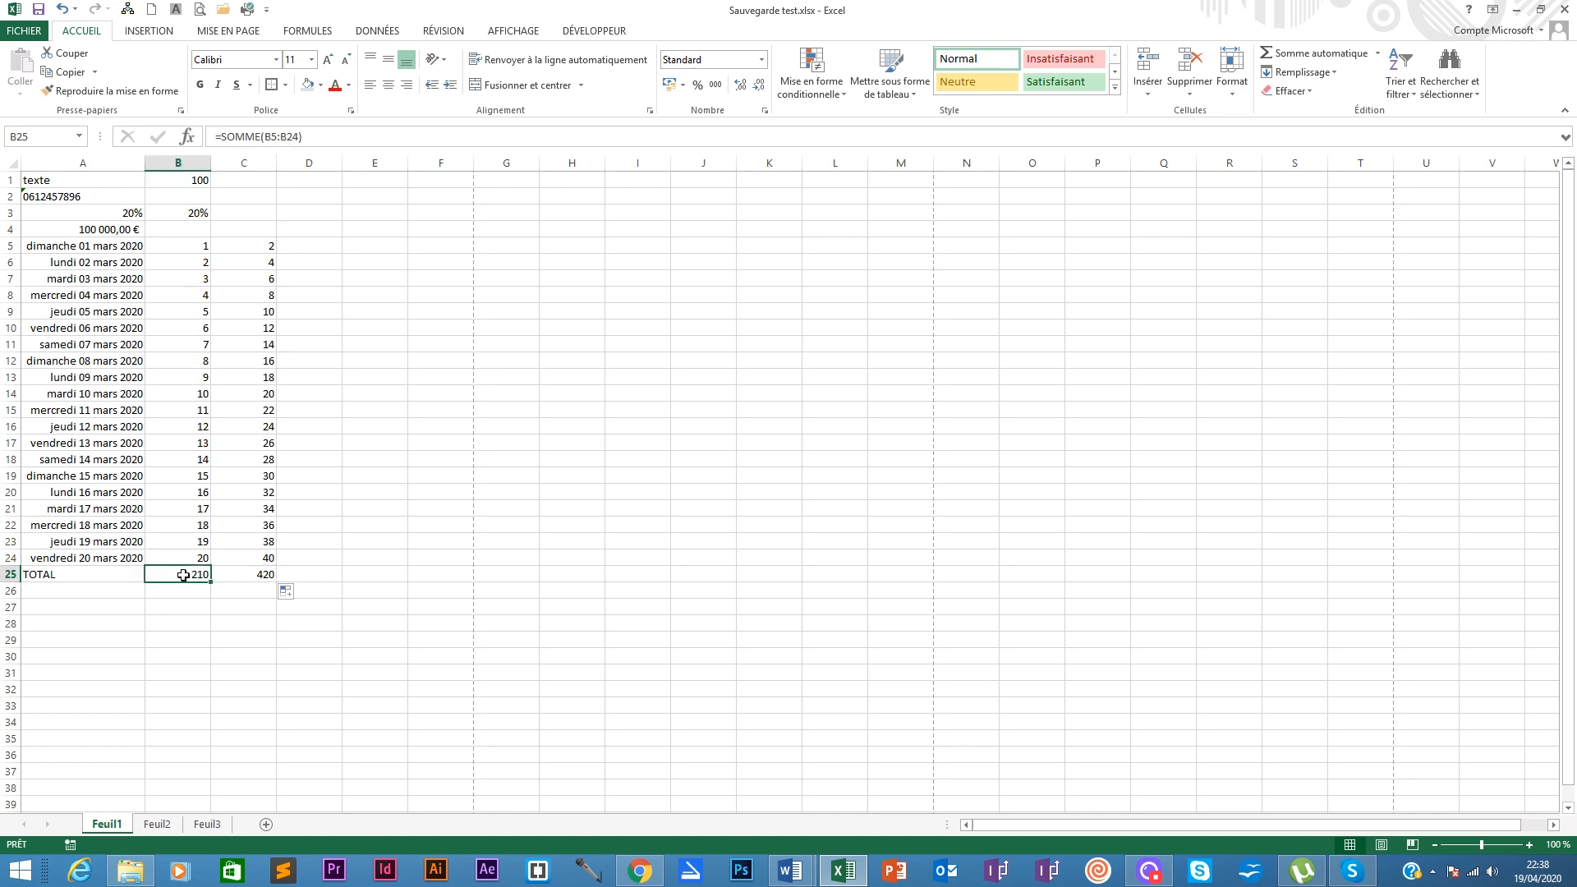
click(240, 158)
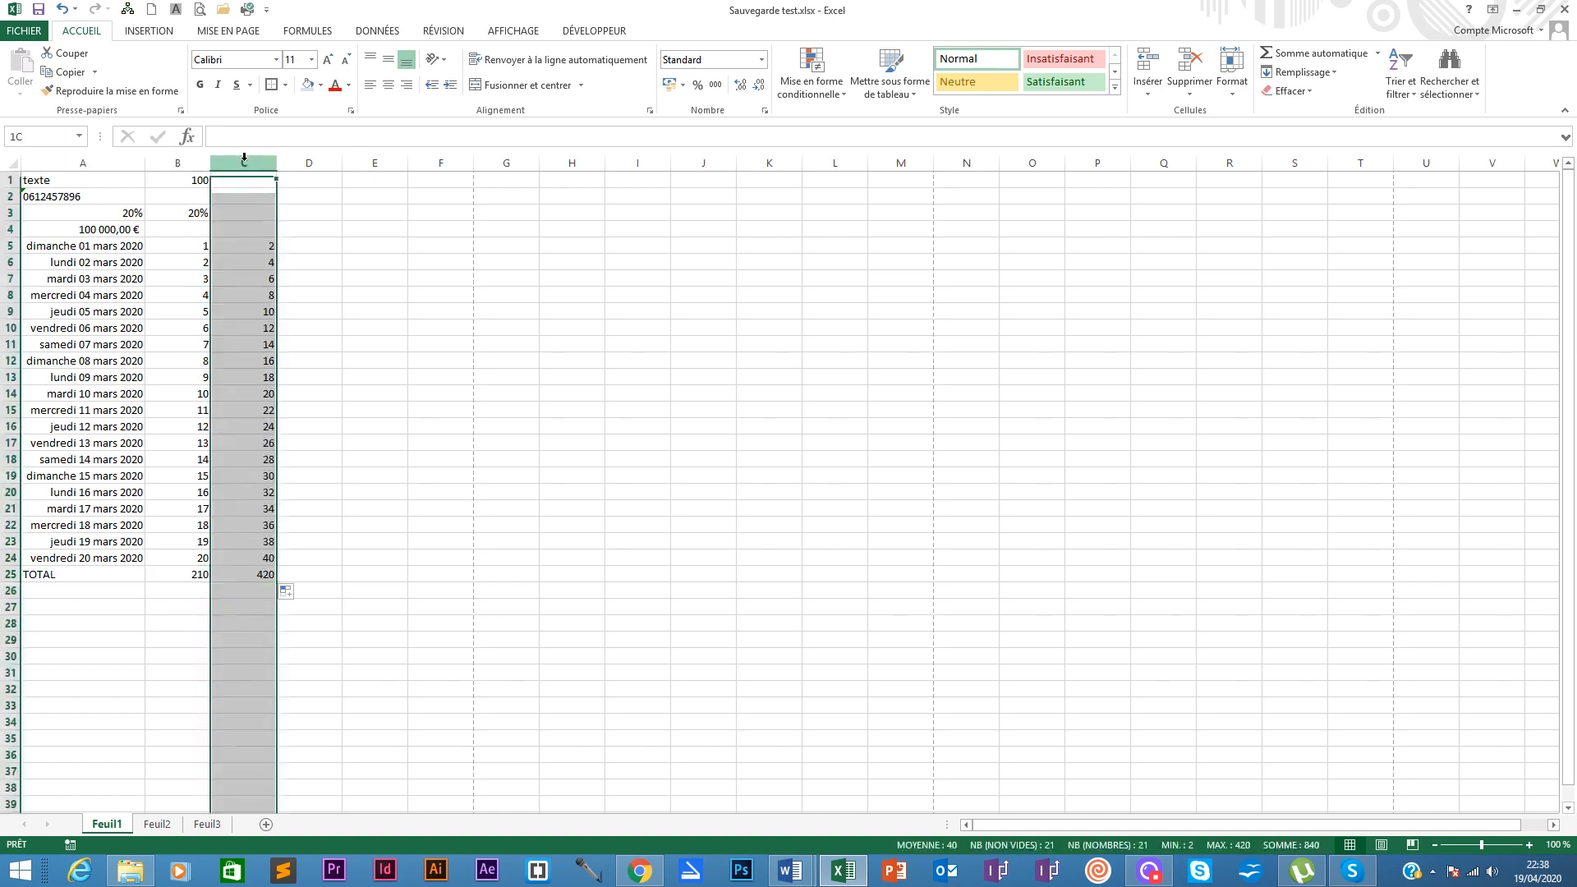
click(257, 574)
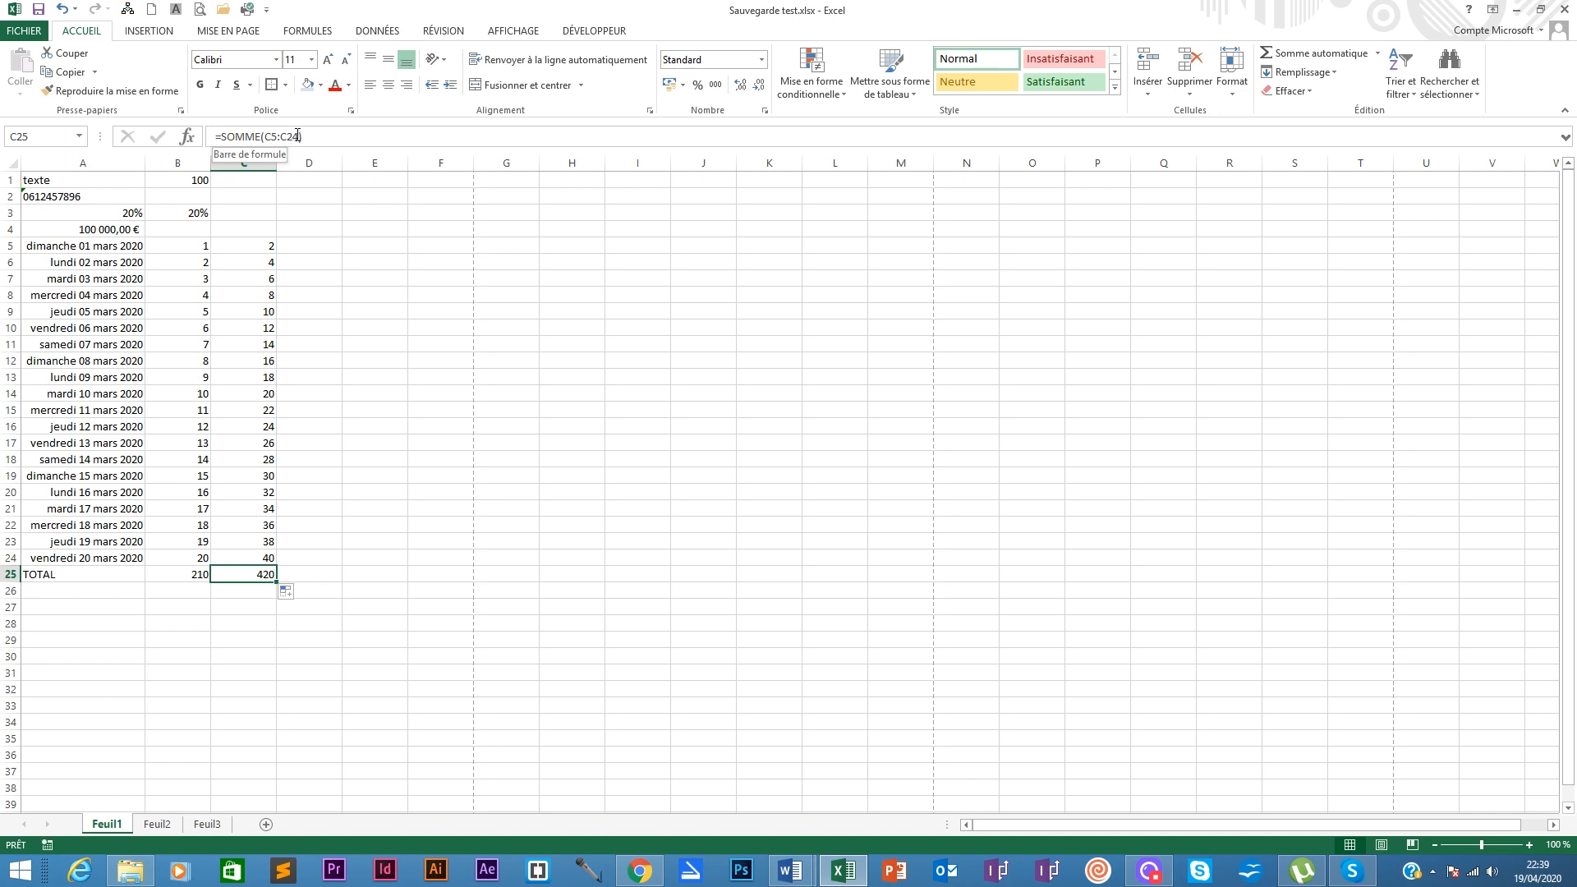
click(198, 575)
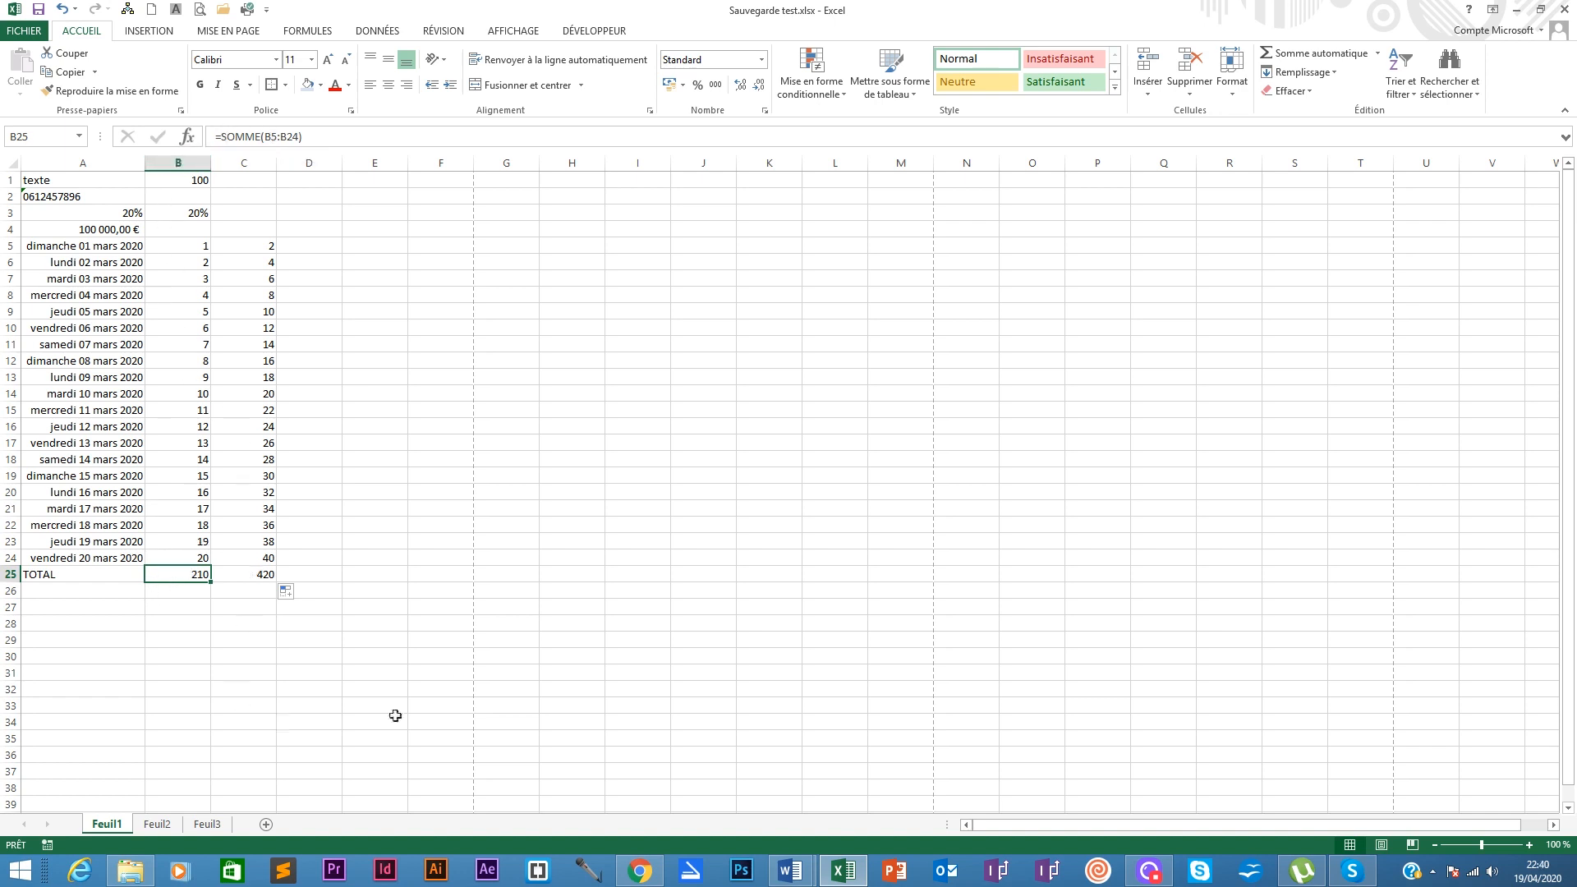
click(347, 366)
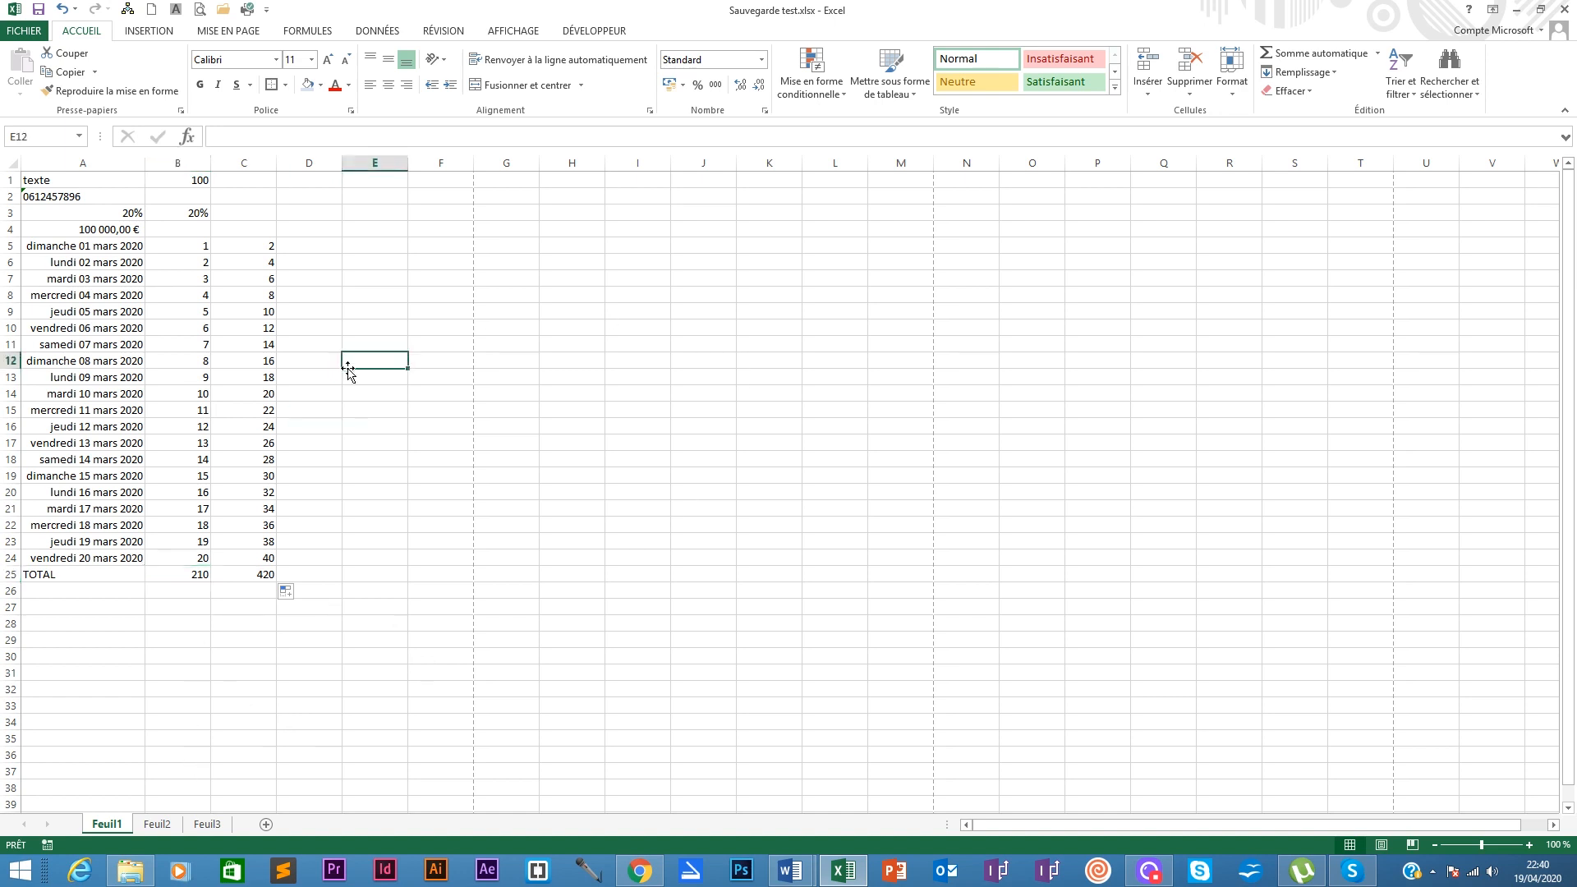
click(184, 593)
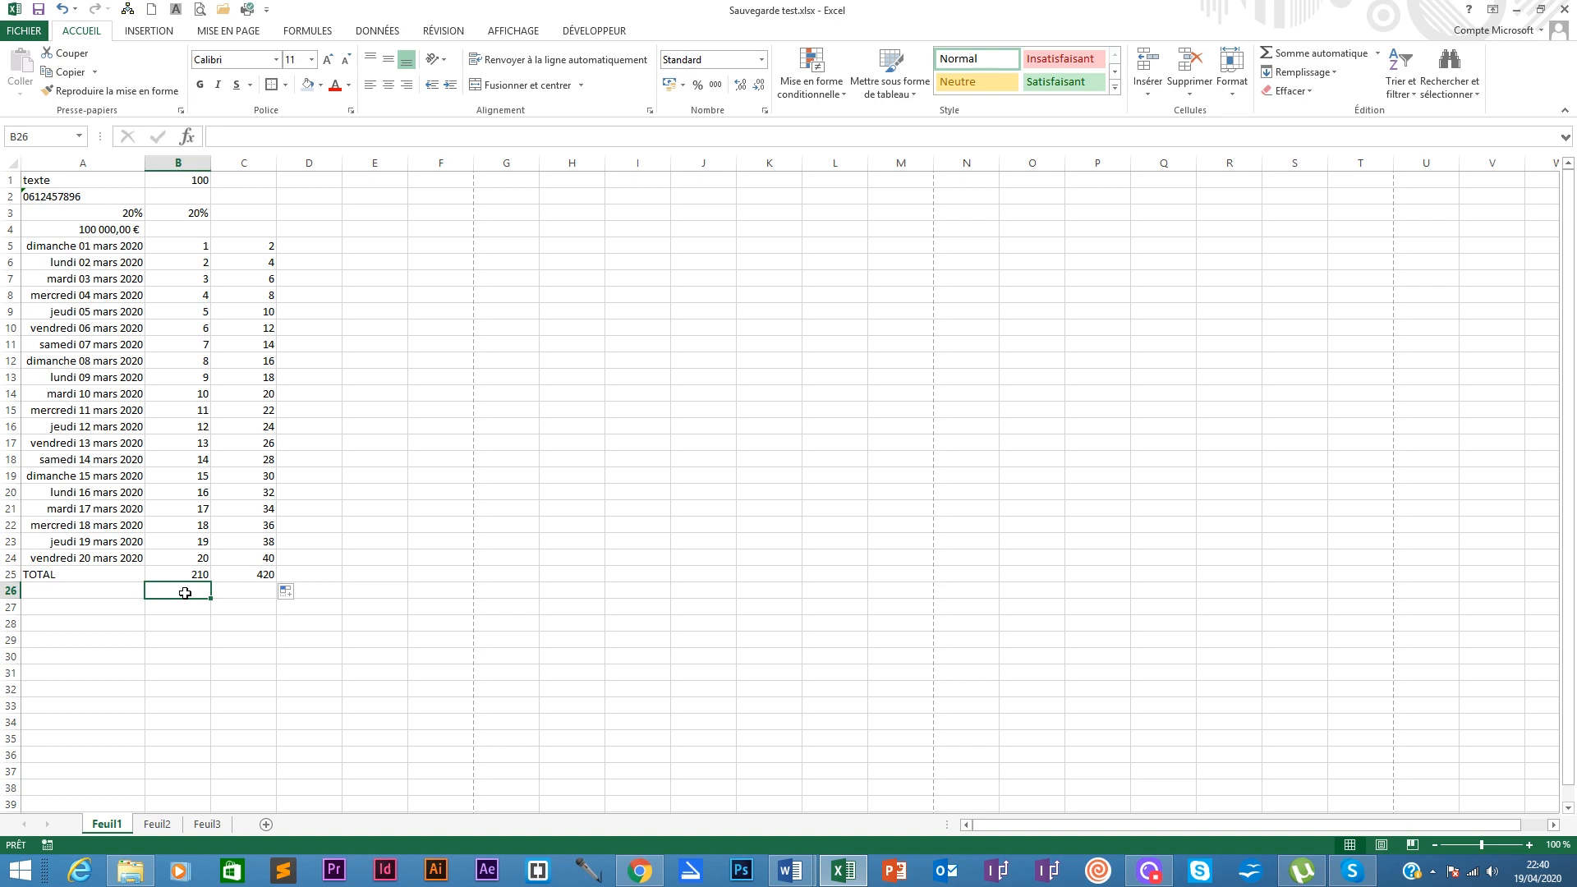
Step: In B26, build the formula =B25*A3 to take 20% of the column B total
double_click(185, 593)
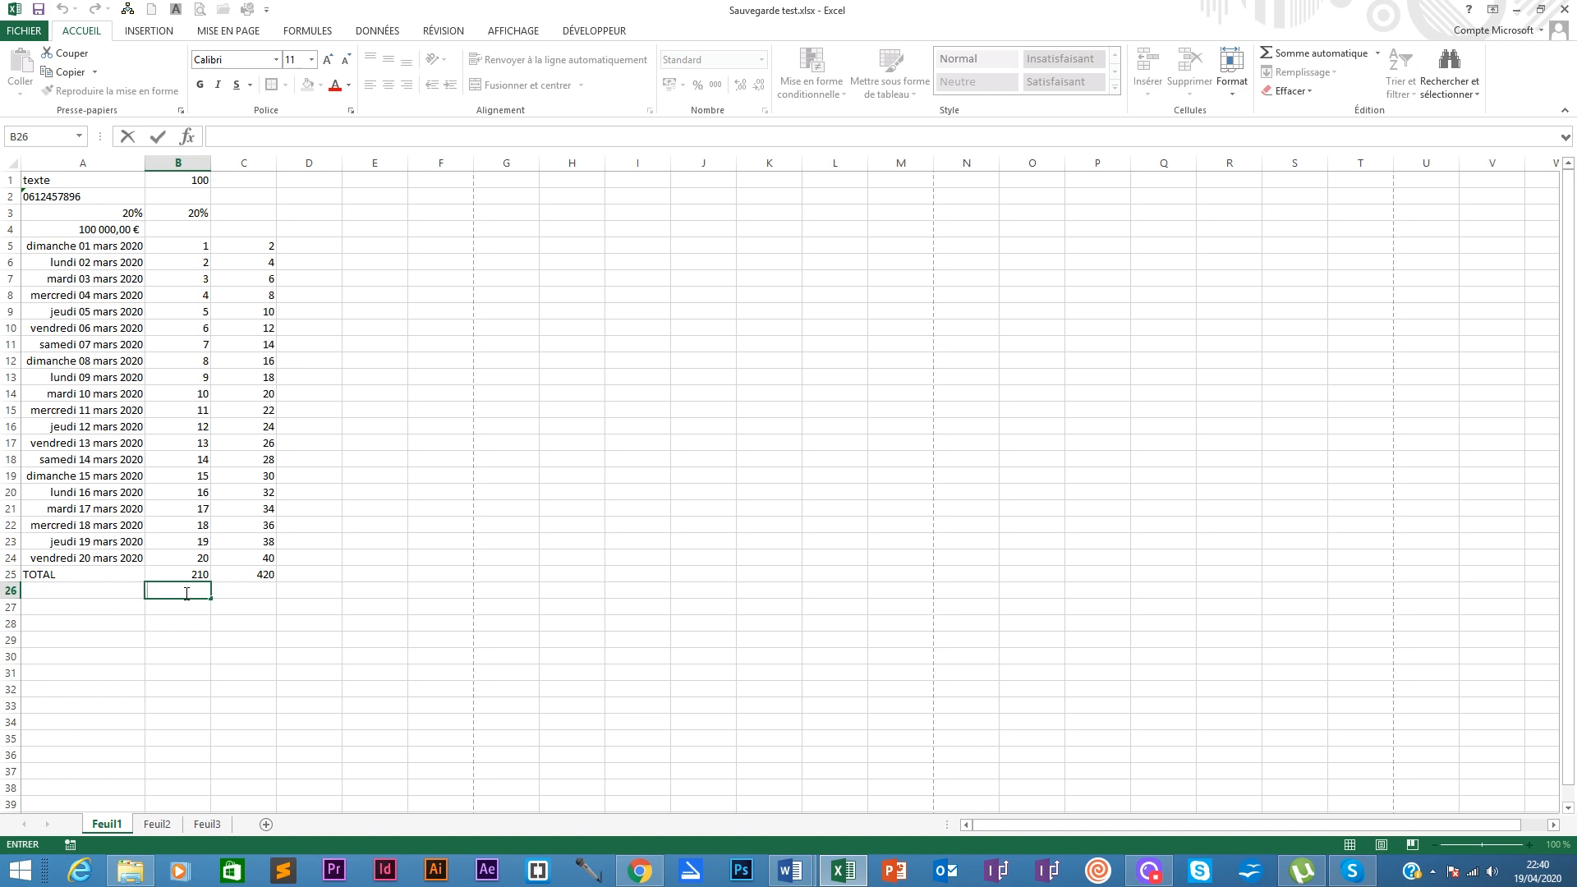
text(=)
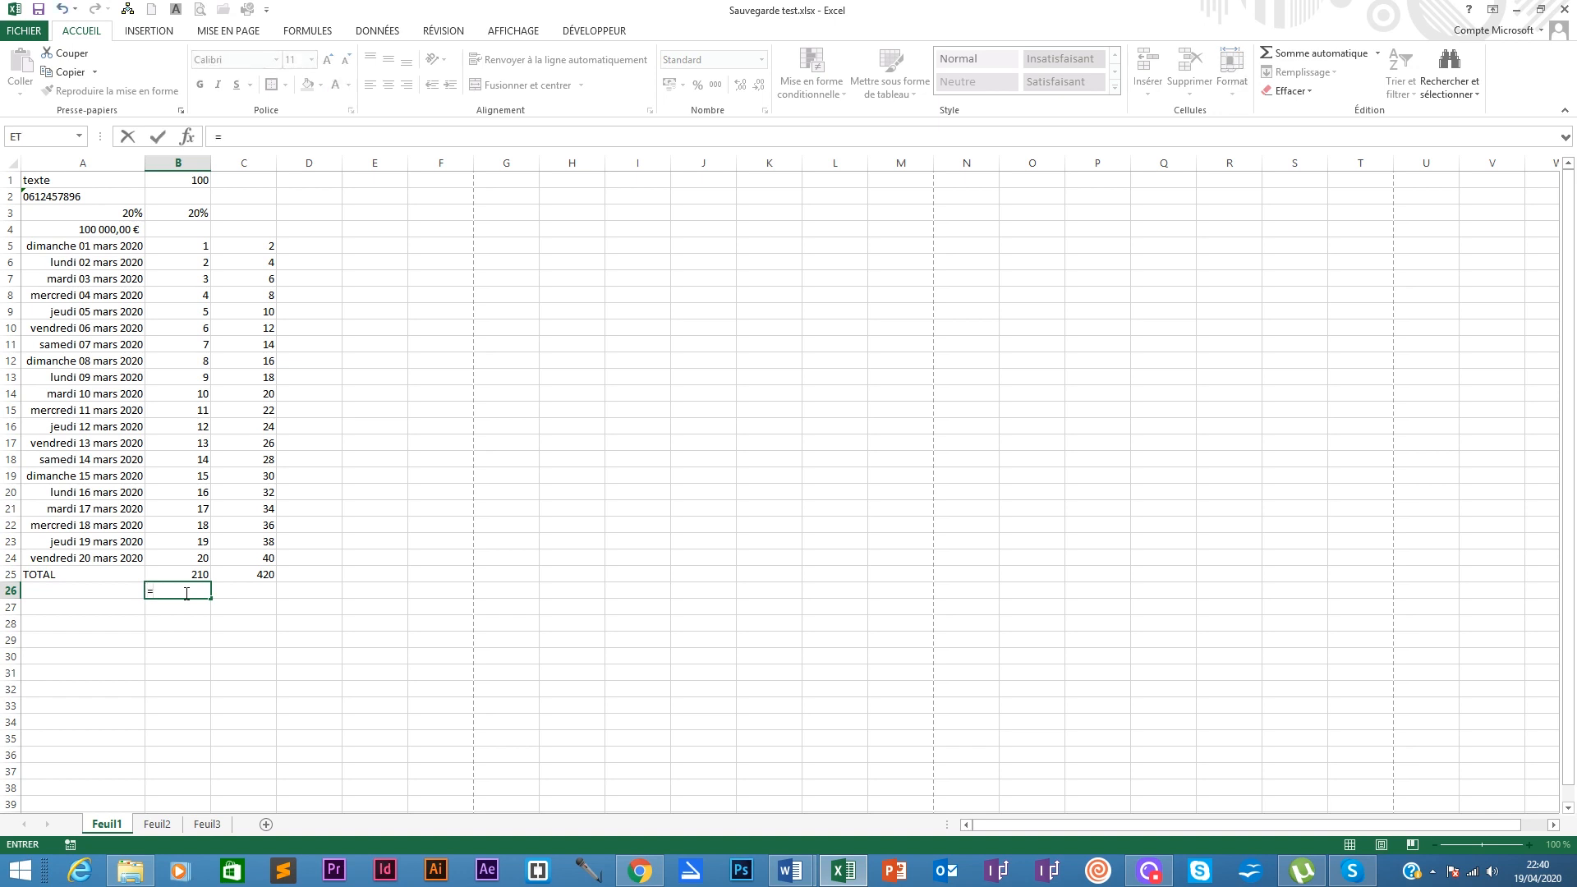
click(198, 573)
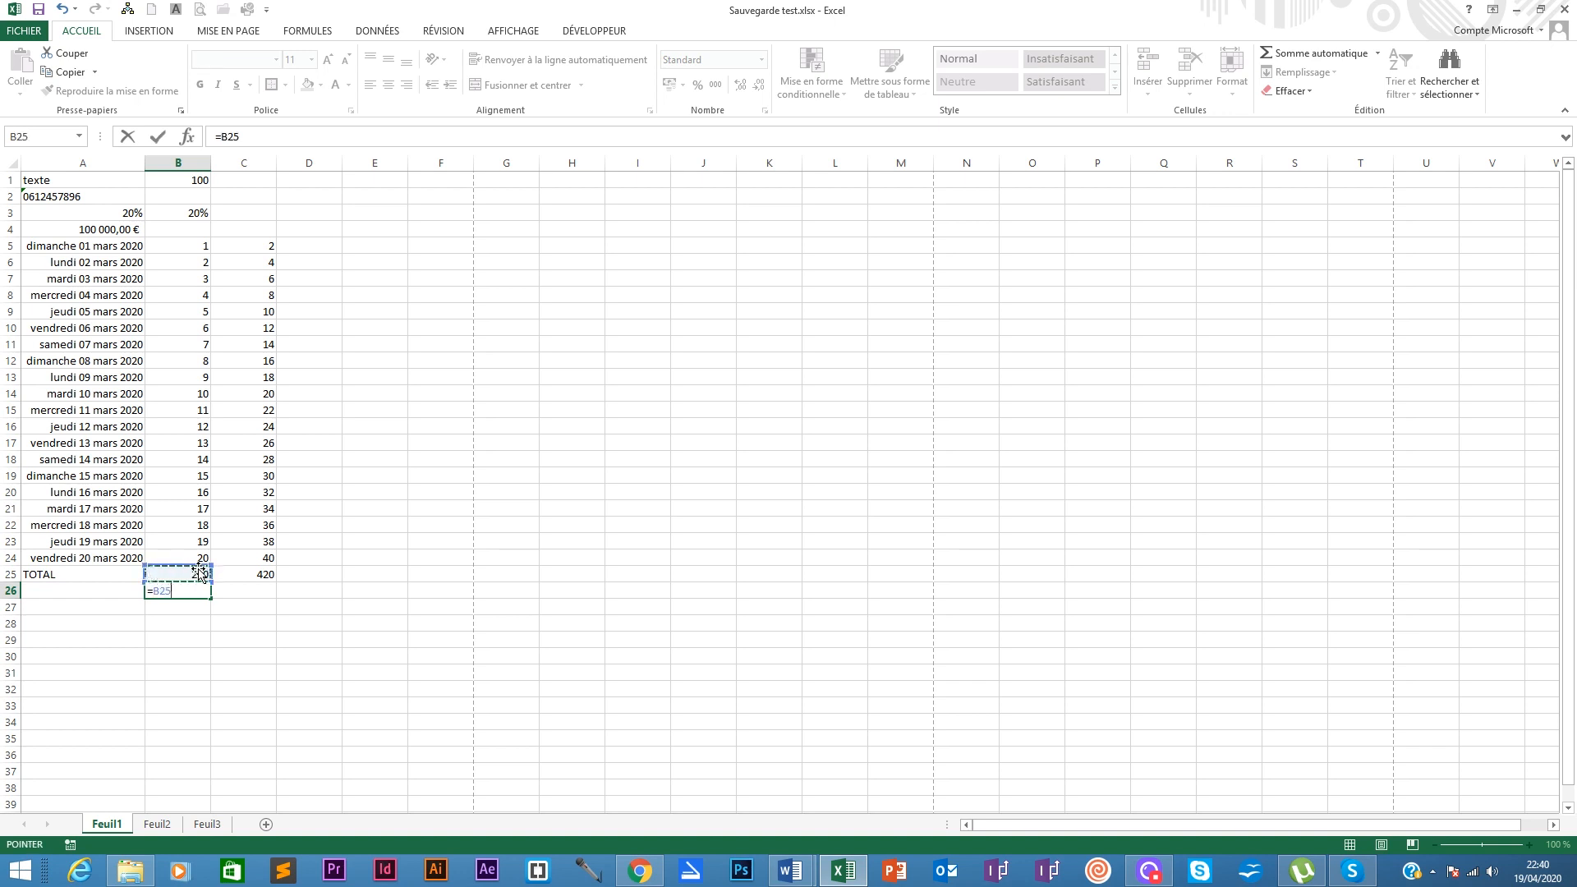
text(*)
click(117, 211)
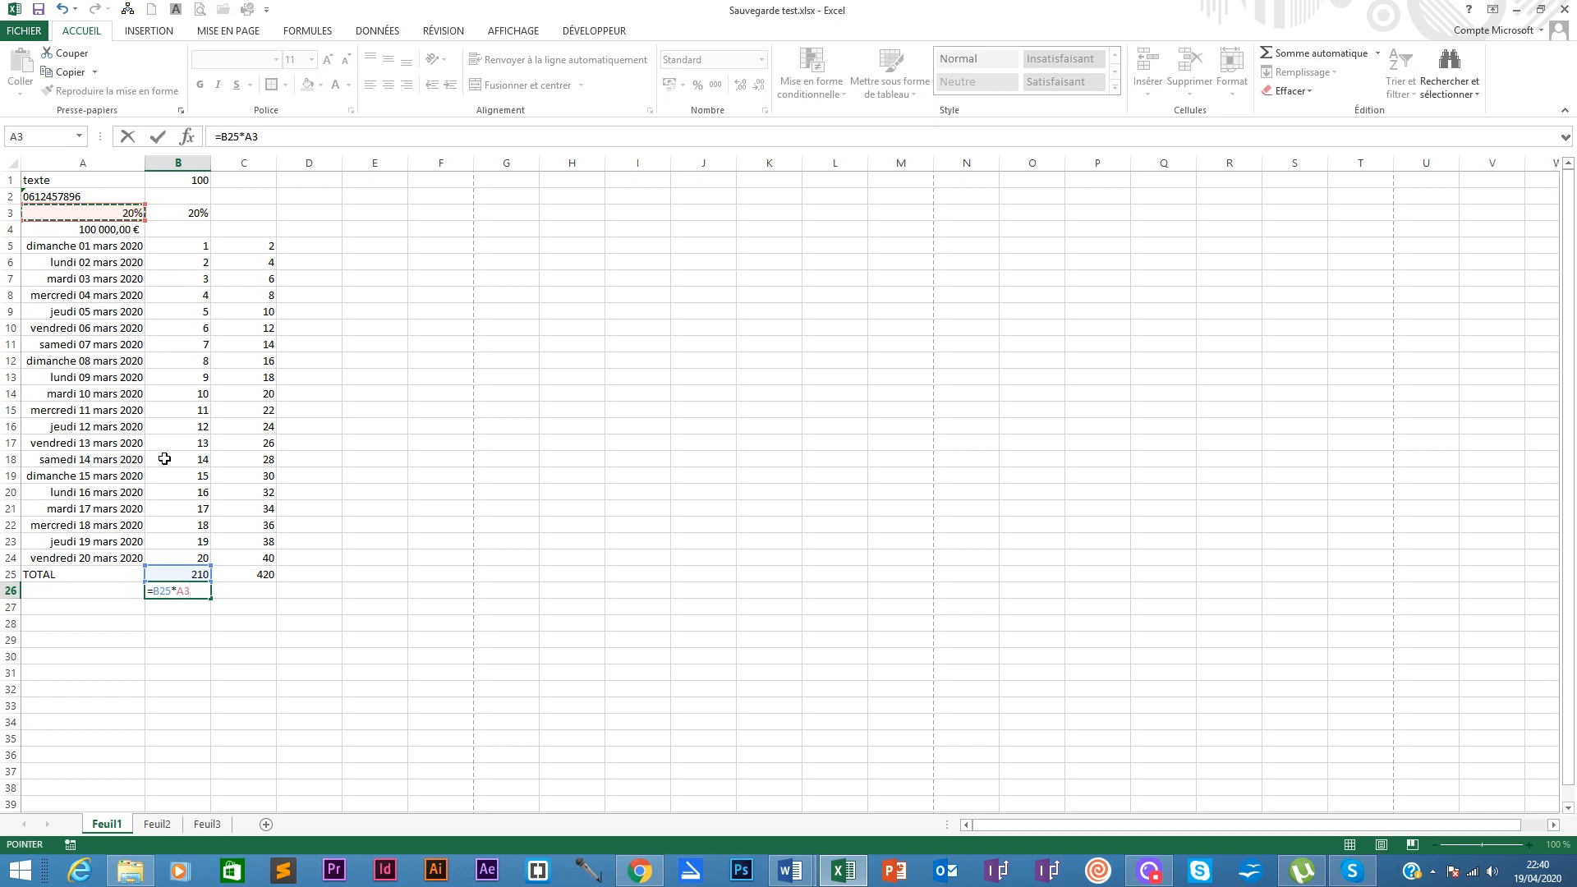
Step: Confirm B26 showing 42, and clear the stray characters typed into B27
key(Return)
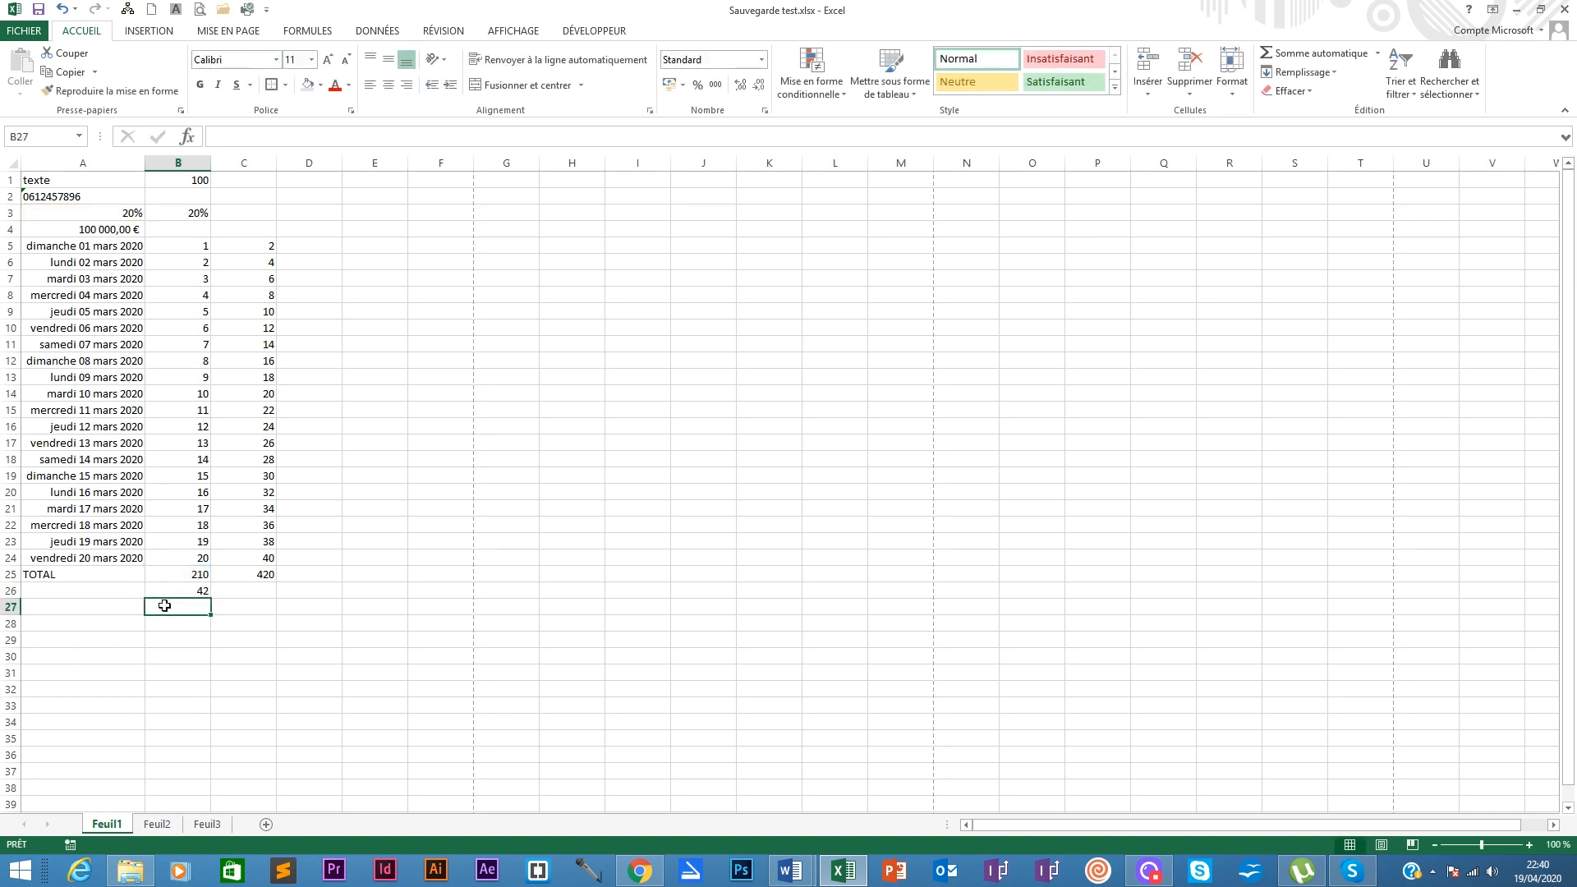
text(=)
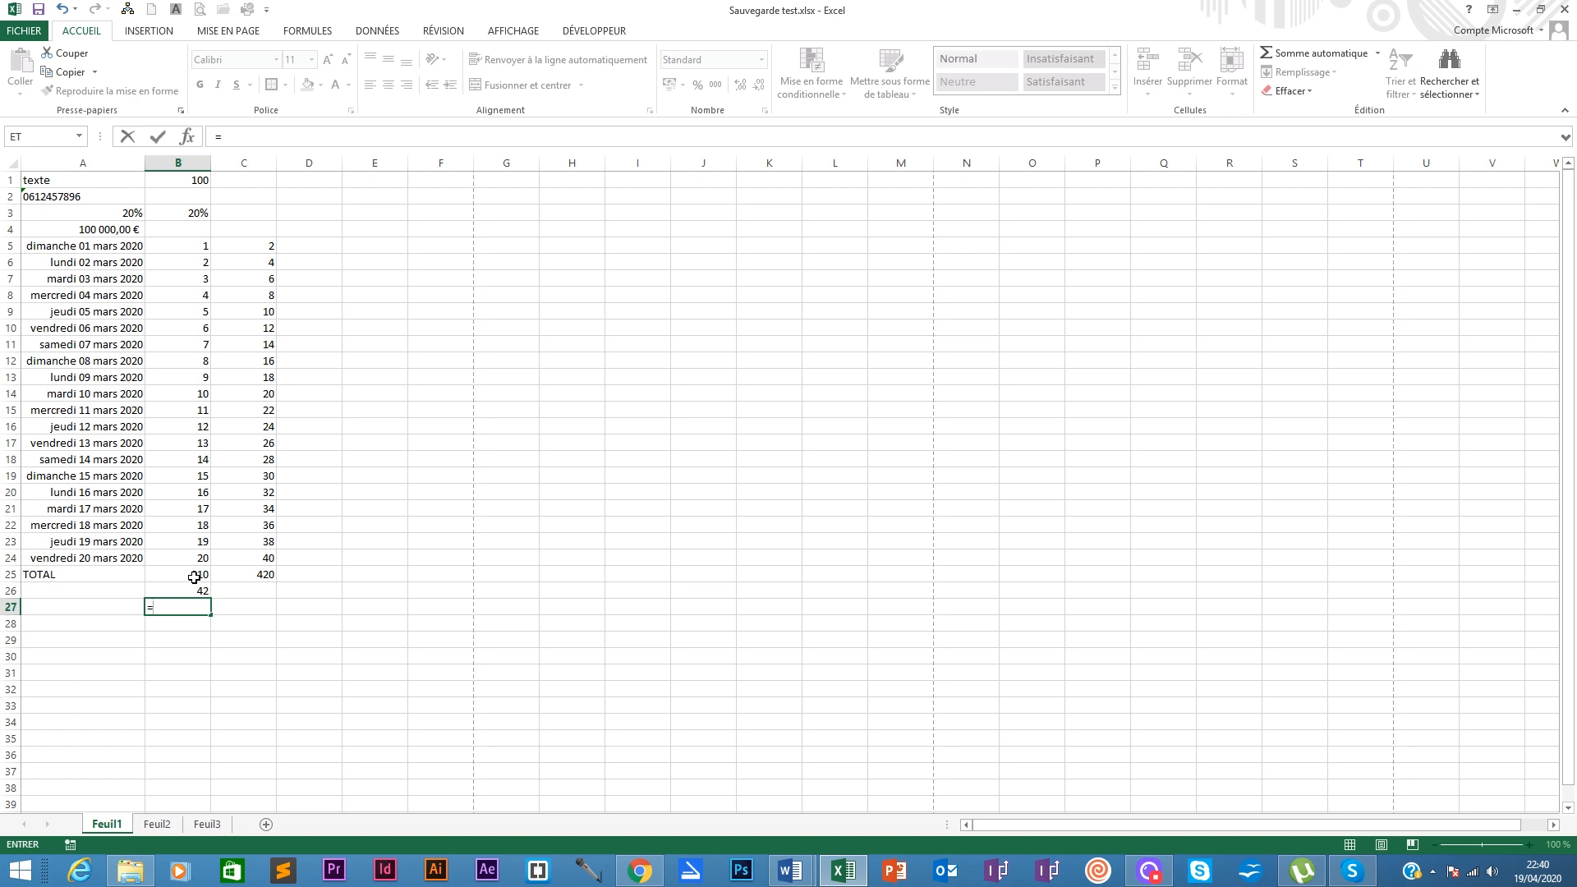
text(/)
key(BackSpace)
text(-)
key(BackSpace)
key(BackSpace)
key(Return)
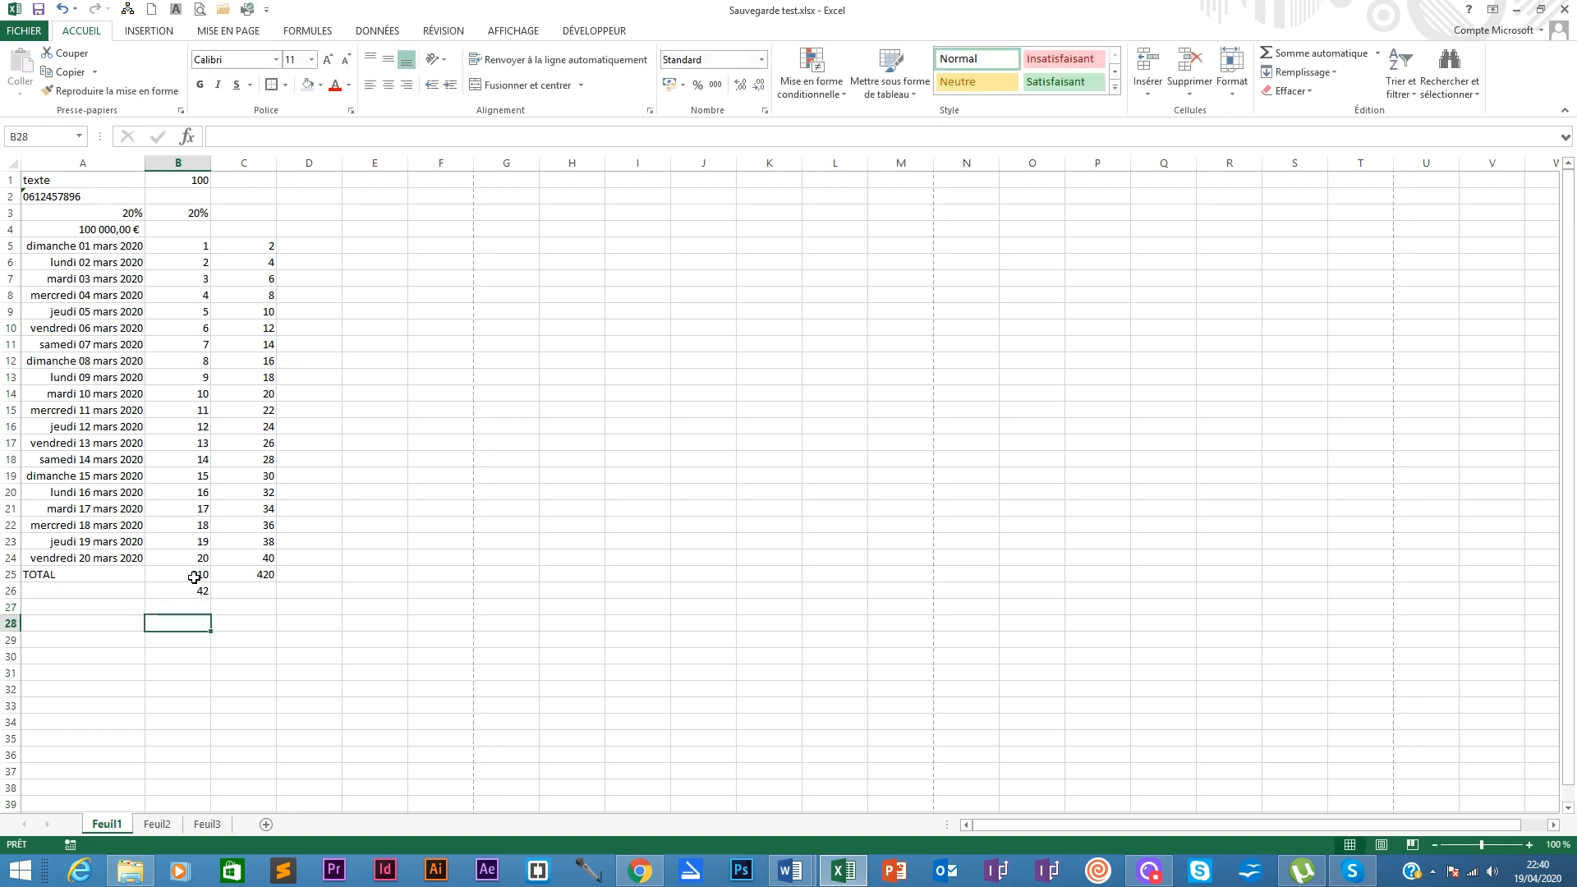